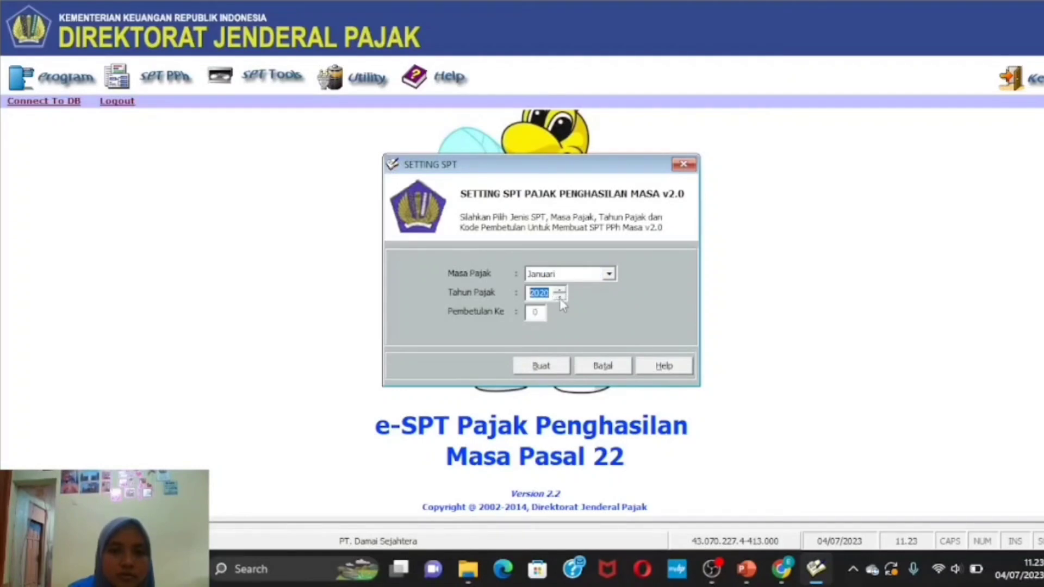
# - Create the January 2020 SPT and open the PPh 22 import SSP list for foreign-exchange banks
pyautogui.click(553, 372)
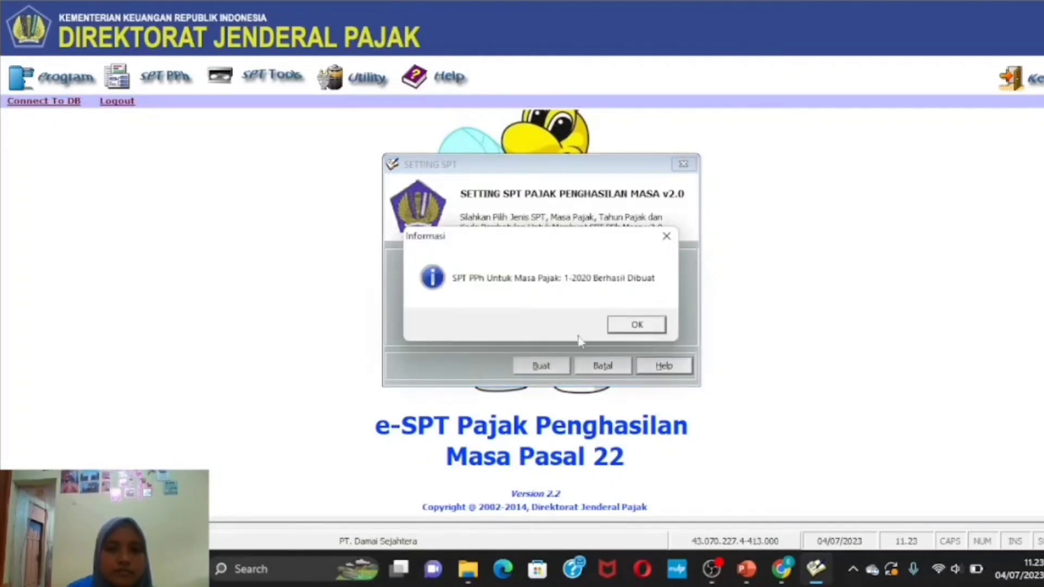
pyautogui.click(635, 324)
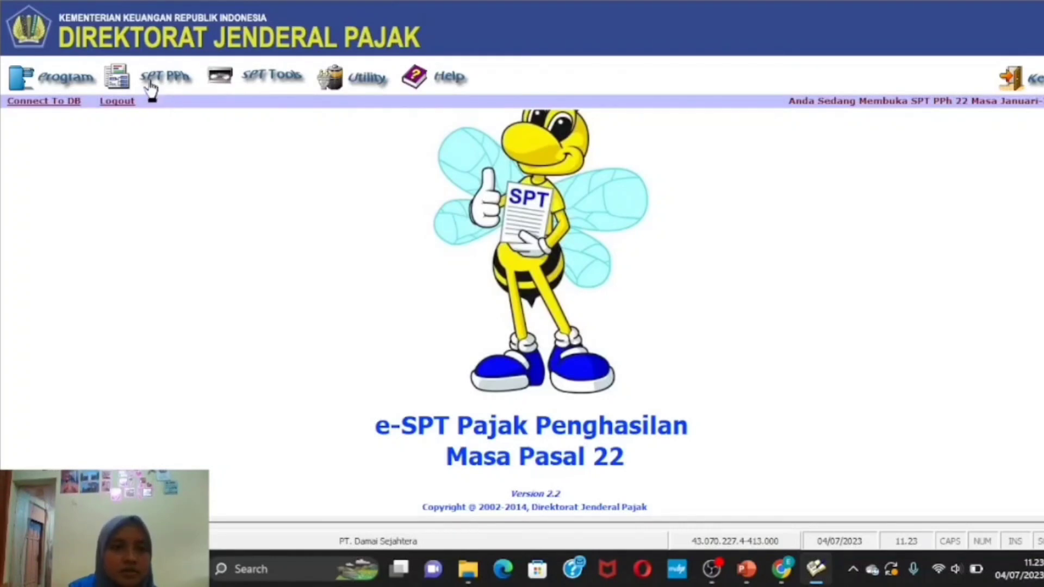
pyautogui.click(174, 81)
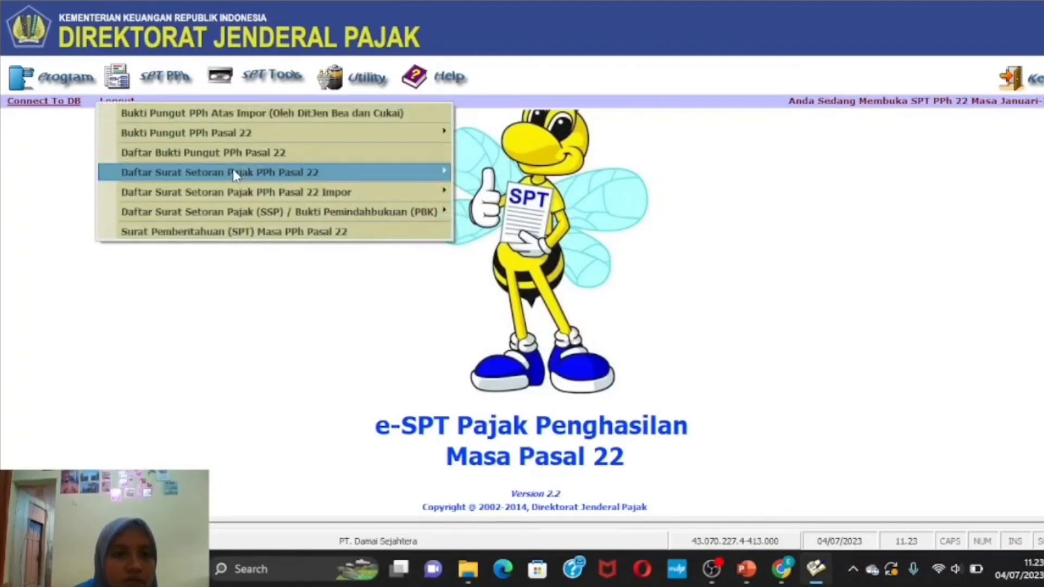
pyautogui.moveTo(242, 189)
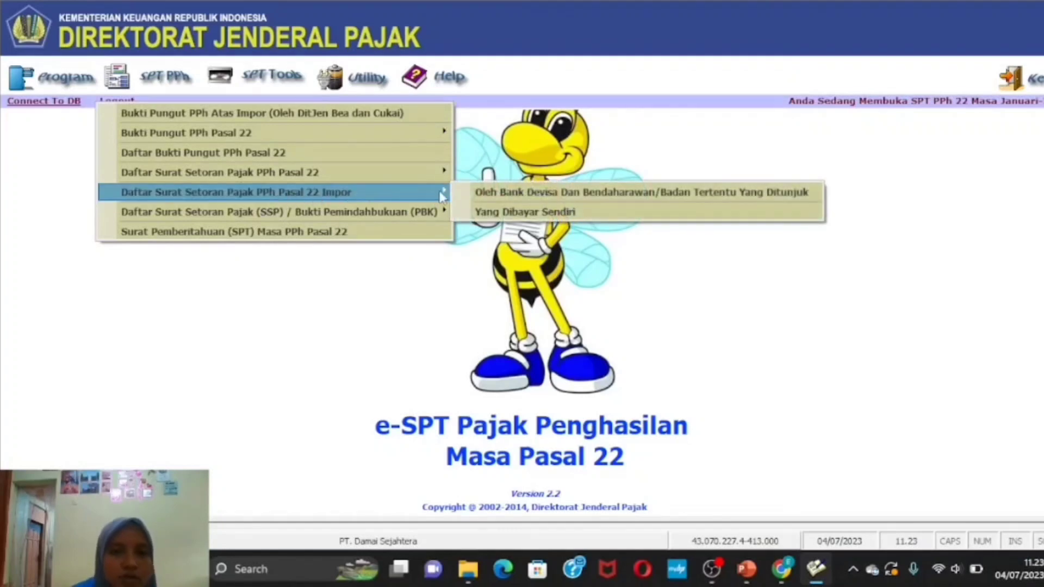
pyautogui.click(517, 203)
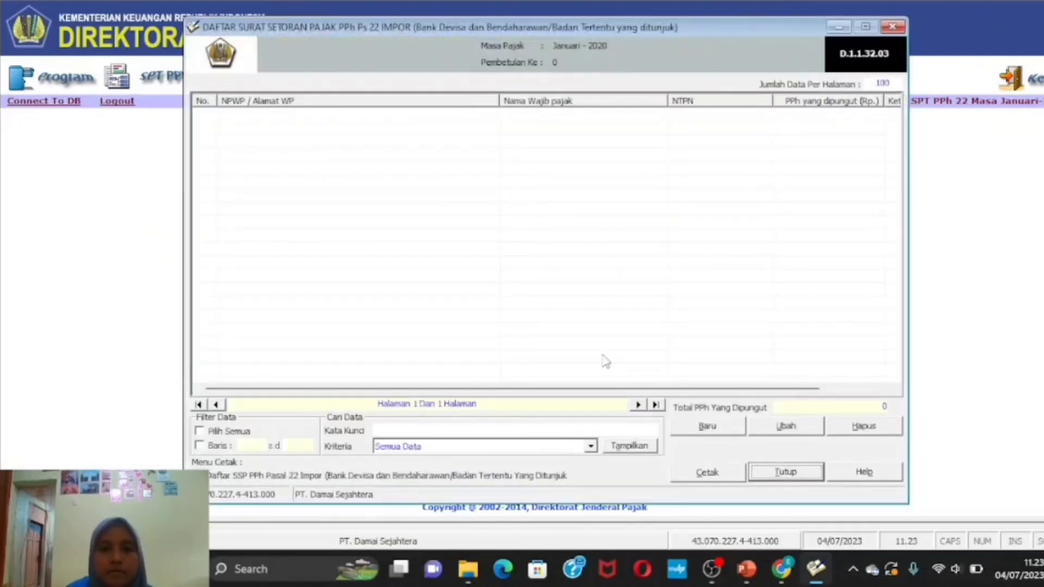
# - Start a new import SSP entry and enter the collected taxpayer's NPWP
pyautogui.click(714, 433)
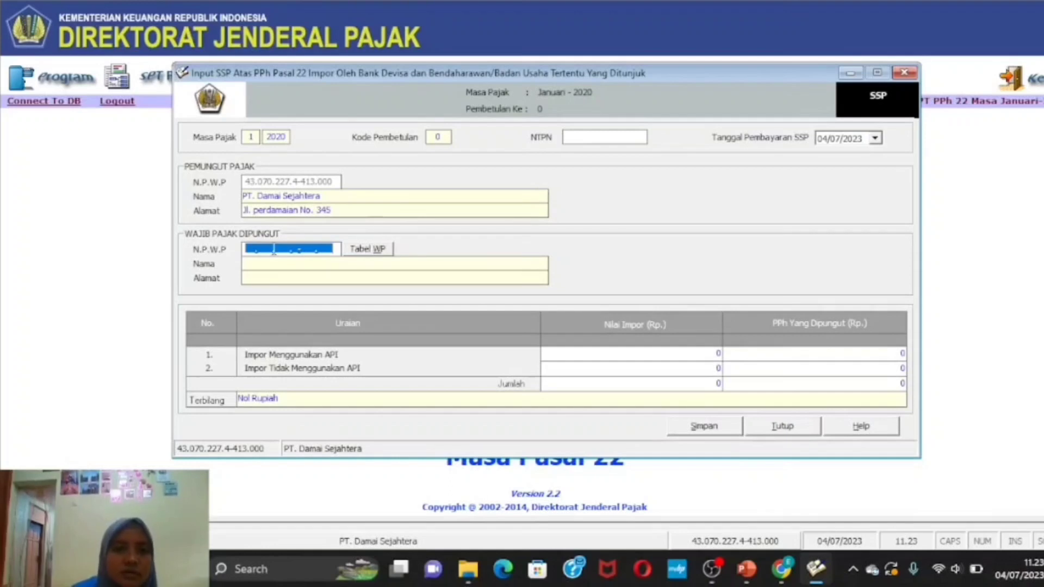
pyautogui.click(251, 249)
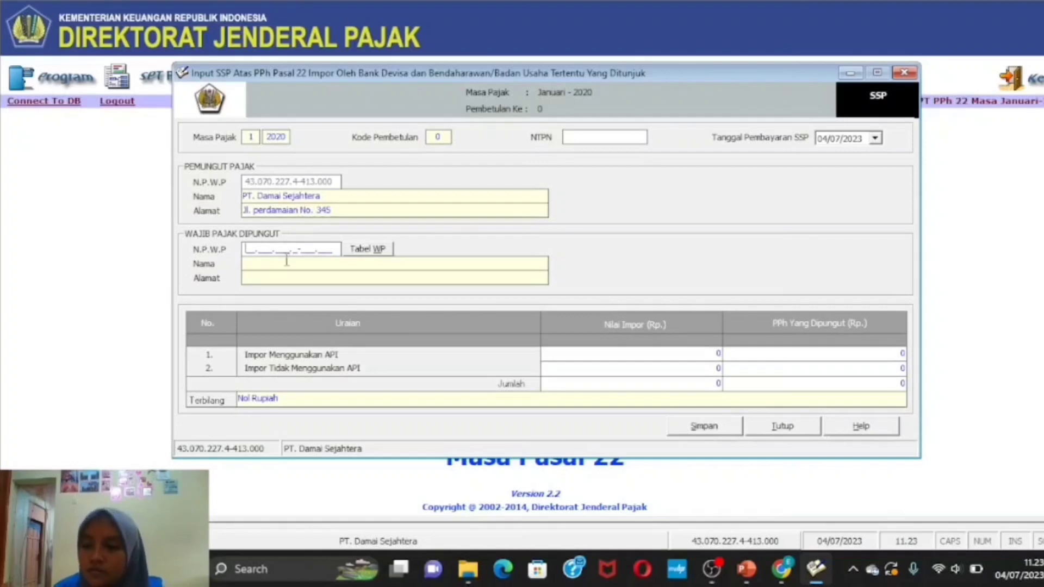
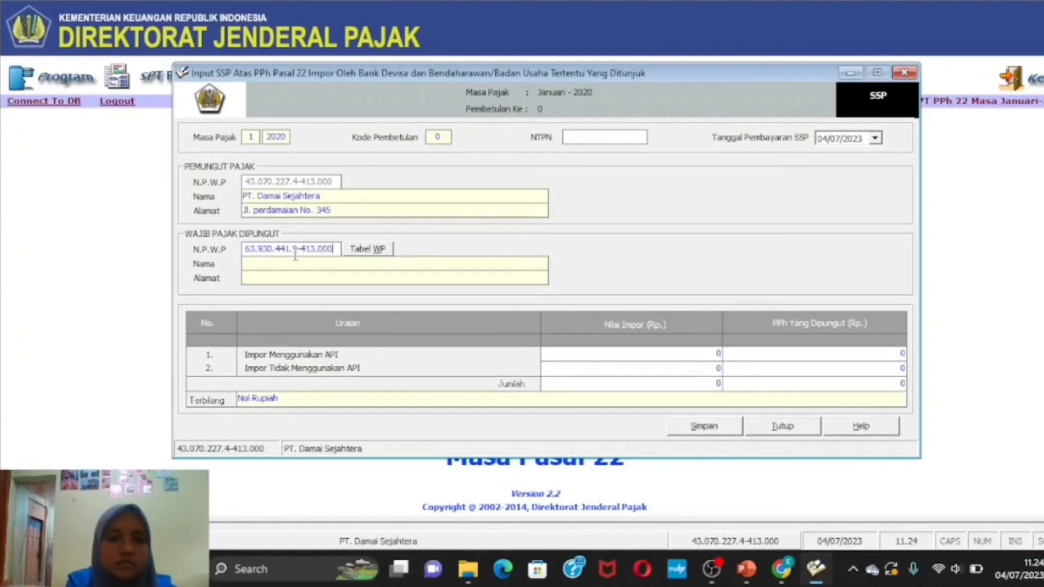
pyautogui.click(363, 266)
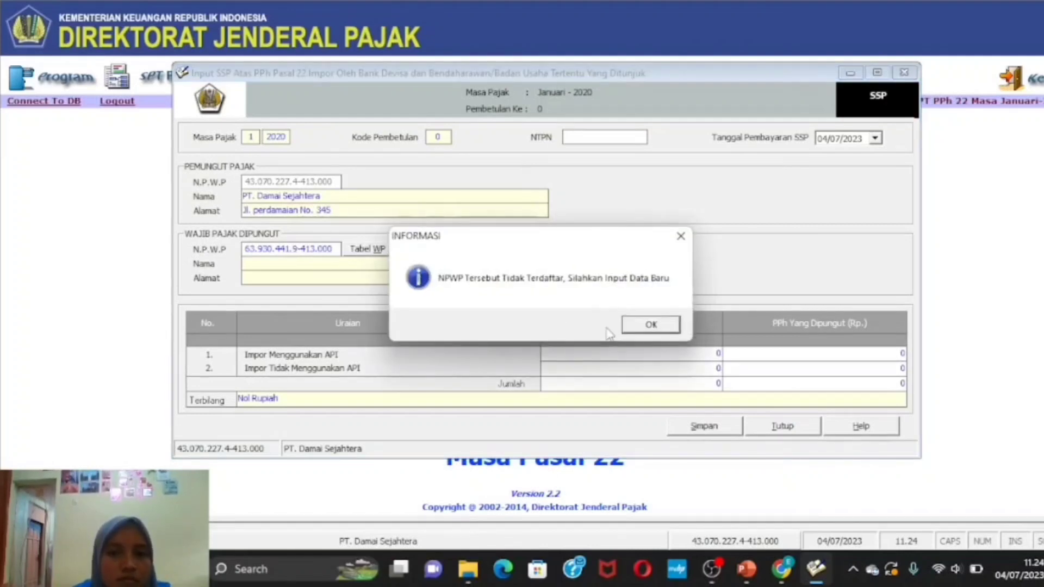
# - Register the taxpayer as THE FLORAL RUSH REFINED, address AUSTRALIA, plus a phone number
pyautogui.click(641, 324)
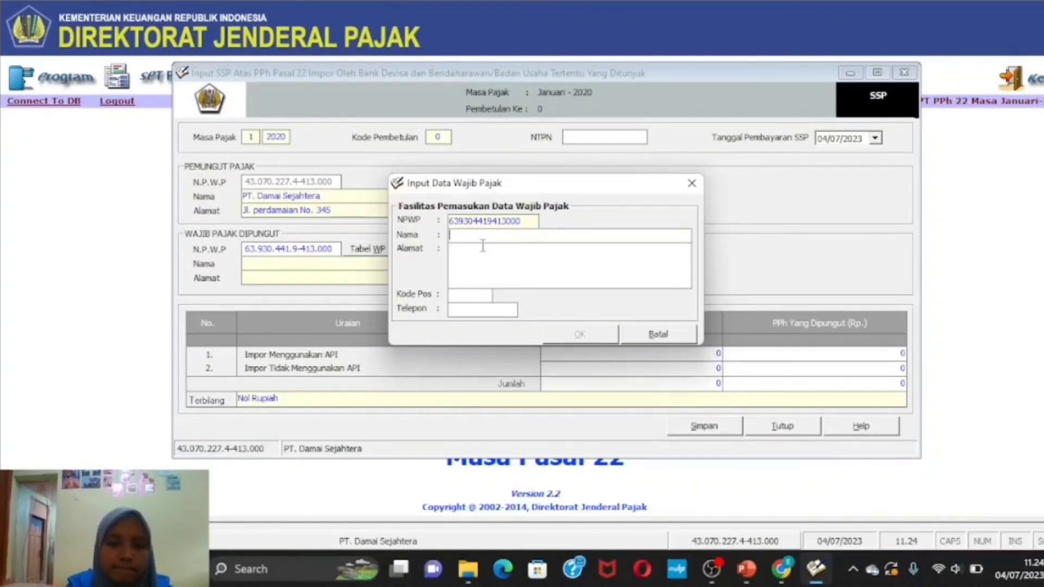
pyautogui.write('P')
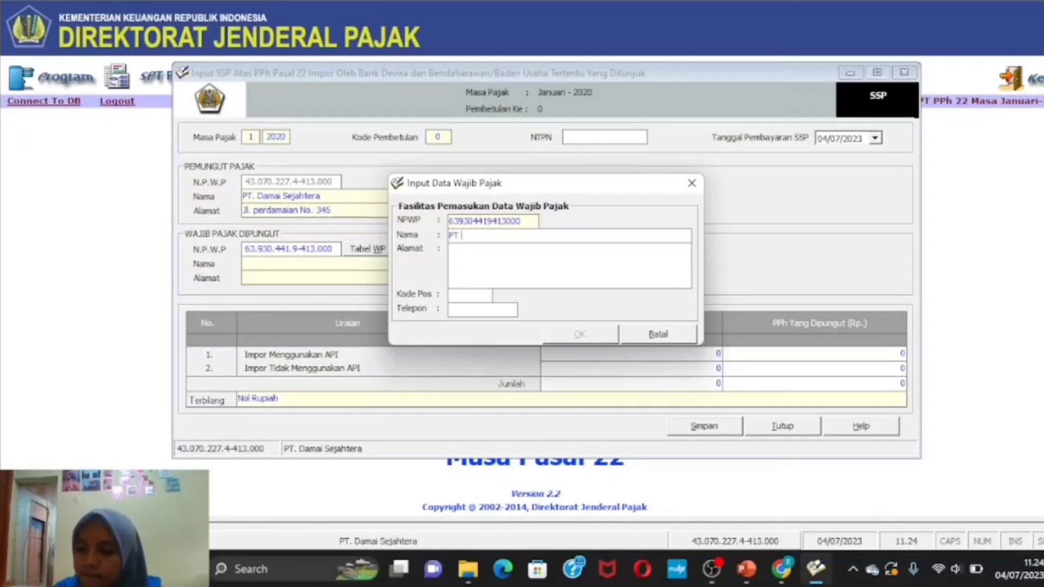
pyautogui.write('T')
pyautogui.press('BackSpace')
pyautogui.press('BackSpace')
pyautogui.press('BackSpace')
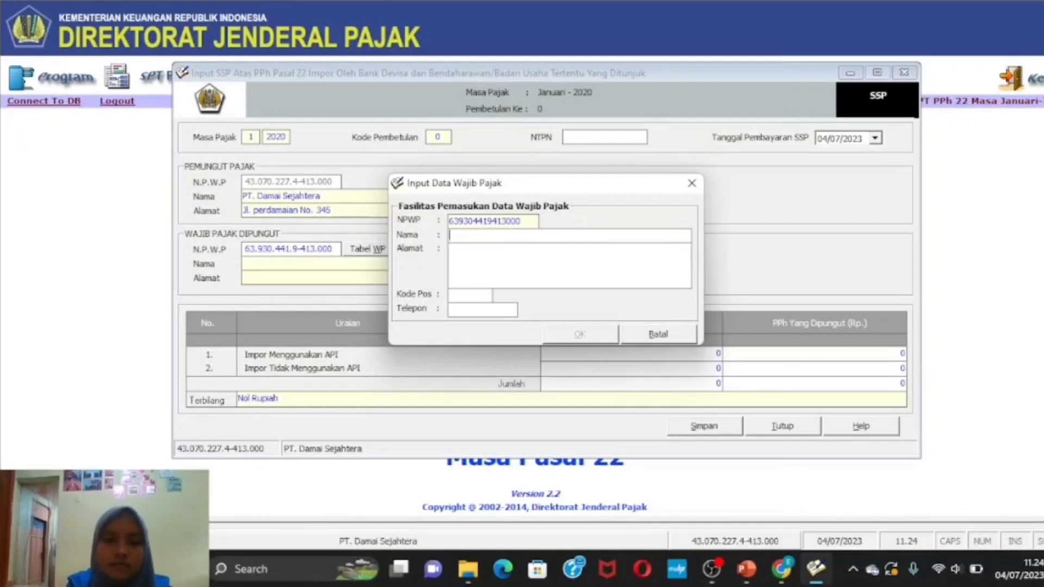
pyautogui.write('THE ')
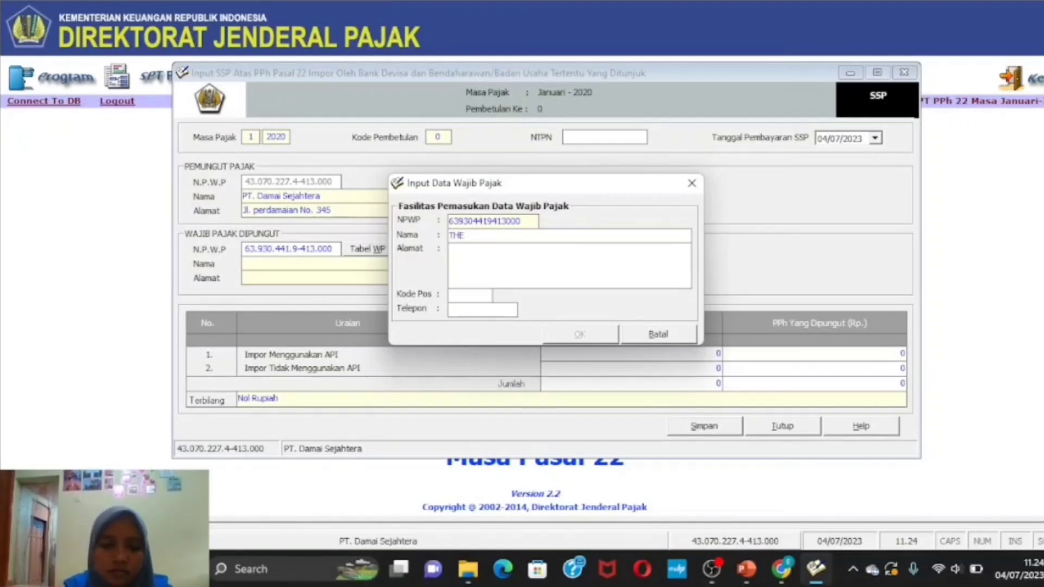
pyautogui.write('FLORA')
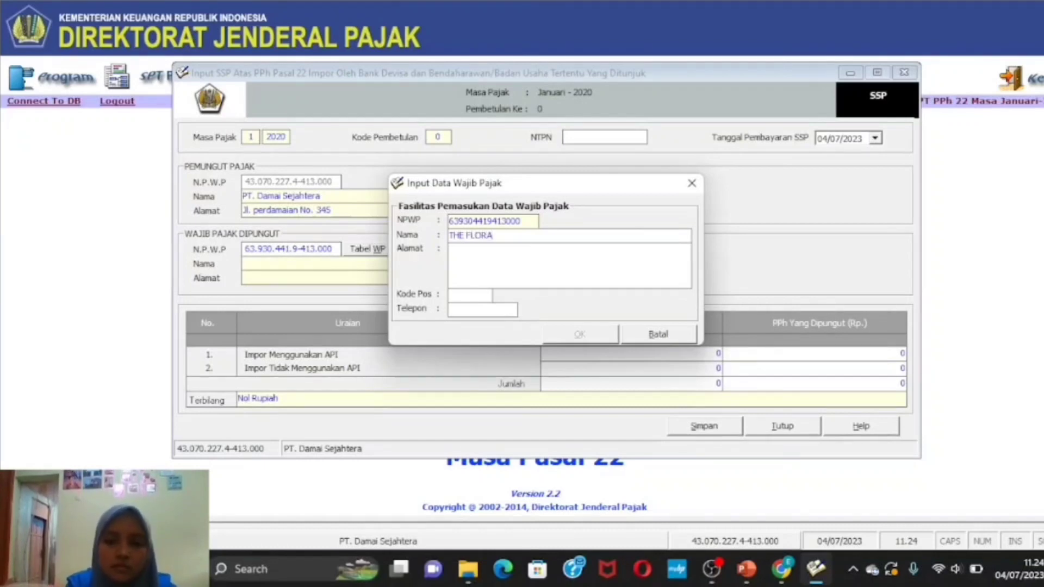
pyautogui.write('L RUSH ')
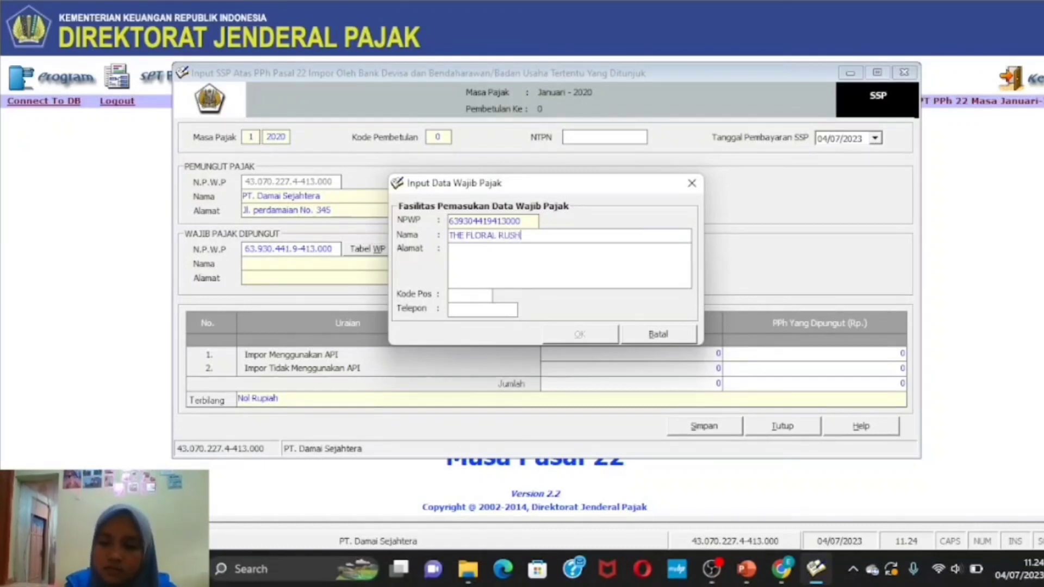
pyautogui.write('REFINED')
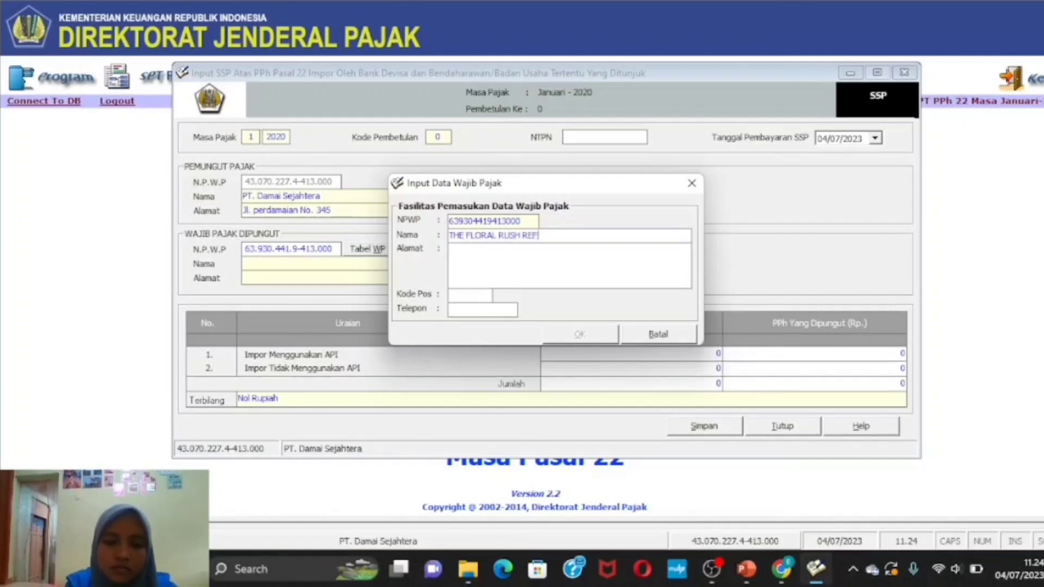
pyautogui.click(533, 263)
pyautogui.write('AUS')
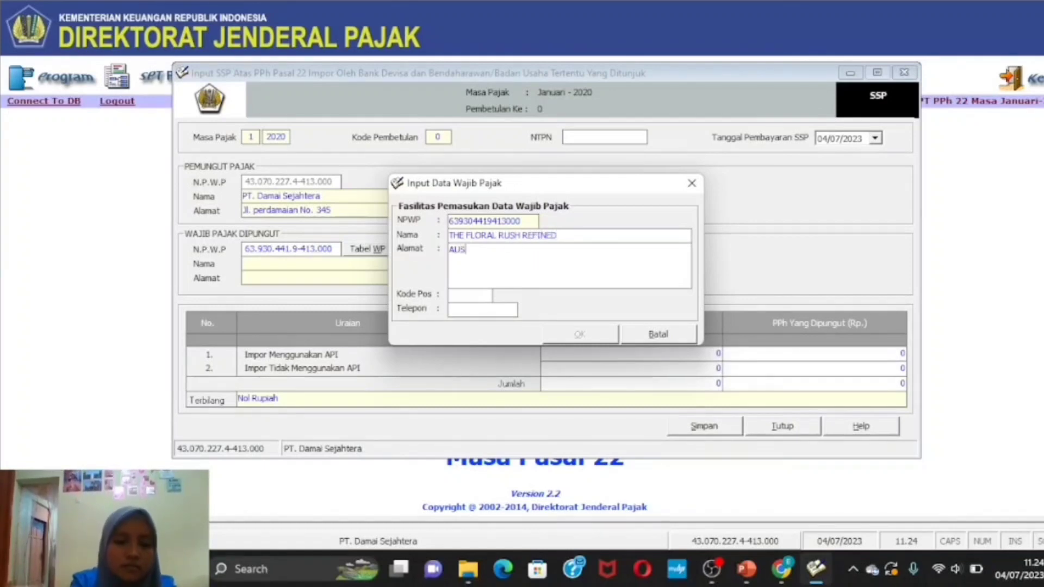
pyautogui.write('TRA')
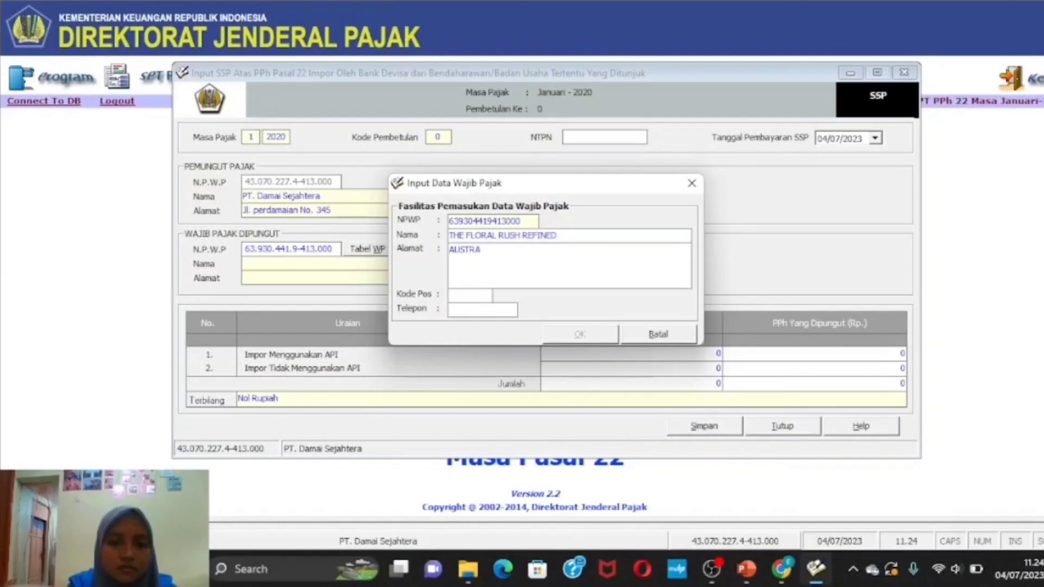
pyautogui.write('LIA')
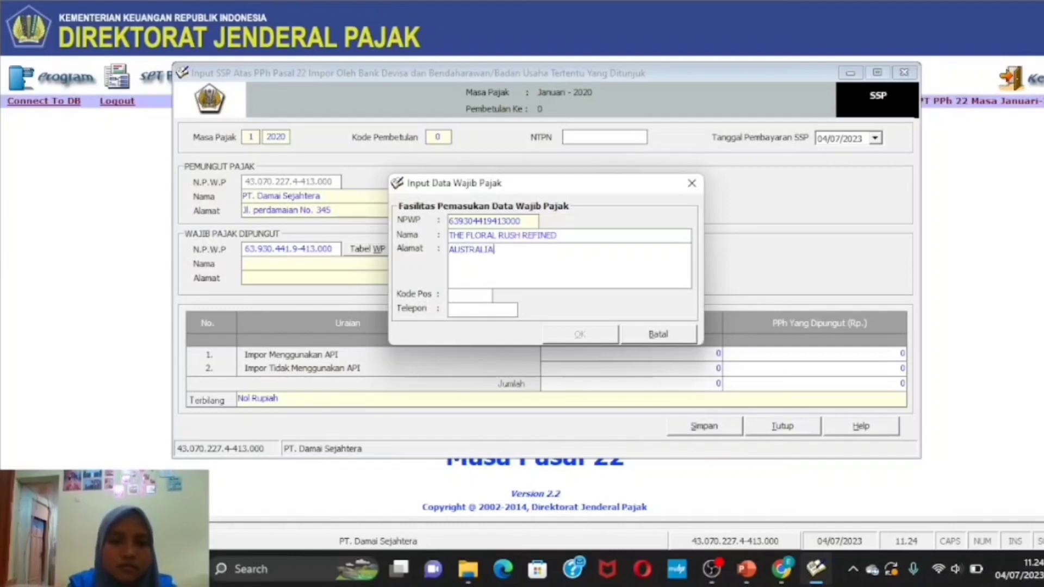
pyautogui.click(505, 312)
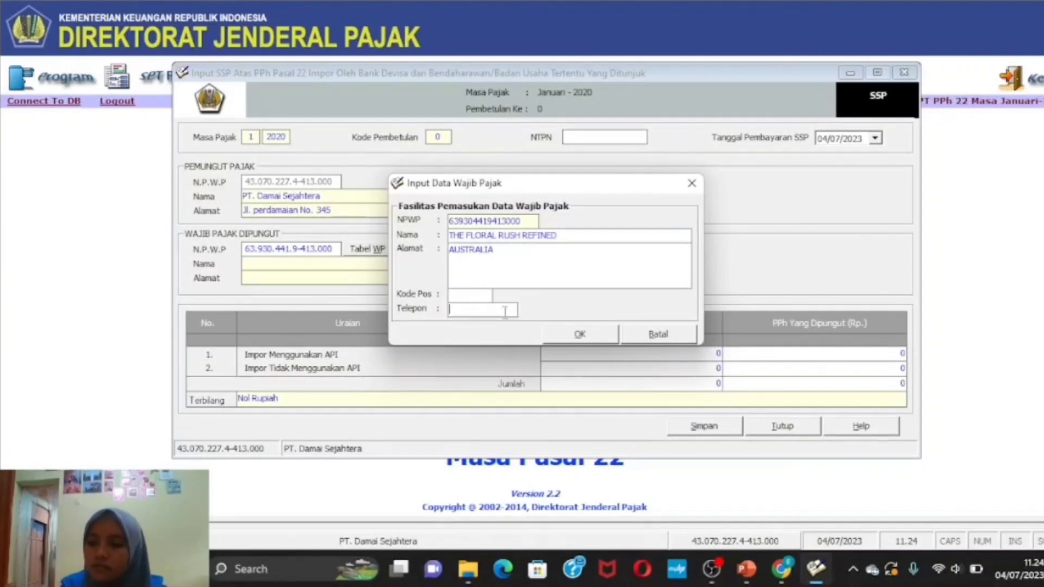
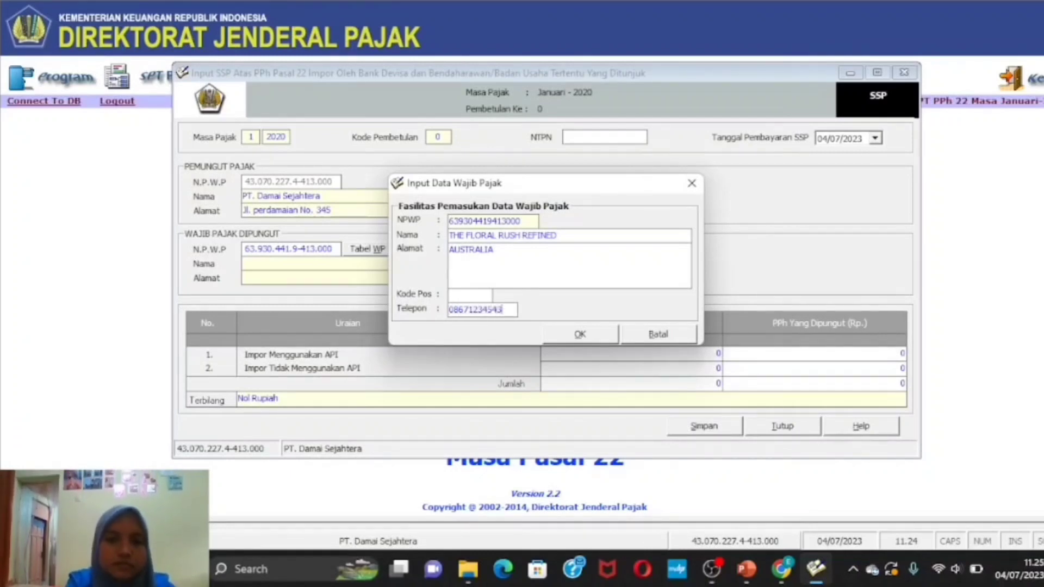
pyautogui.click(596, 337)
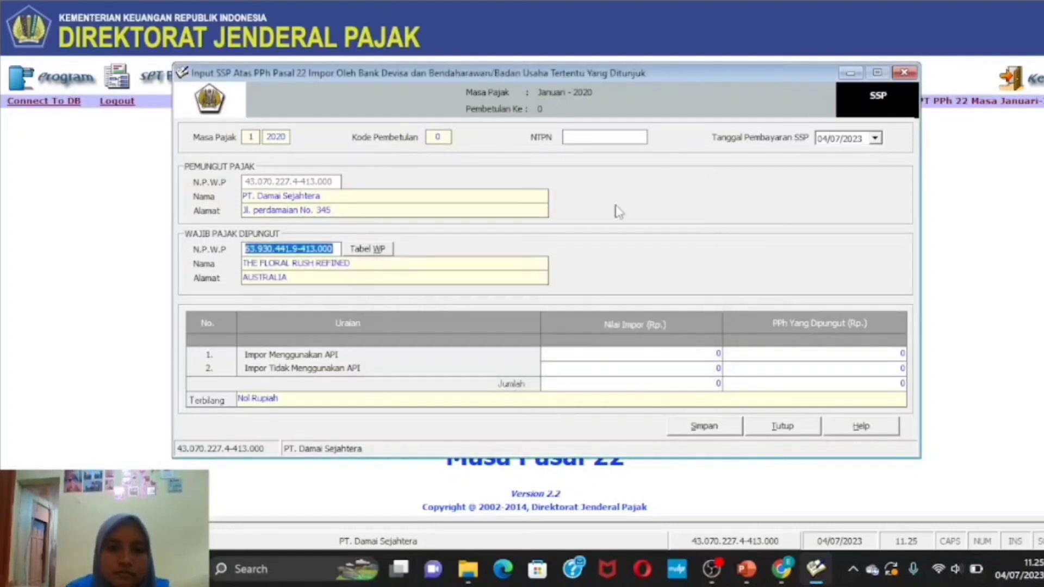
# - Enter the SSP's NTPN and set the payment date to 4 January 2020
pyautogui.click(591, 137)
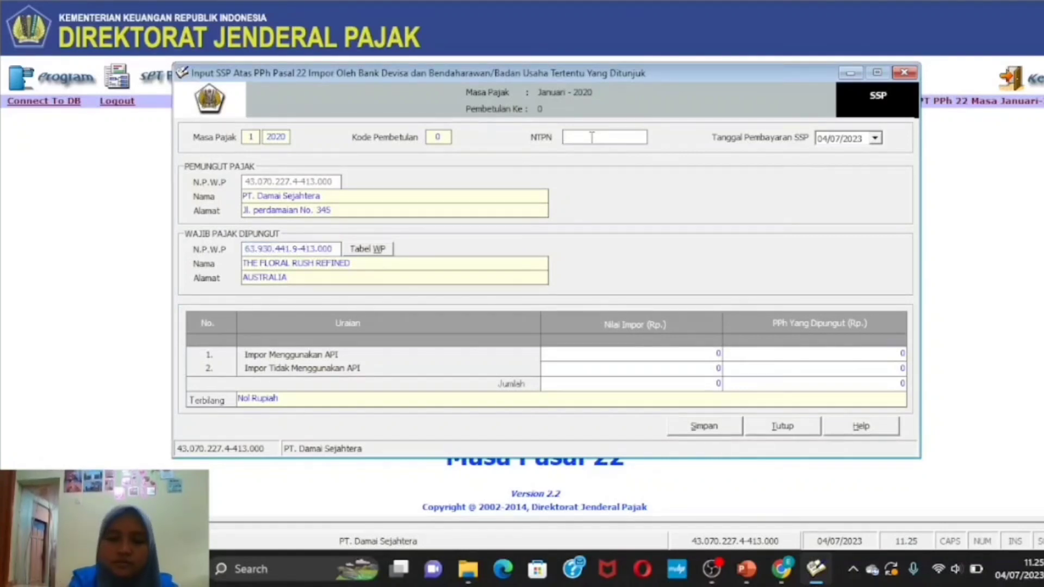
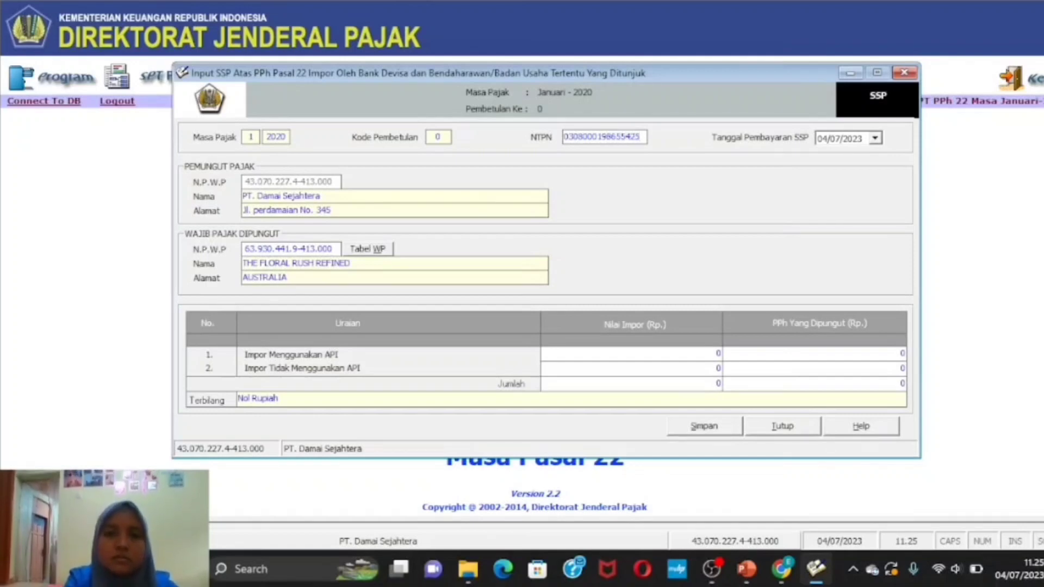
pyautogui.click(875, 139)
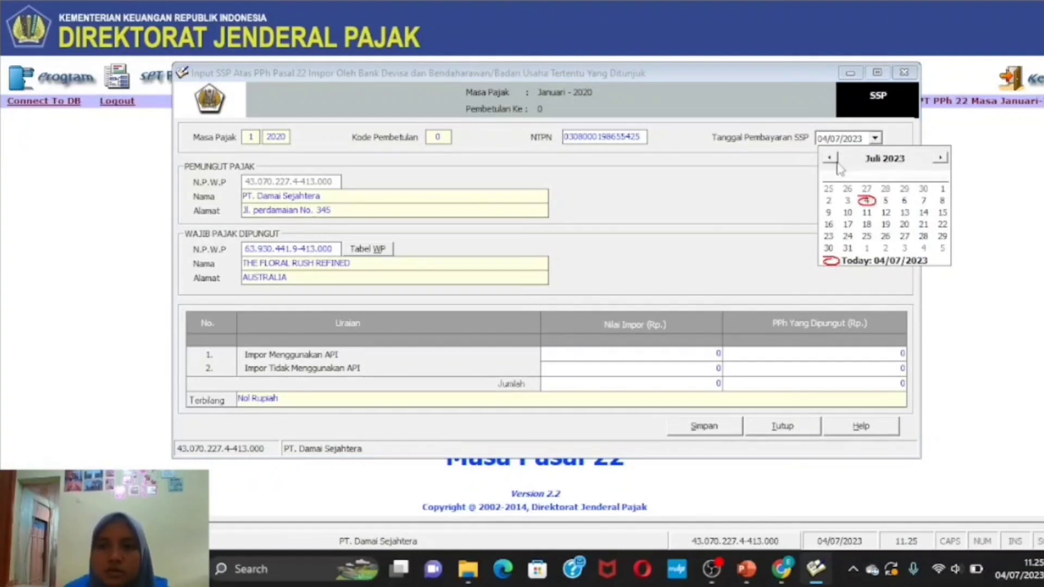
pyautogui.click(903, 159)
pyautogui.click(918, 162)
pyautogui.click(918, 163)
pyautogui.click(917, 162)
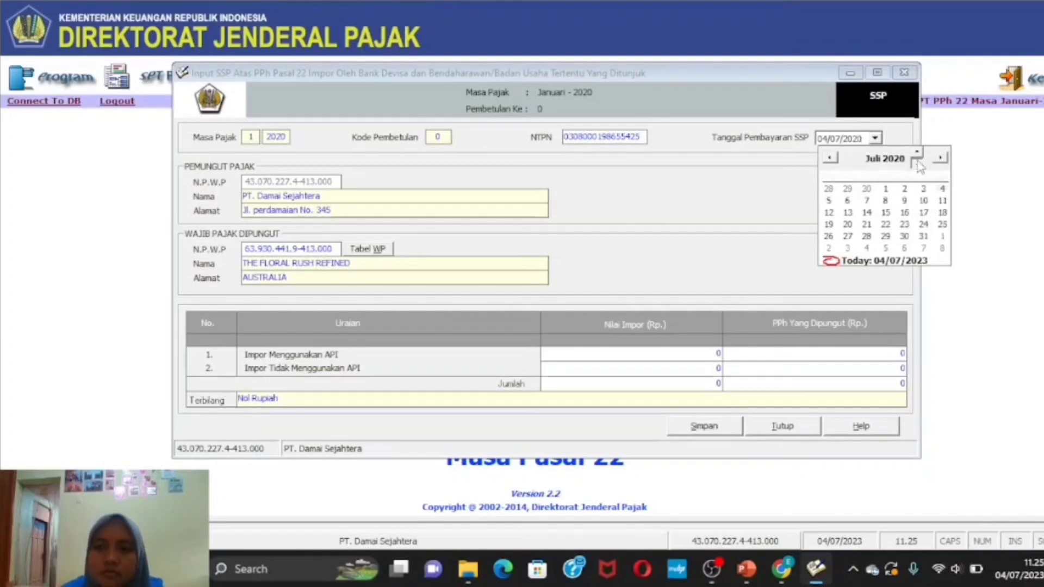
pyautogui.click(838, 160)
pyautogui.click(837, 160)
pyautogui.click(837, 161)
pyautogui.click(838, 159)
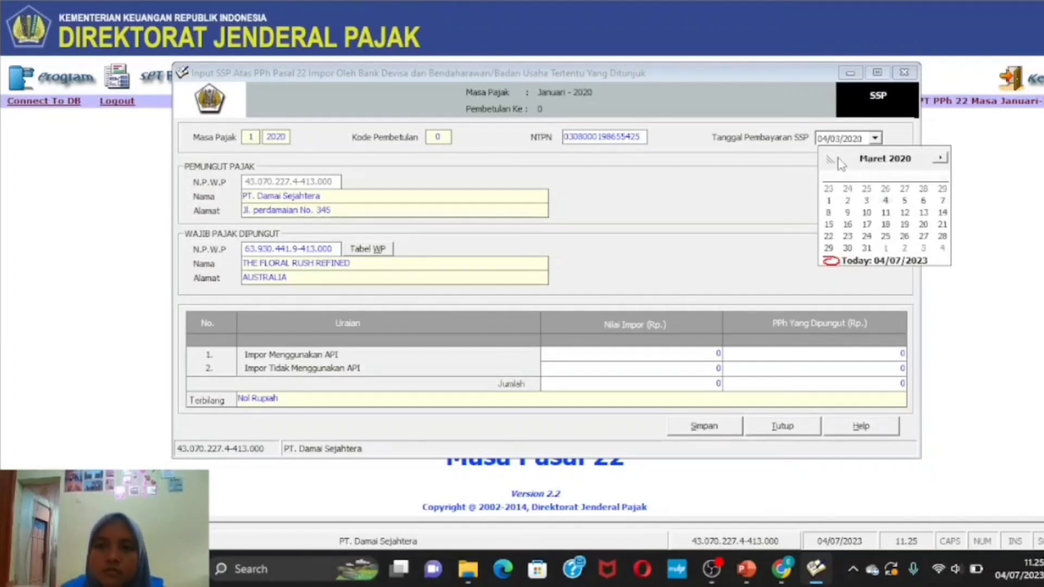
pyautogui.click(838, 160)
pyautogui.click(838, 160)
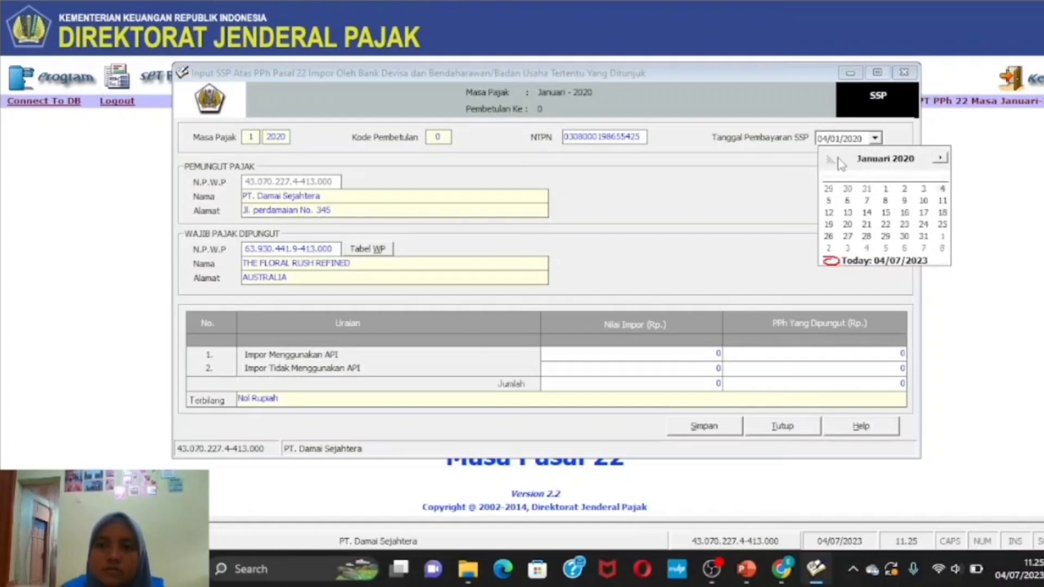
pyautogui.click(943, 189)
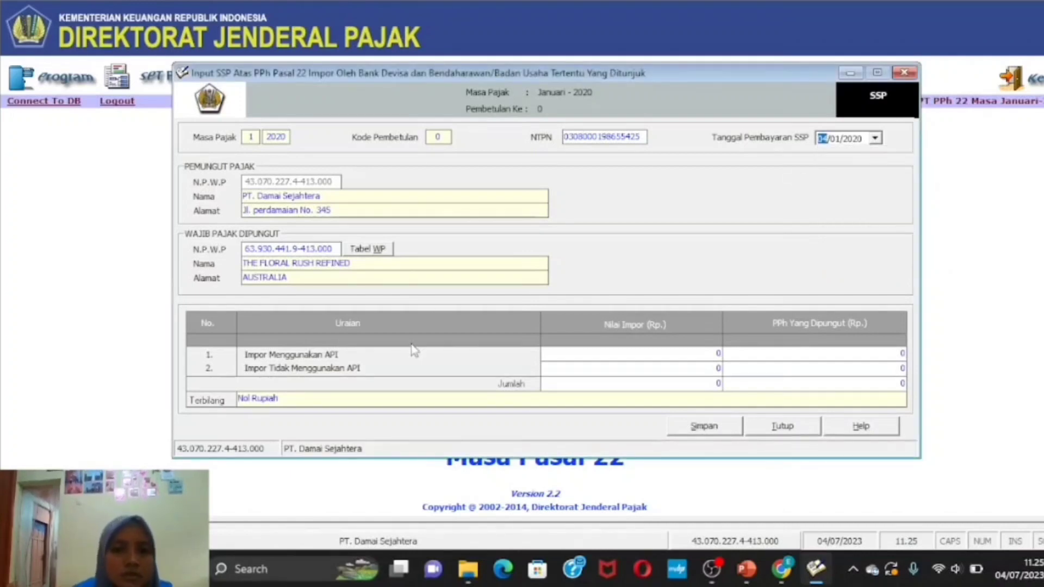
pyautogui.click(724, 353)
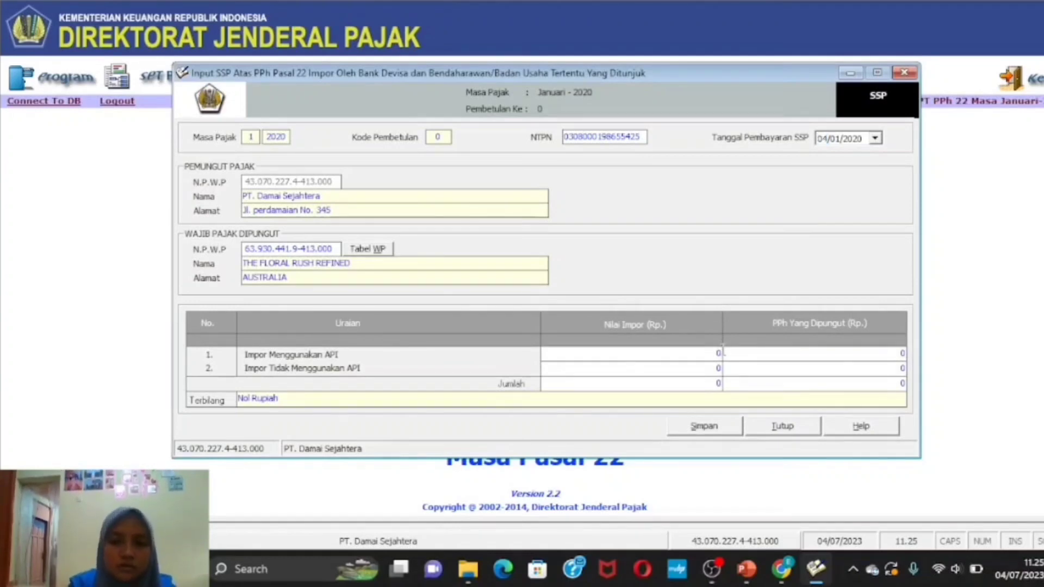
pyautogui.press('BackSpace')
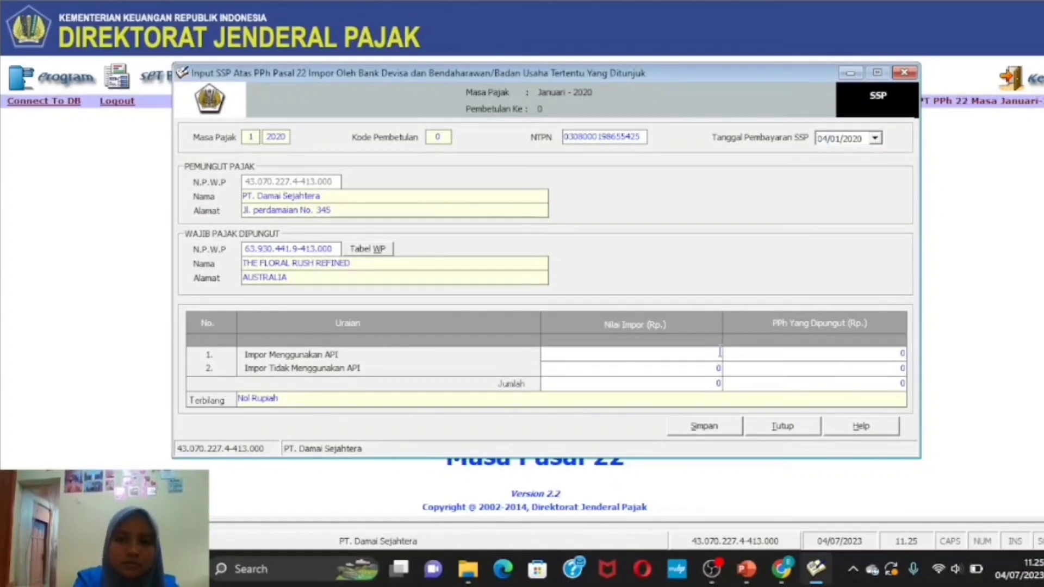
pyautogui.write('75')
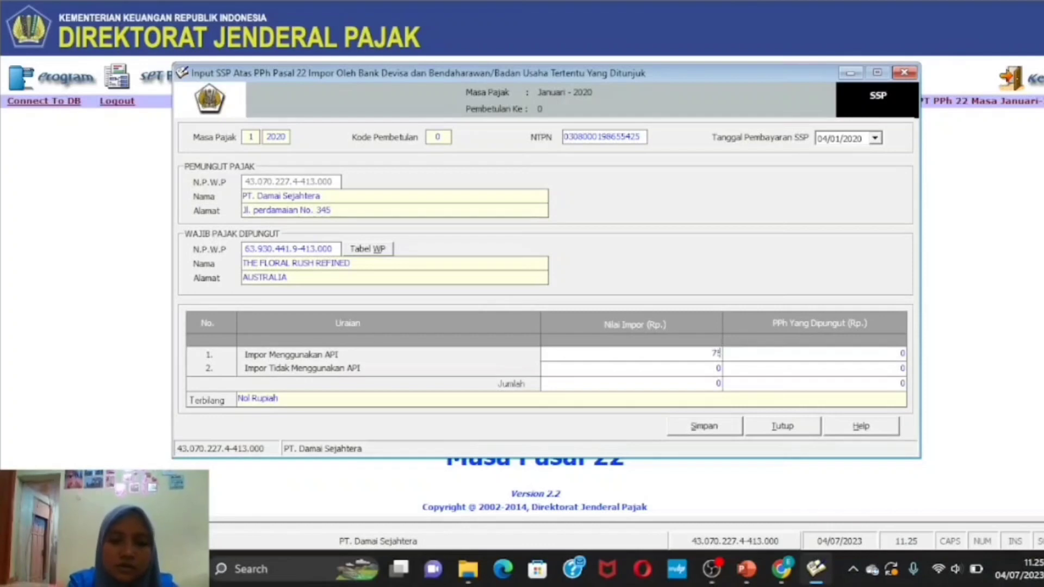
pyautogui.write('00')
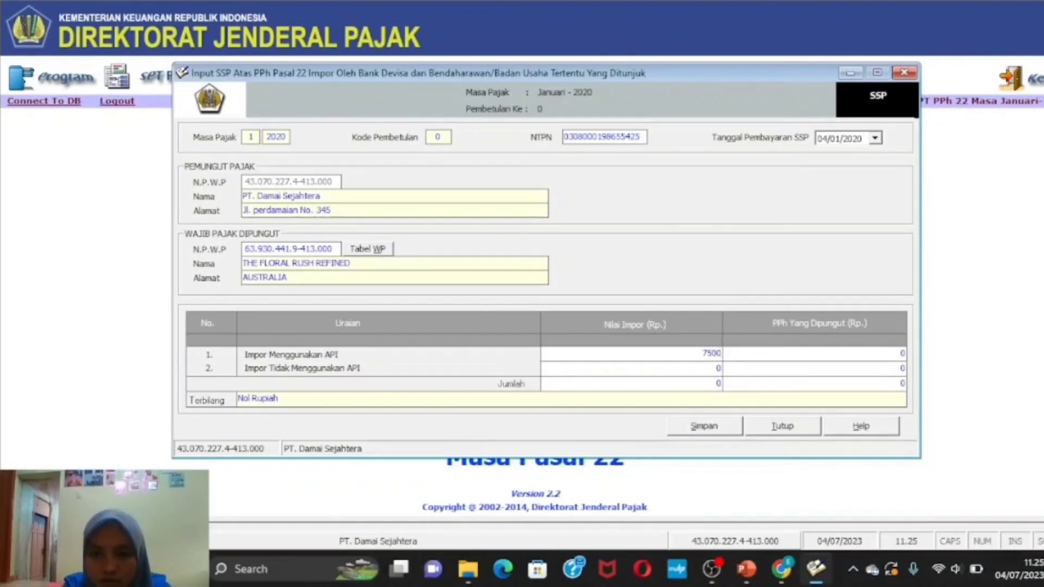
pyautogui.write('000000')
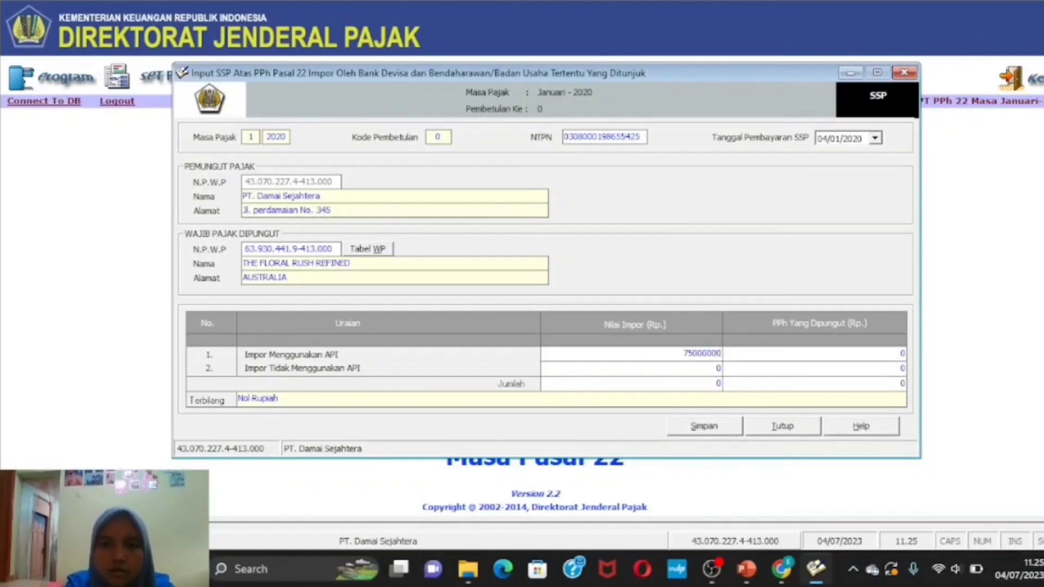
pyautogui.click(689, 385)
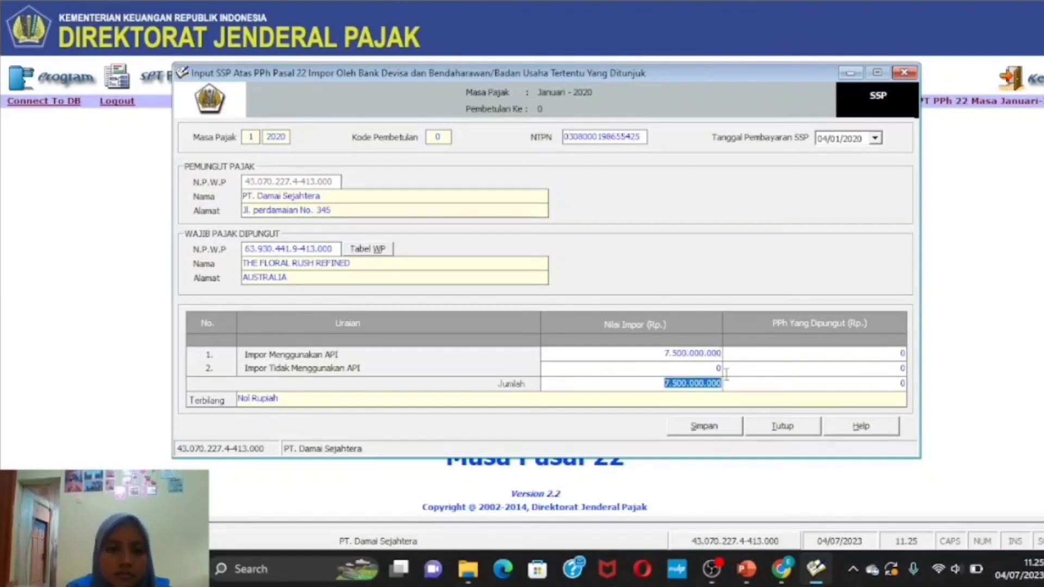
pyautogui.click(783, 354)
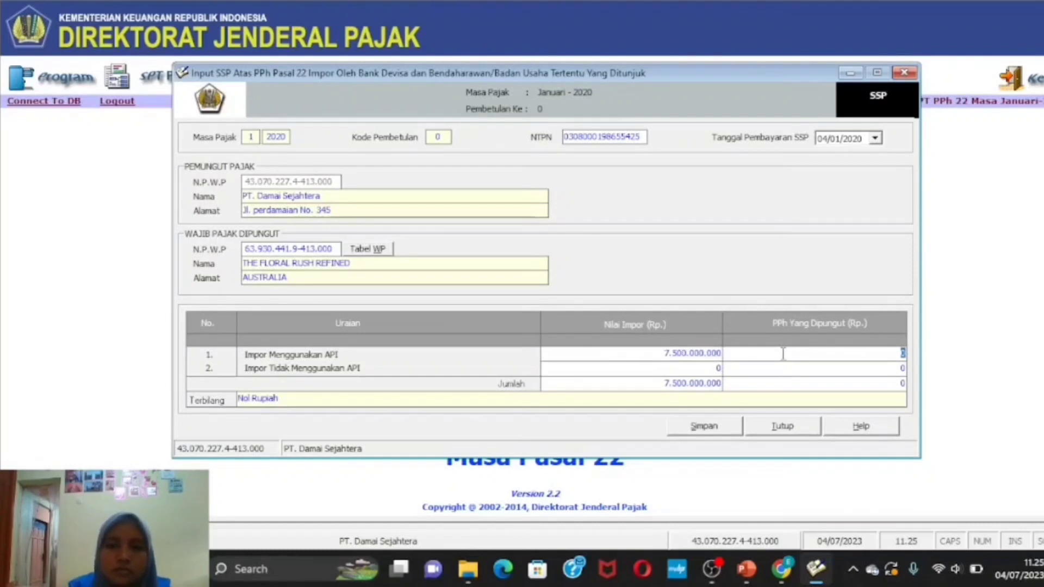
pyautogui.press('BackSpace')
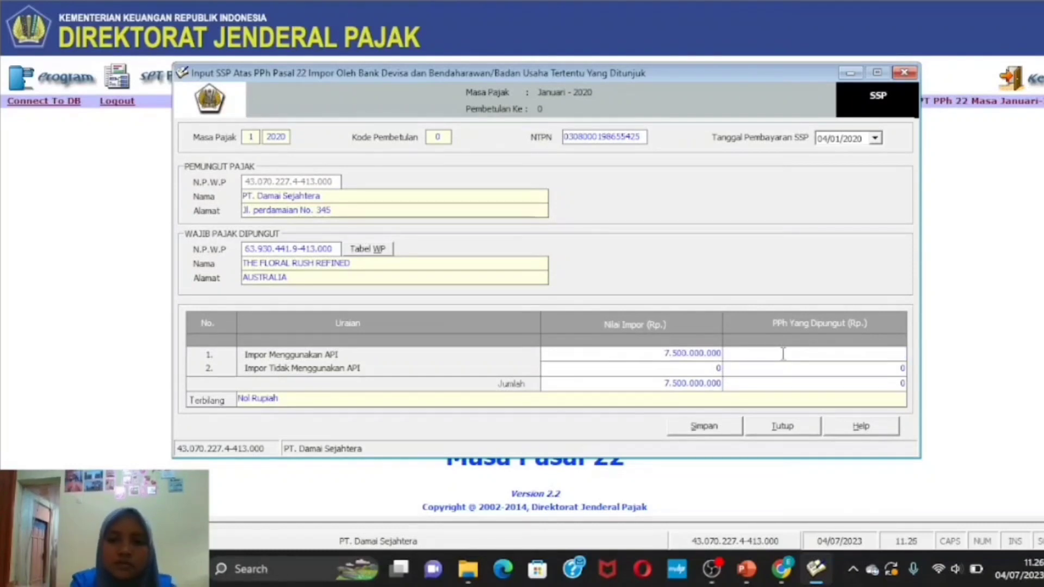
pyautogui.write('75')
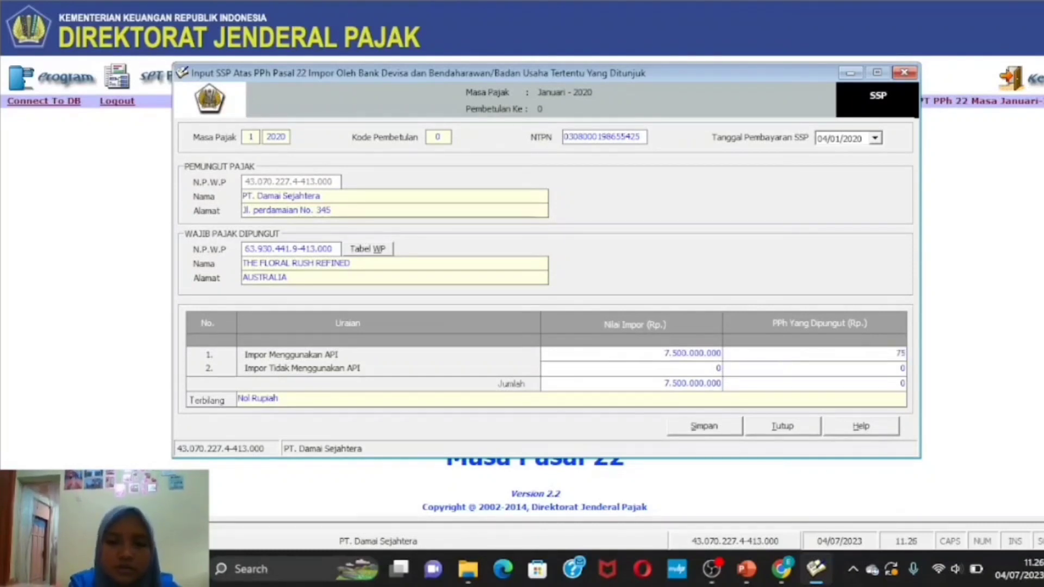
pyautogui.write('00')
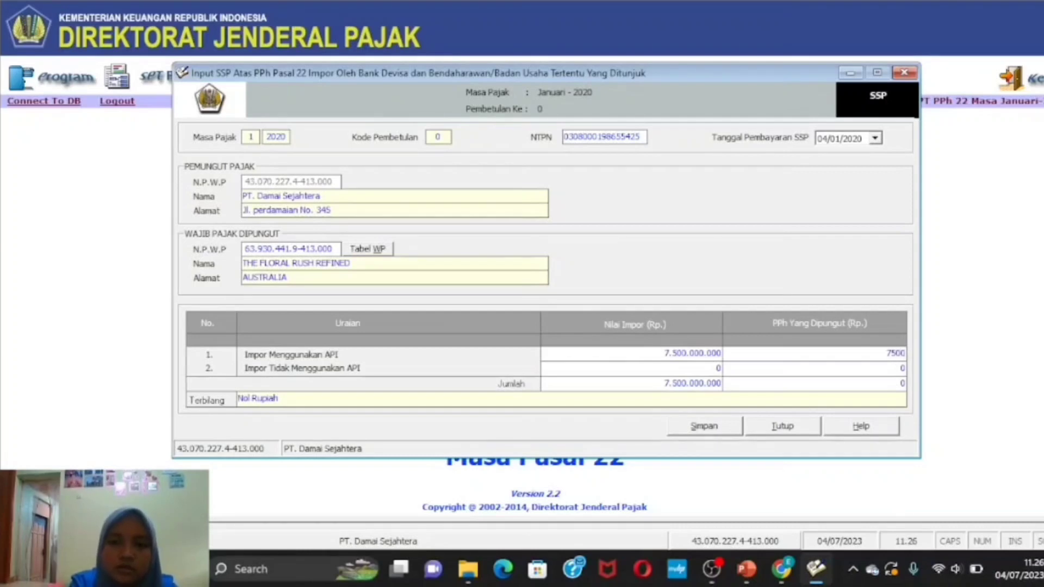
pyautogui.write('00000')
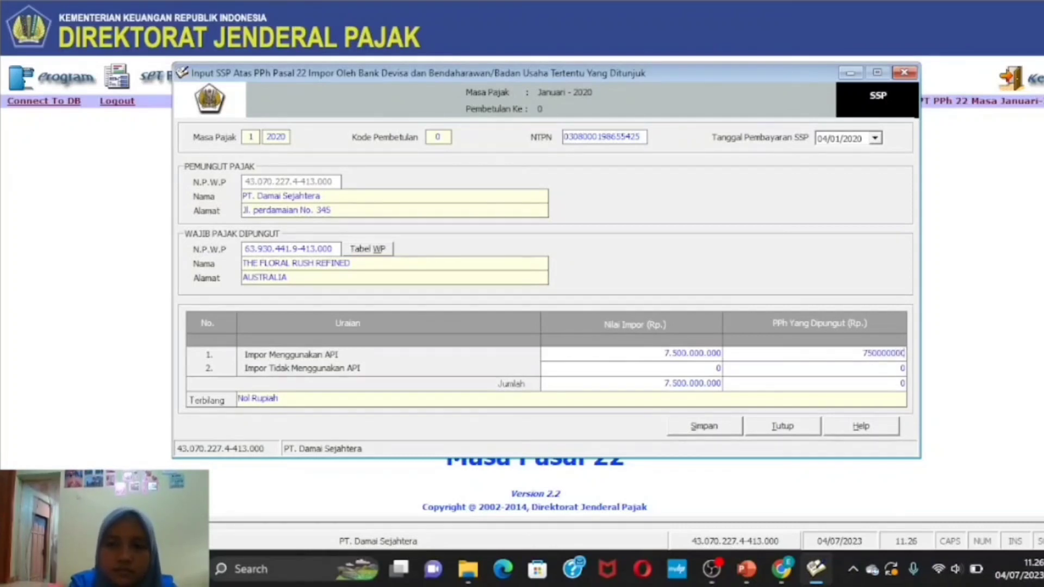
pyautogui.click(764, 384)
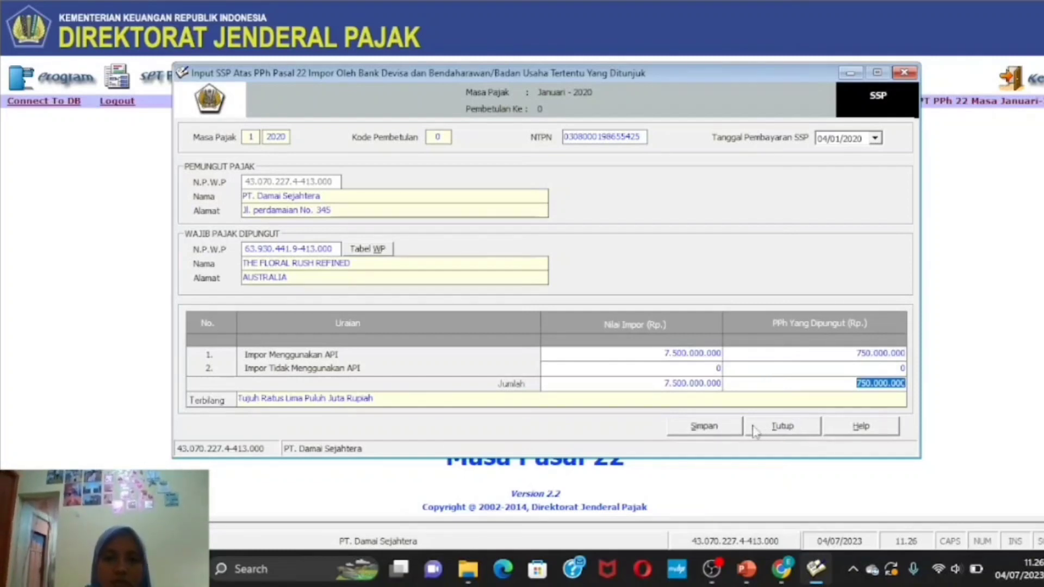
# - Save the SSP entry, confirm it, and close the form back to the SSP list
pyautogui.click(705, 428)
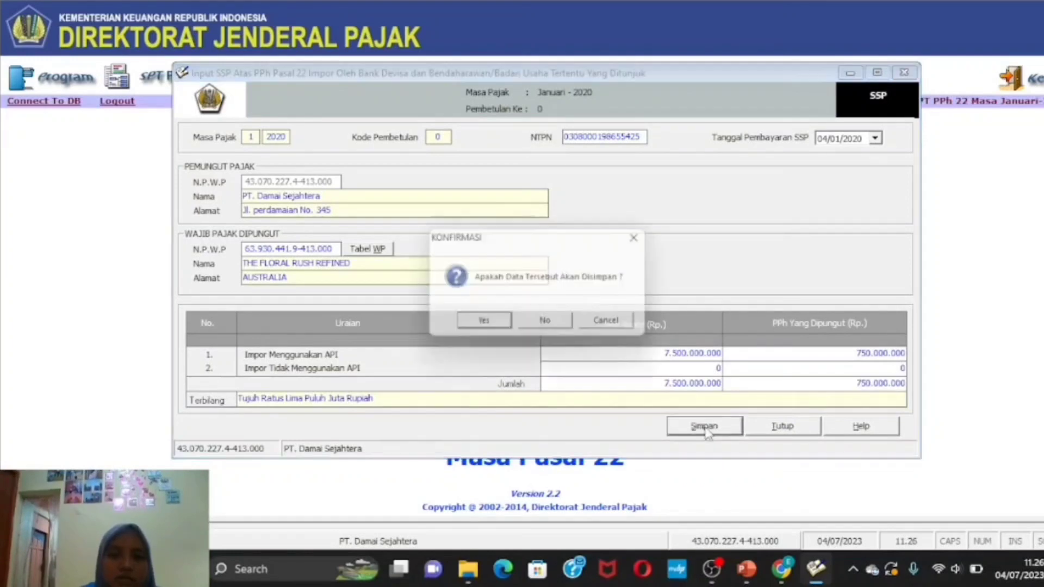
pyautogui.click(484, 325)
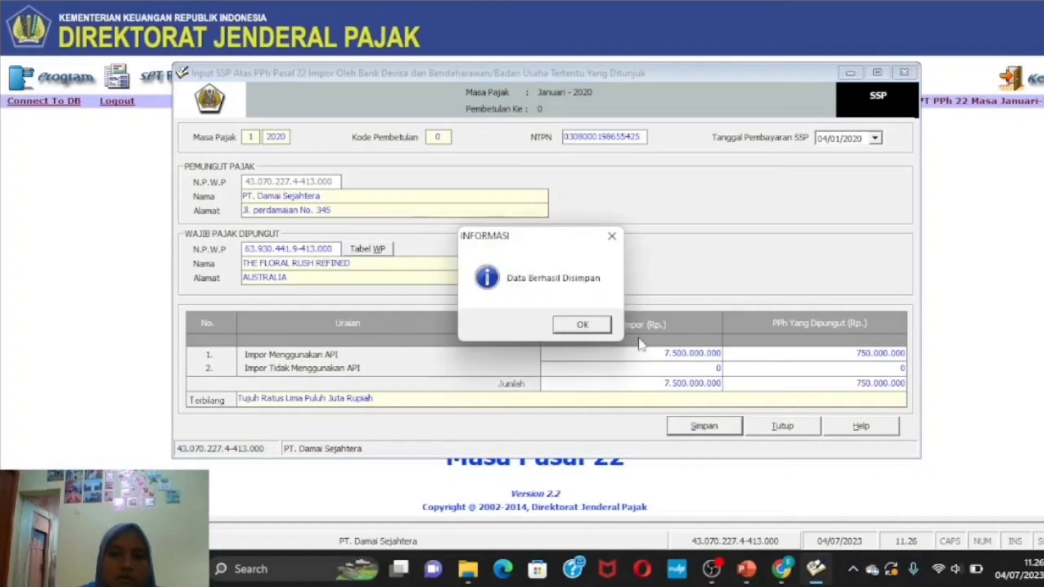
pyautogui.click(596, 324)
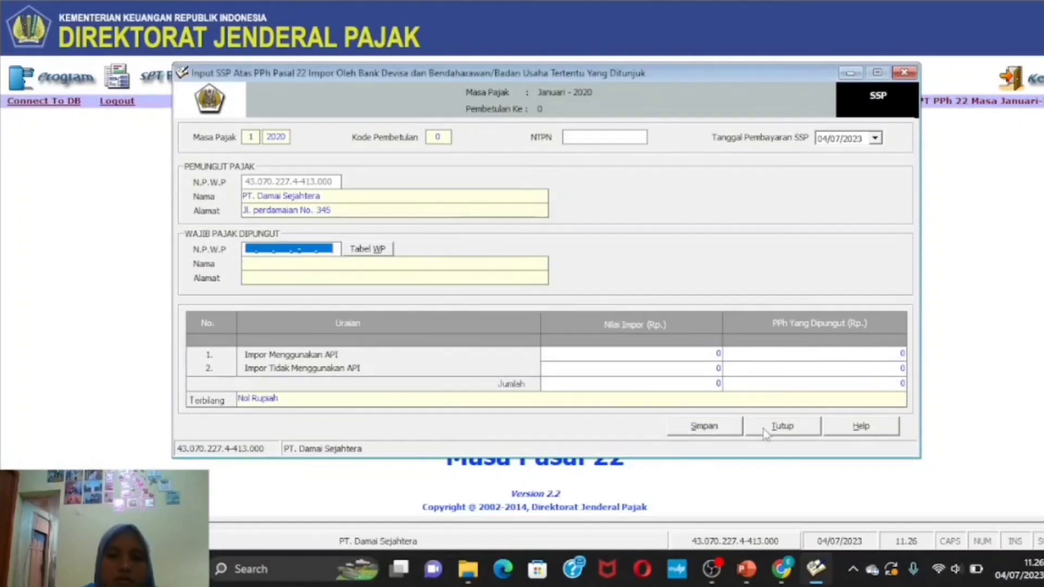
pyautogui.click(781, 426)
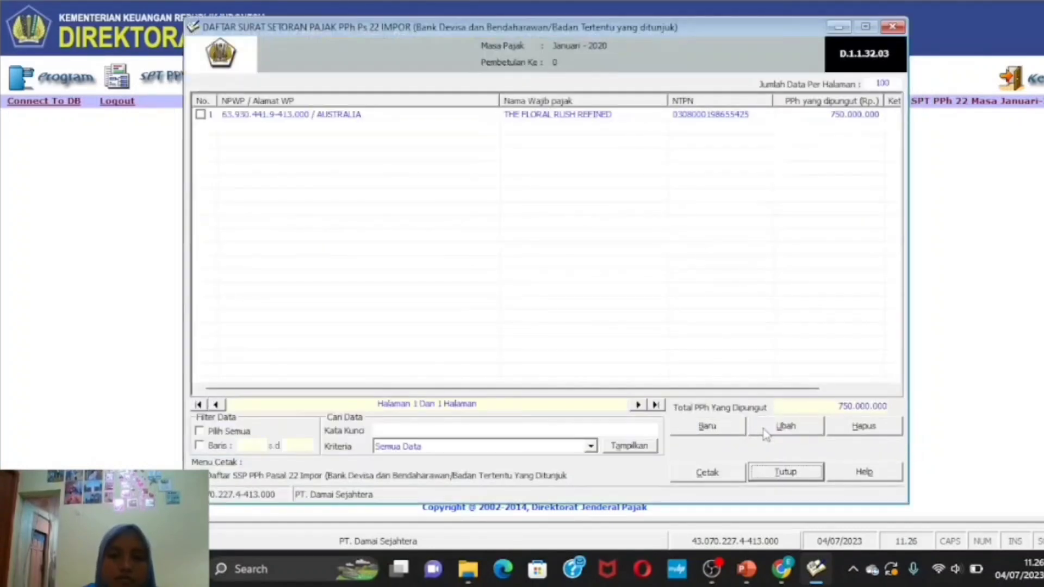
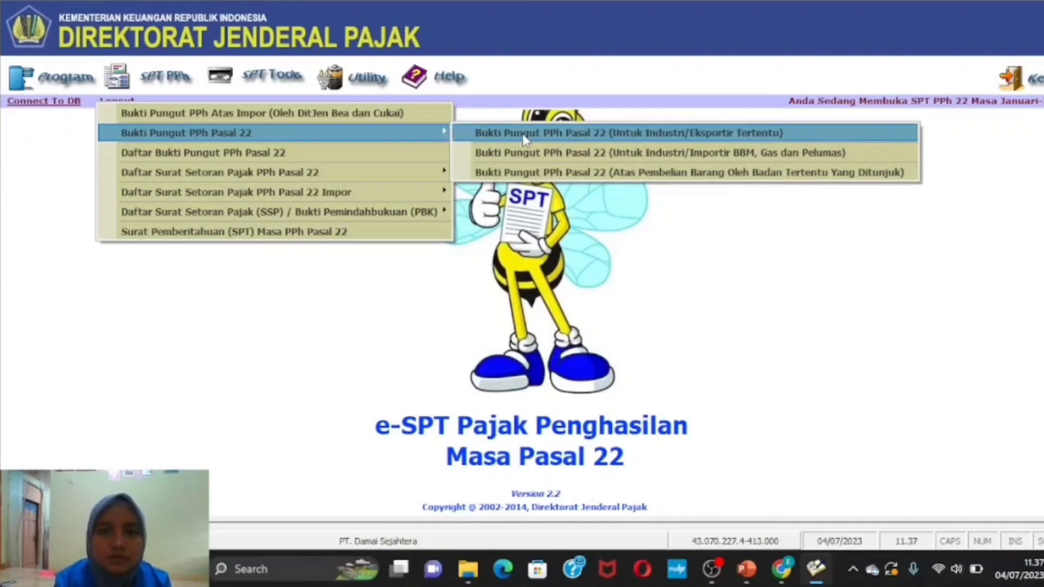
# - Start a Bukti Pungut for certain industries/exporters and enter the buyer's NPWP
pyautogui.click(553, 140)
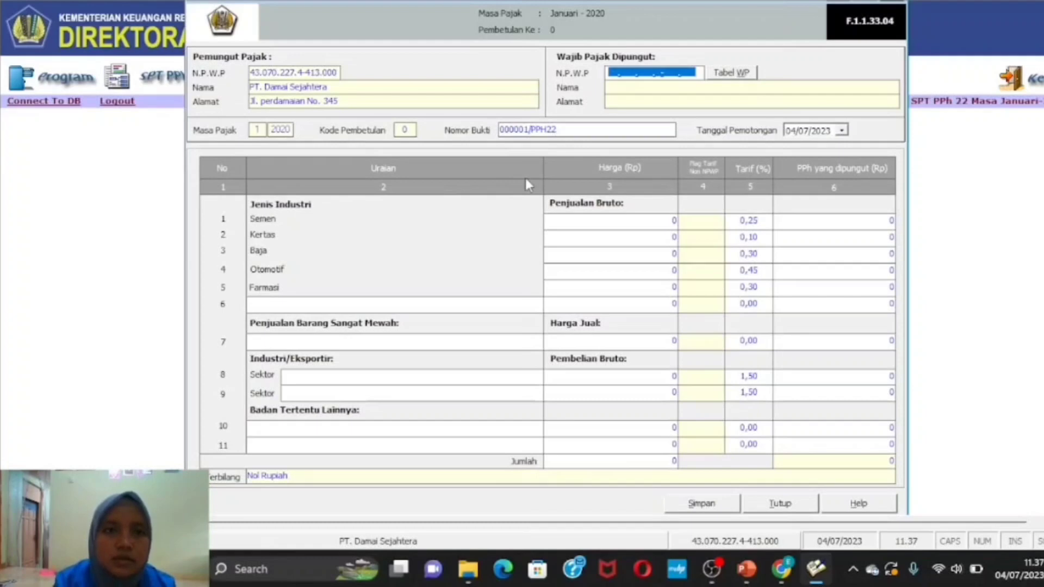
pyautogui.click(615, 72)
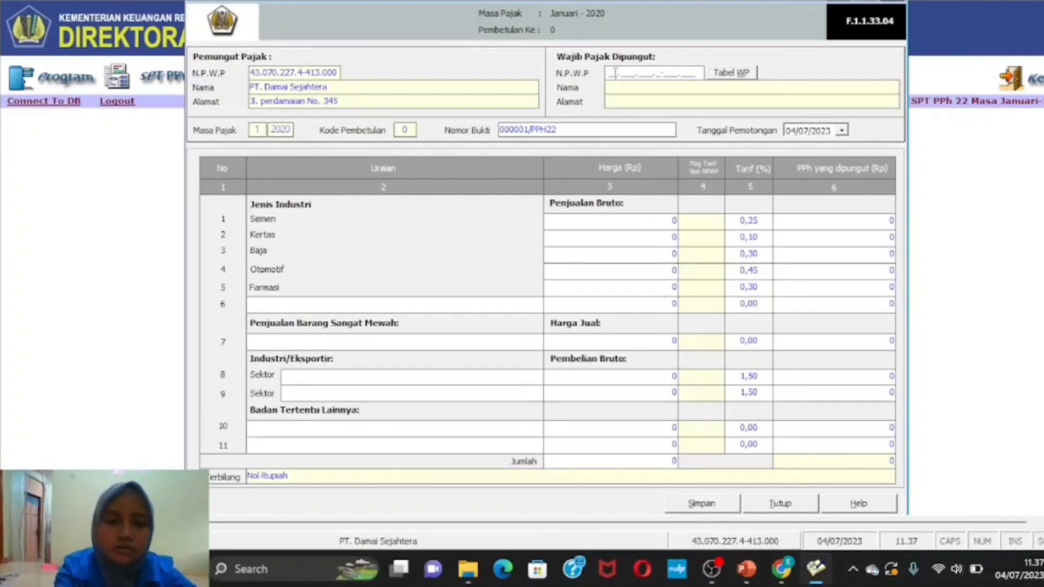
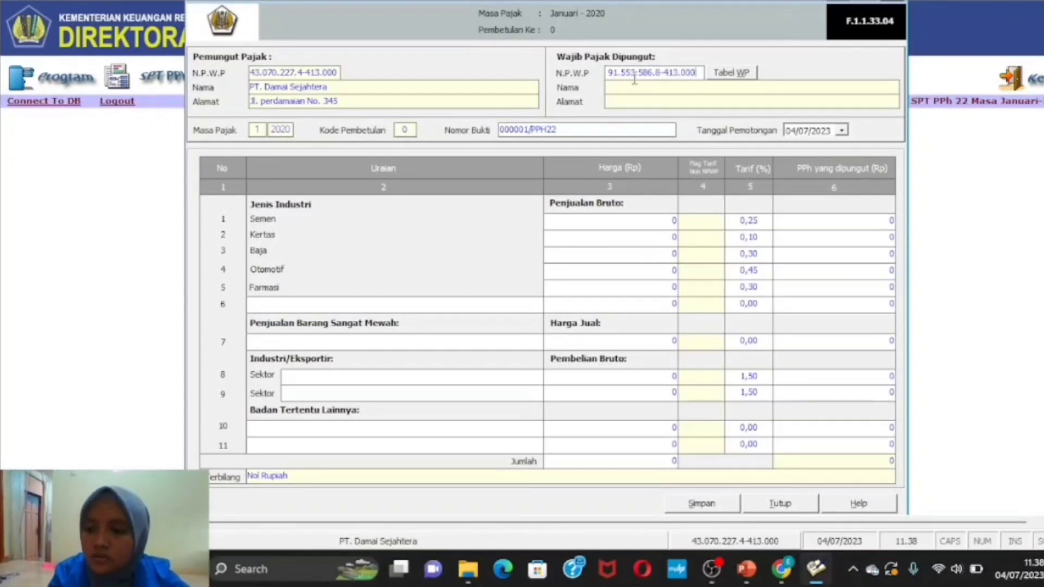
pyautogui.press('Return')
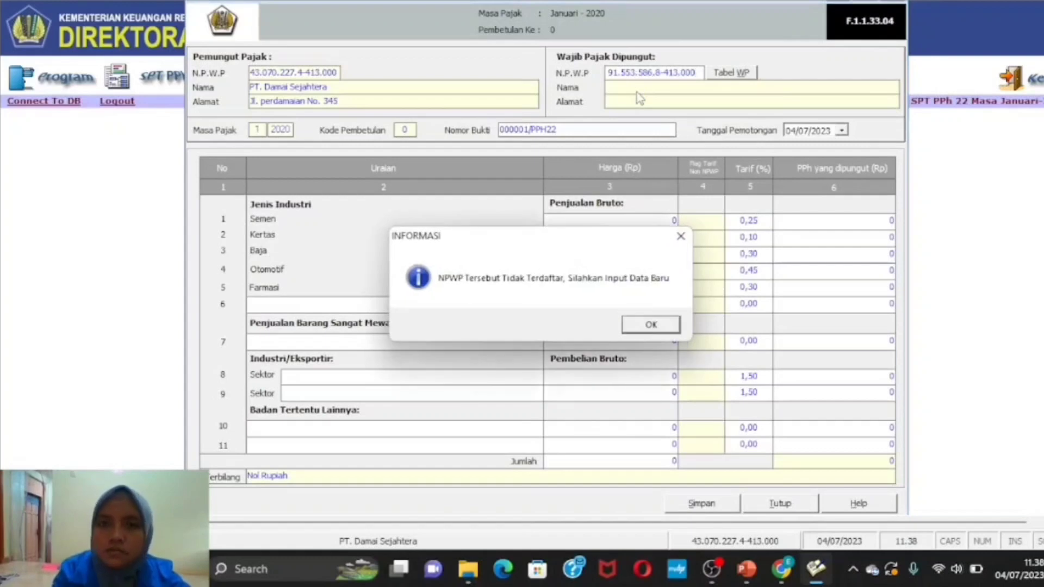
# - Register the buyer as PT SEMEN COR, entering its street address and phone number
pyautogui.click(670, 322)
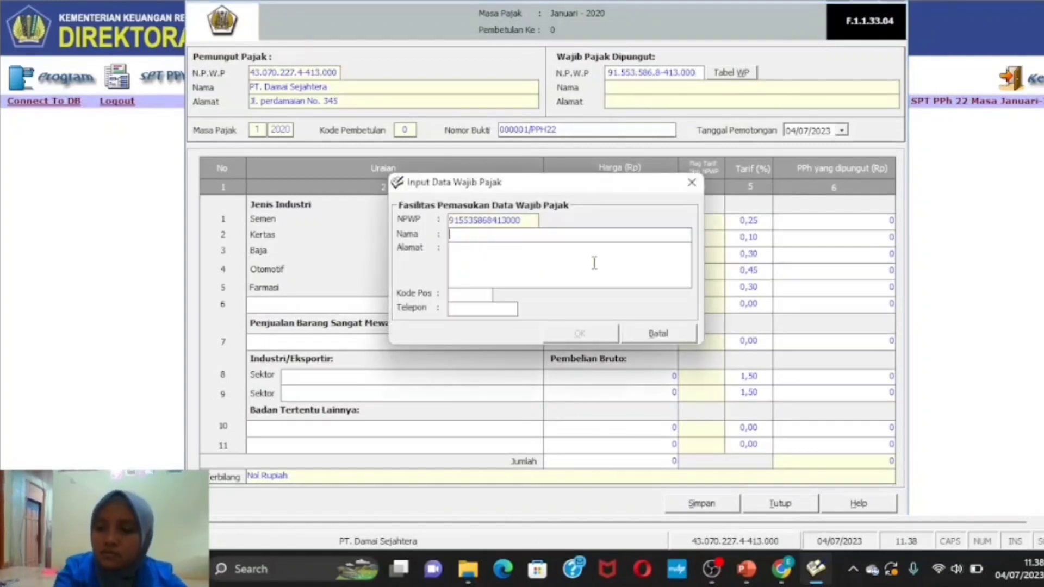
pyautogui.write('PT SEMEN COR')
pyautogui.click(515, 267)
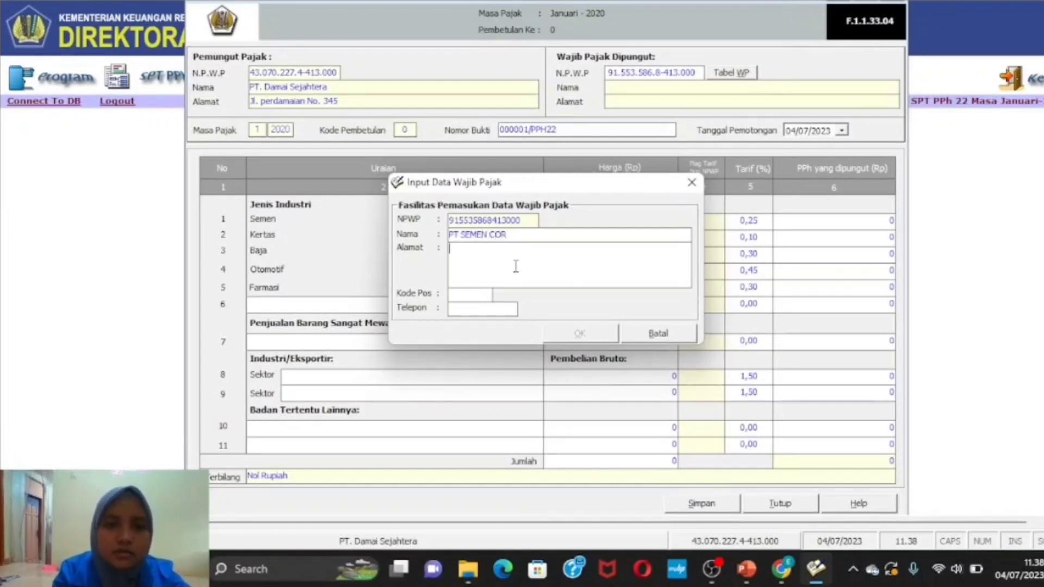
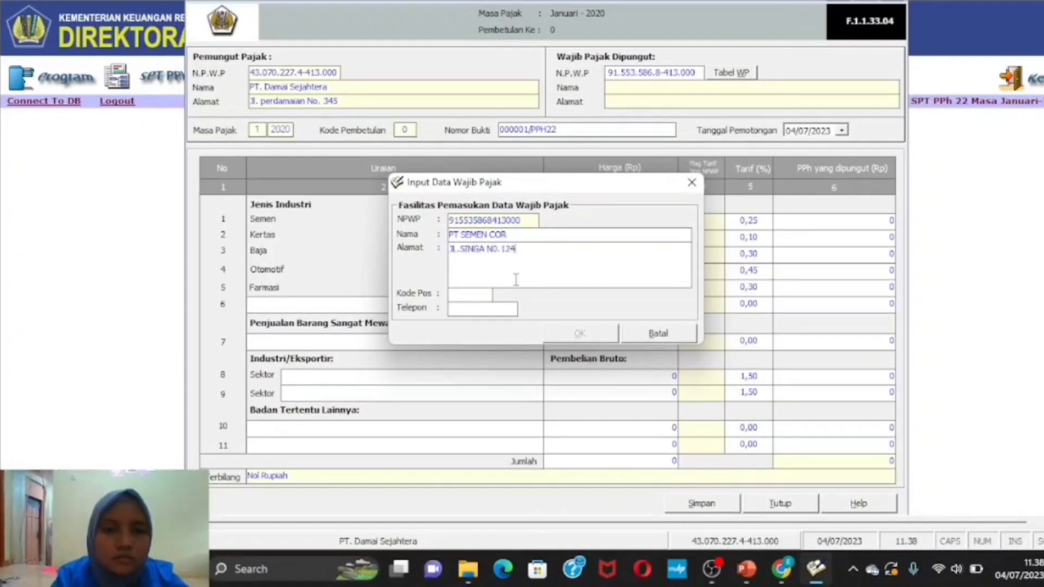
pyautogui.click(510, 309)
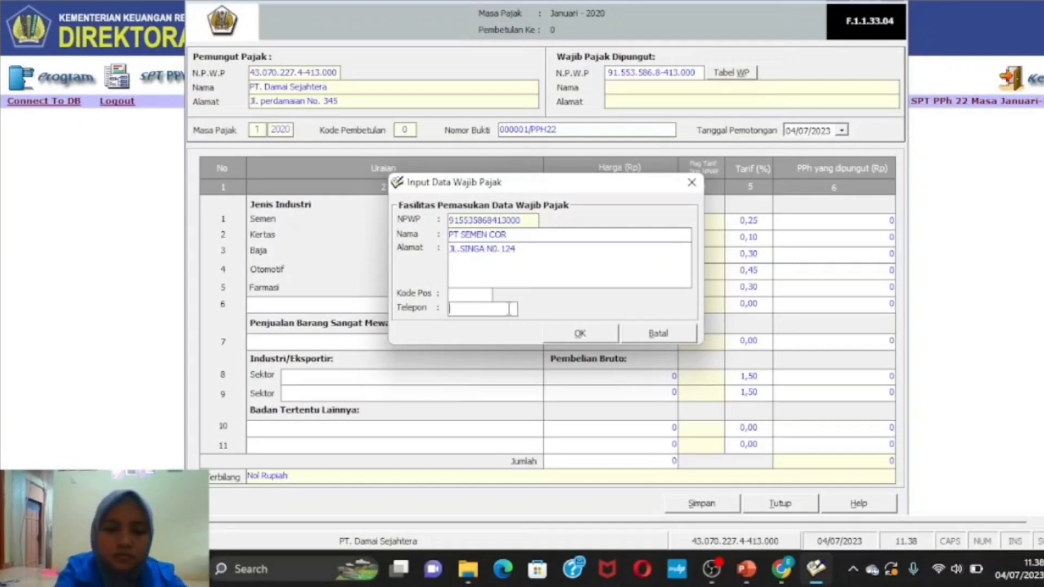
pyautogui.write('021')
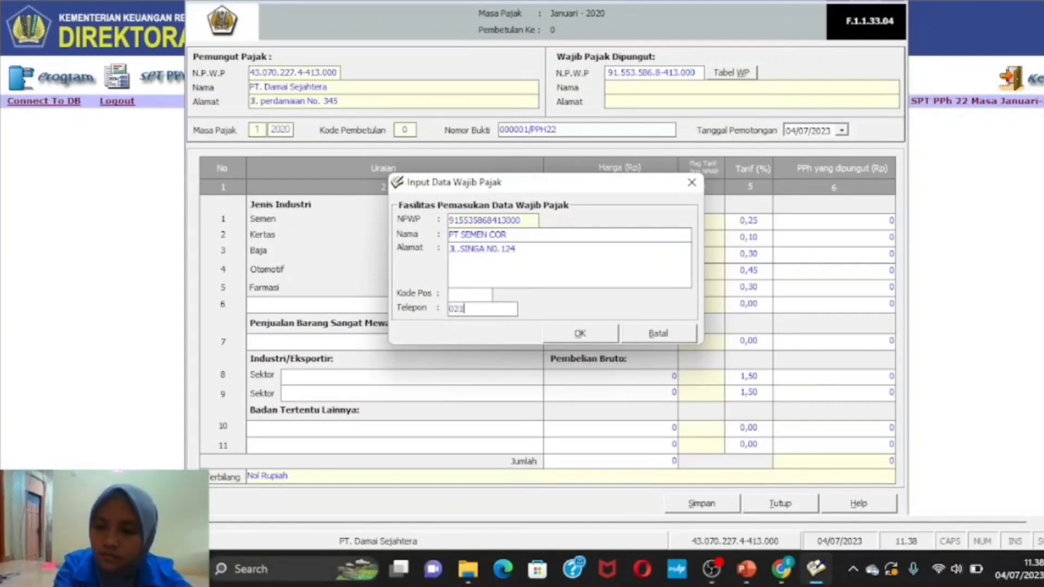
pyautogui.write('-')
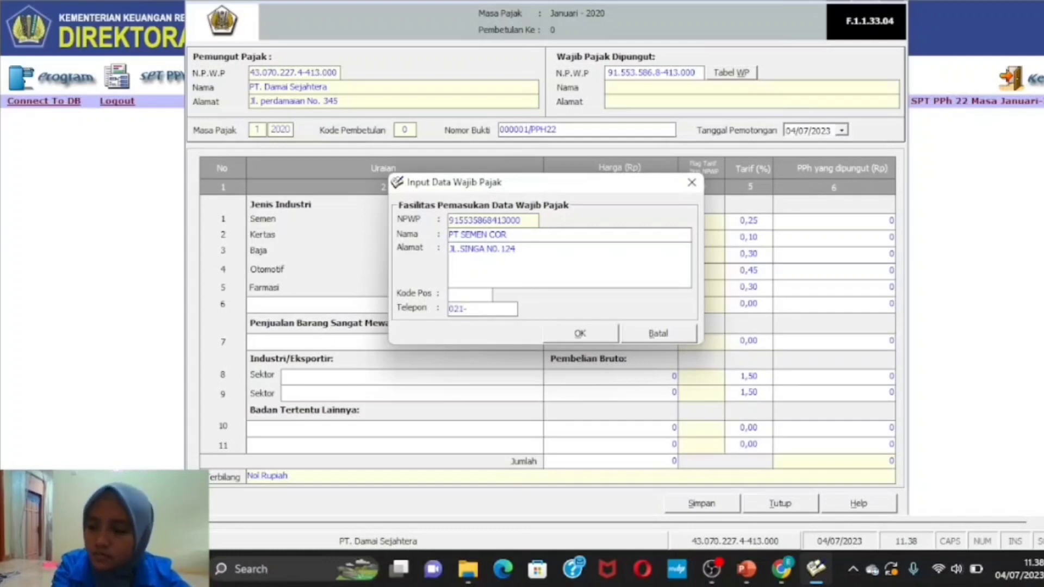
pyautogui.write('123')
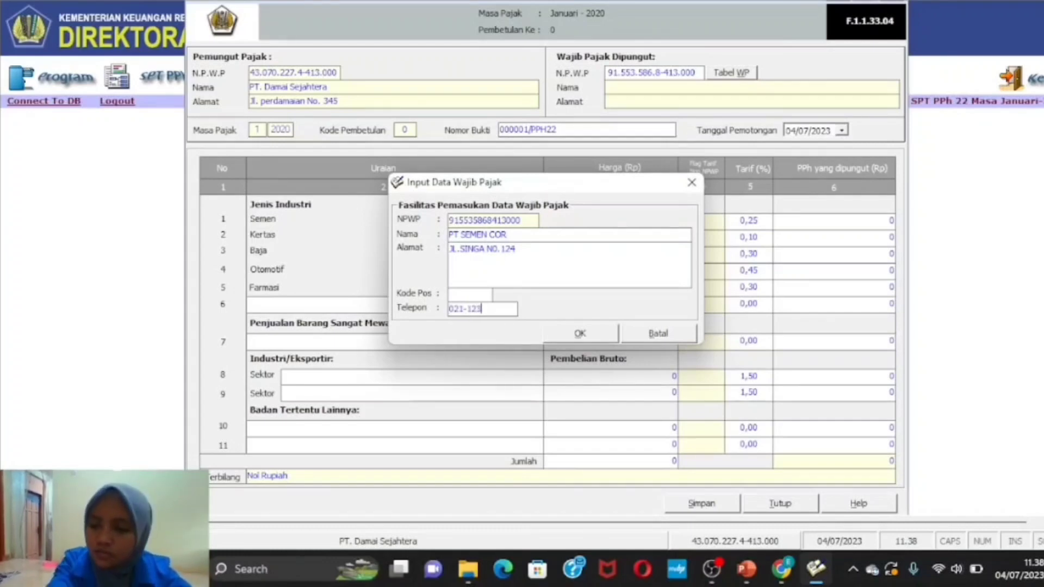
pyautogui.write('456')
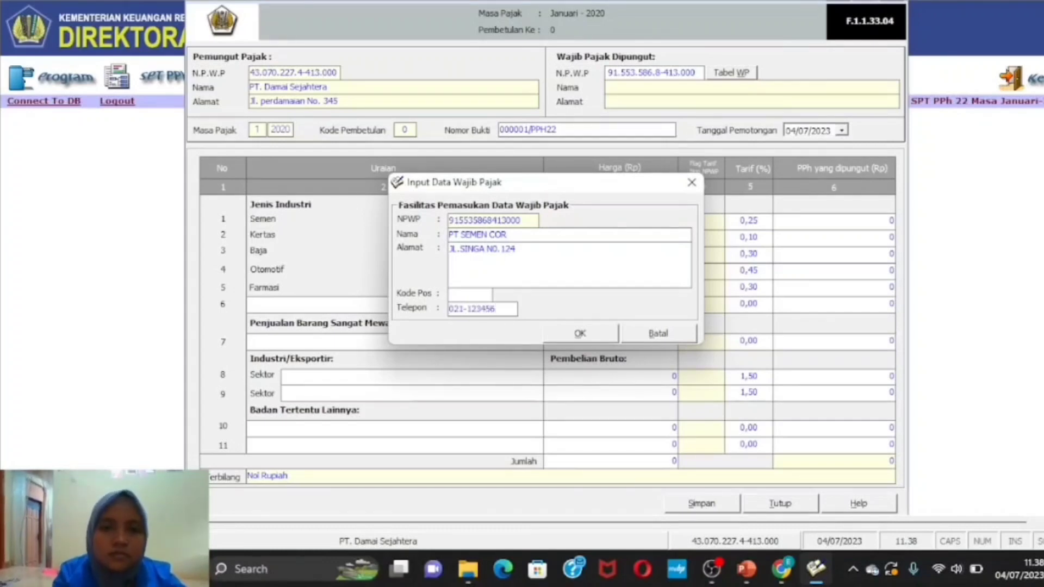
pyautogui.click(564, 338)
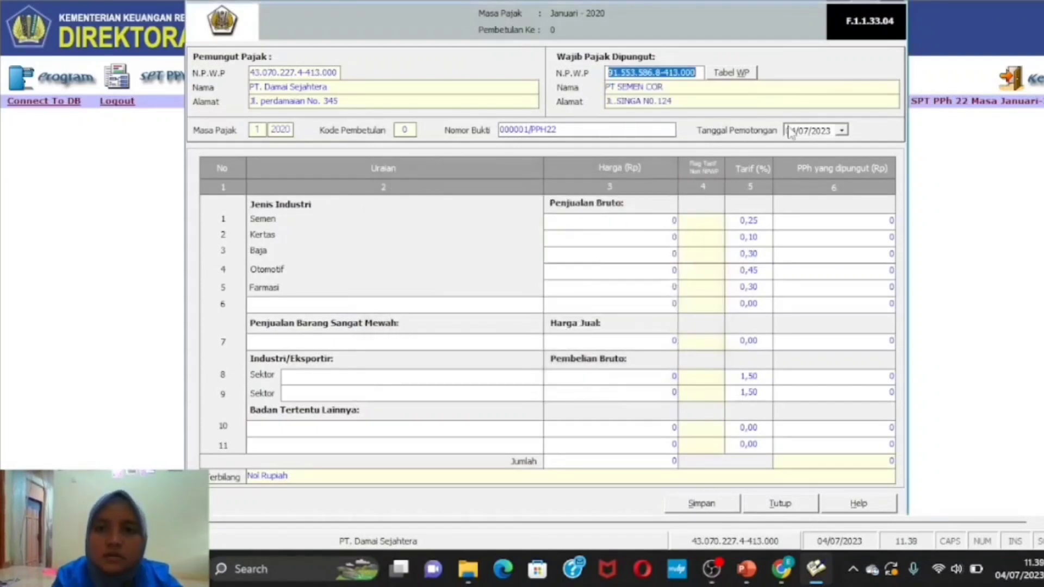
# - Pick 13 January 2020 as the withholding date in the Tanggal Pemotongan calendar
pyautogui.click(842, 131)
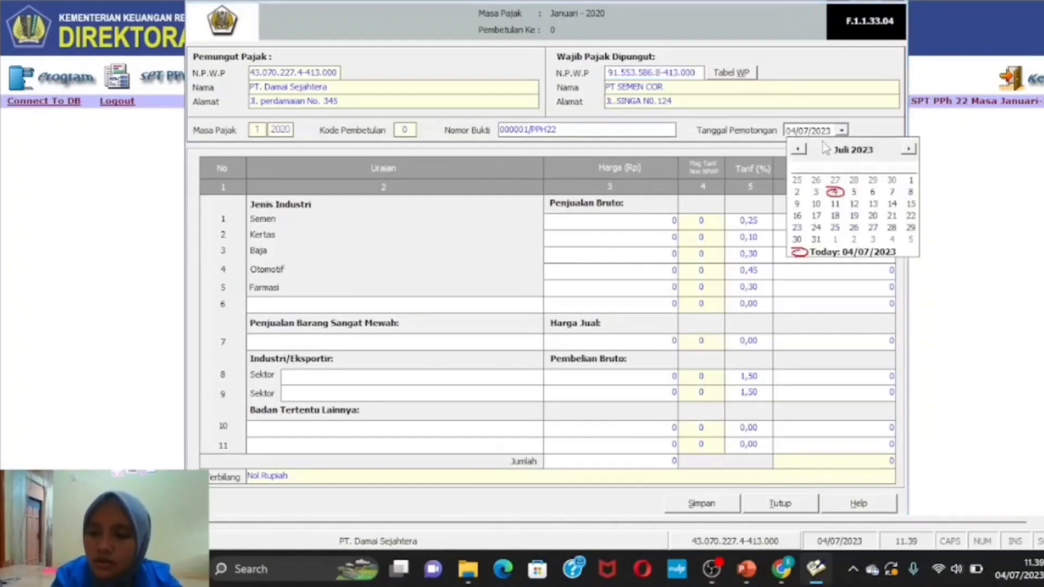
pyautogui.click(868, 151)
pyautogui.click(885, 157)
pyautogui.click(885, 156)
pyautogui.click(885, 156)
pyautogui.click(799, 150)
pyautogui.click(800, 151)
pyautogui.click(799, 151)
pyautogui.click(800, 150)
pyautogui.click(800, 151)
pyautogui.click(799, 151)
pyautogui.click(800, 150)
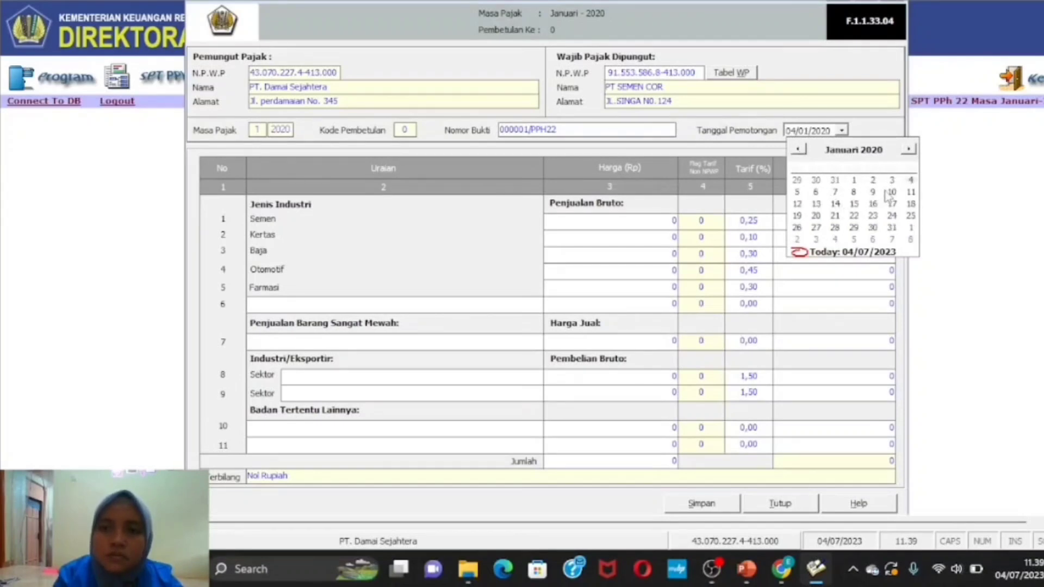
pyautogui.click(817, 205)
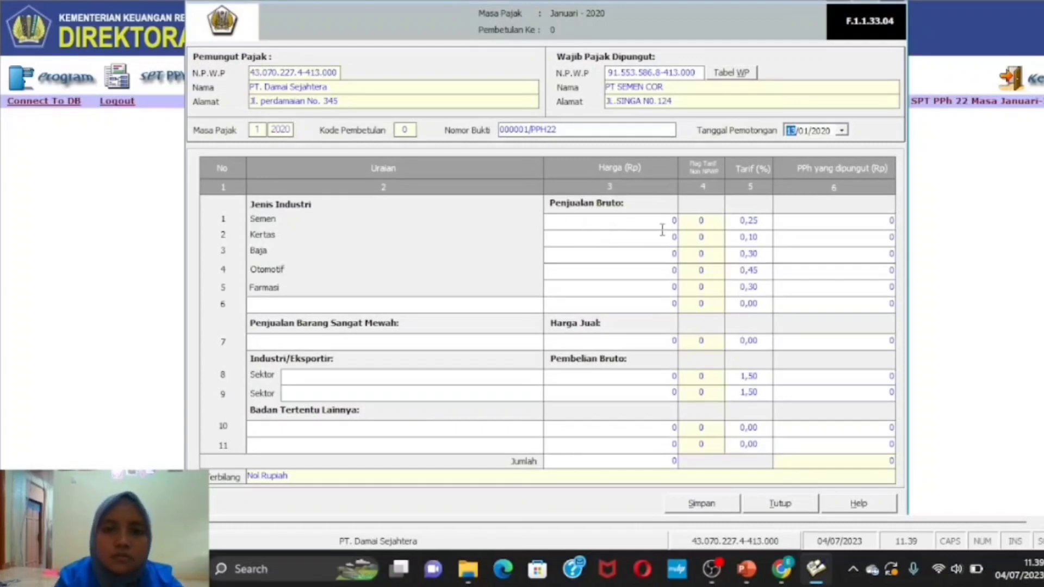
pyautogui.click(677, 220)
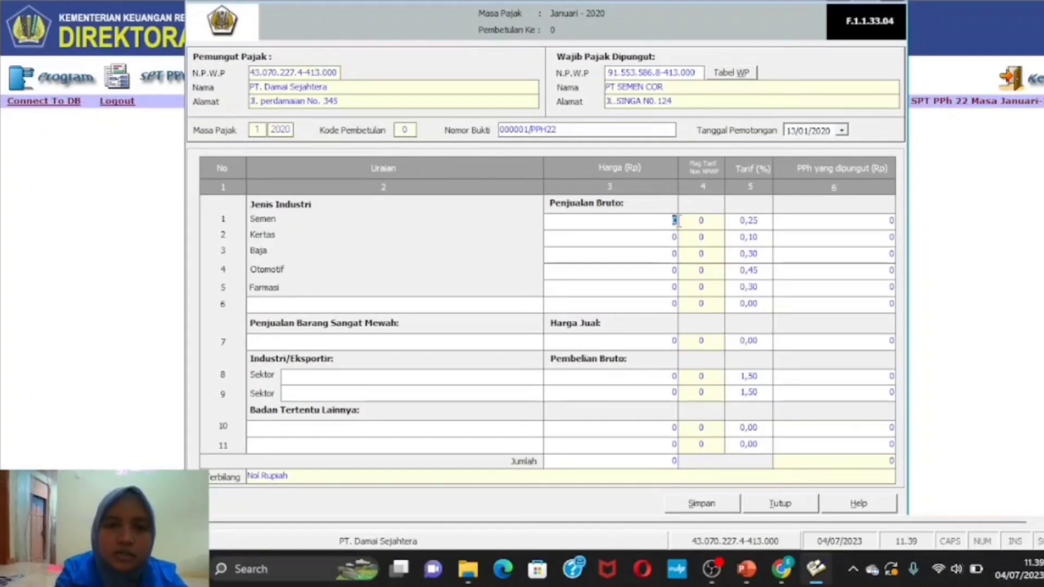
pyautogui.press('BackSpace')
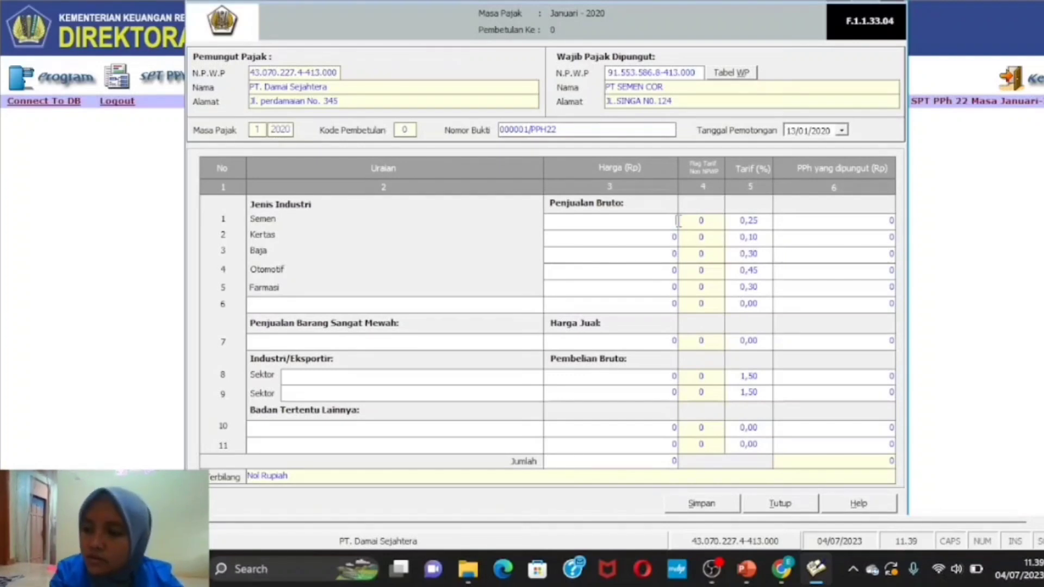
pyautogui.write('500000')
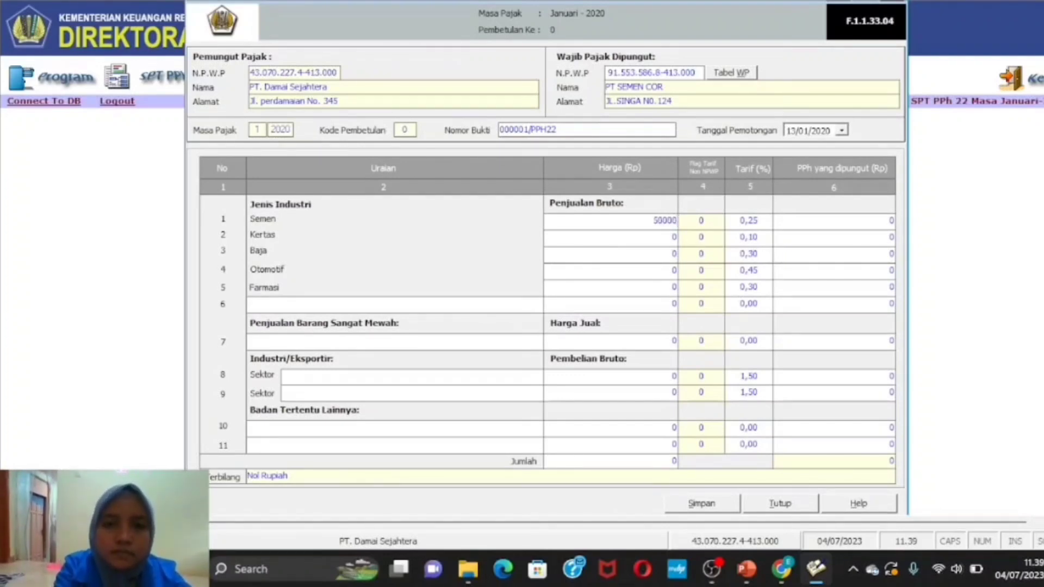
pyautogui.write('0000')
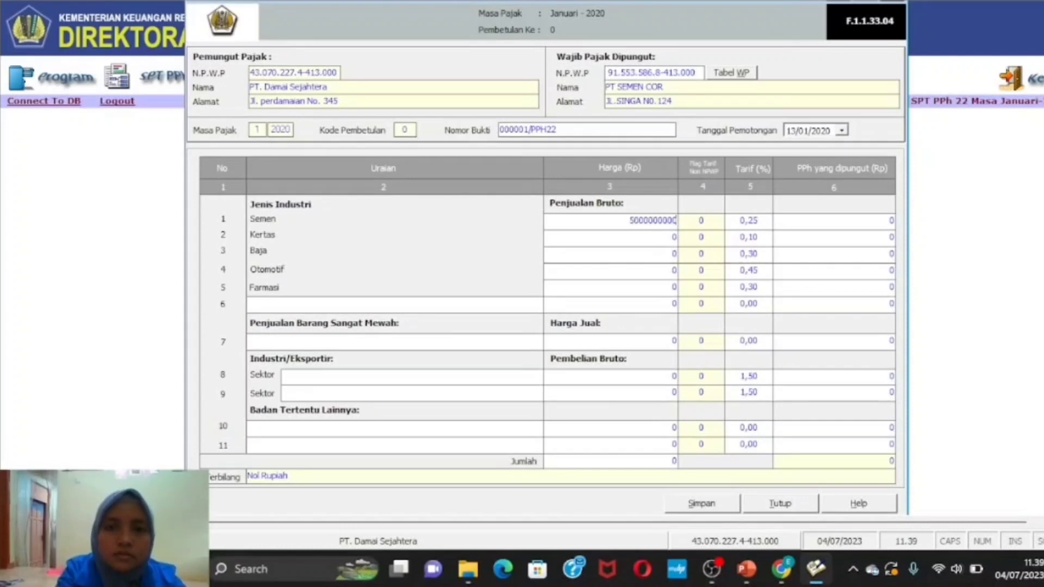
pyautogui.click(632, 459)
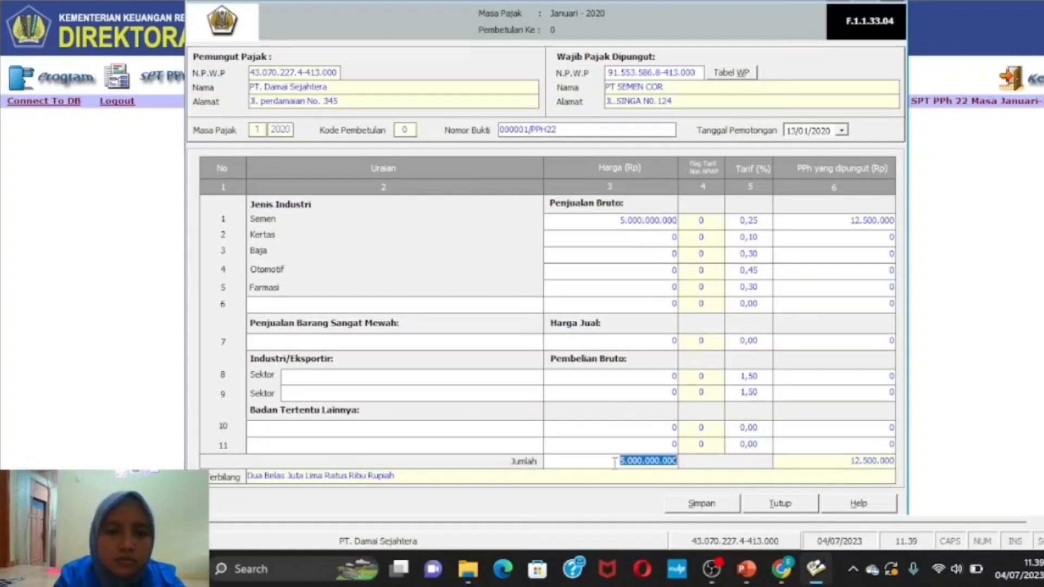
pyautogui.click(615, 462)
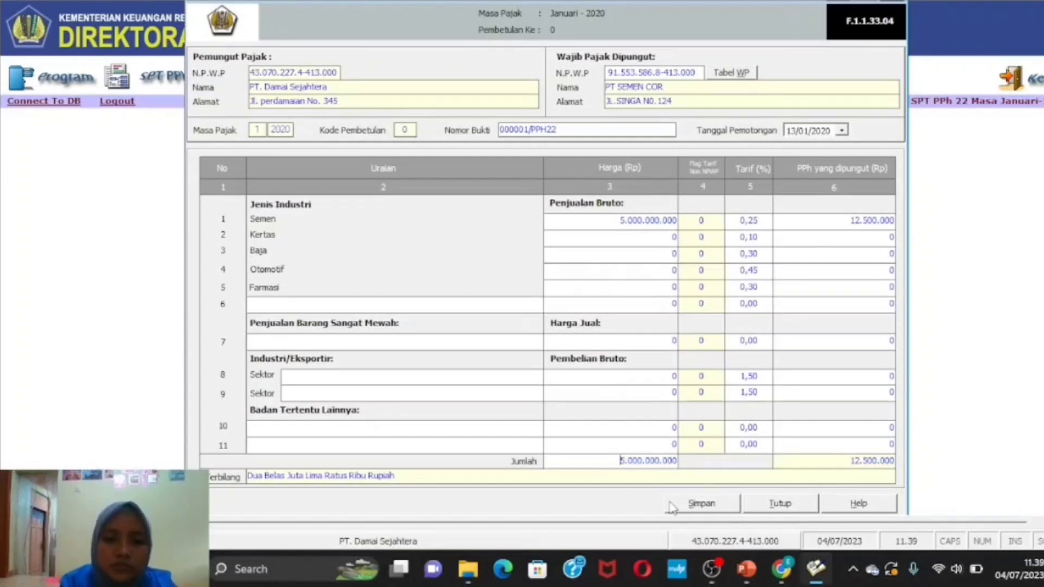
pyautogui.click(702, 504)
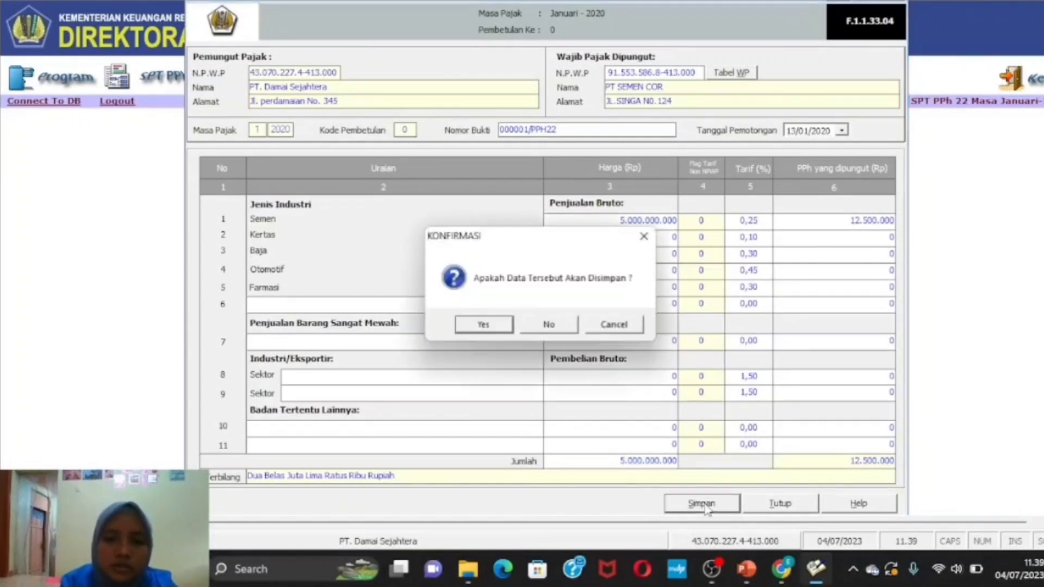
# - Confirm the save of PT SEMEN COR's slip, close the form, and switch to PowerPoint
pyautogui.click(483, 324)
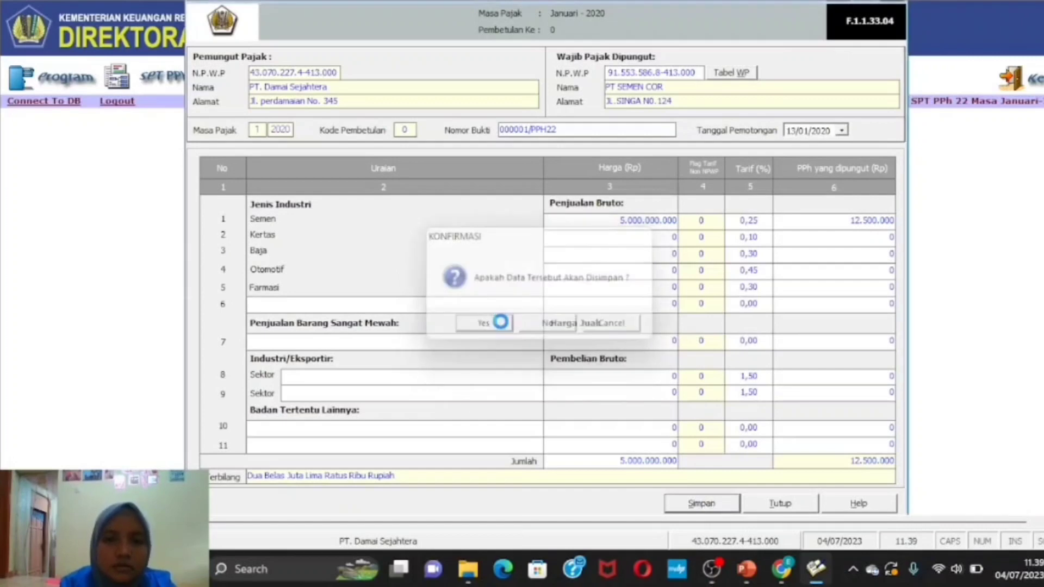
pyautogui.click(581, 324)
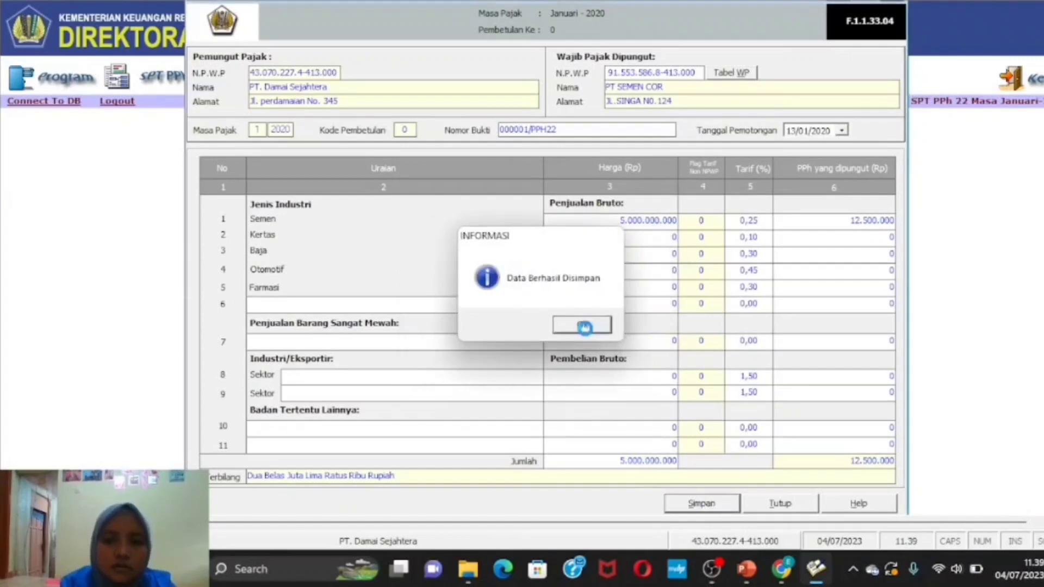
pyautogui.click(779, 504)
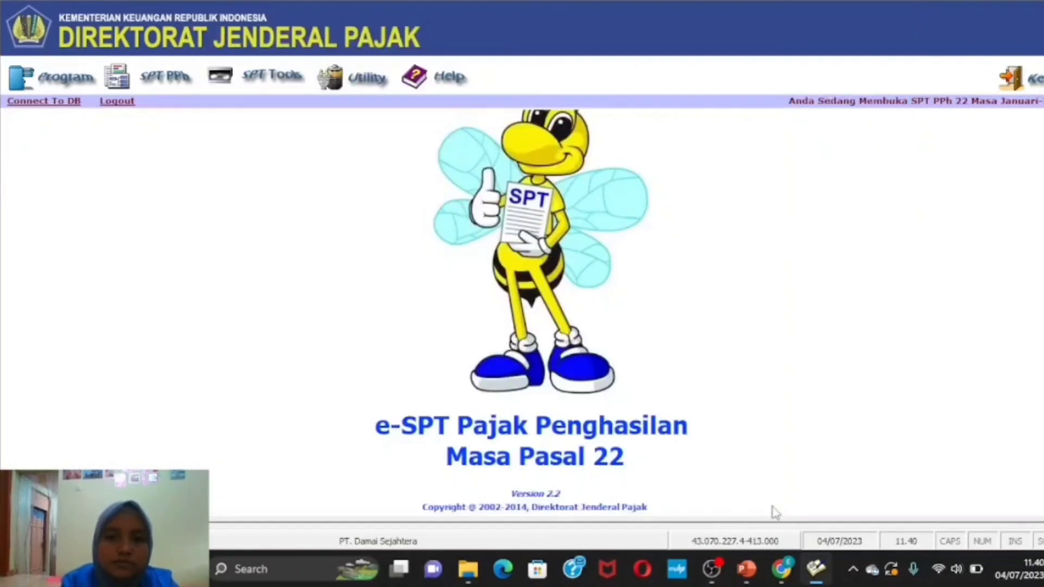
pyautogui.click(746, 571)
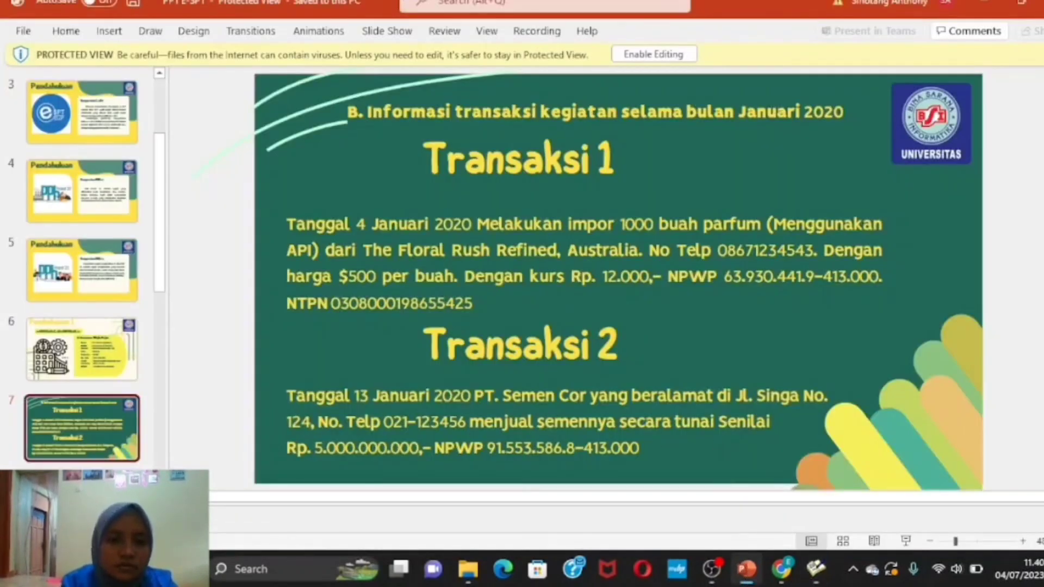
# - Scroll to slide 8 showing Transaksi 3 (steel) and Transaksi 4 (paper)
pyautogui.scroll(-1, 619, 283)
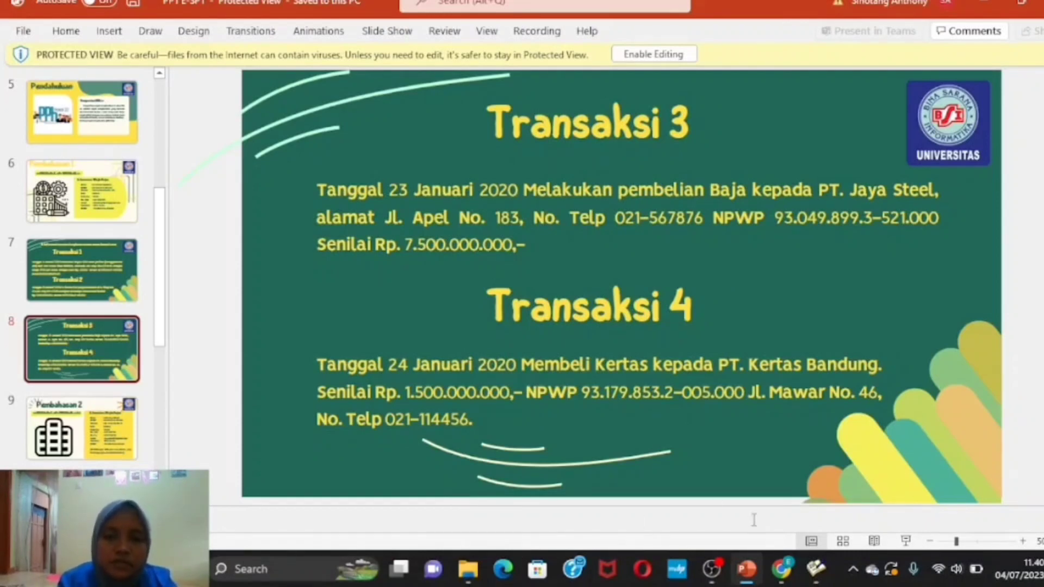
pyautogui.moveTo(811, 571)
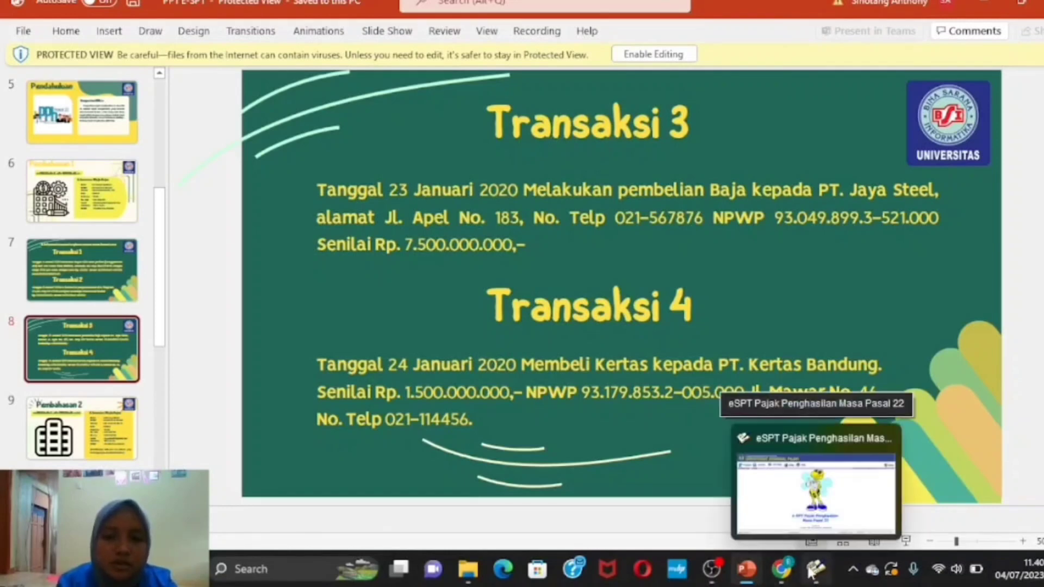
# - Back in e-SPT, open a new Bukti Pungut form numbered 000002/PPH22 for certain industries/exporters
pyautogui.click(811, 569)
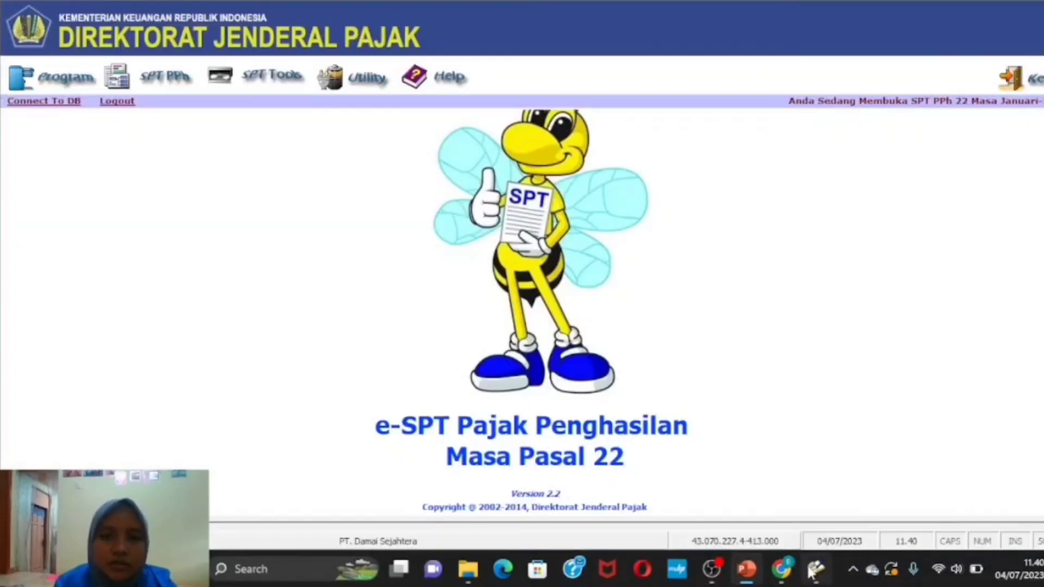
pyautogui.click(126, 82)
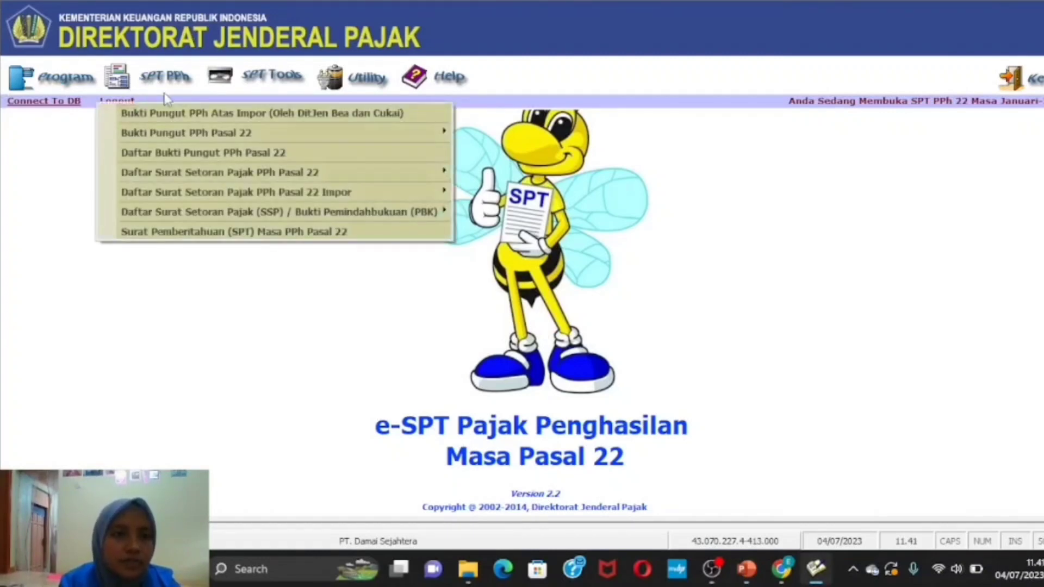
pyautogui.moveTo(226, 136)
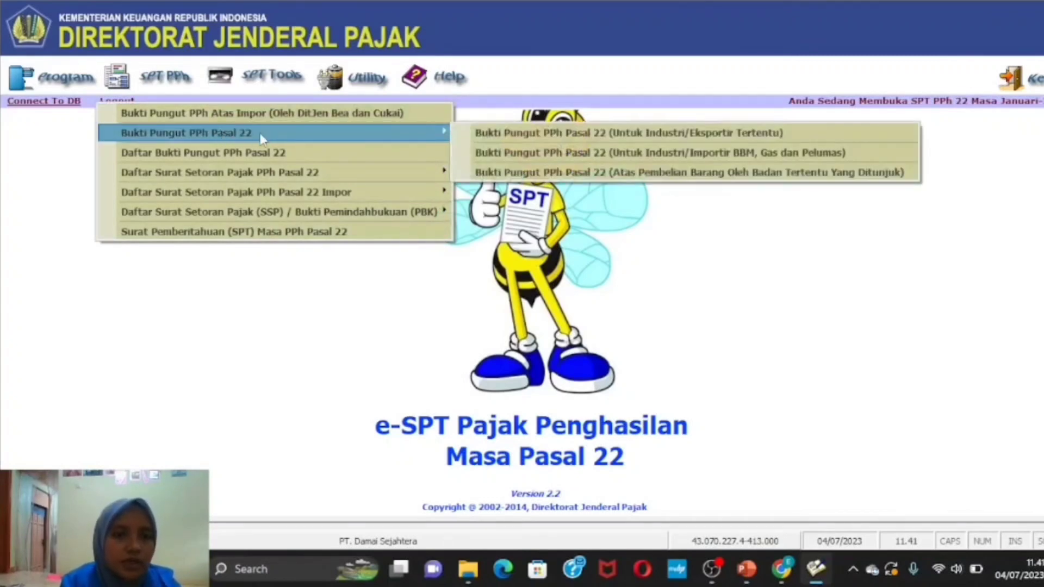
pyautogui.click(507, 140)
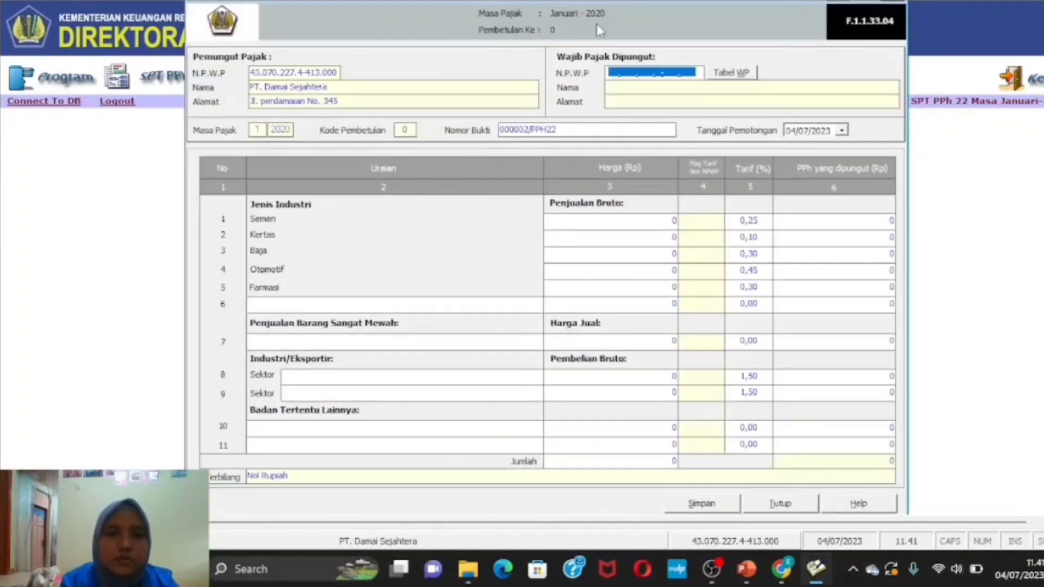
# - Enter the steel buyer's NPWP on the second slip and look it up
pyautogui.click(614, 72)
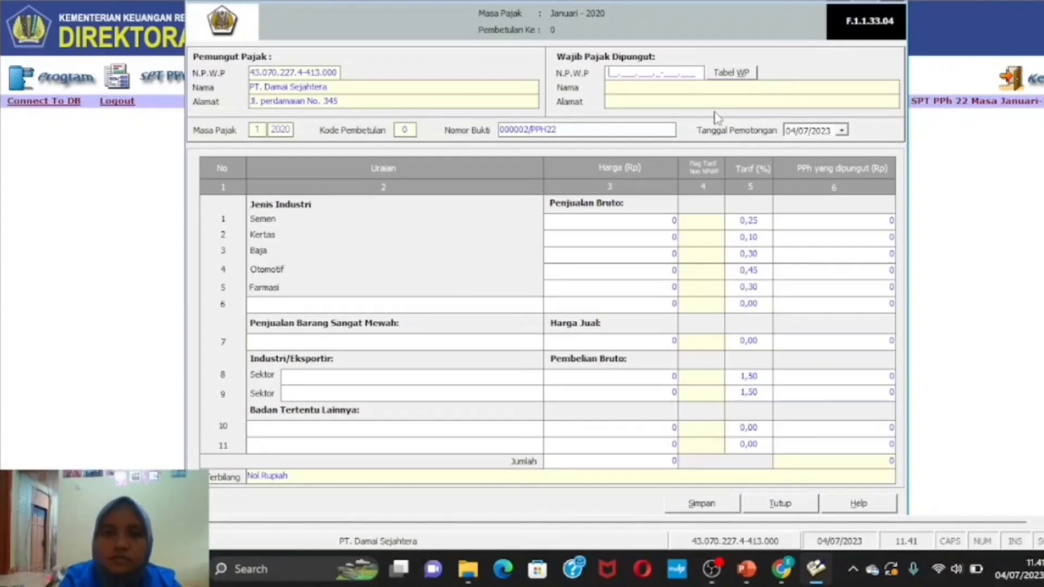
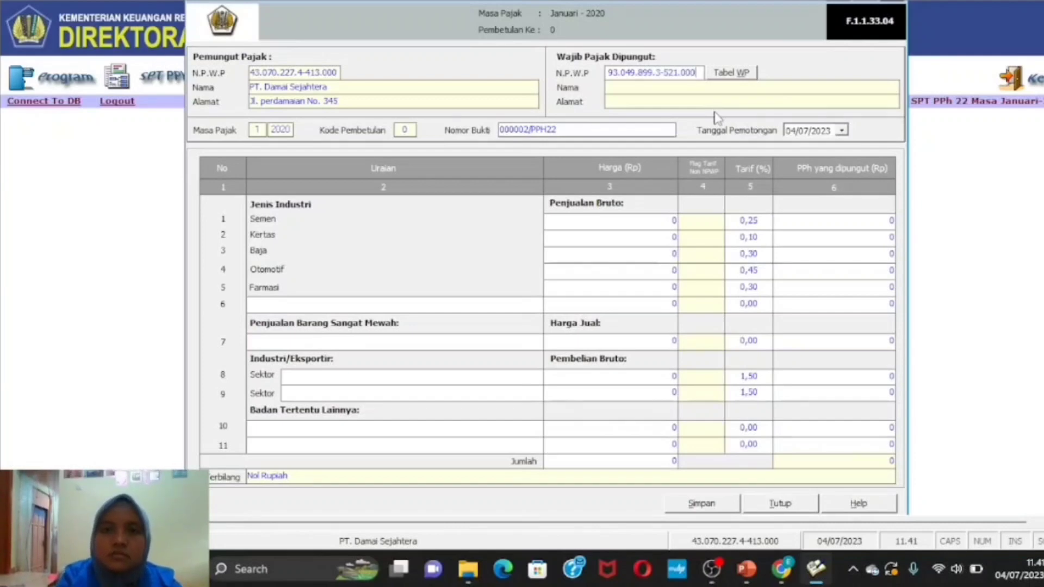
pyautogui.press('Return')
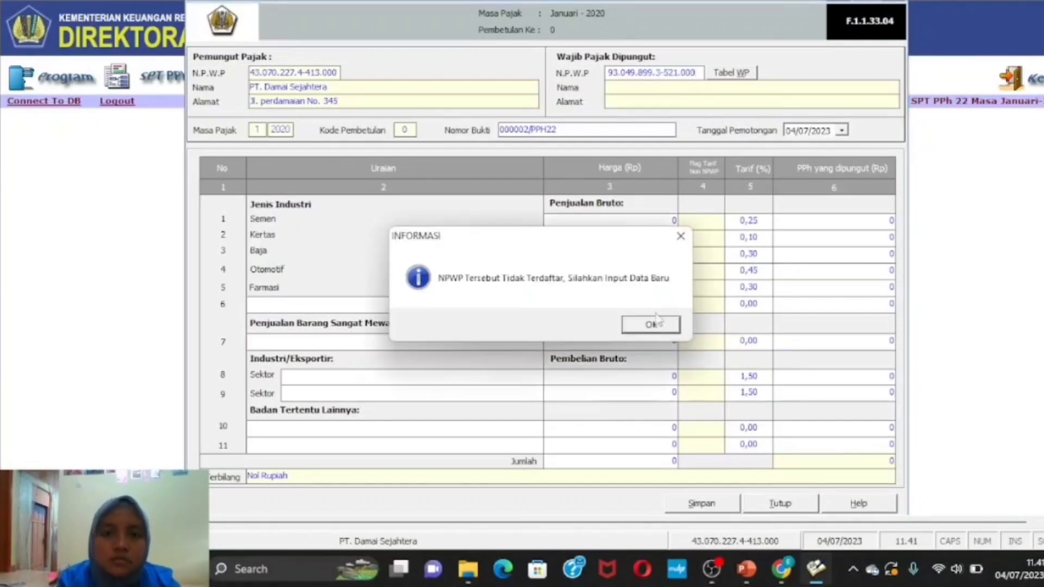
# - Register the buyer as PT JAYA STEEL, entering its street address and phone number
pyautogui.click(658, 324)
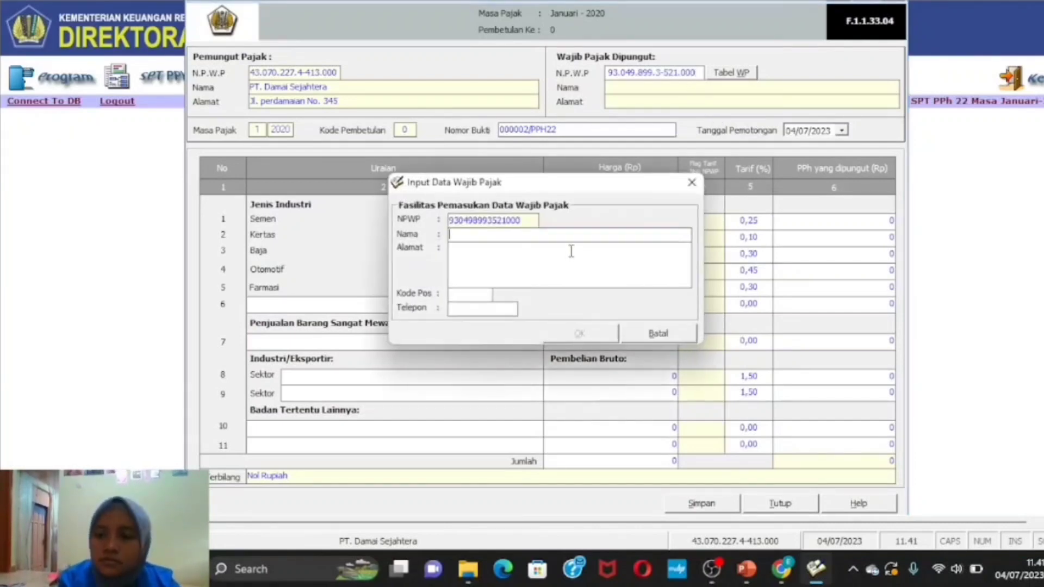
pyautogui.write('PT JAYA STEEL')
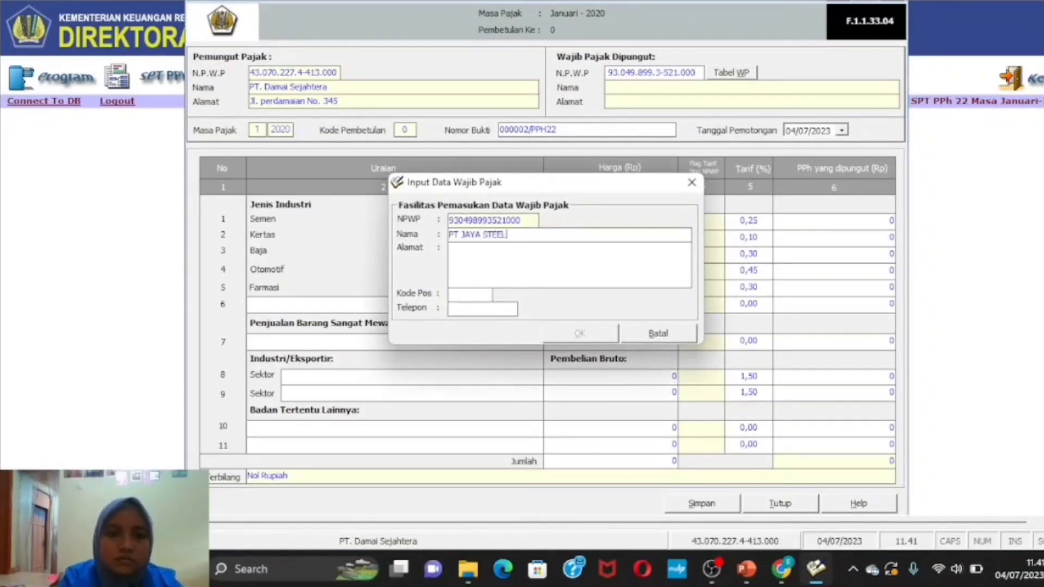
pyautogui.click(520, 253)
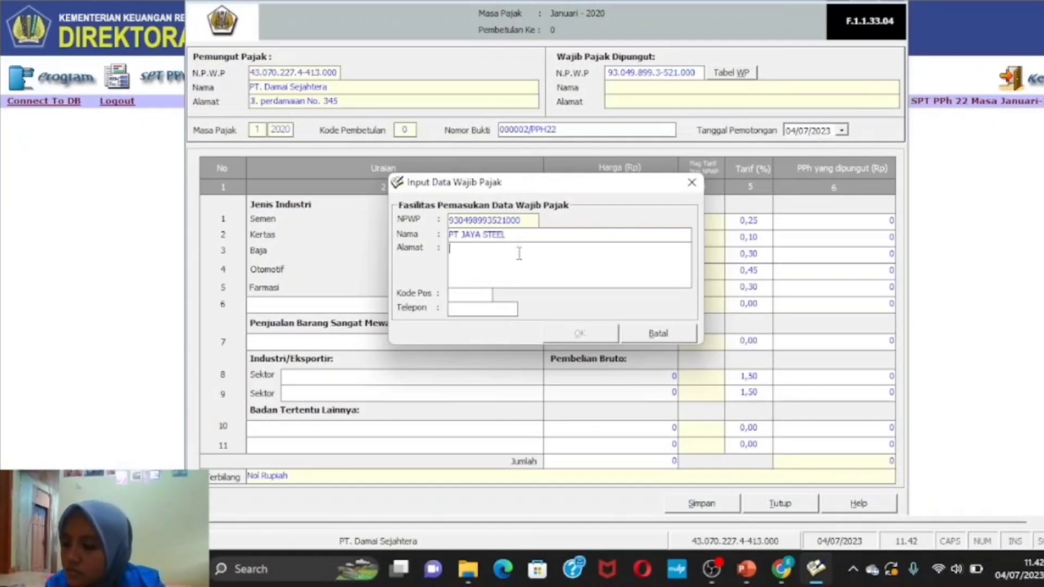
pyautogui.write('Jl. APEL NO. 123')
pyautogui.click(481, 310)
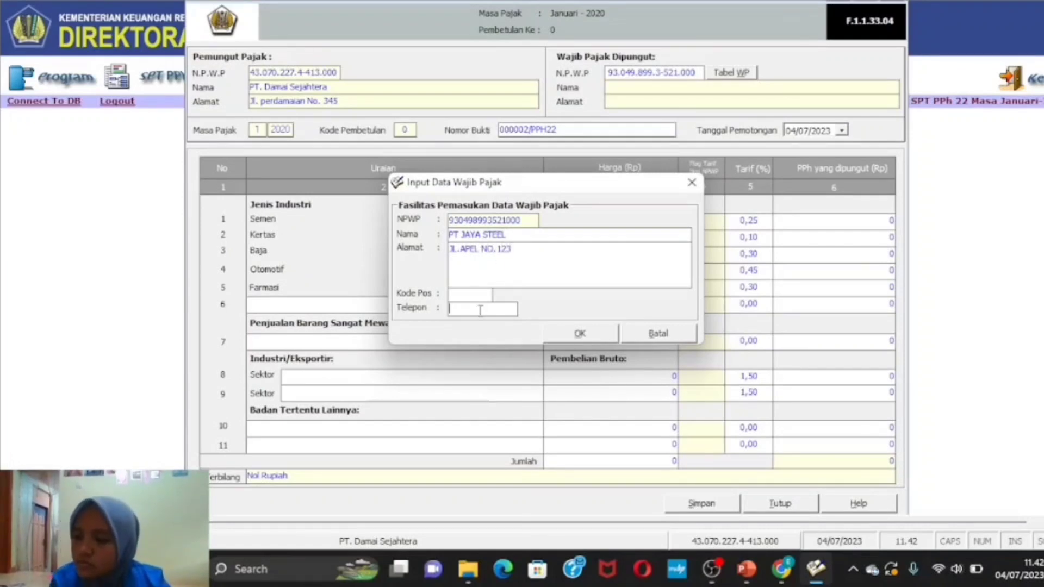
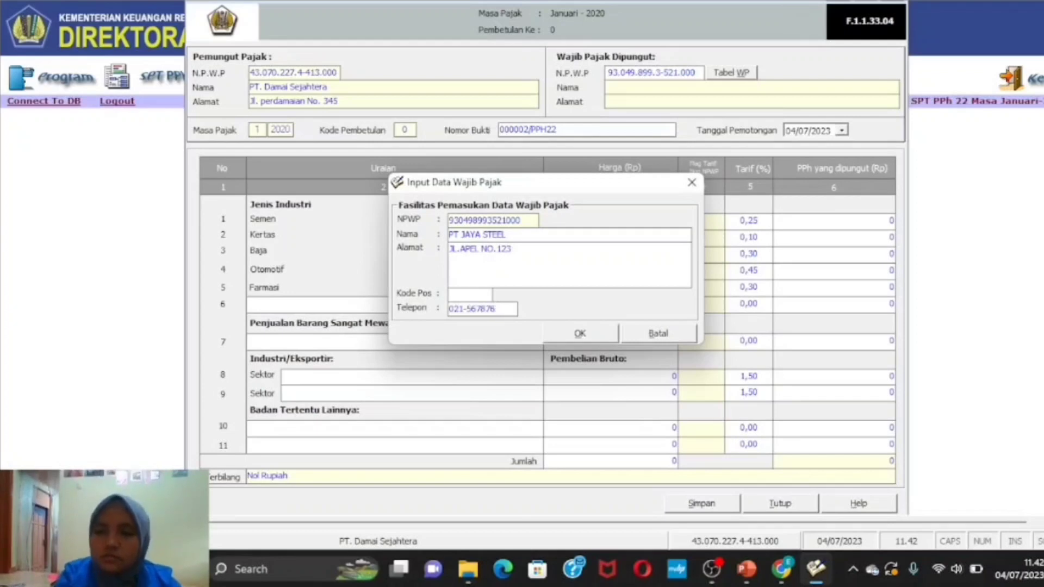
pyautogui.click(569, 337)
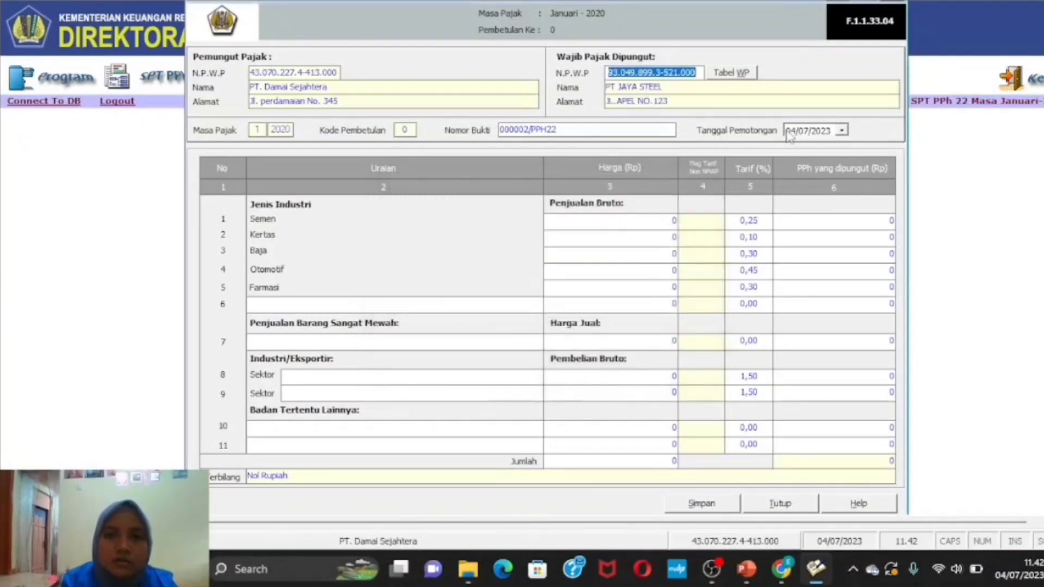
# - Pick 23 January 2020 as PT JAYA STEEL's collection date in the calendar
pyautogui.click(841, 131)
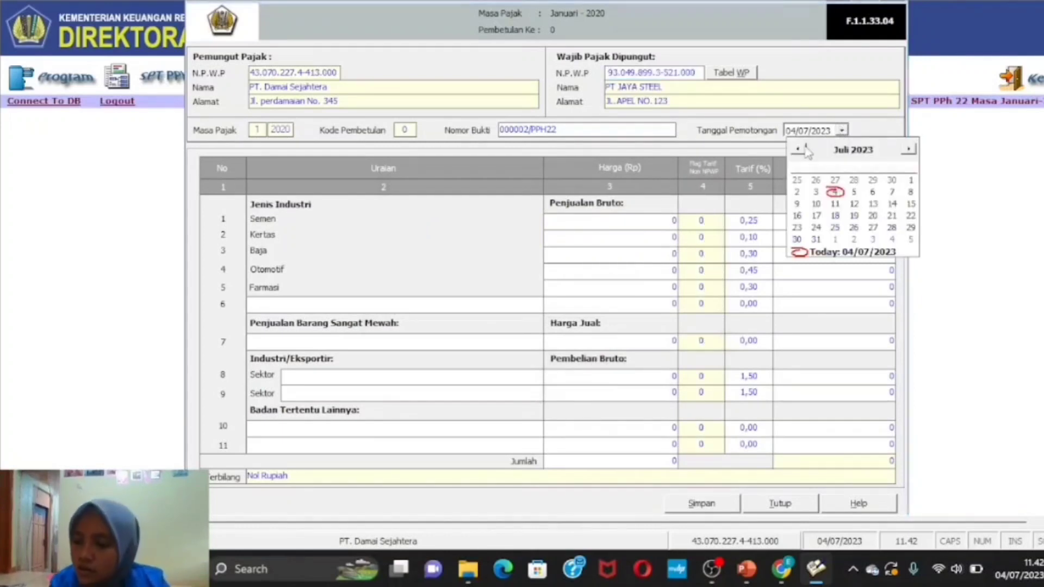
pyautogui.click(866, 150)
pyautogui.click(885, 158)
pyautogui.click(885, 157)
pyautogui.click(885, 158)
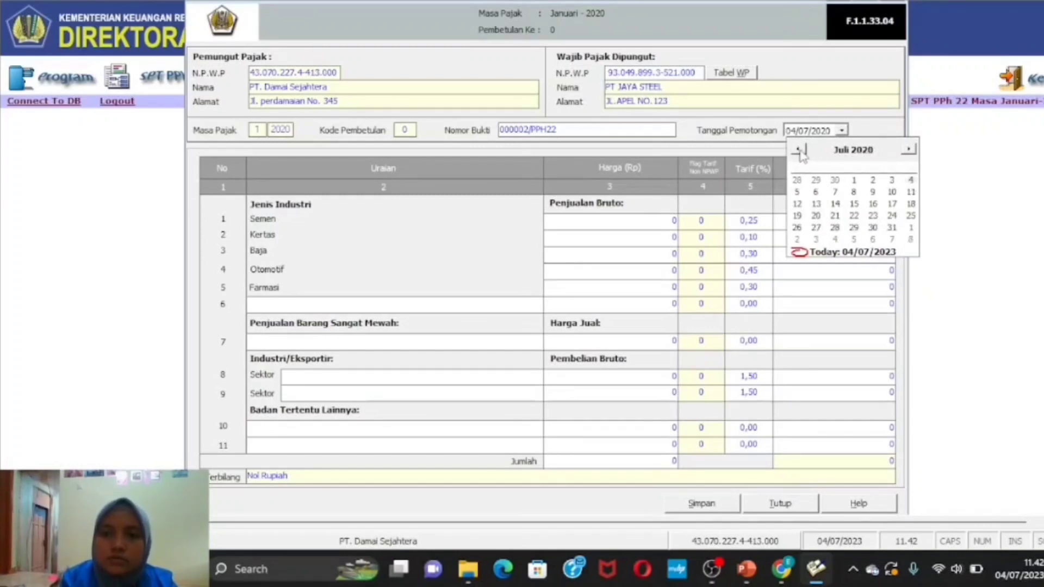
pyautogui.click(799, 150)
pyautogui.click(799, 150)
pyautogui.click(799, 150)
pyautogui.click(799, 150)
pyautogui.click(799, 150)
pyautogui.click(798, 150)
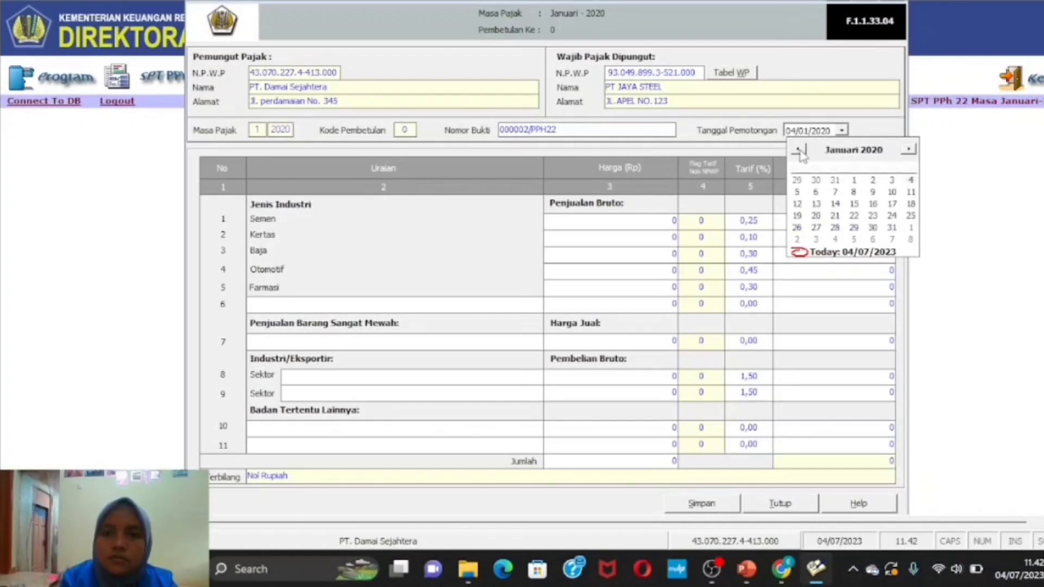
pyautogui.click(873, 215)
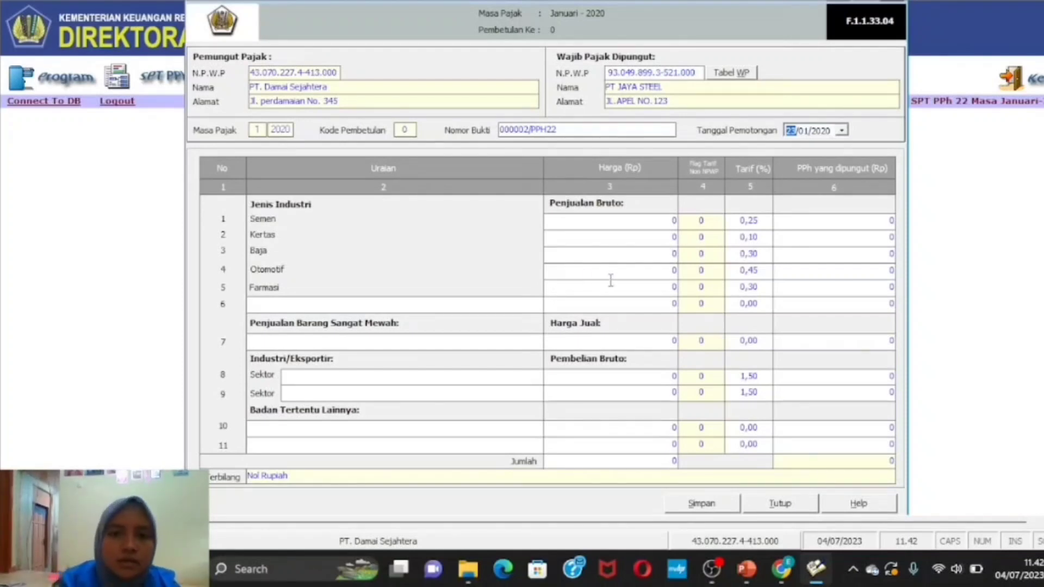
# - Enter 7.500.000.000 as the Baja sales amount, giving 22.500.000 PPh collected
pyautogui.click(674, 254)
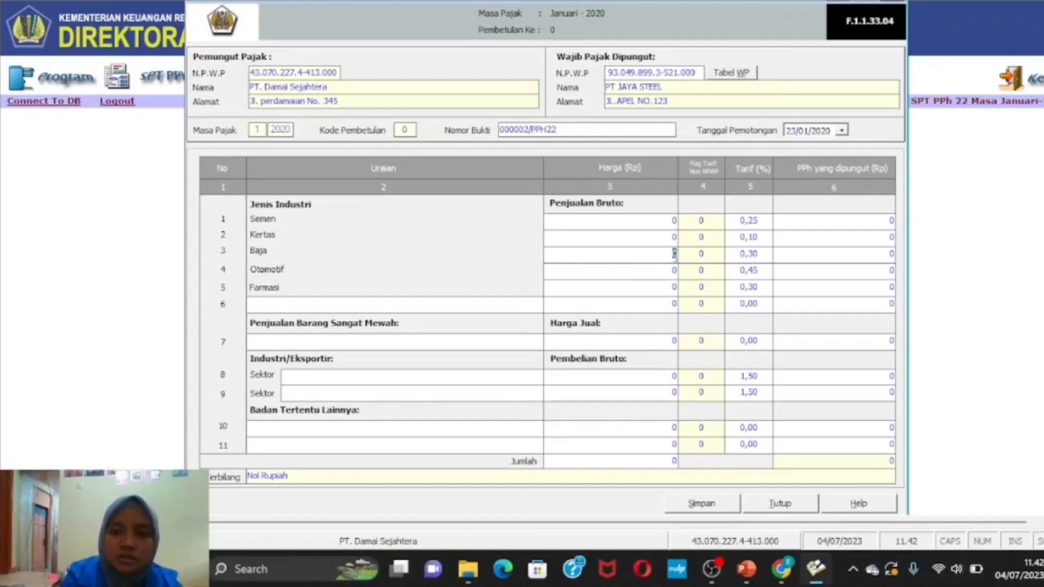
pyautogui.write('7')
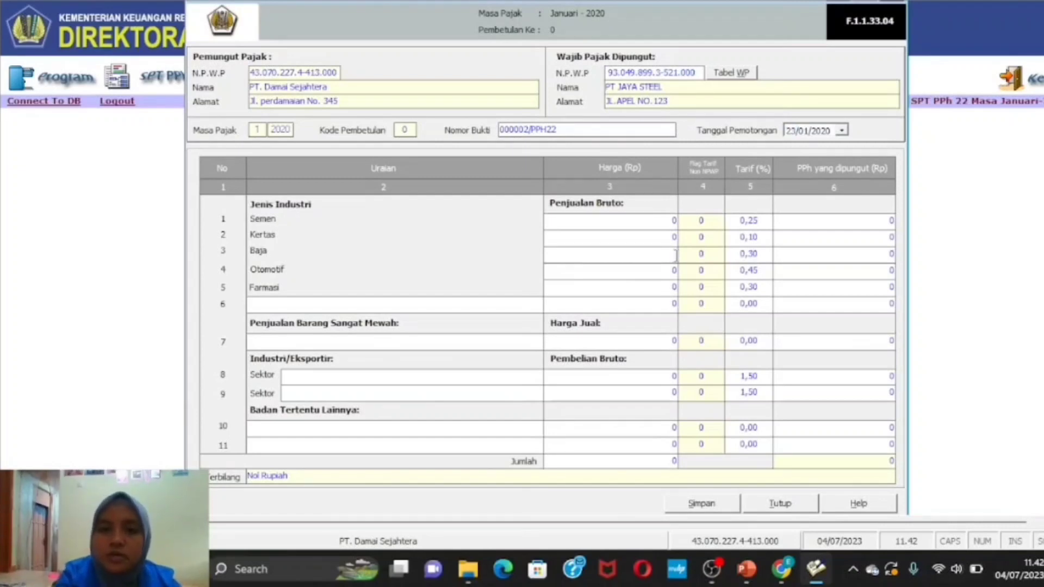
pyautogui.write('50')
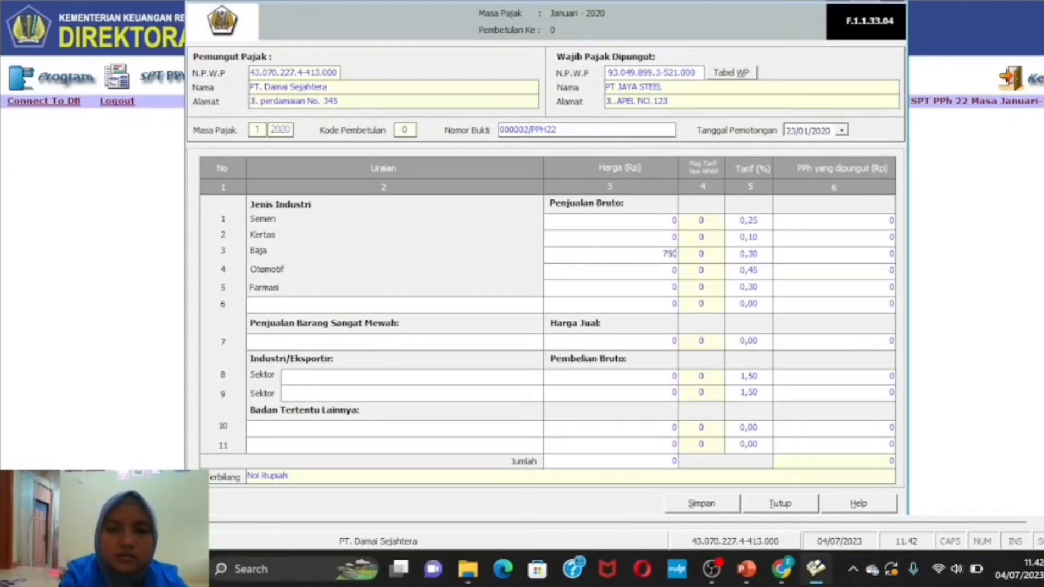
pyautogui.write('0000000')
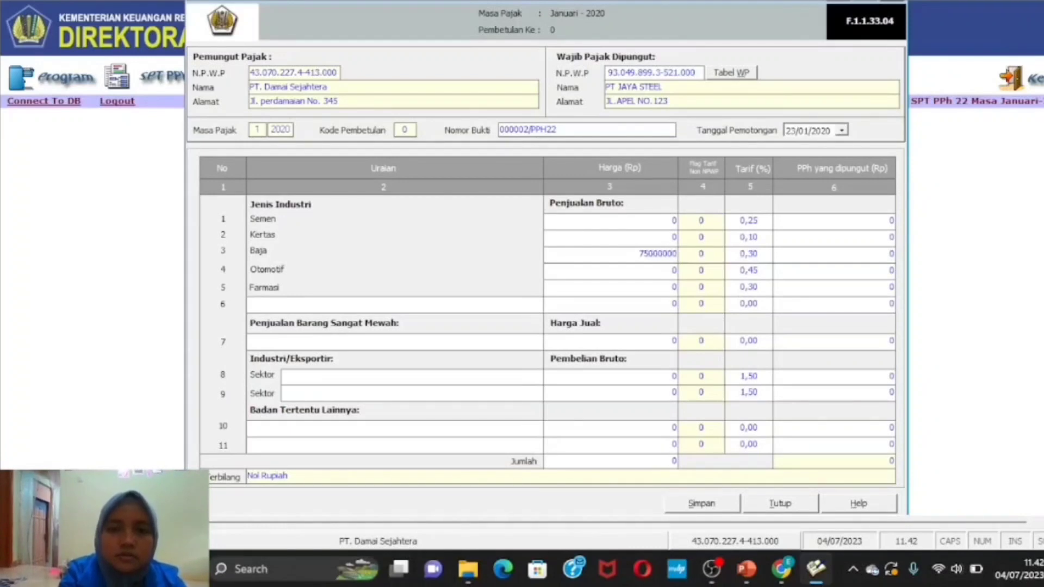
pyautogui.click(592, 463)
pyautogui.click(591, 463)
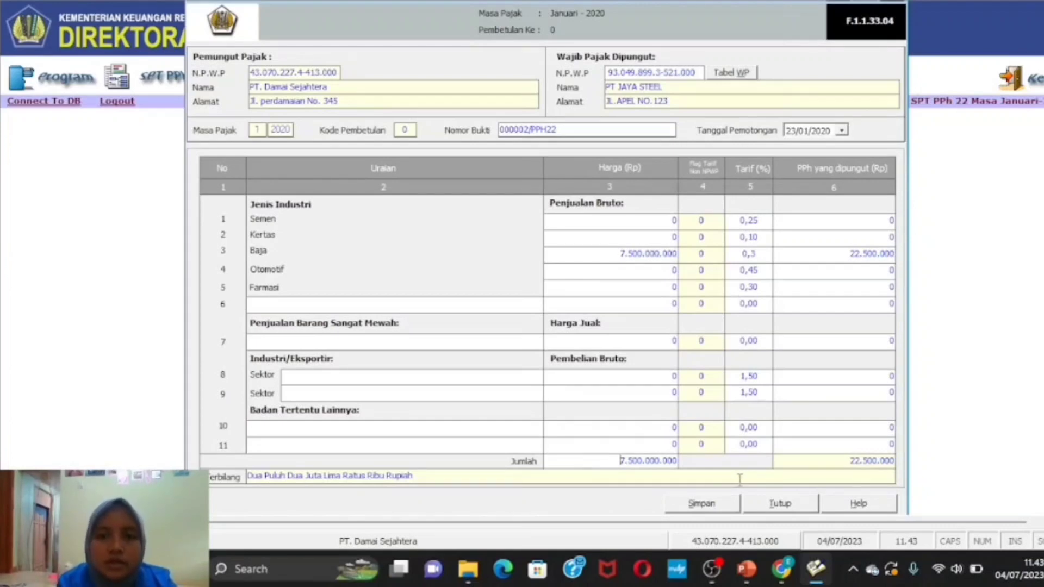
# - Save the steel proof of collection, confirm it, and close the PPh 22 entry form
pyautogui.click(722, 506)
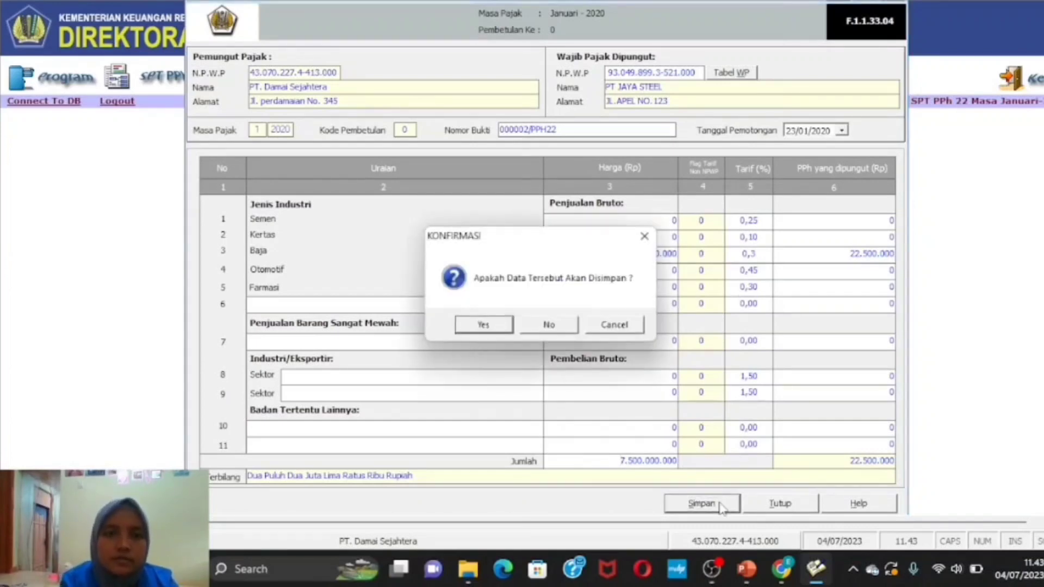
pyautogui.click(484, 325)
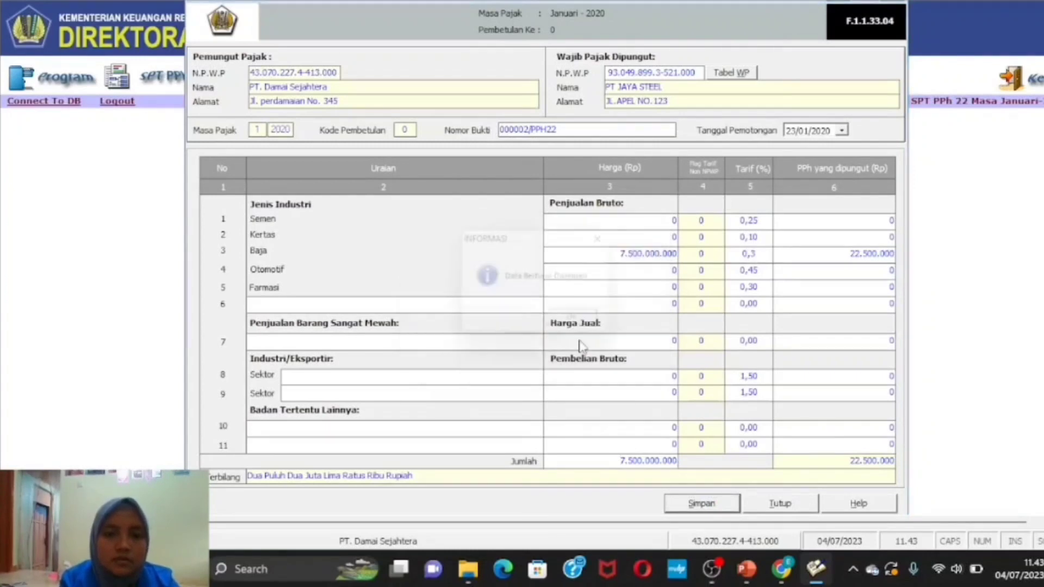
pyautogui.click(581, 325)
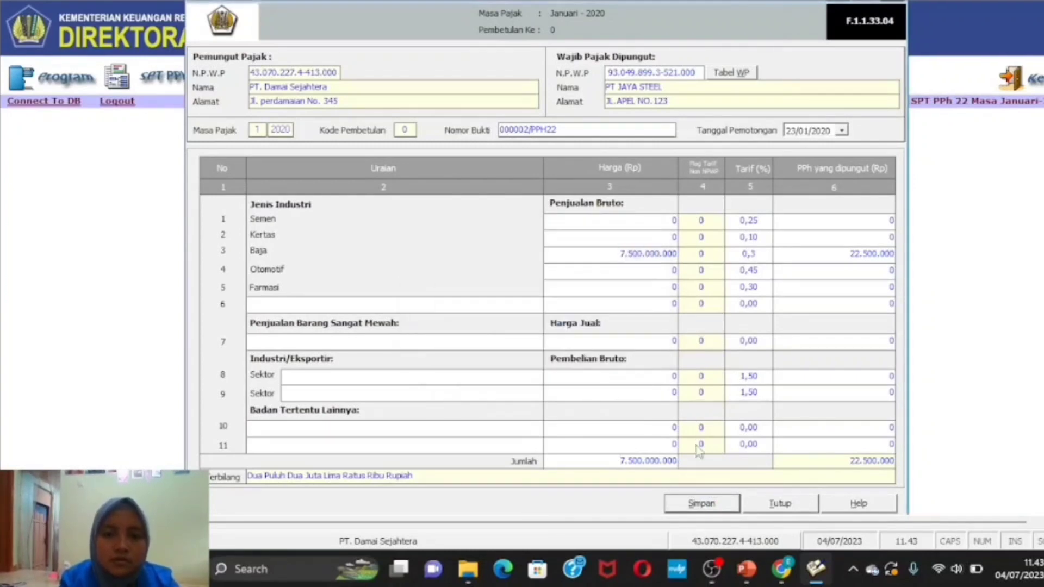
pyautogui.click(783, 504)
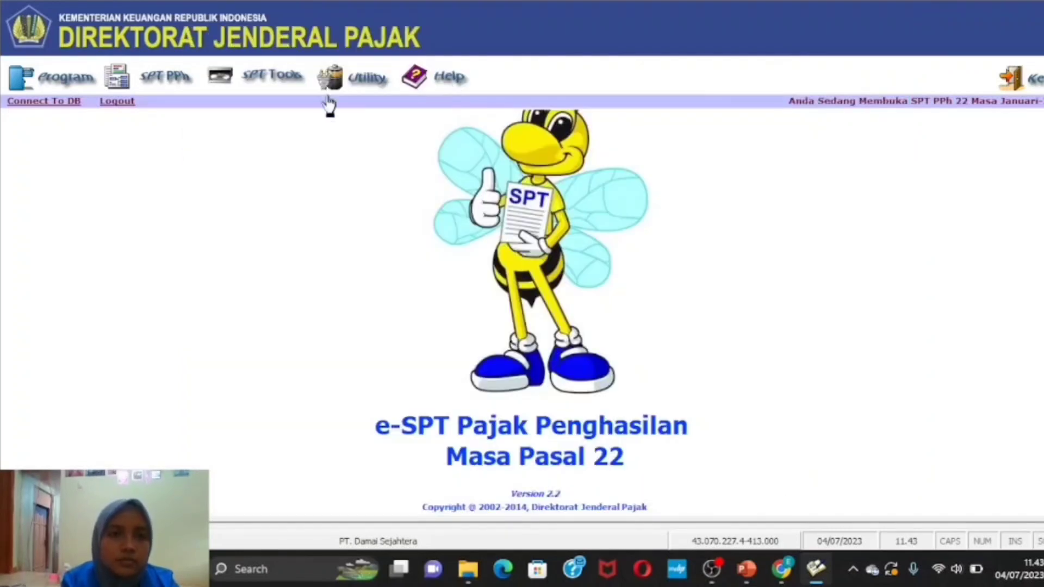
# - Switch back to the PowerPoint slide describing Transaksi 3 and 4
pyautogui.moveTo(778, 581)
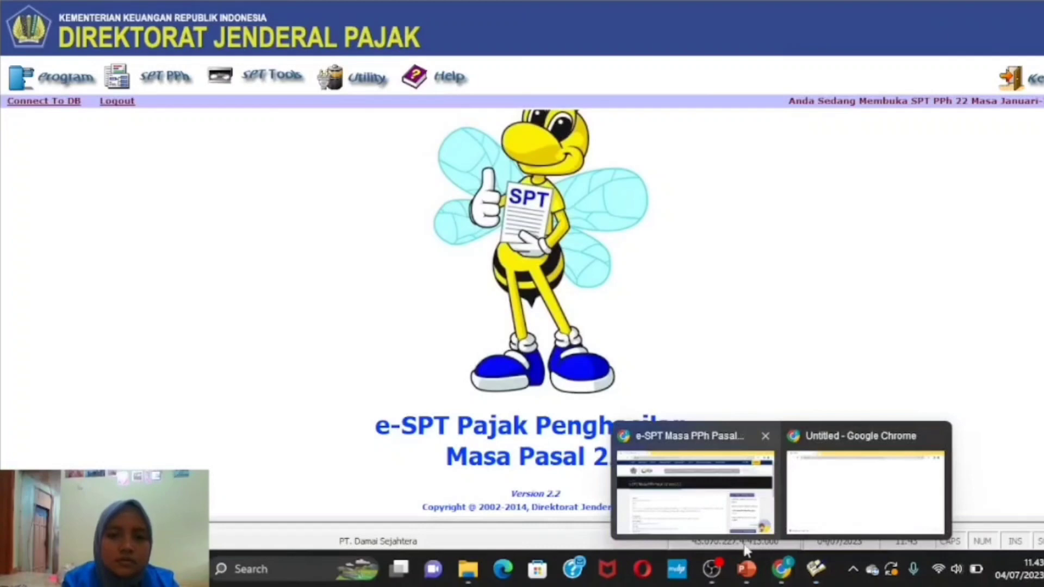
pyautogui.click(747, 568)
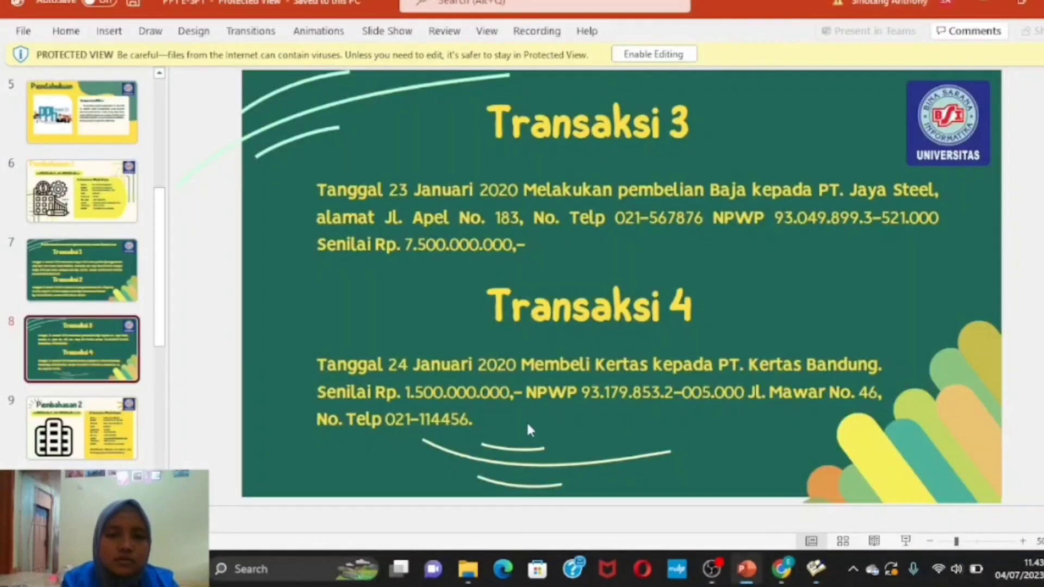
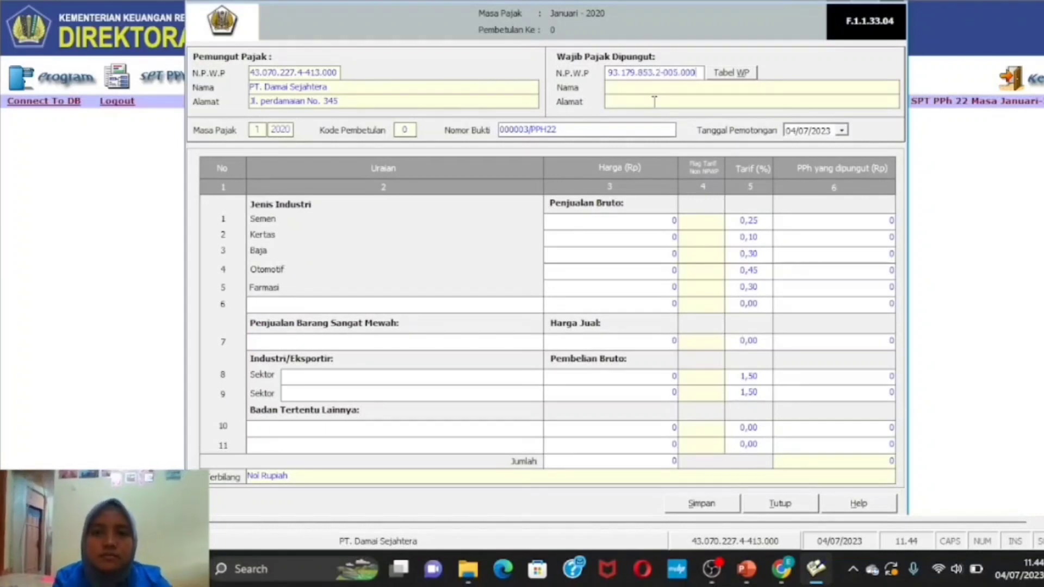
# - Enter the company's NPWP tax number and accept the notice that it is unregistered
pyautogui.click(674, 99)
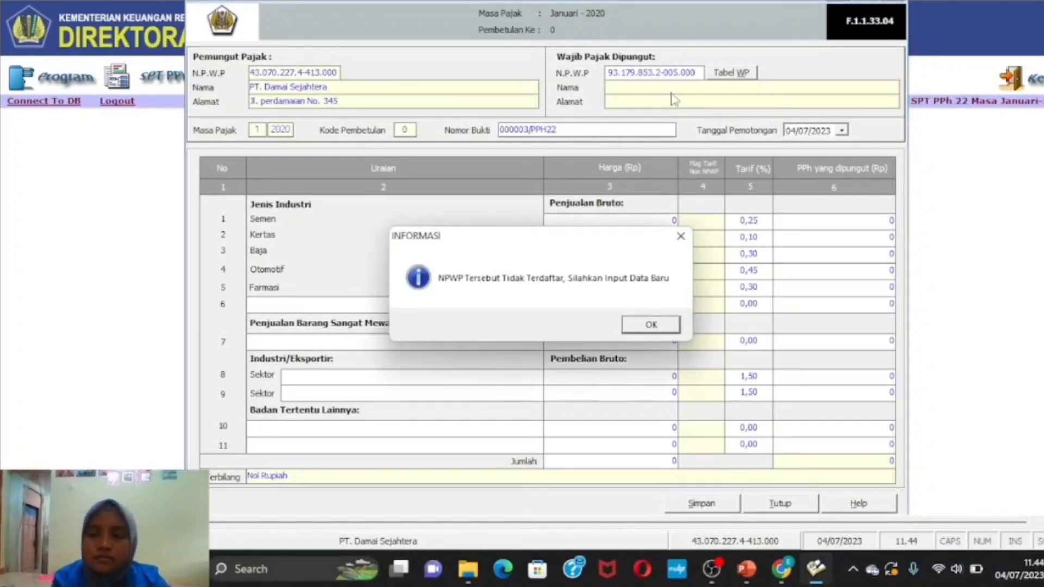
pyautogui.click(665, 325)
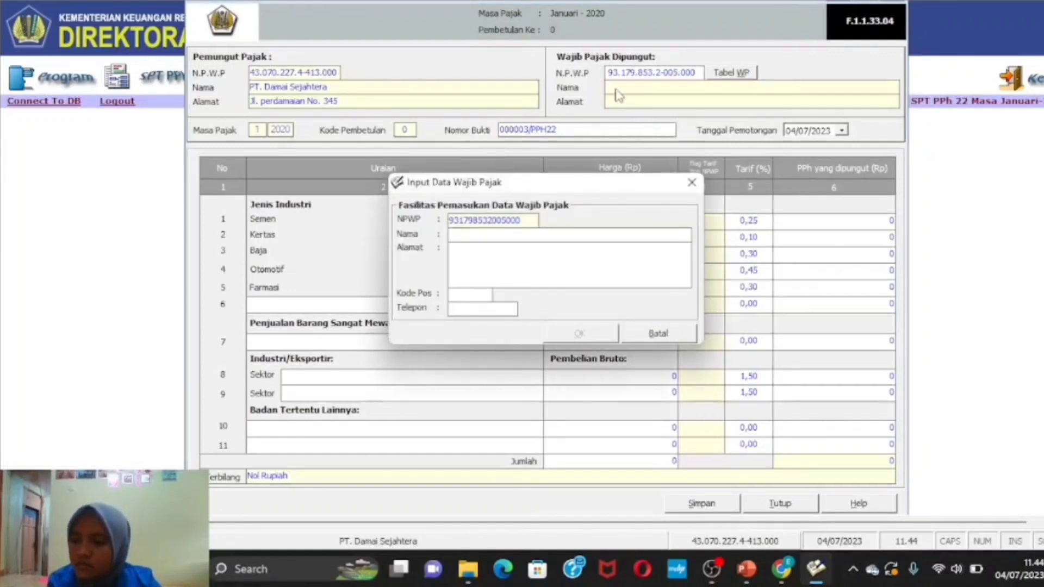
# - Register the taxpayer as PT. KERTAS BANDUNG with its street address and phone number
pyautogui.write('P')
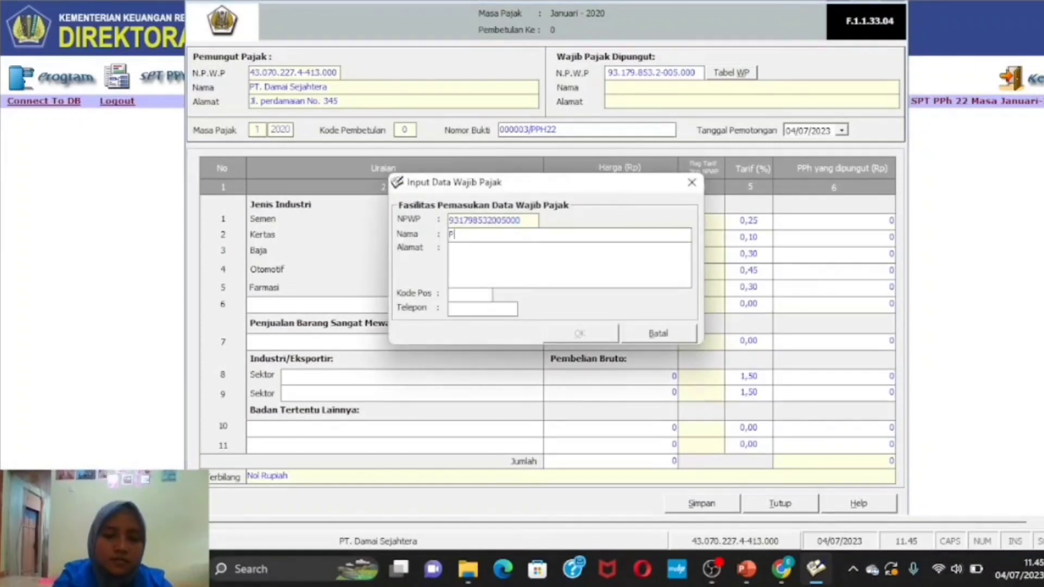
pyautogui.write('T. KER')
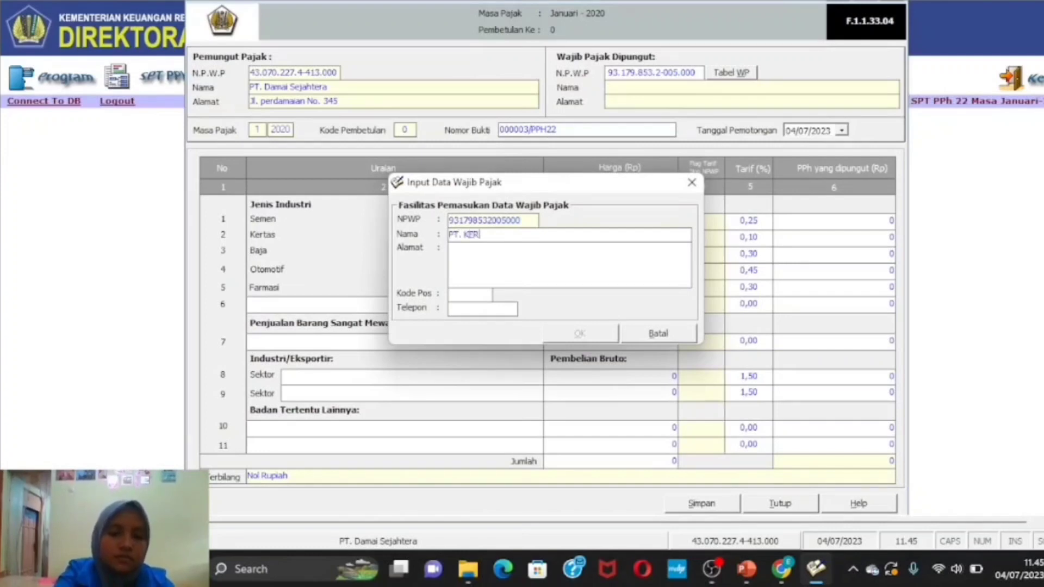
pyautogui.write('TAS BANDUNG')
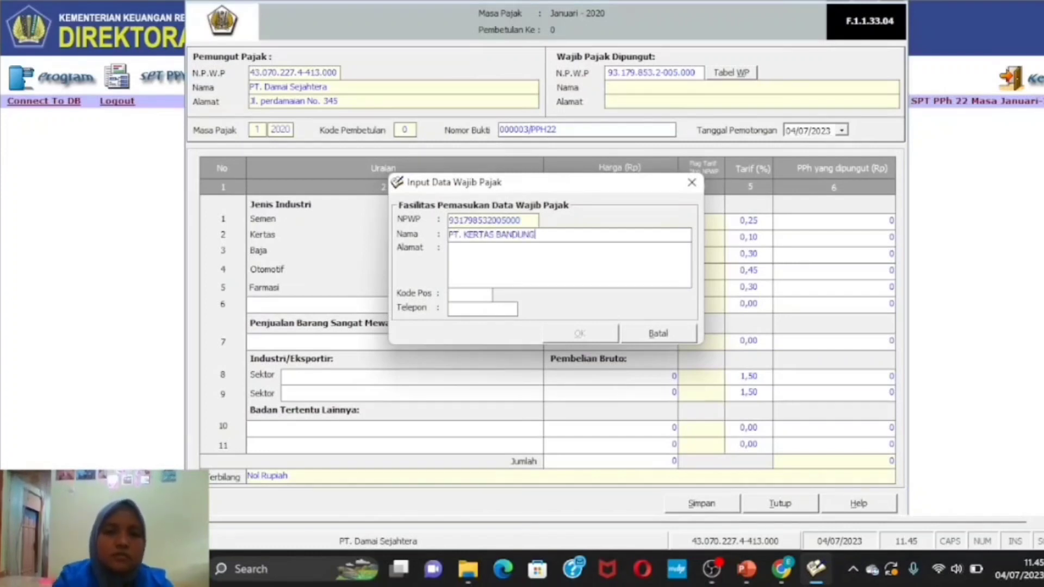
pyautogui.click(551, 258)
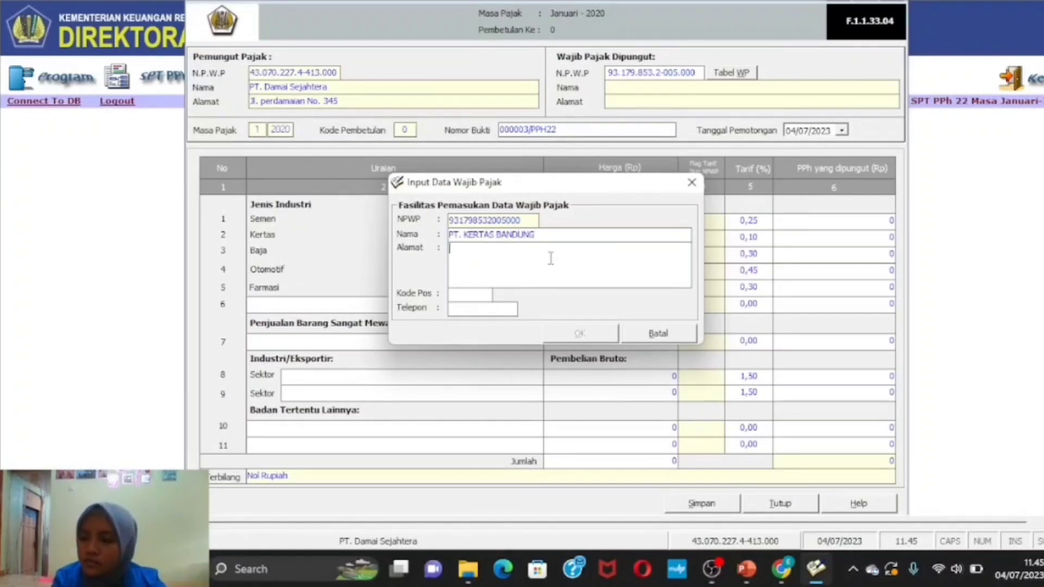
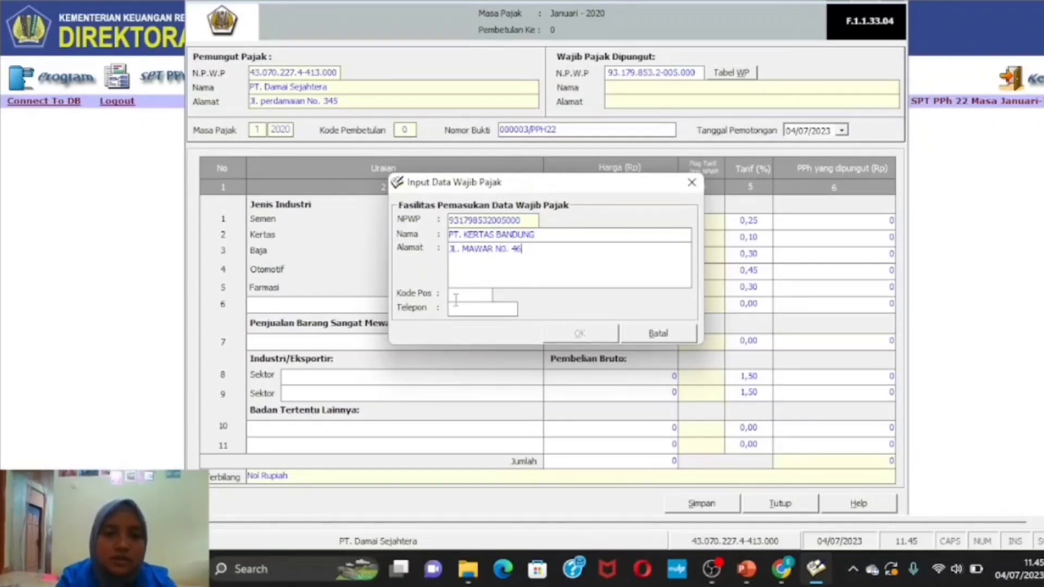
pyautogui.click(475, 308)
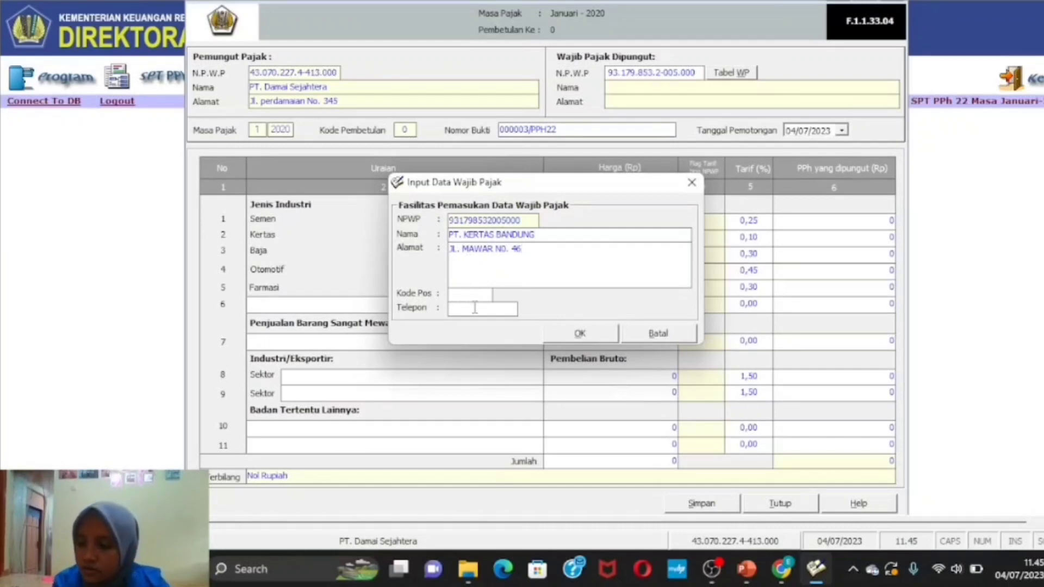
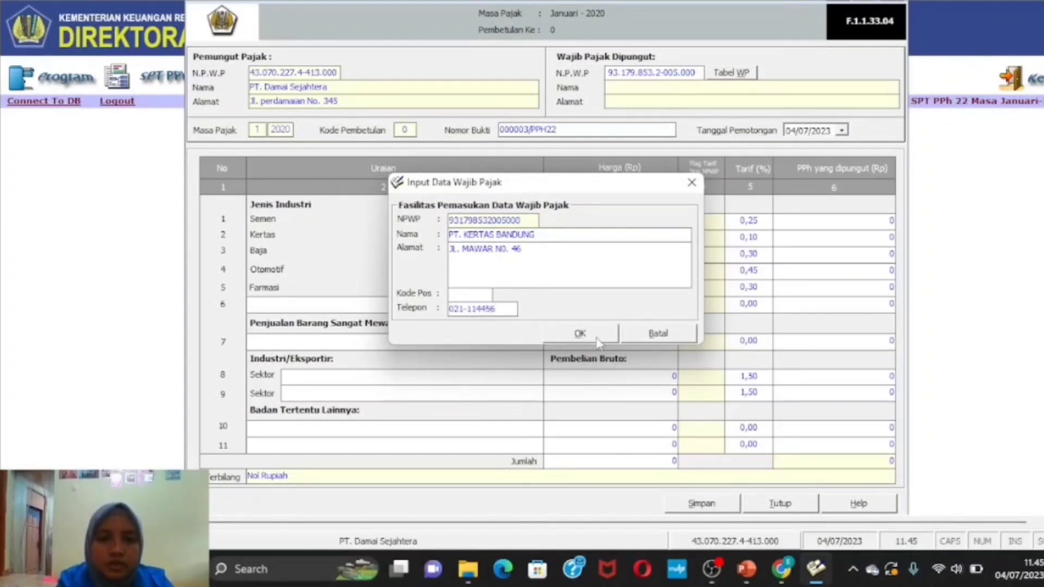
pyautogui.click(613, 333)
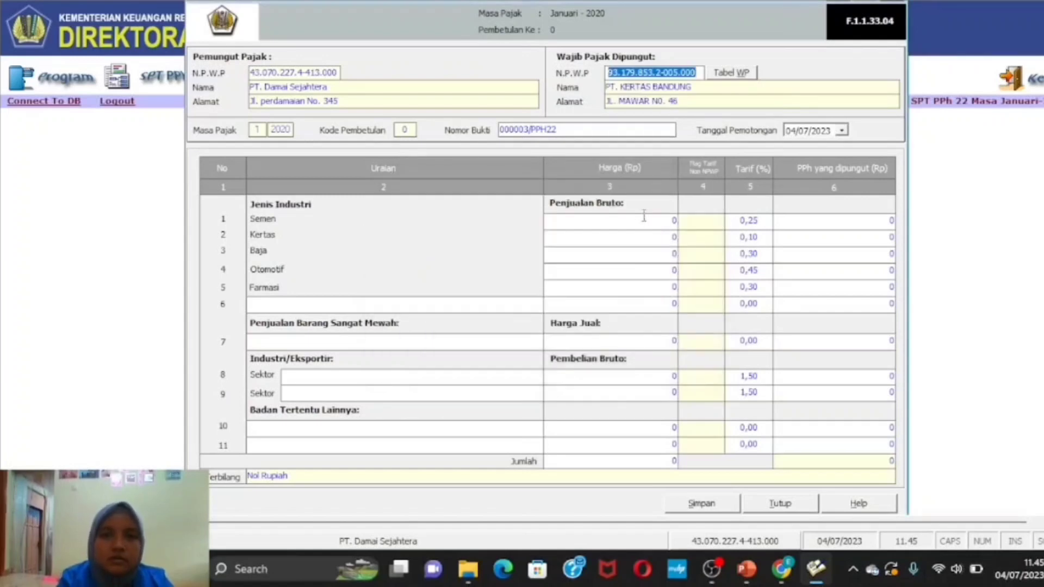
# - Set the withholding date to 24 January 2020 using the calendar
pyautogui.click(843, 131)
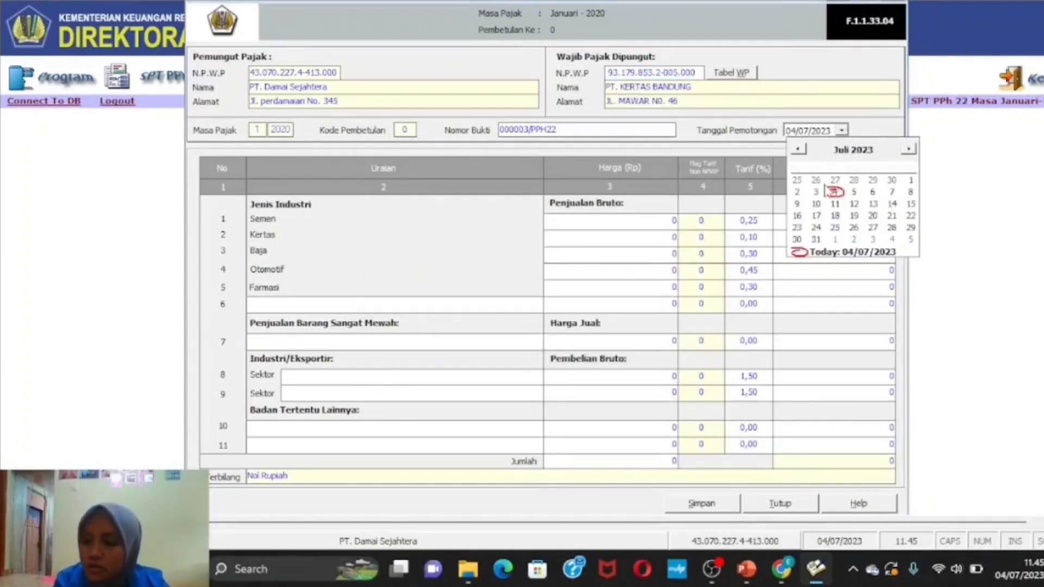
pyautogui.click(868, 156)
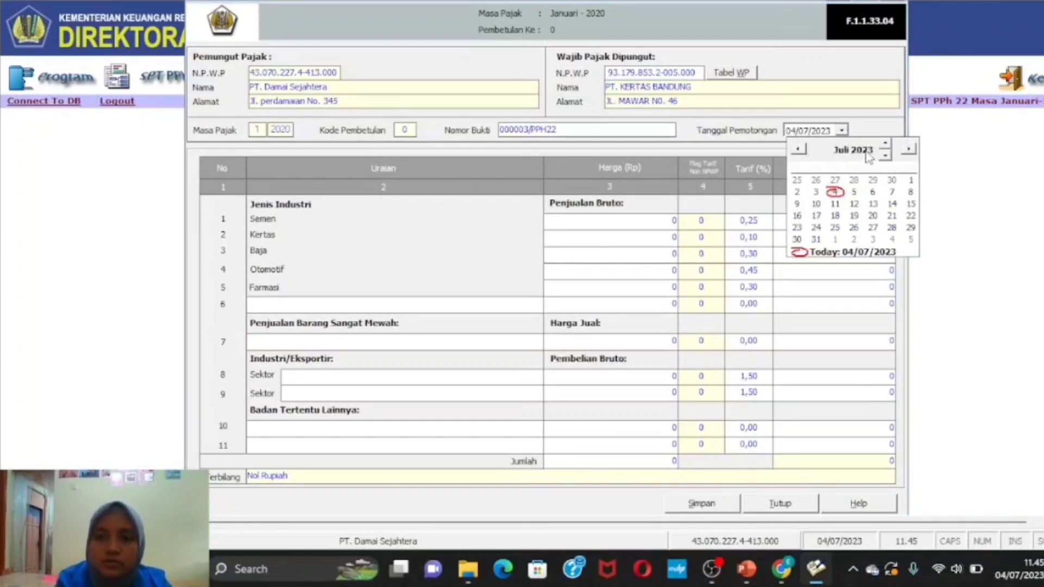
pyautogui.click(885, 155)
pyautogui.click(885, 155)
pyautogui.click(885, 157)
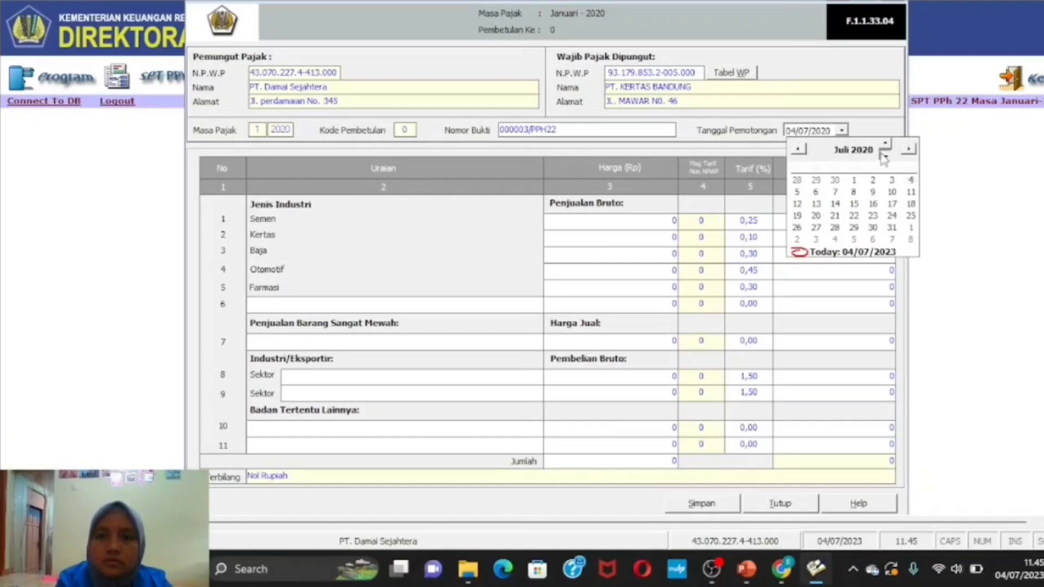
pyautogui.click(796, 151)
pyautogui.click(797, 150)
pyautogui.click(796, 150)
pyautogui.click(796, 150)
pyautogui.click(797, 151)
pyautogui.click(797, 150)
pyautogui.click(798, 150)
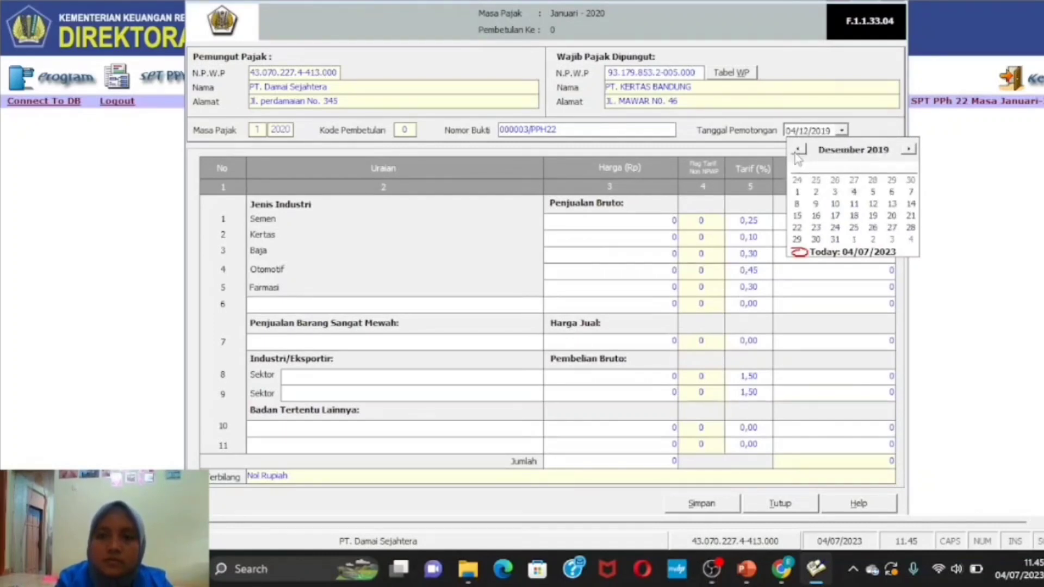
pyautogui.click(797, 150)
pyautogui.click(908, 149)
pyautogui.click(909, 149)
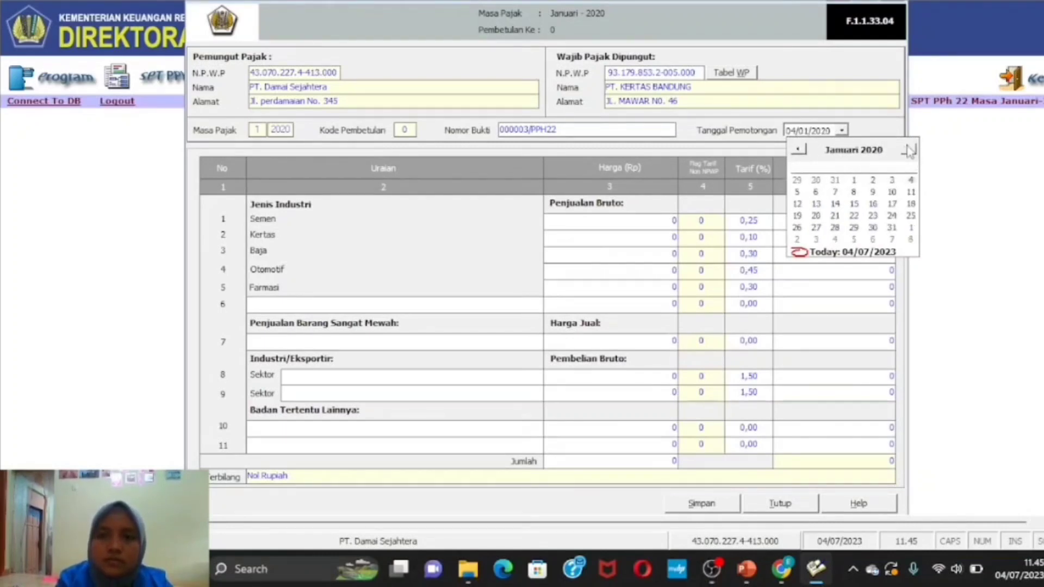
pyautogui.click(892, 216)
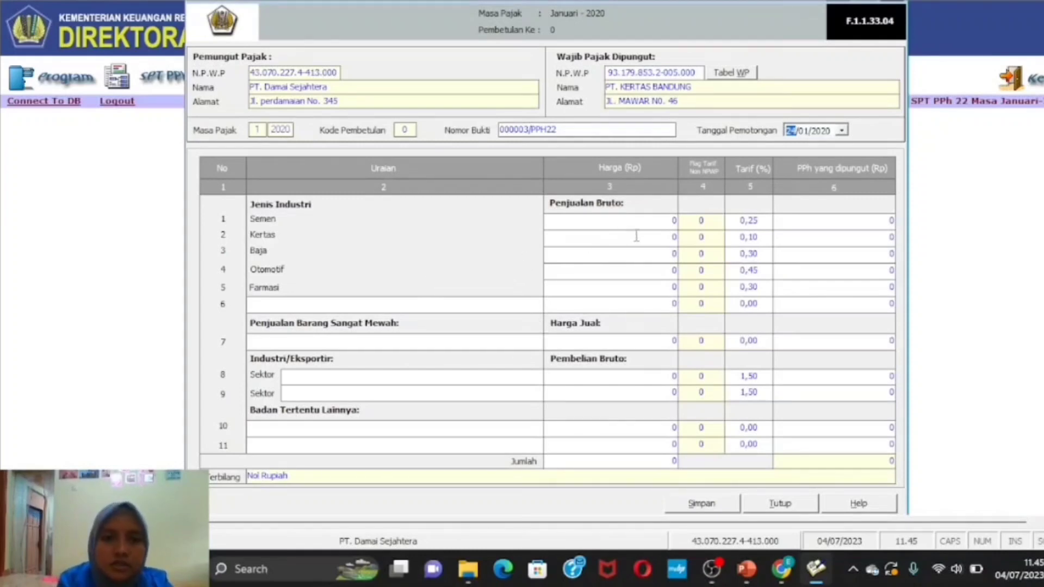
# - Enter a Kertas sale of 1.500.000.000 and save Bukti Pungut 000003/PPH22
pyautogui.click(674, 240)
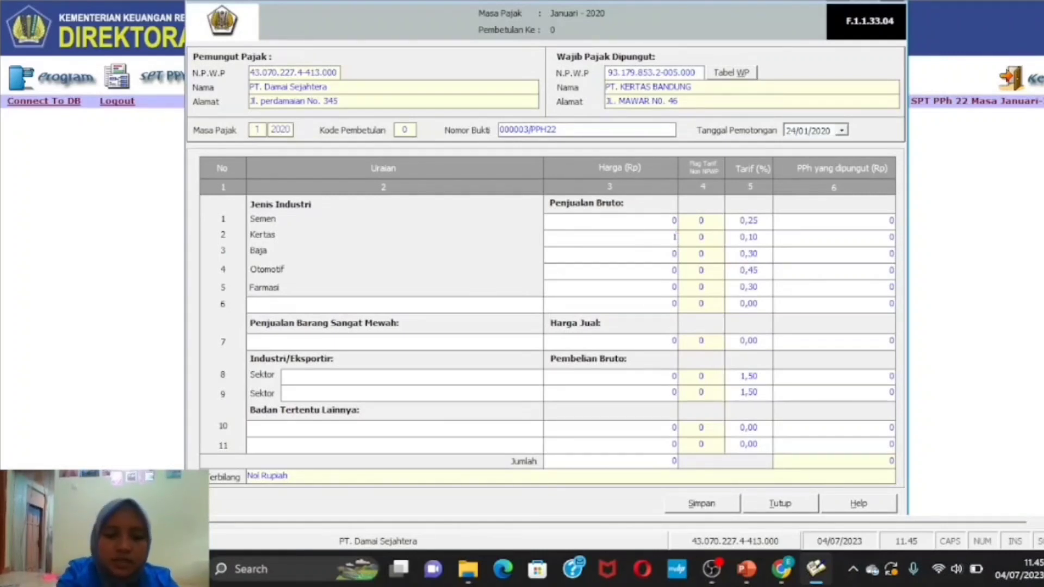
pyautogui.write('1.50')
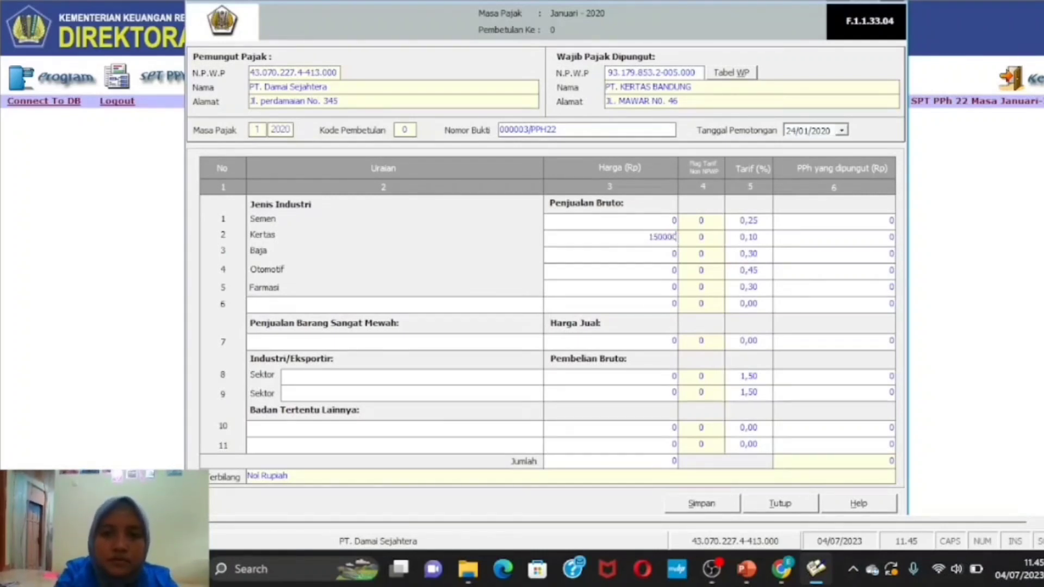
pyautogui.write('0.000.000')
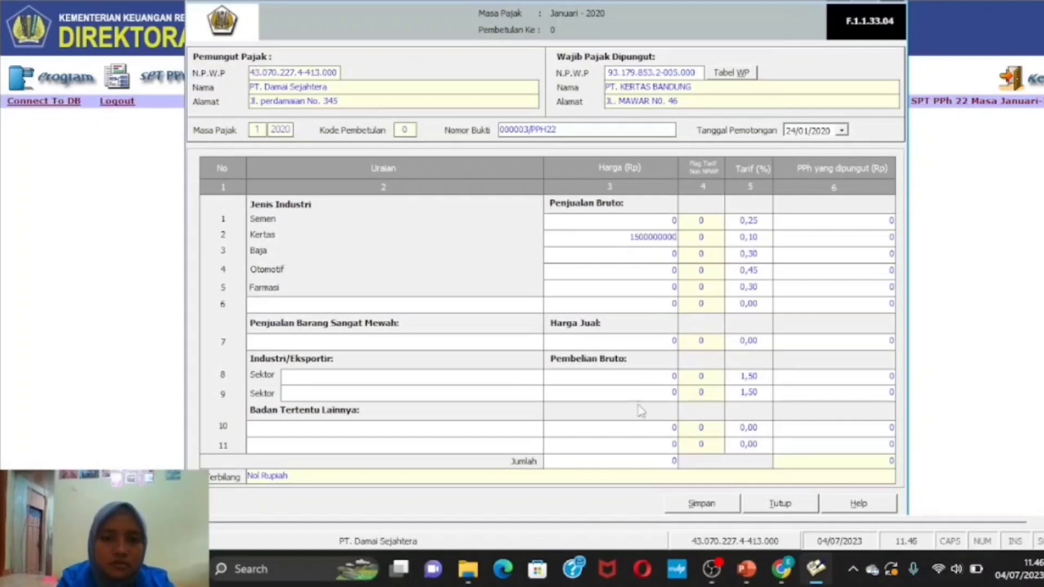
pyautogui.click(630, 461)
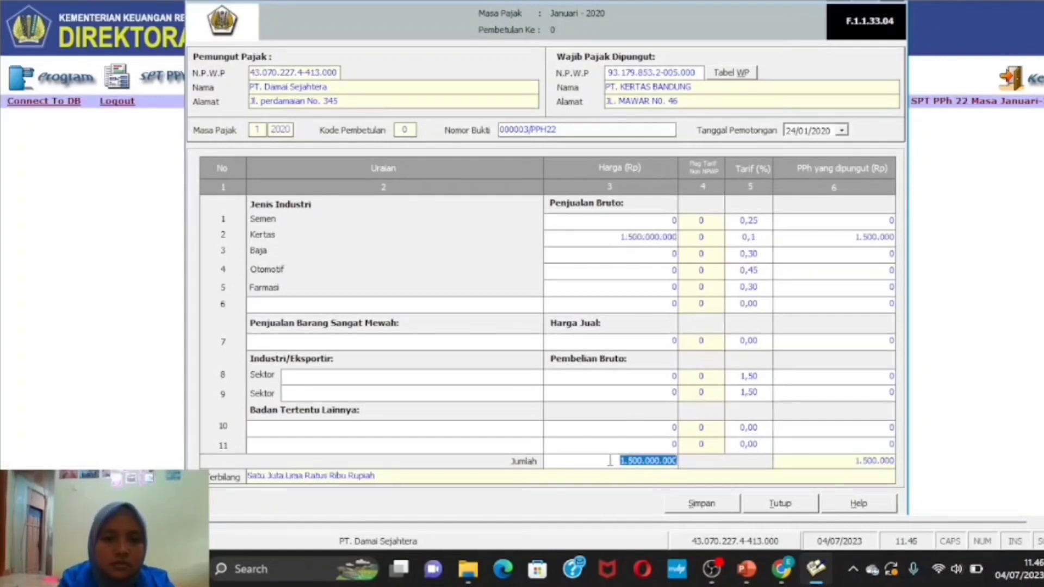
pyautogui.click(606, 461)
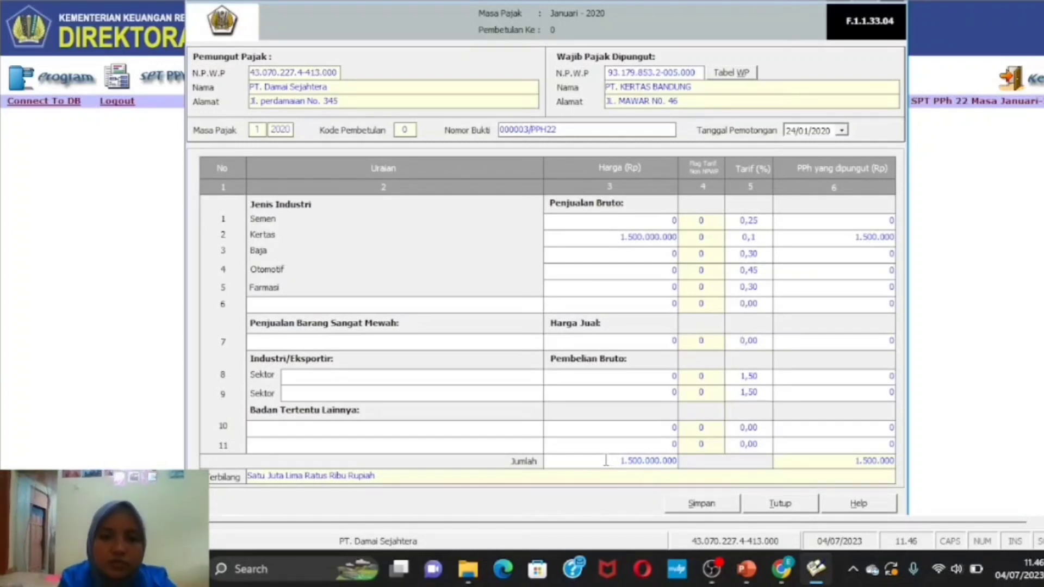
pyautogui.click(722, 505)
pyautogui.click(506, 324)
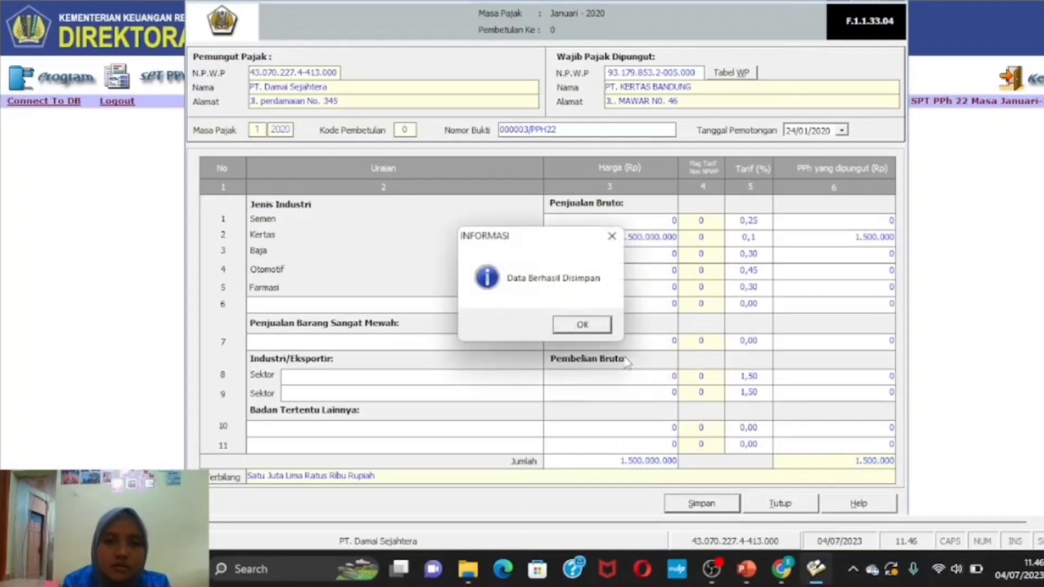
pyautogui.click(585, 325)
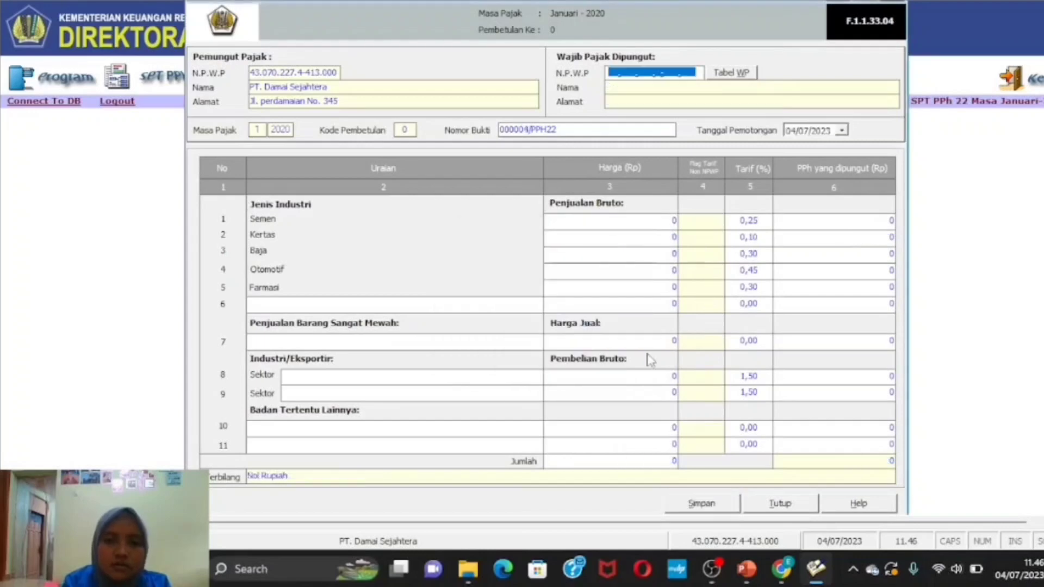
# - Close the entry form and check the three January 2020 Bukti Pungut totalling 36.500.000 in Daftar Bukti Pungut
pyautogui.click(783, 505)
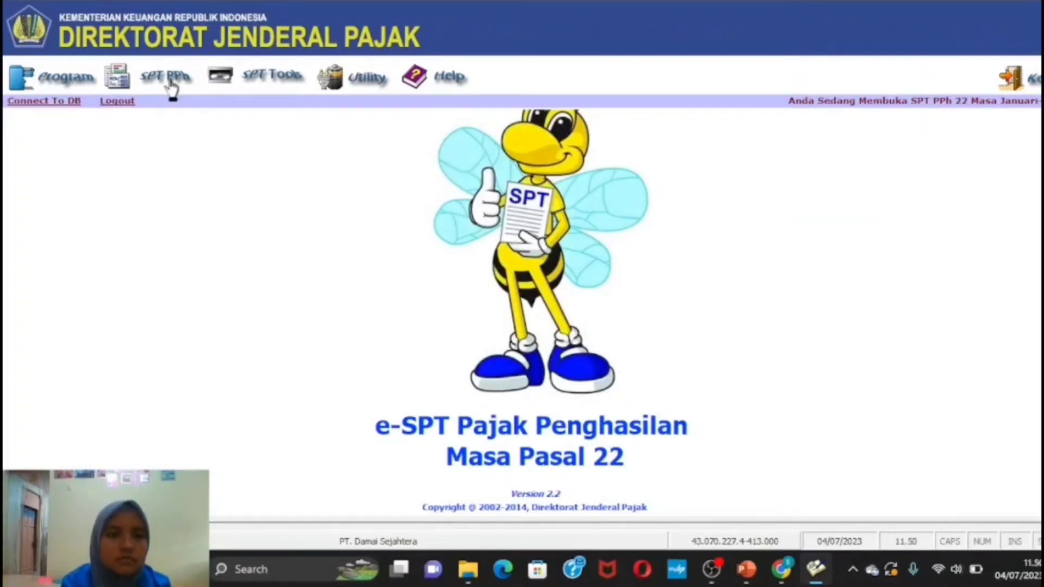
pyautogui.click(169, 81)
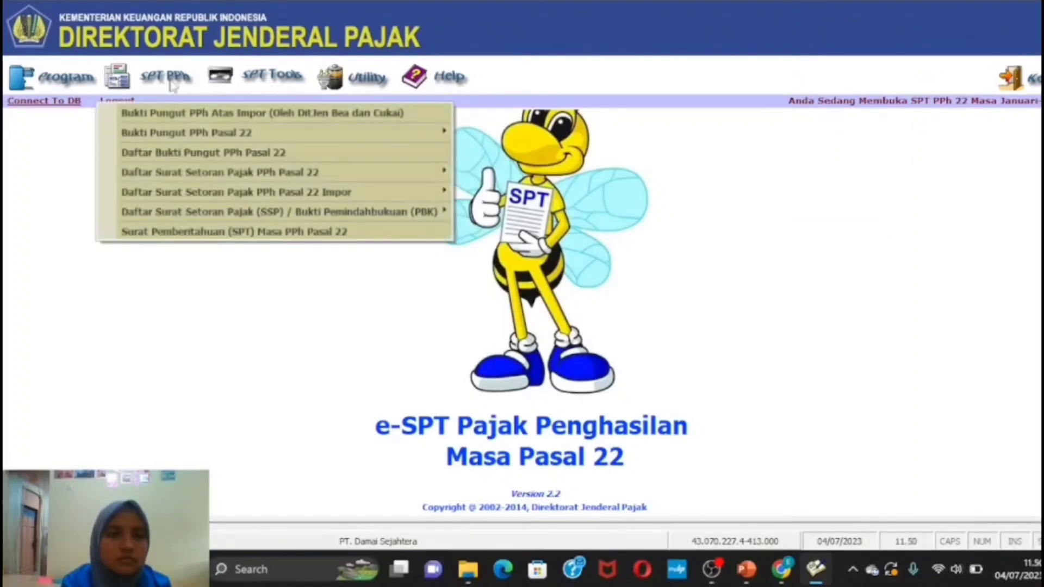
pyautogui.click(222, 156)
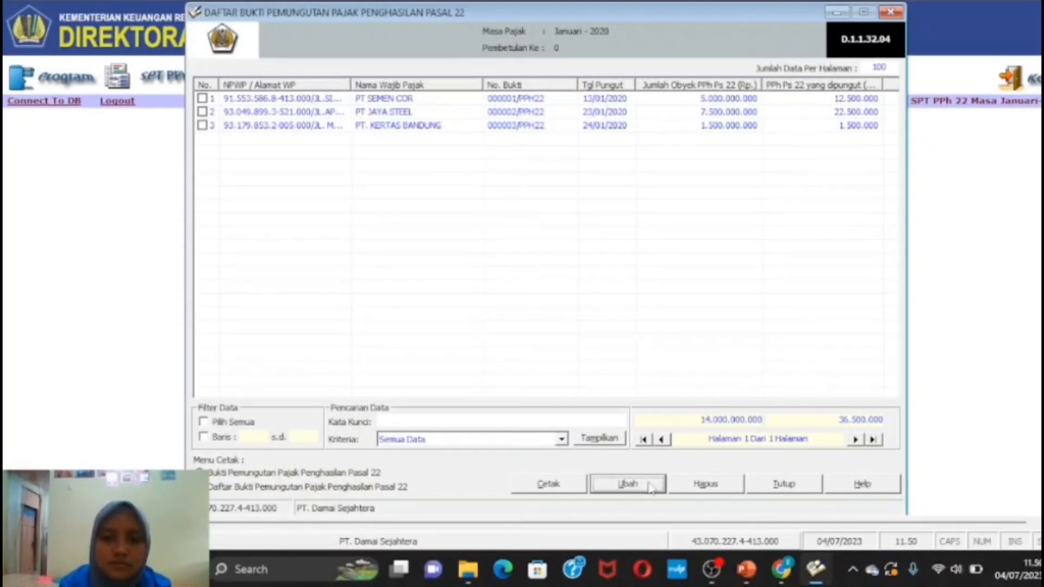
pyautogui.click(789, 486)
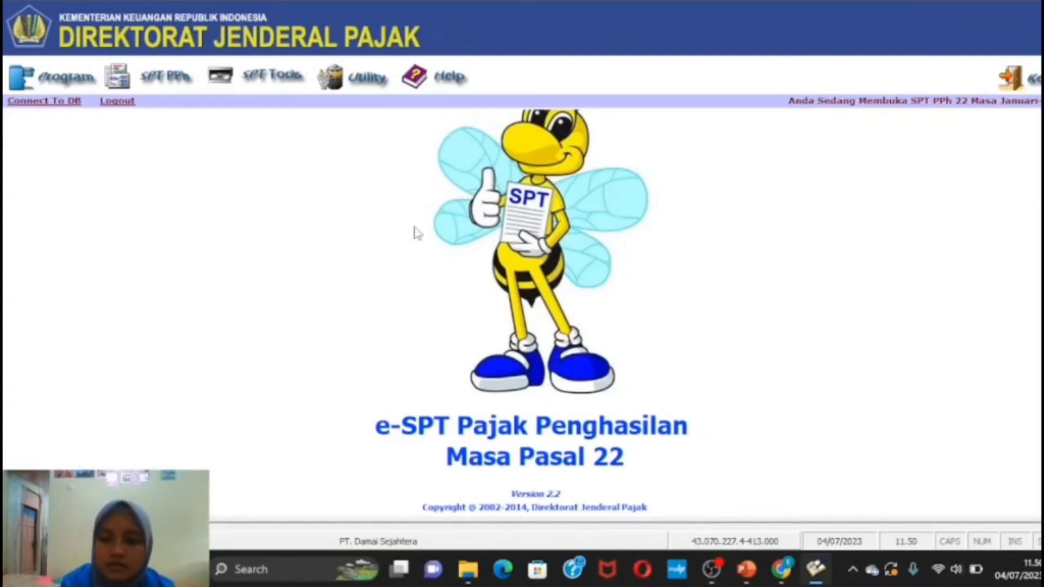
# - Go to the Daftar SSP list and start a new SSP entry
pyautogui.click(183, 87)
pyautogui.moveTo(258, 195)
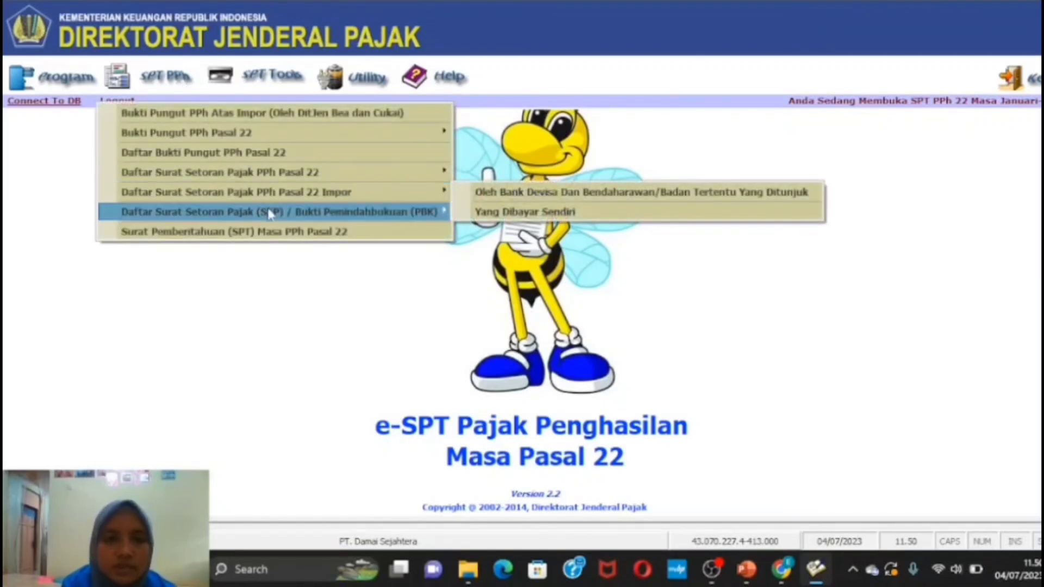
pyautogui.moveTo(272, 215)
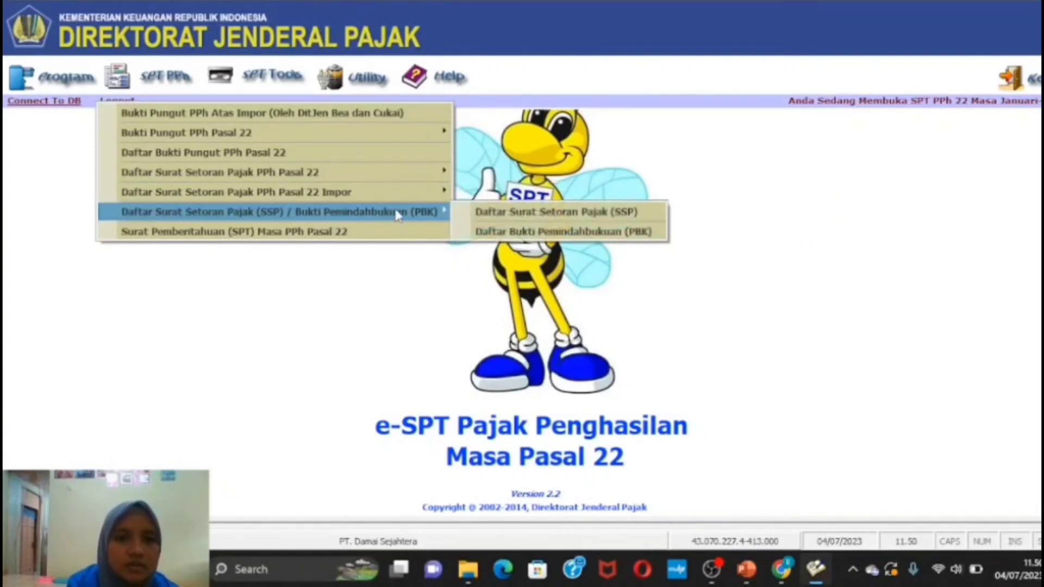
pyautogui.click(501, 217)
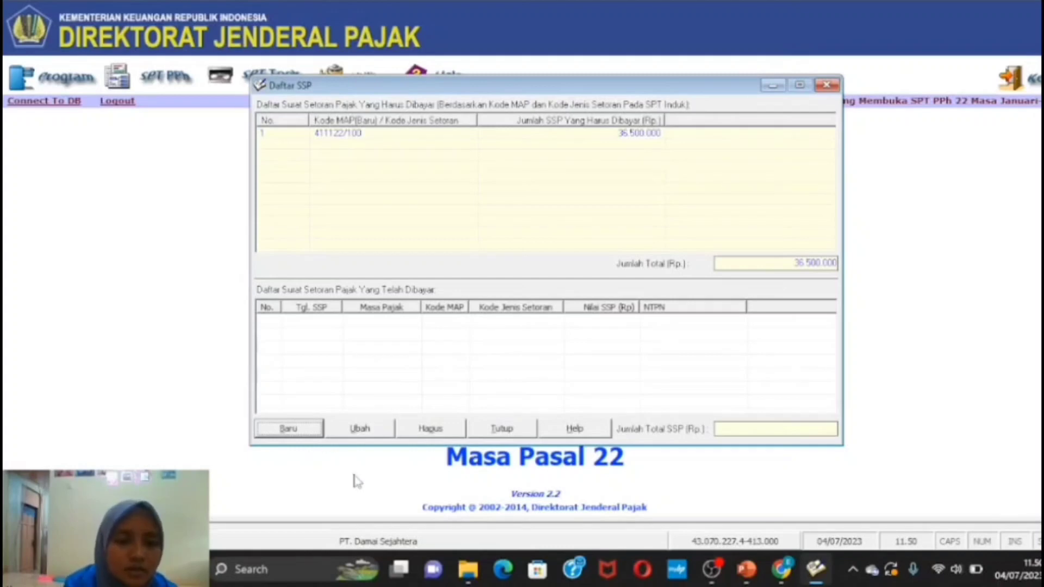
pyautogui.click(315, 432)
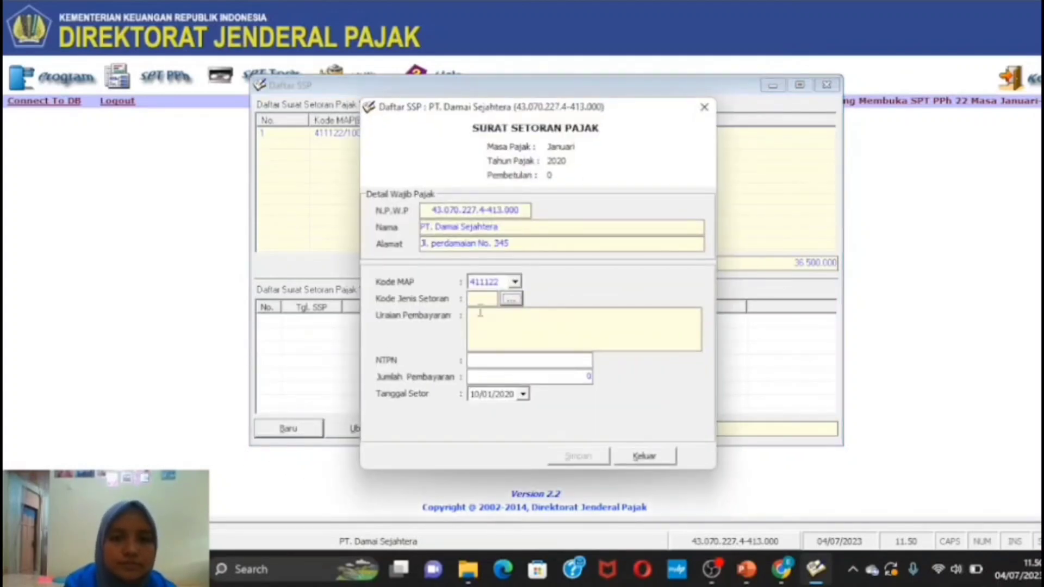
# - Enter deposit code 100, the NTPN, date 31/01/2020 and amount 36.500.000, then save
pyautogui.click(511, 299)
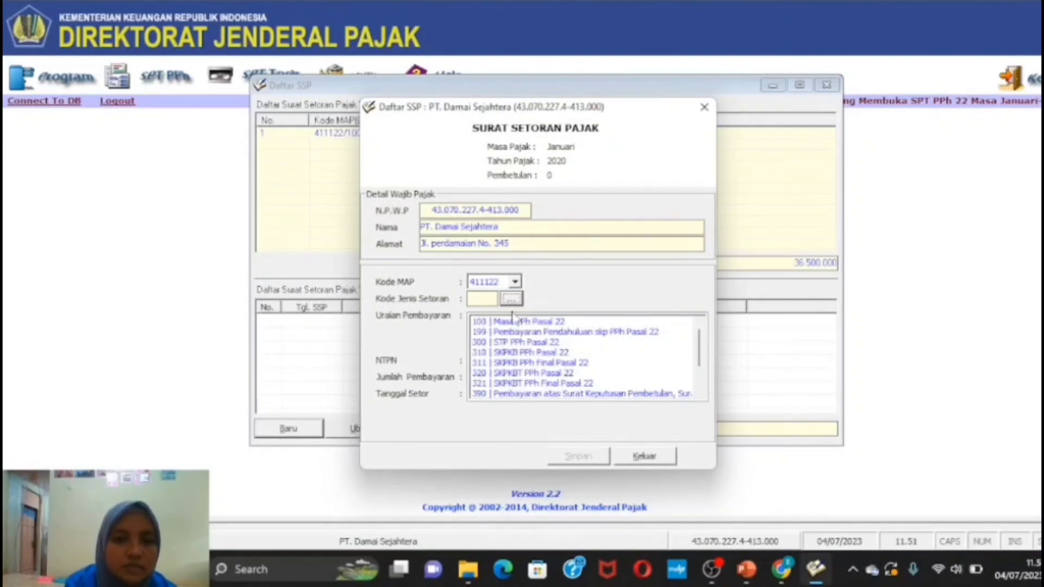
pyautogui.click(511, 322)
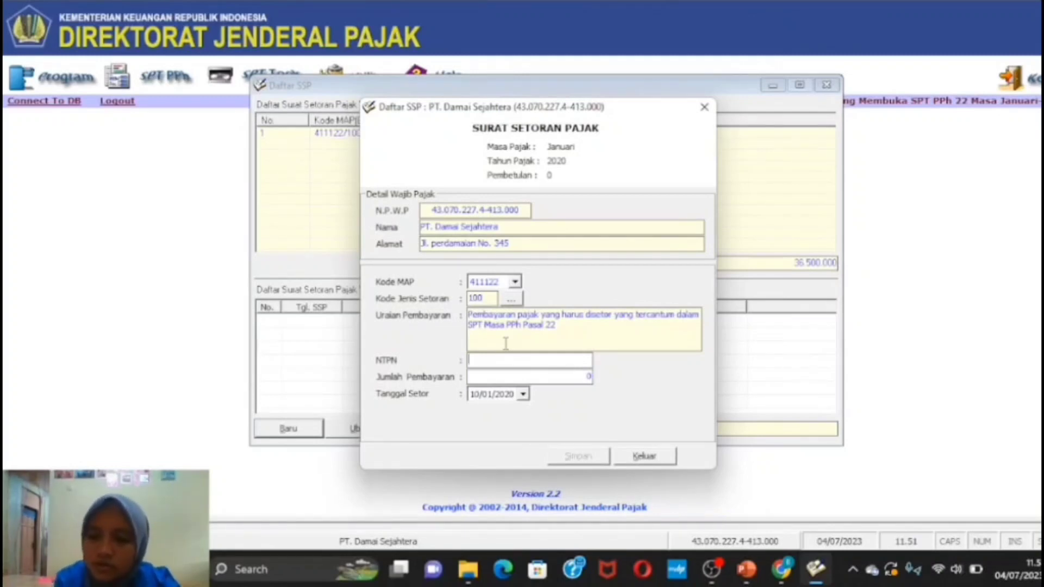
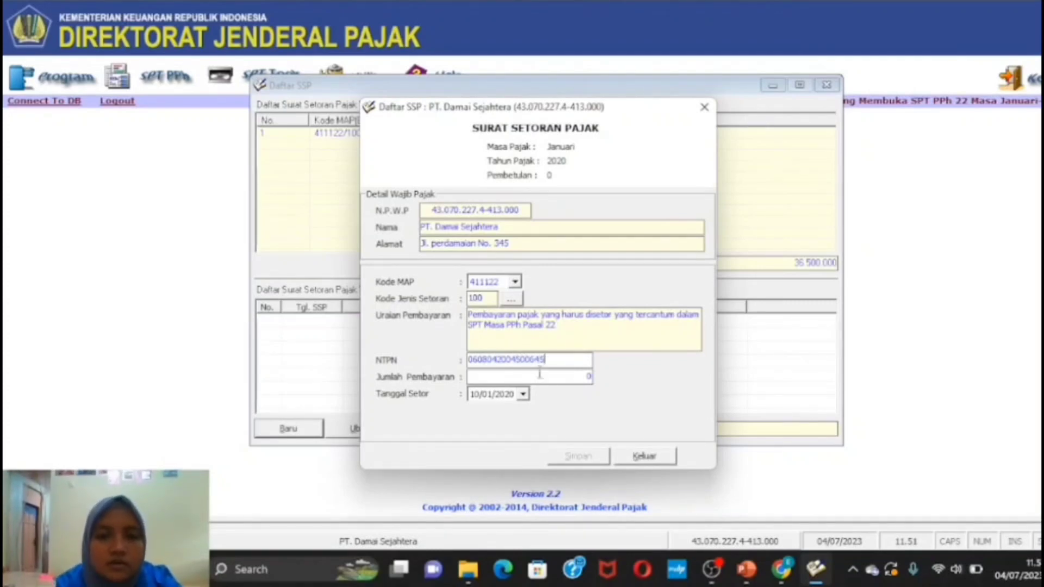
pyautogui.click(518, 396)
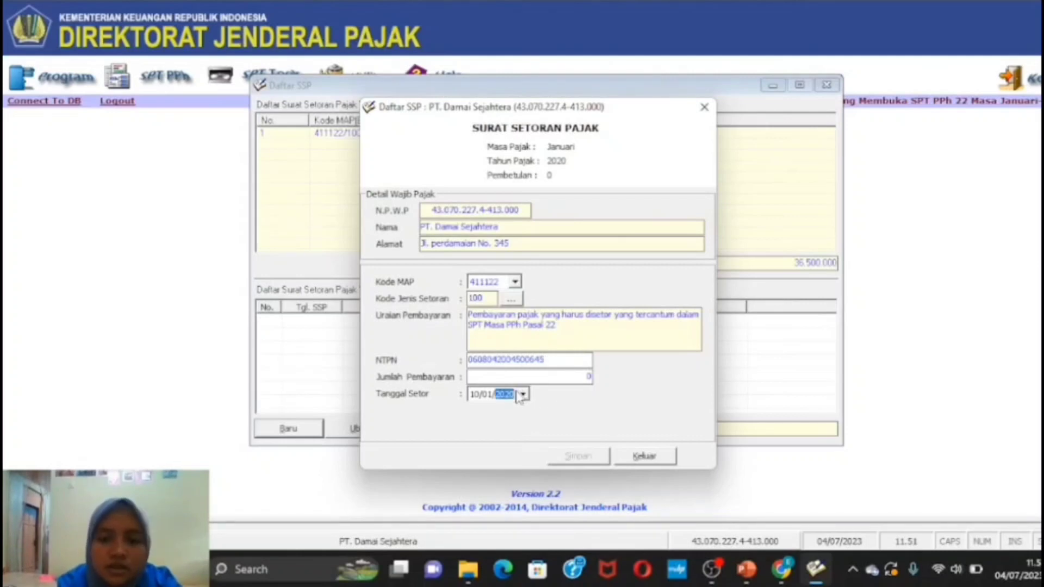
pyautogui.click(522, 395)
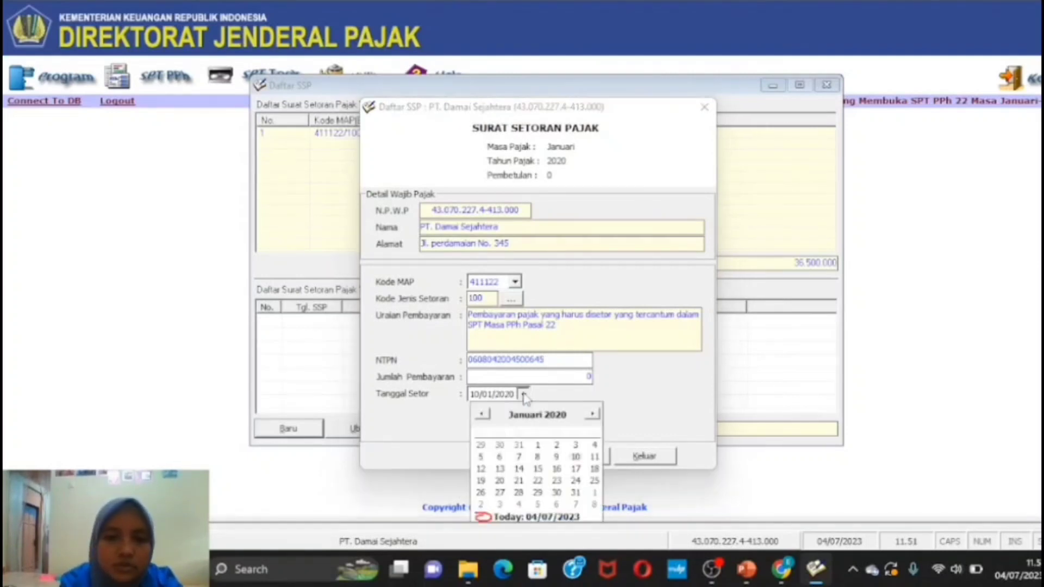
pyautogui.click(575, 492)
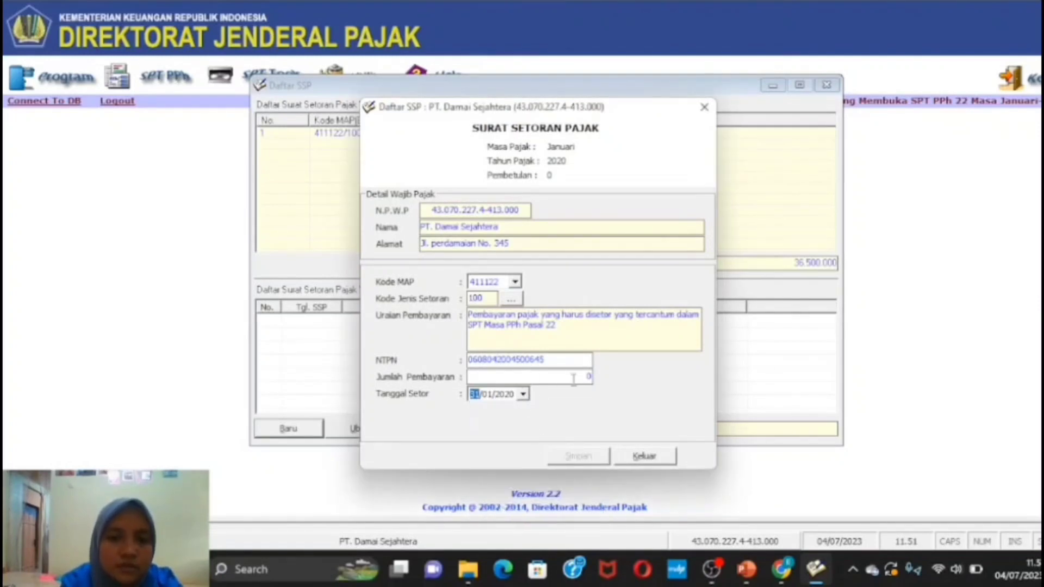
pyautogui.click(590, 377)
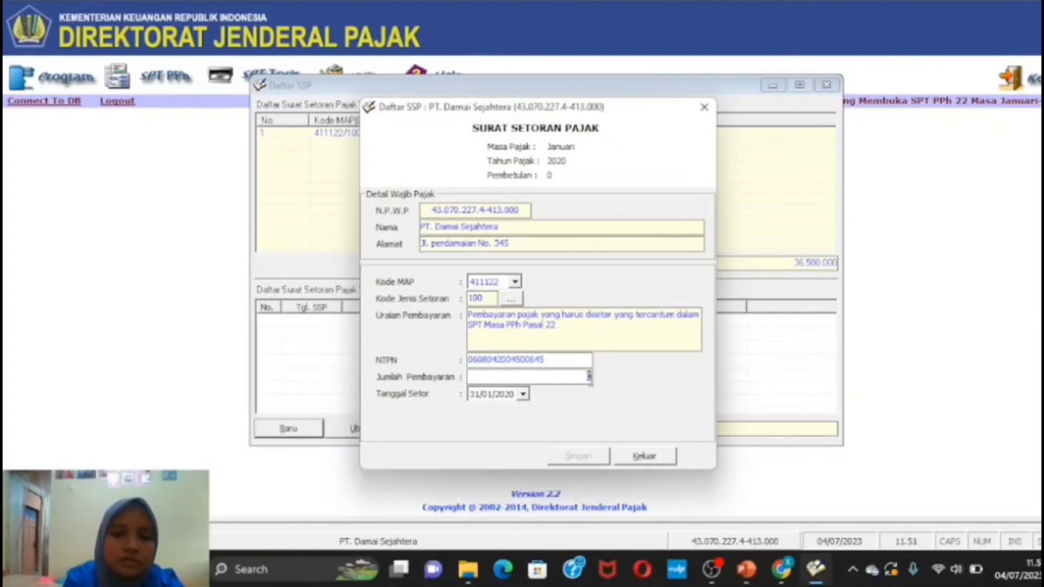
pyautogui.click(590, 377)
pyautogui.write('36')
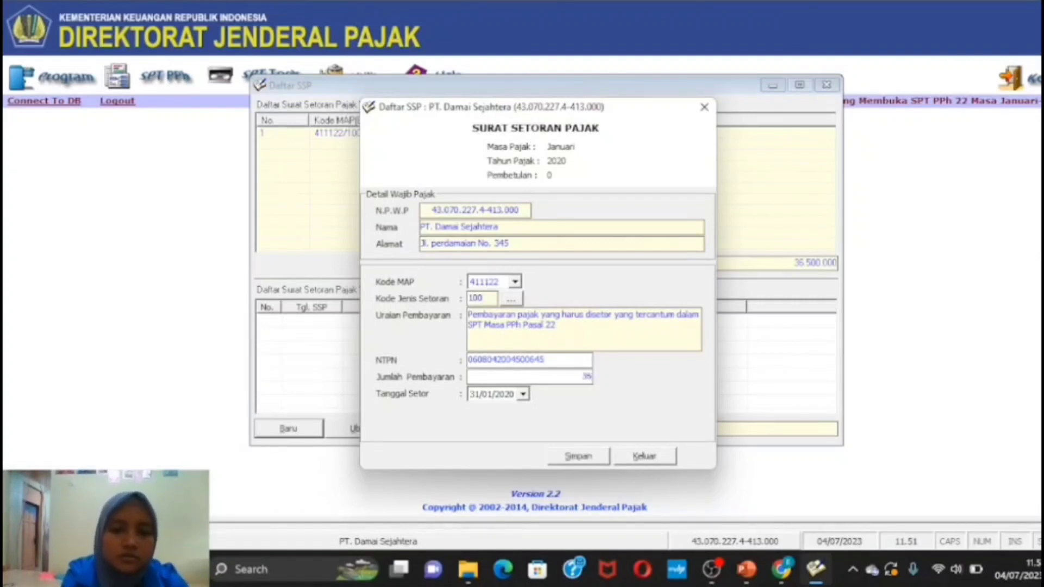
pyautogui.write('500000')
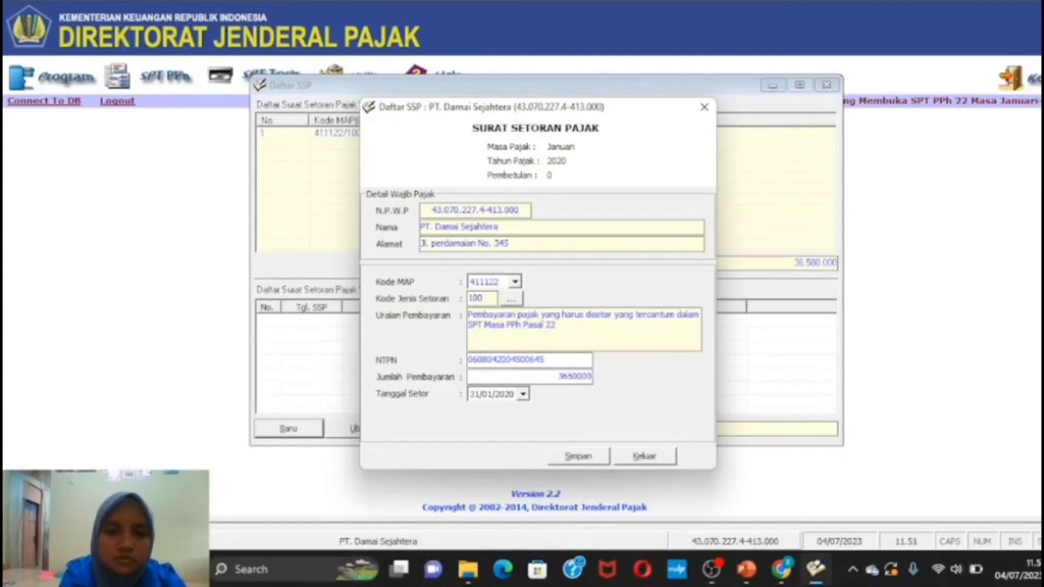
pyautogui.click(598, 459)
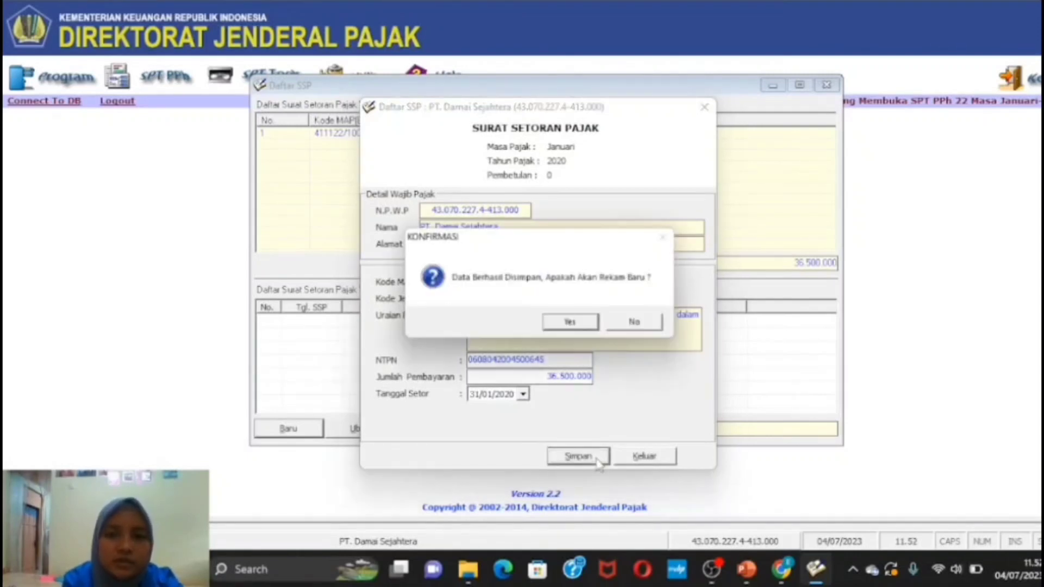
# - Abandon the extra SSP entry started after saving and close the SSP entry and list windows
pyautogui.click(561, 325)
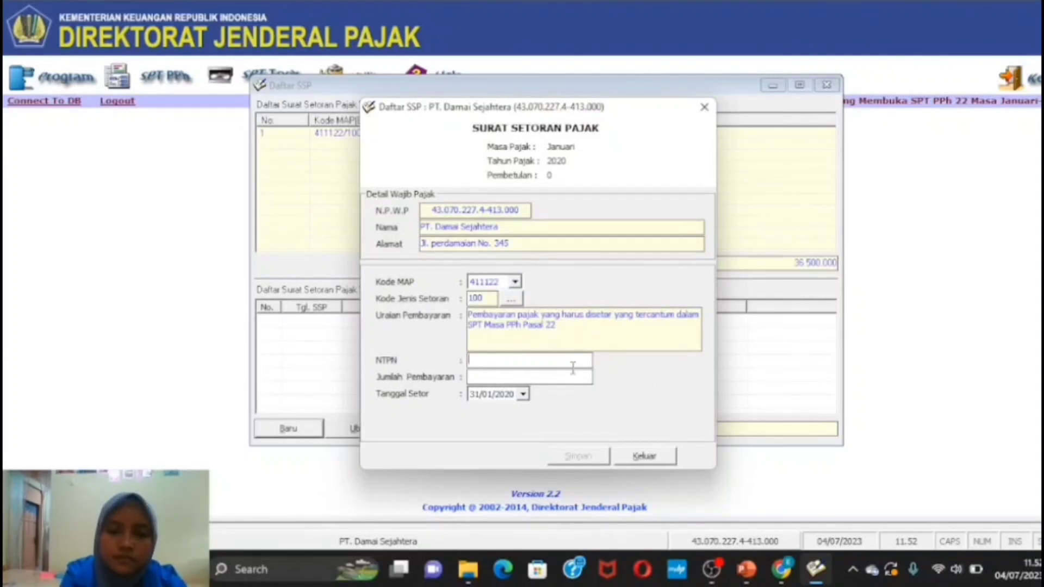
pyautogui.write('06080')
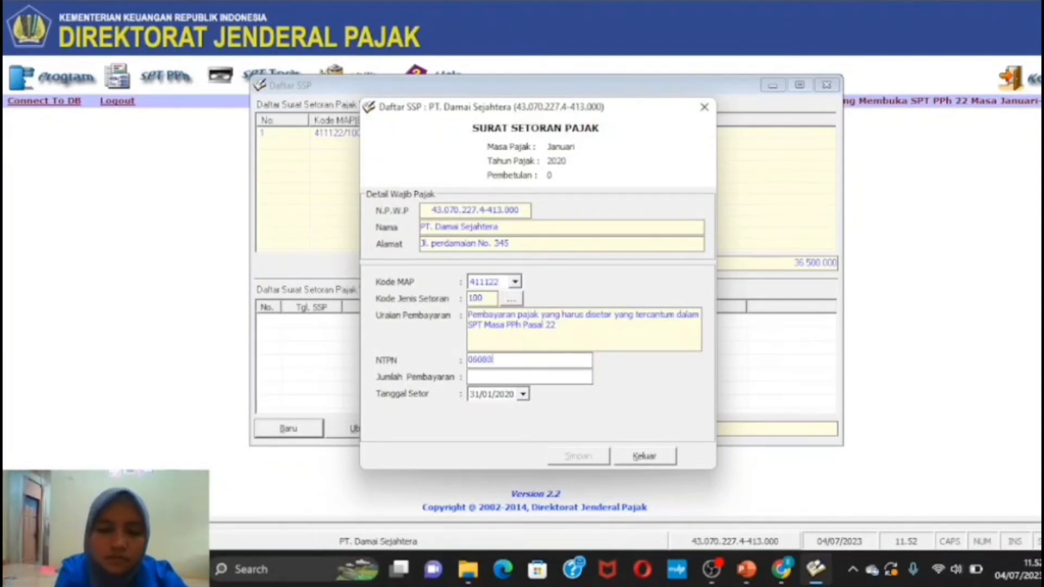
pyautogui.write('420')
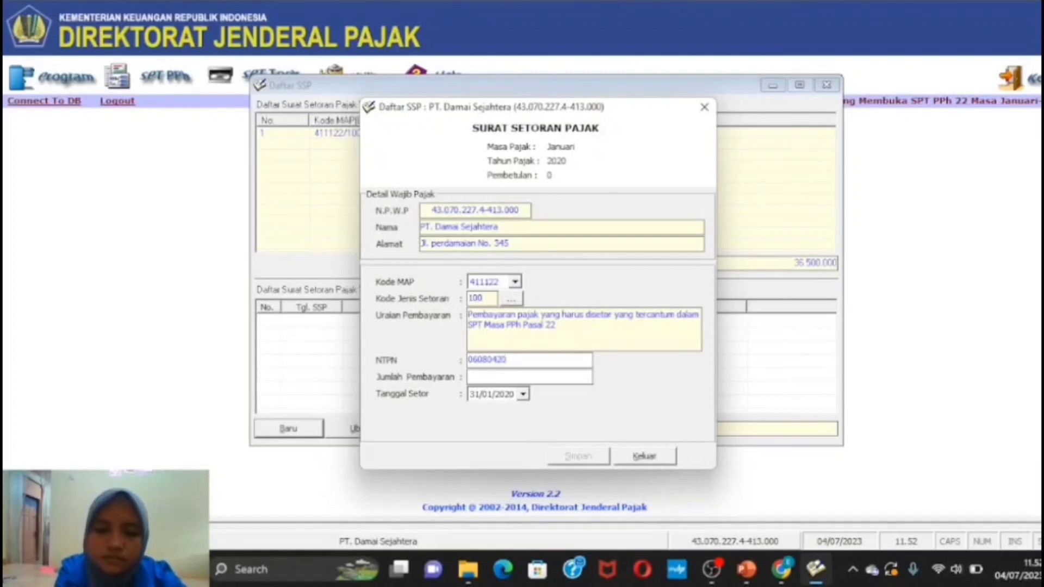
pyautogui.click(711, 109)
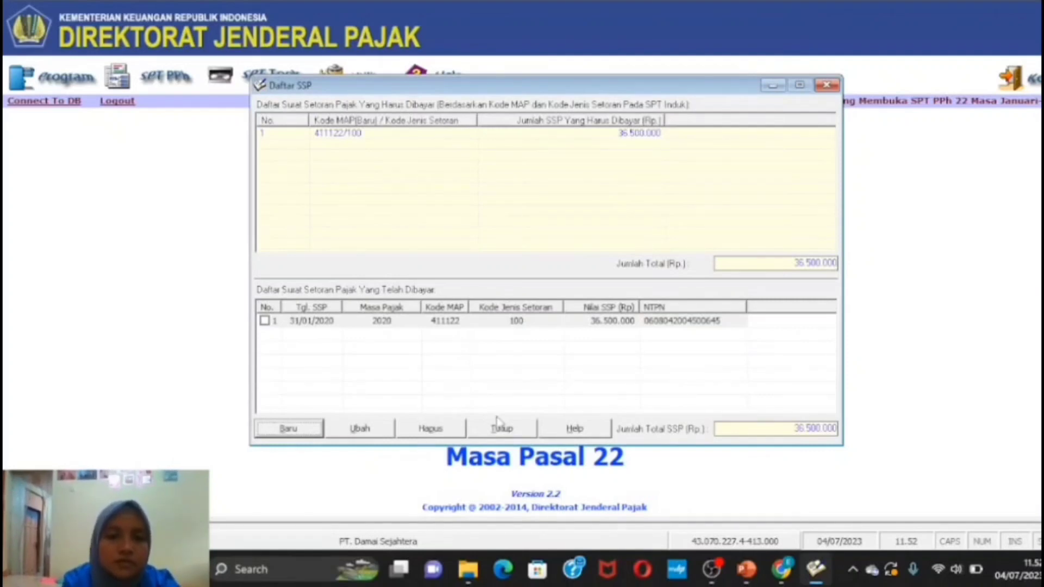
pyautogui.click(524, 434)
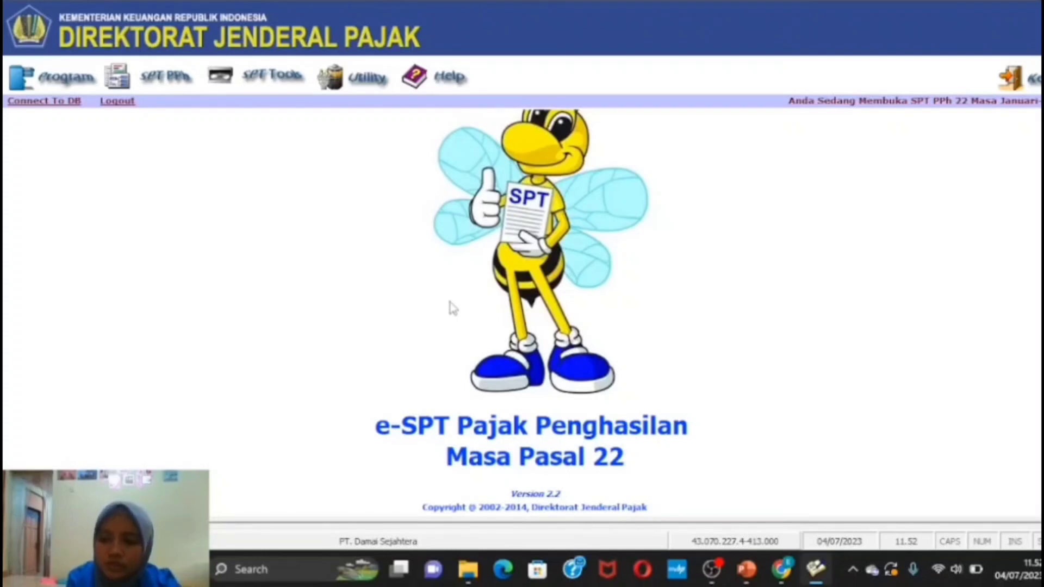
# - Date the January 2020 SPT Masa PPh Pasal 22 03/02/2020, save it, and close the form
pyautogui.click(180, 86)
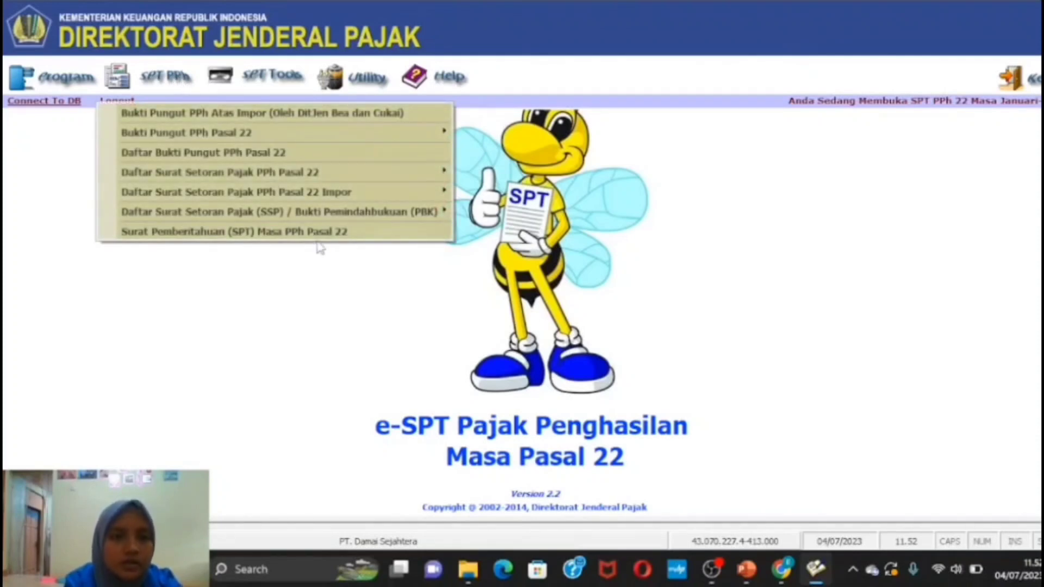
pyautogui.click(400, 238)
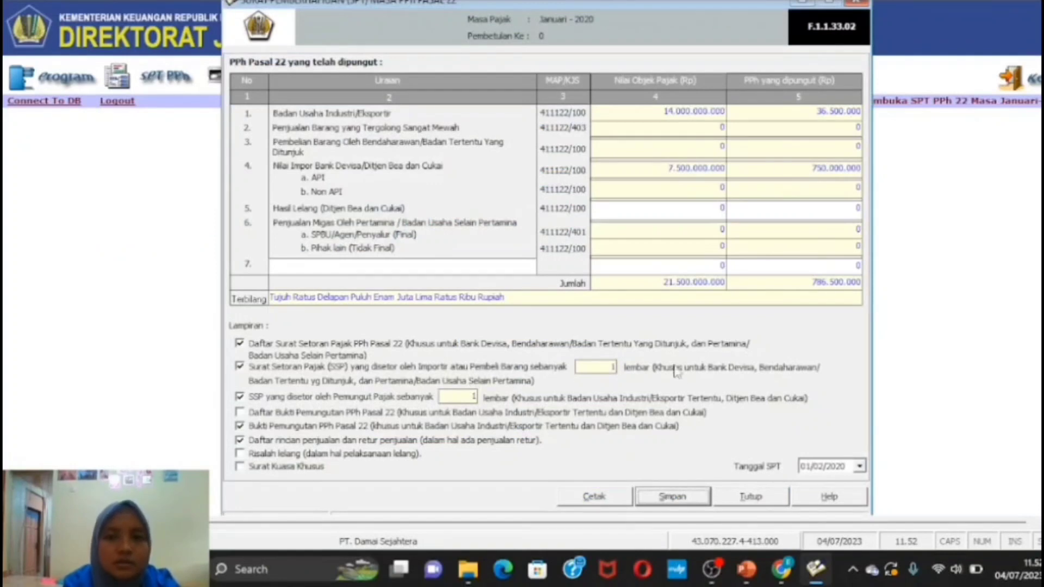
pyautogui.click(859, 467)
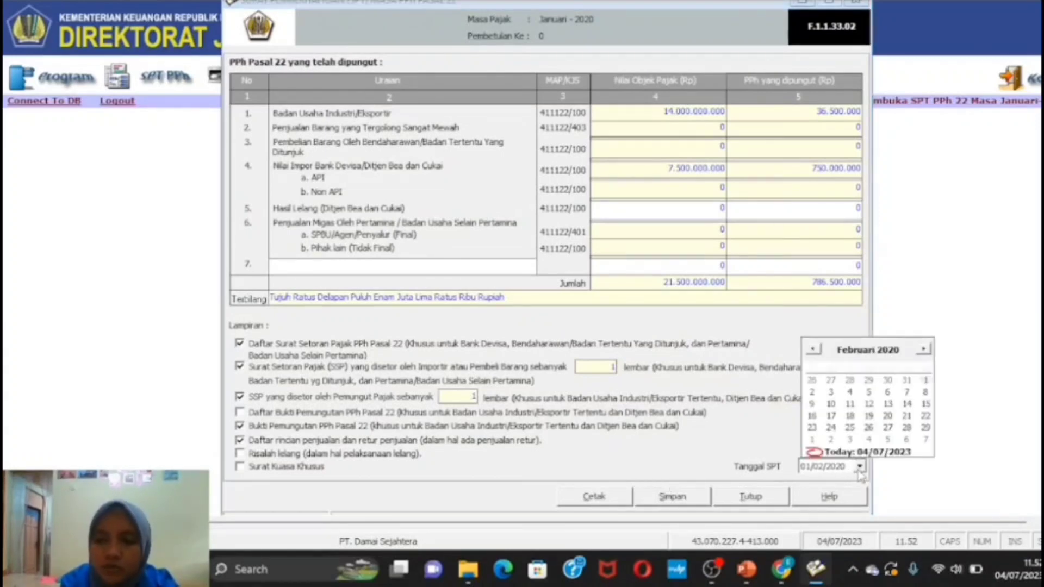
pyautogui.click(870, 403)
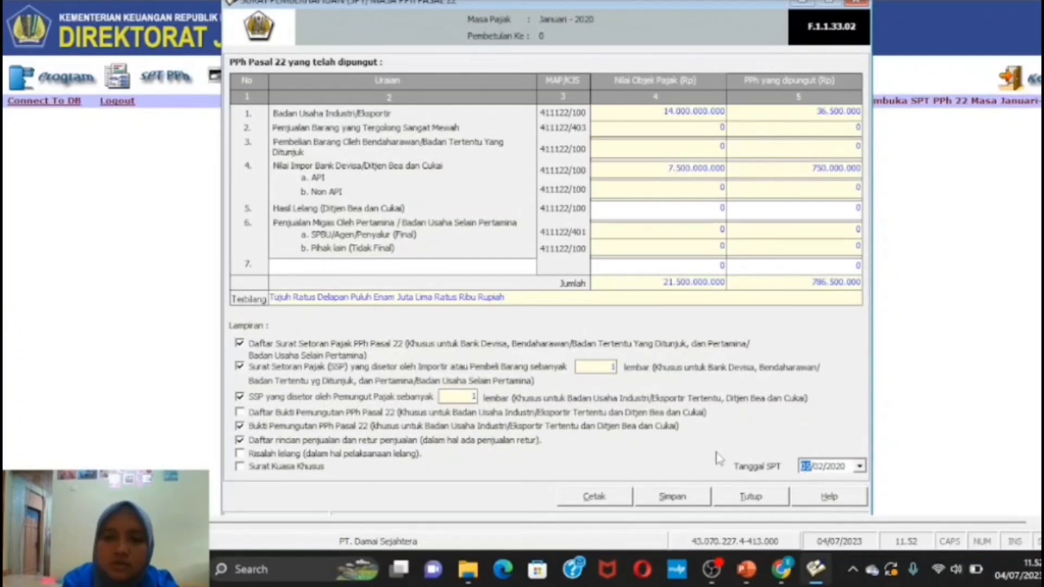
pyautogui.click(687, 497)
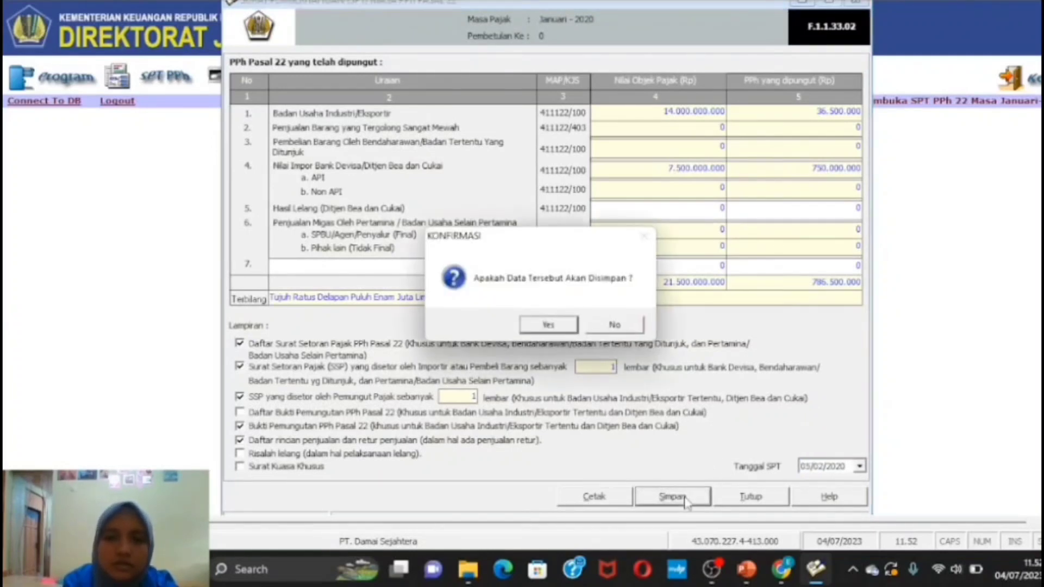
pyautogui.click(551, 326)
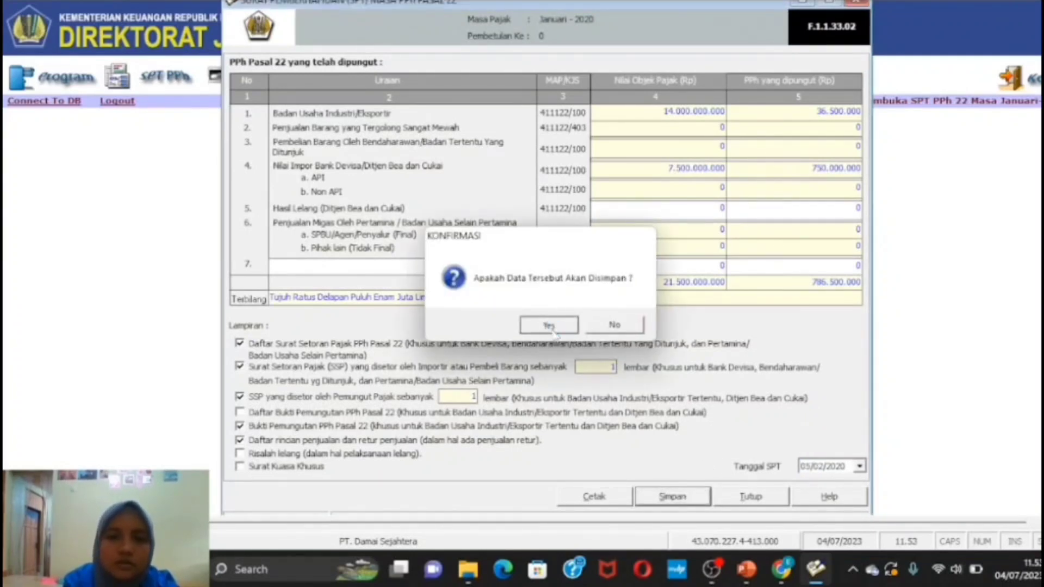
pyautogui.click(580, 324)
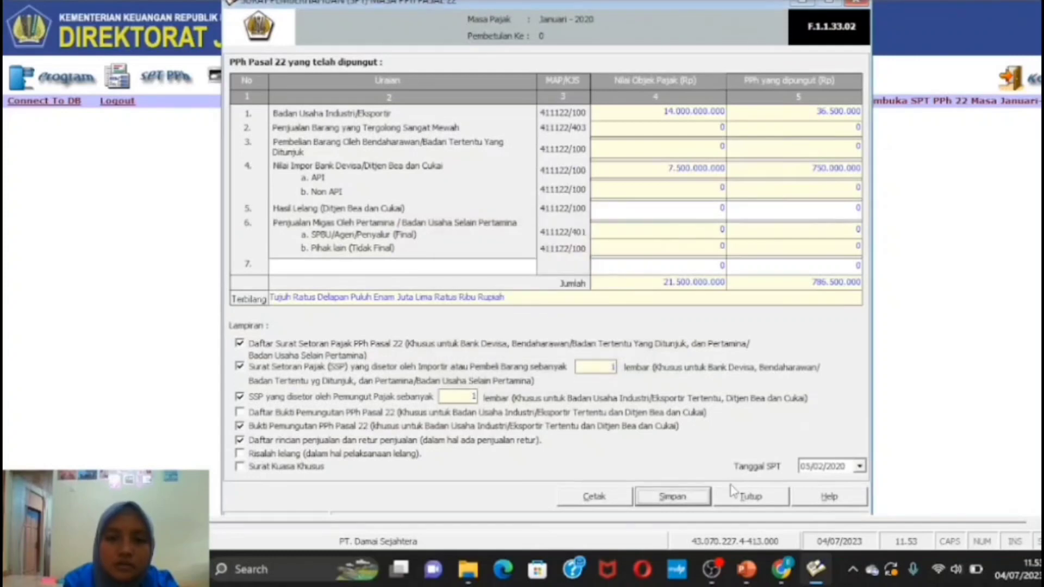
pyautogui.click(742, 505)
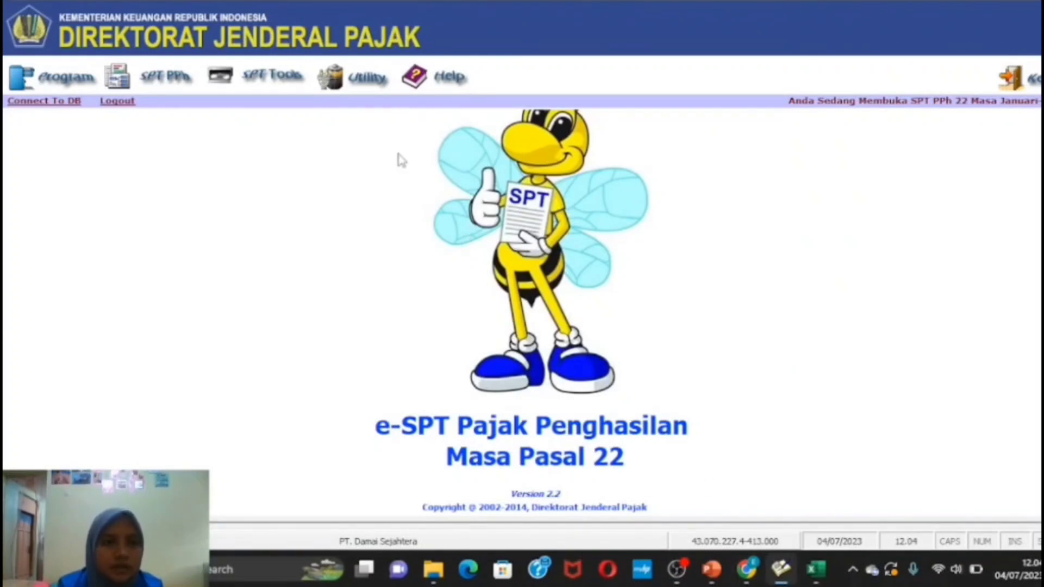
# - In Lapor Data SPT Ke KPP, list the SPT records for Masa Pajak Januari, Tahun Pajak 2020
pyautogui.click(277, 76)
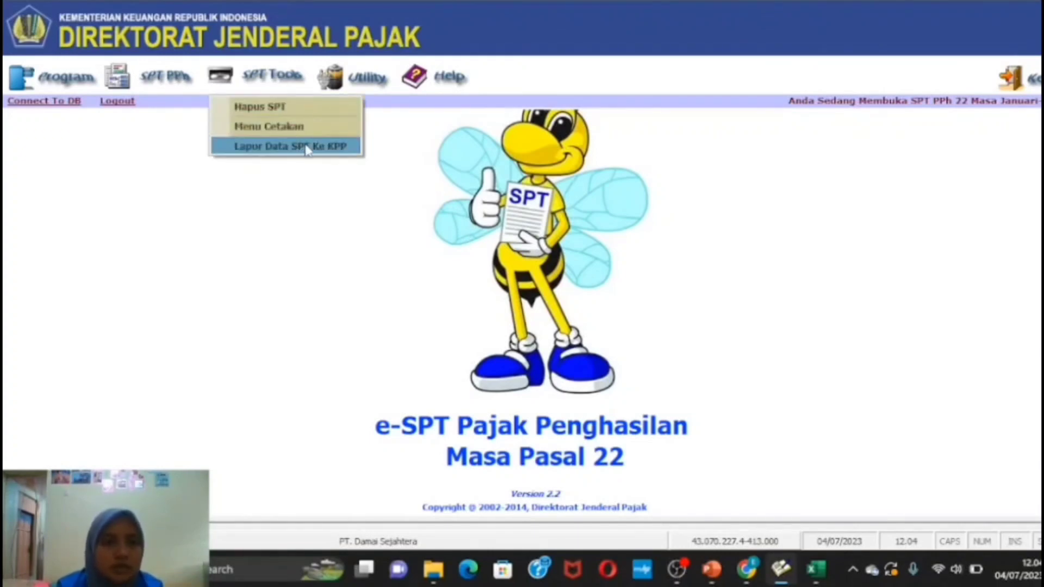
pyautogui.click(337, 147)
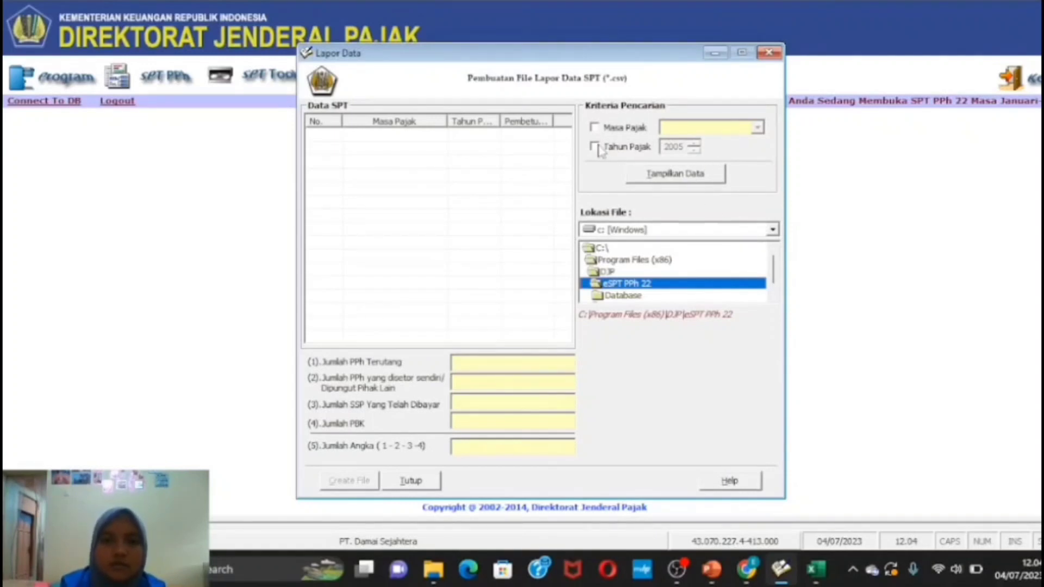
pyautogui.click(595, 127)
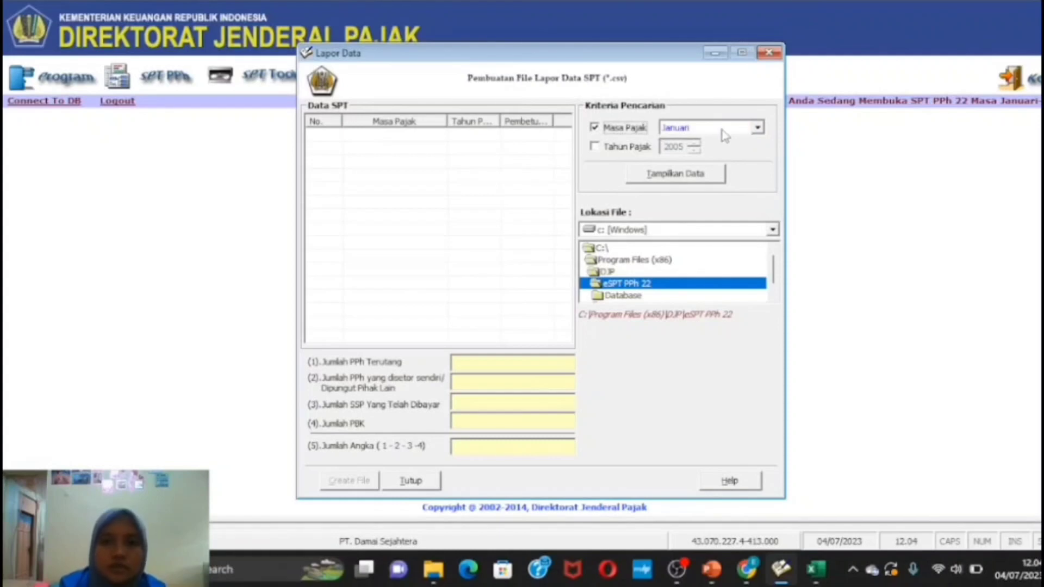
pyautogui.click(598, 147)
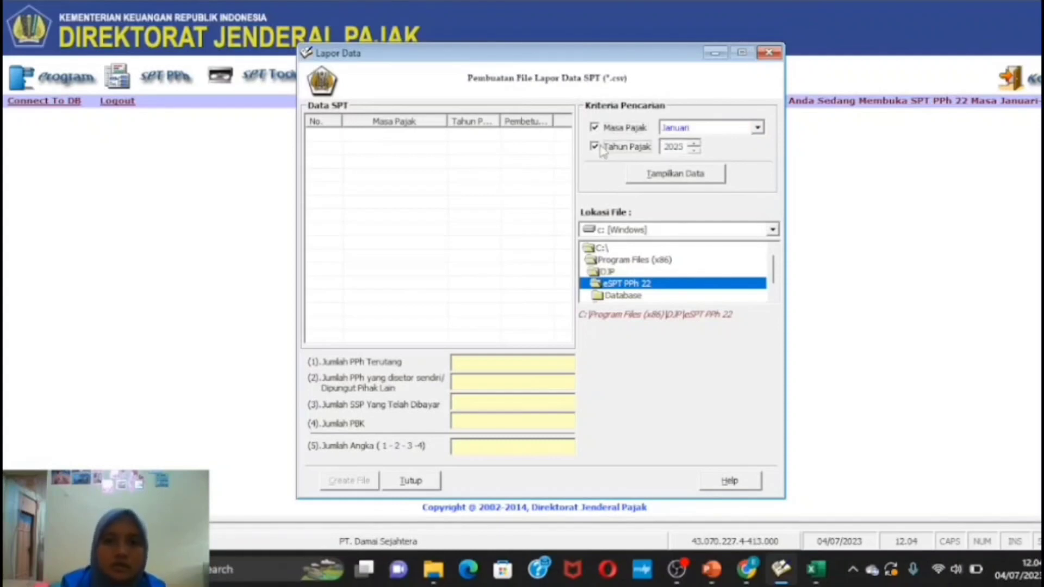
pyautogui.click(694, 150)
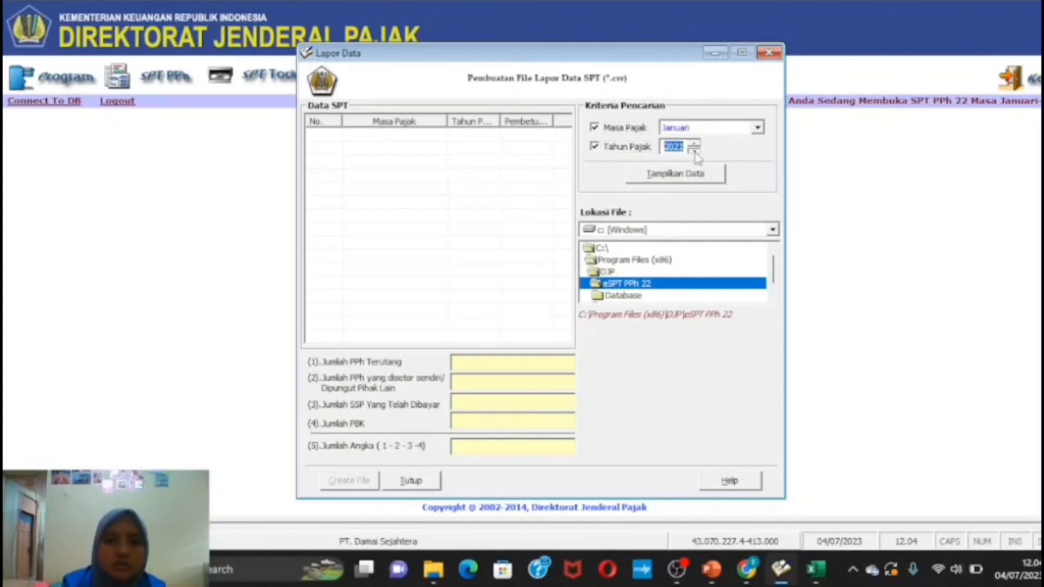
pyautogui.click(694, 151)
pyautogui.click(687, 177)
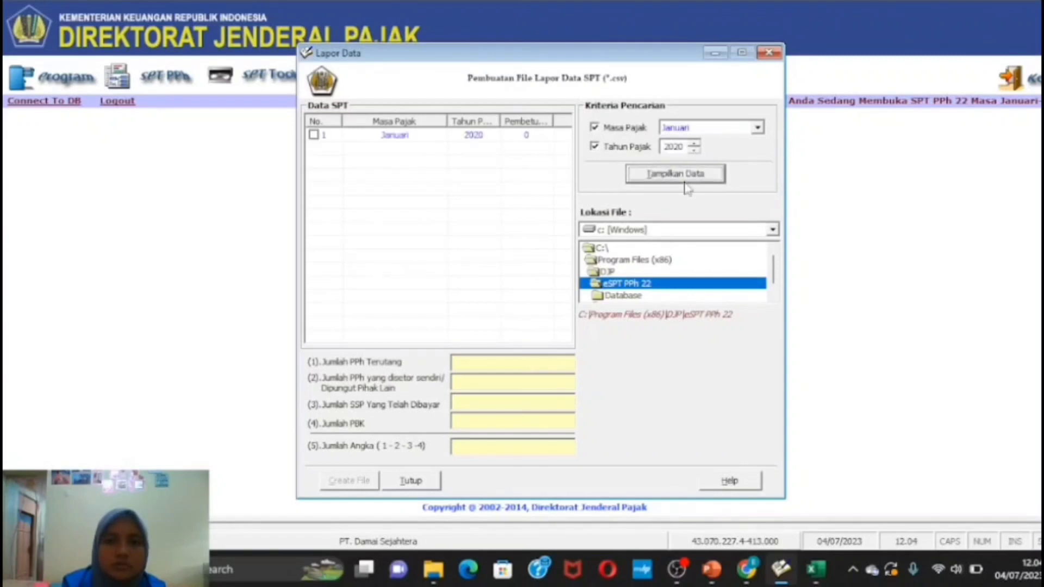
# - Create the CSV file for the Januari 2020 SPT in the eSPT PPh 22 folder and close the window
pyautogui.click(319, 137)
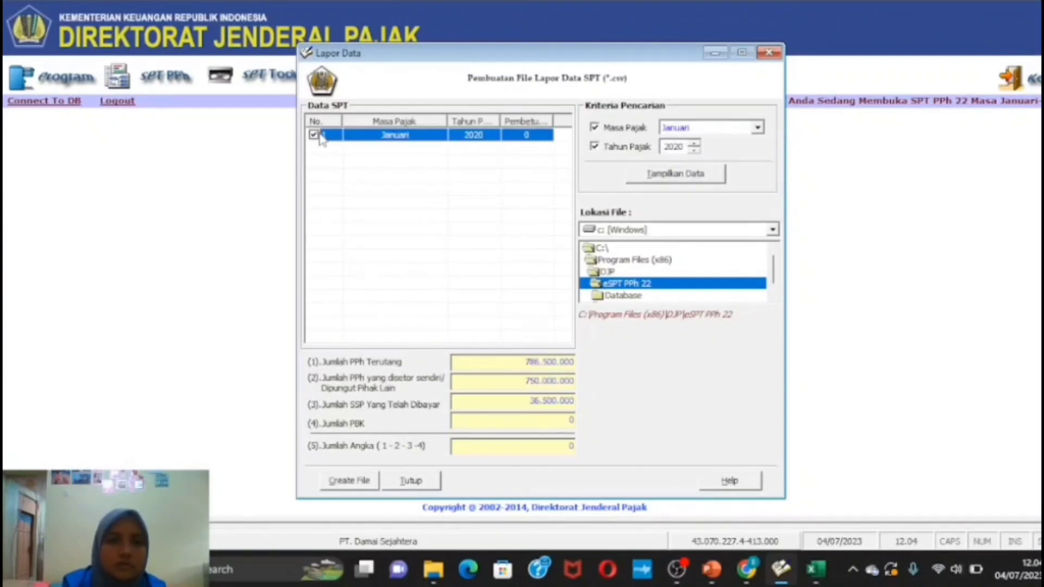
pyautogui.click(668, 287)
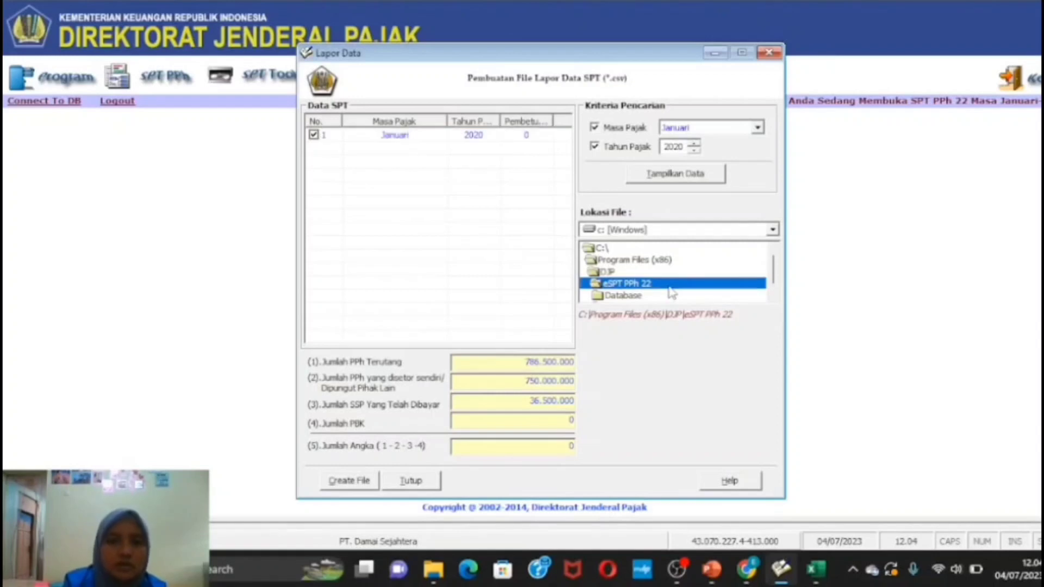
pyautogui.click(360, 486)
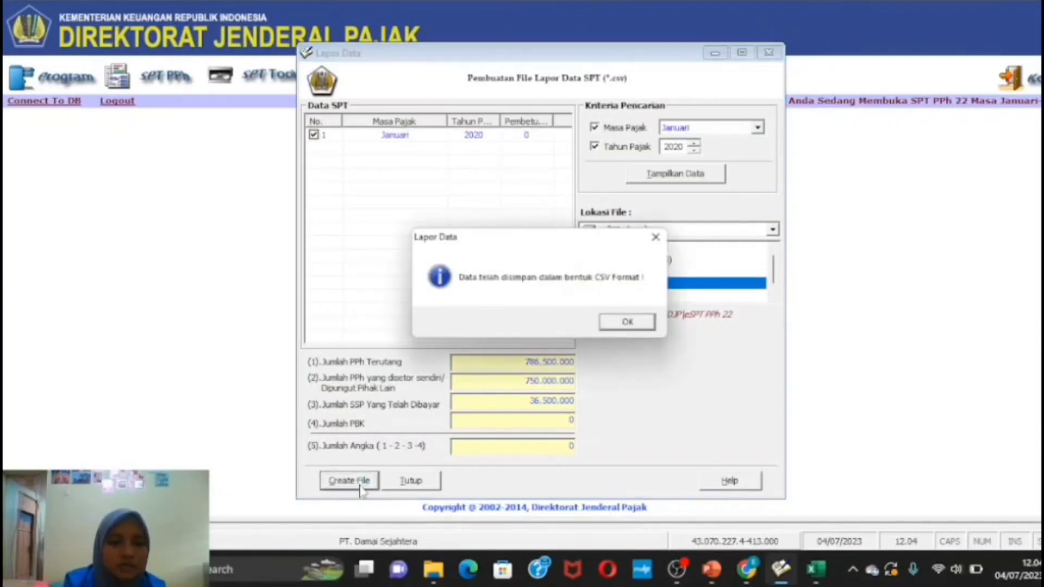
pyautogui.click(636, 325)
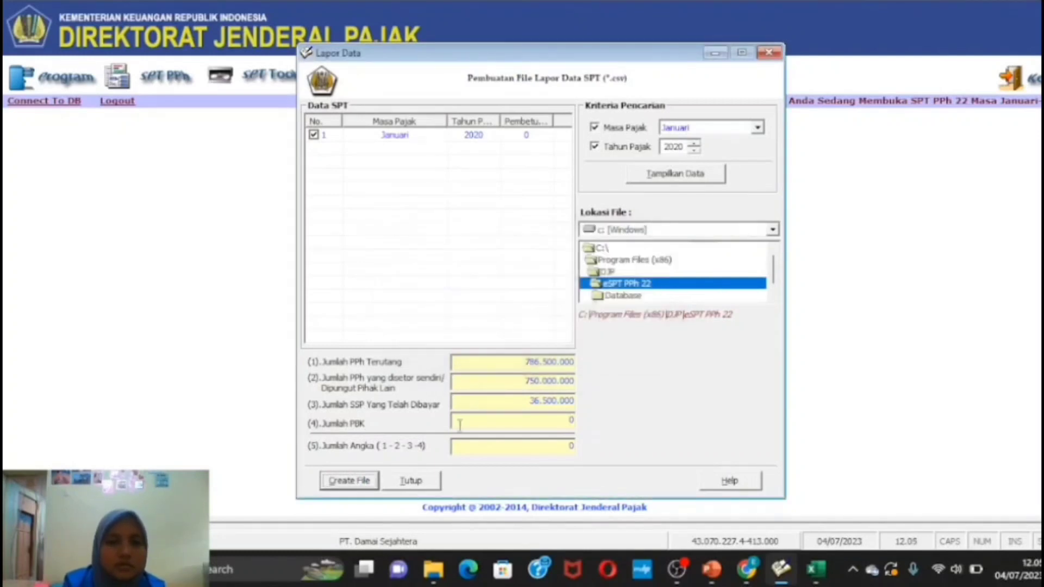
pyautogui.click(412, 482)
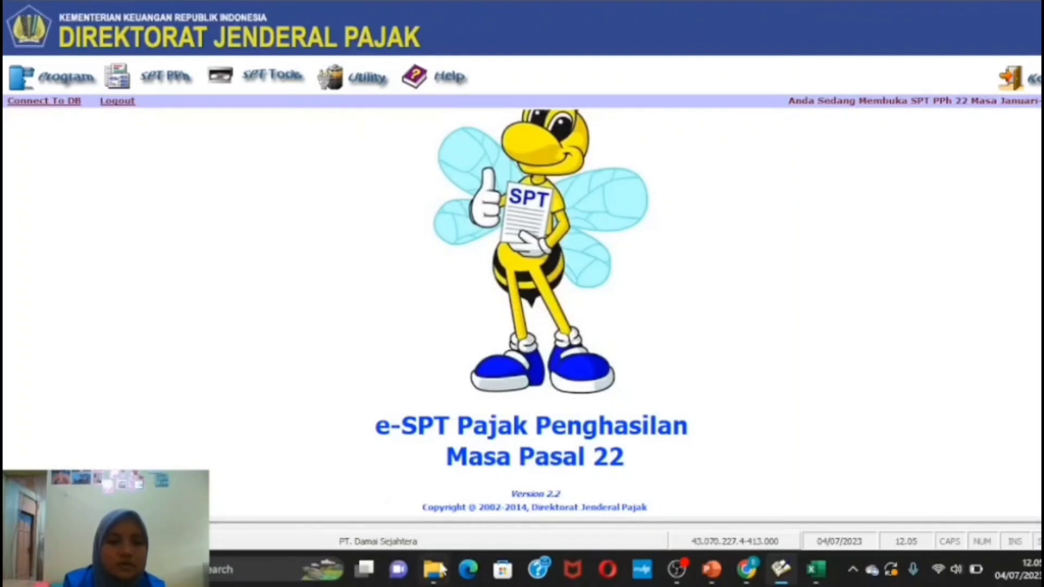
# - Browse to C:\Program Files (x86)\DJP\eSPT PPh 22 to find the CSV, then return to the PPT E-SPT presentation
pyautogui.moveTo(434, 568)
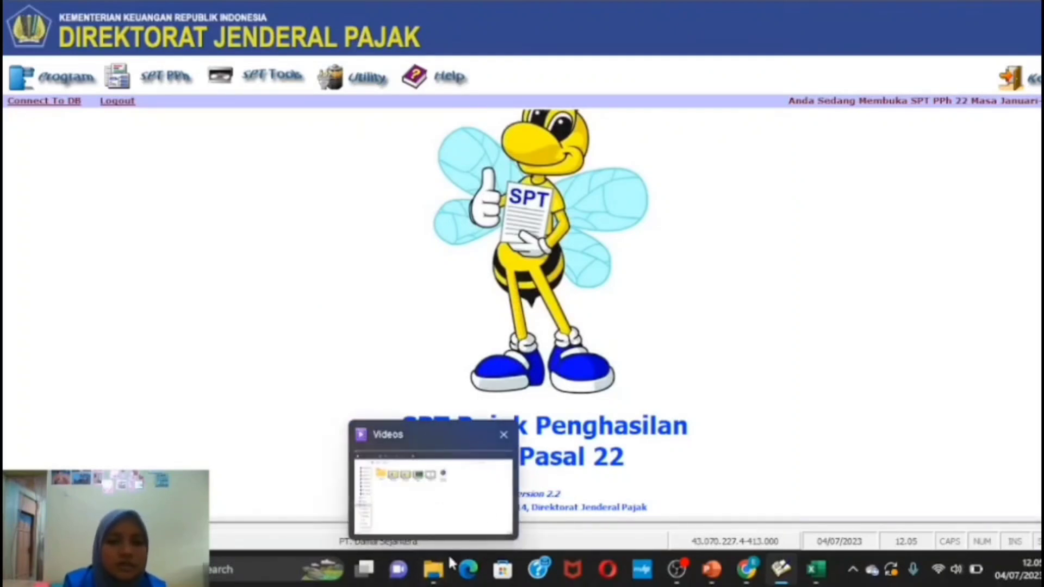
pyautogui.click(435, 571)
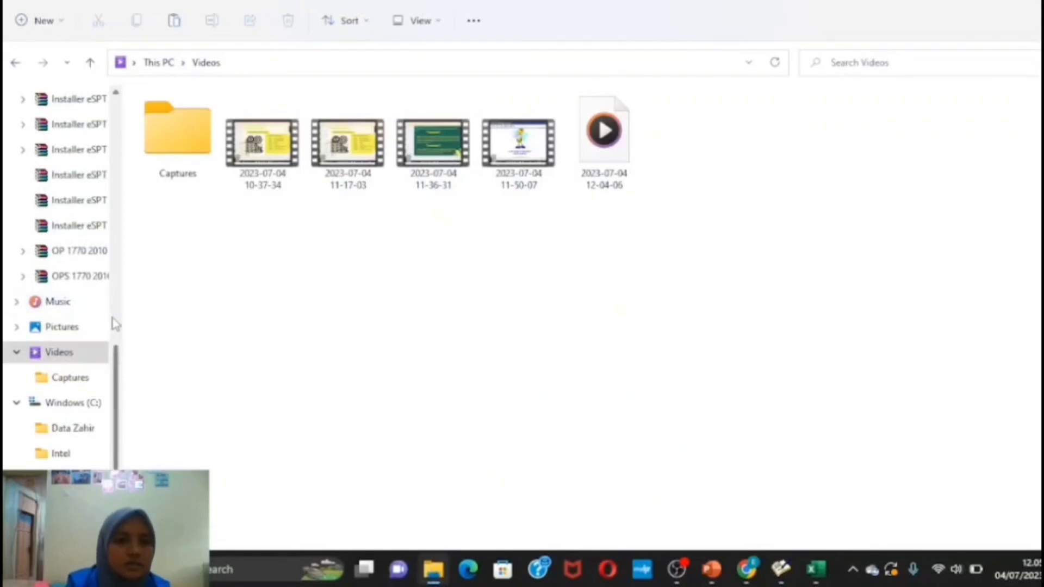
pyautogui.click(92, 407)
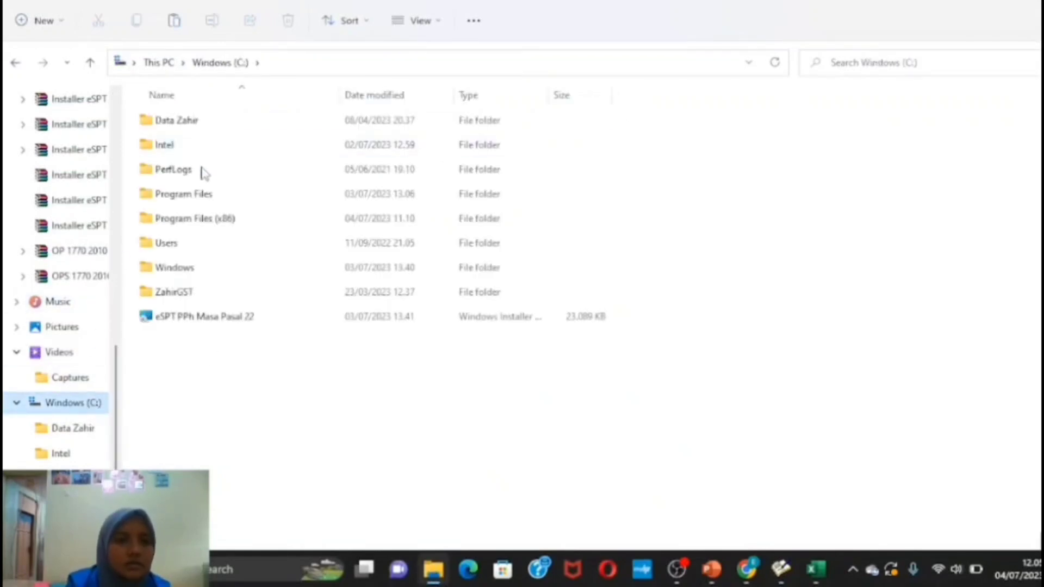
pyautogui.doubleClick(212, 219)
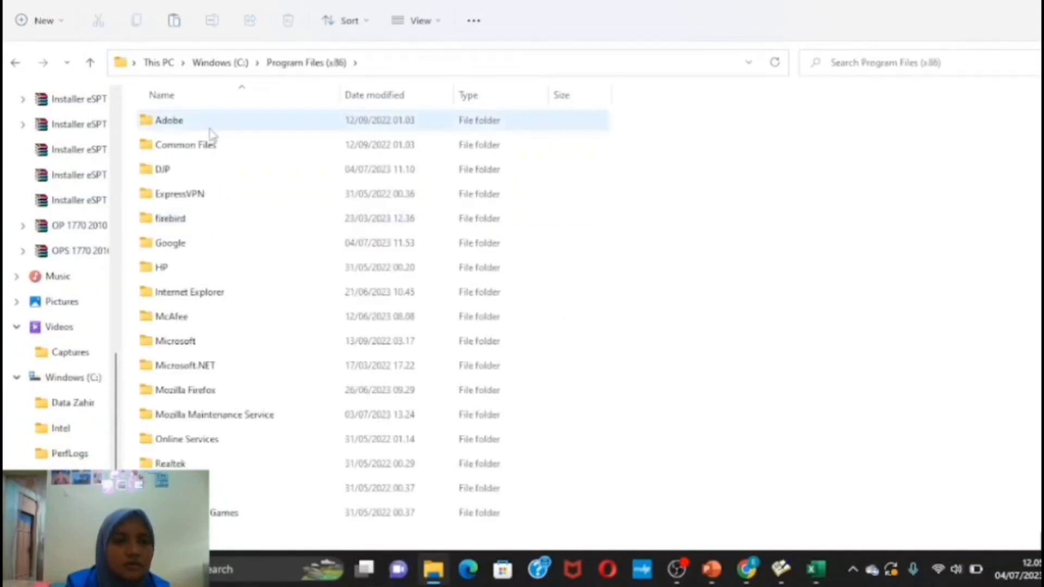
pyautogui.click(197, 178)
pyautogui.doubleClick(197, 180)
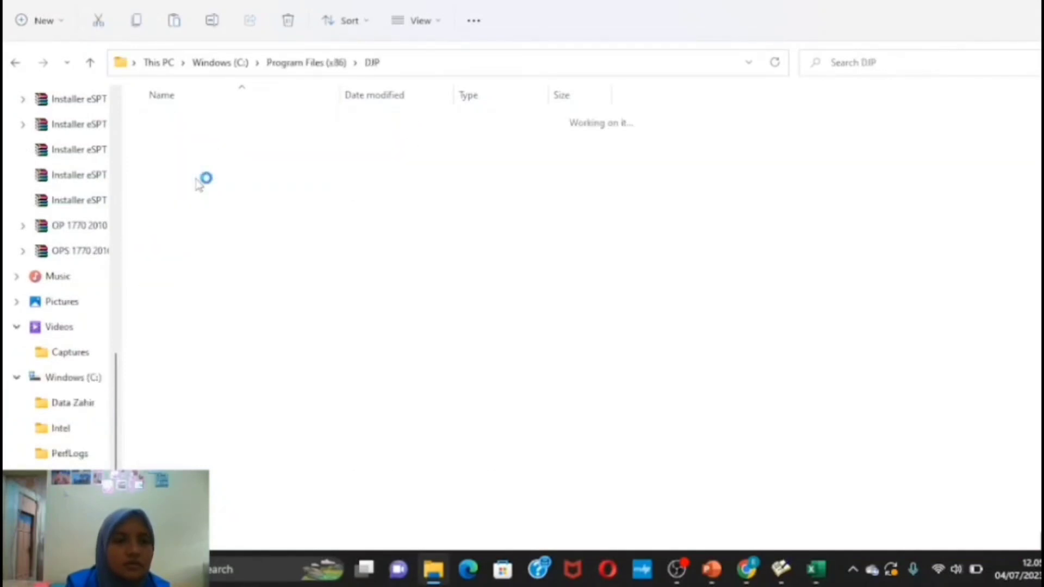
pyautogui.doubleClick(242, 128)
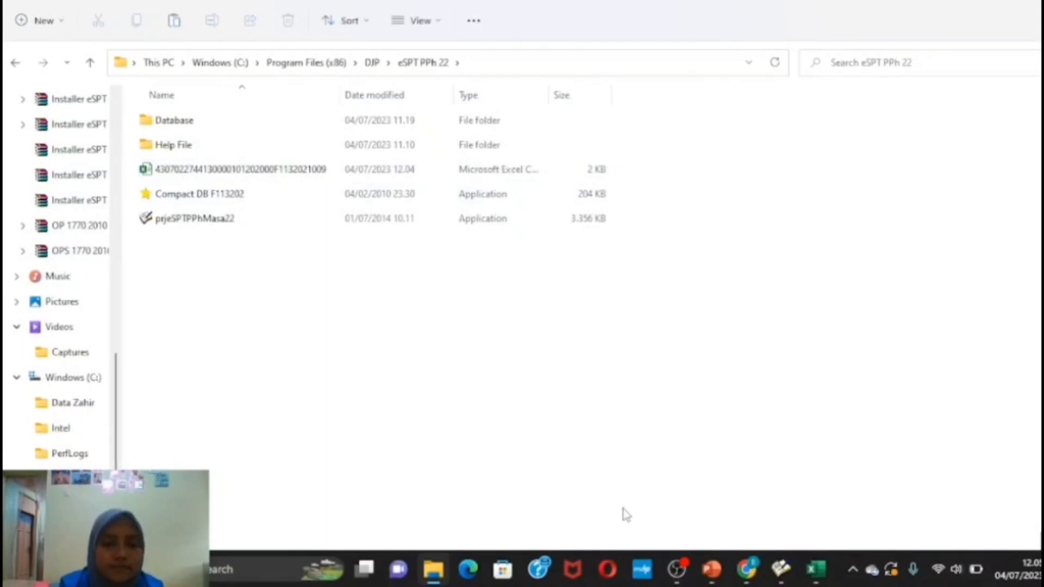
pyautogui.moveTo(711, 578)
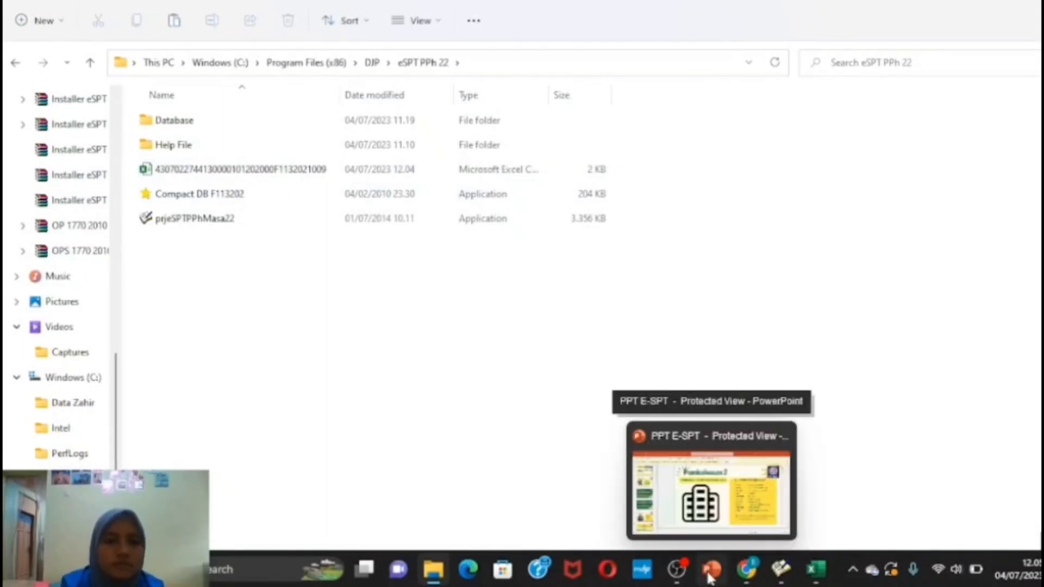
pyautogui.click(710, 575)
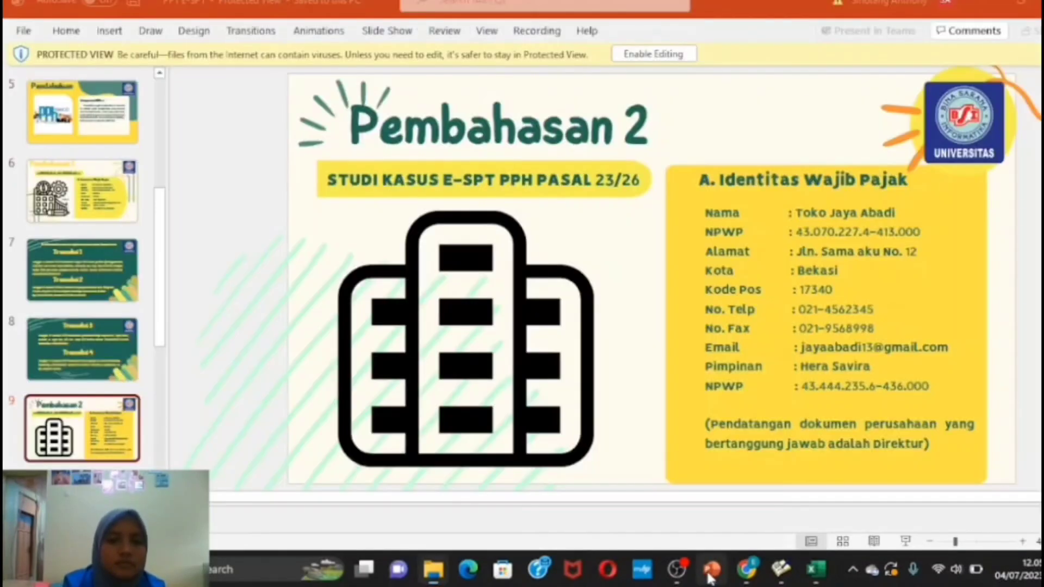
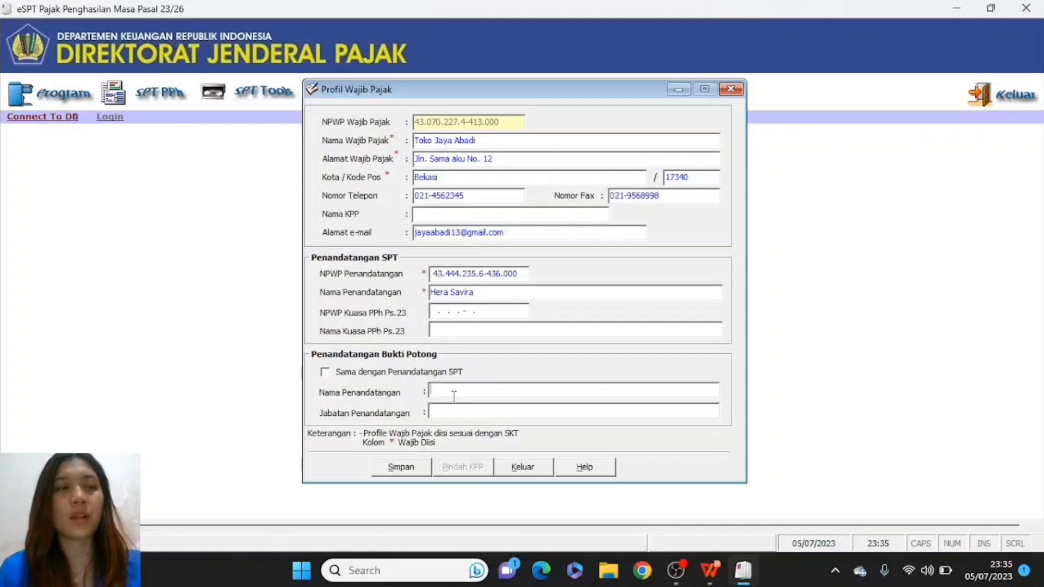
# - Enter the slip signer's name with position Direktur, then save the taxpayer profile
pyautogui.click(454, 395)
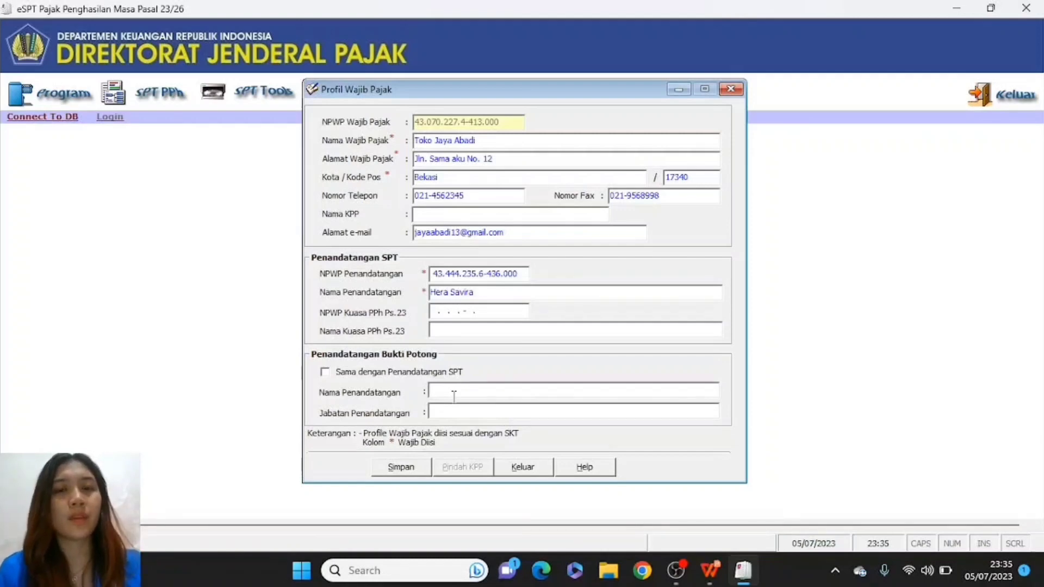
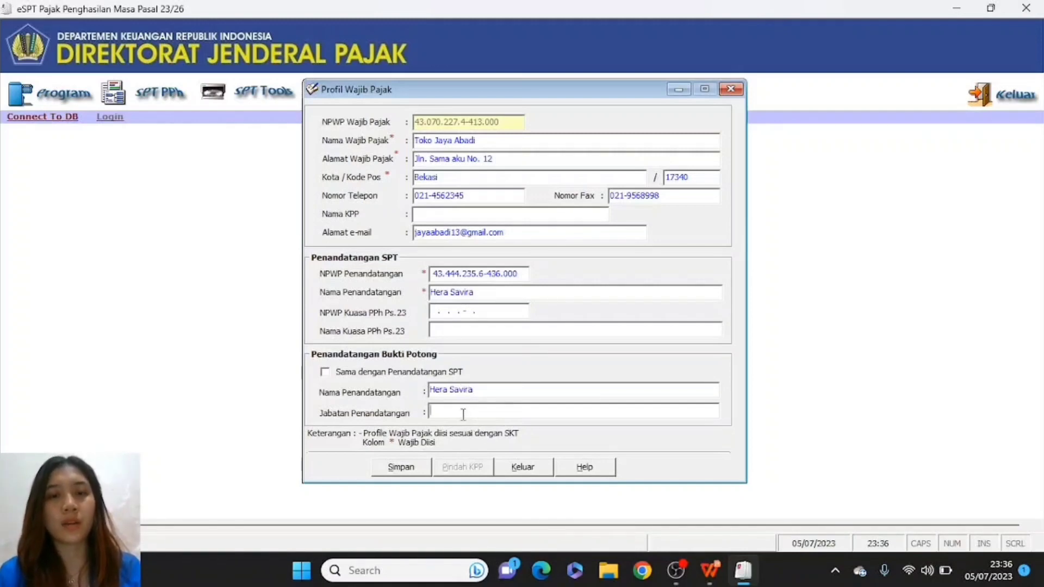
pyautogui.write('Direktur')
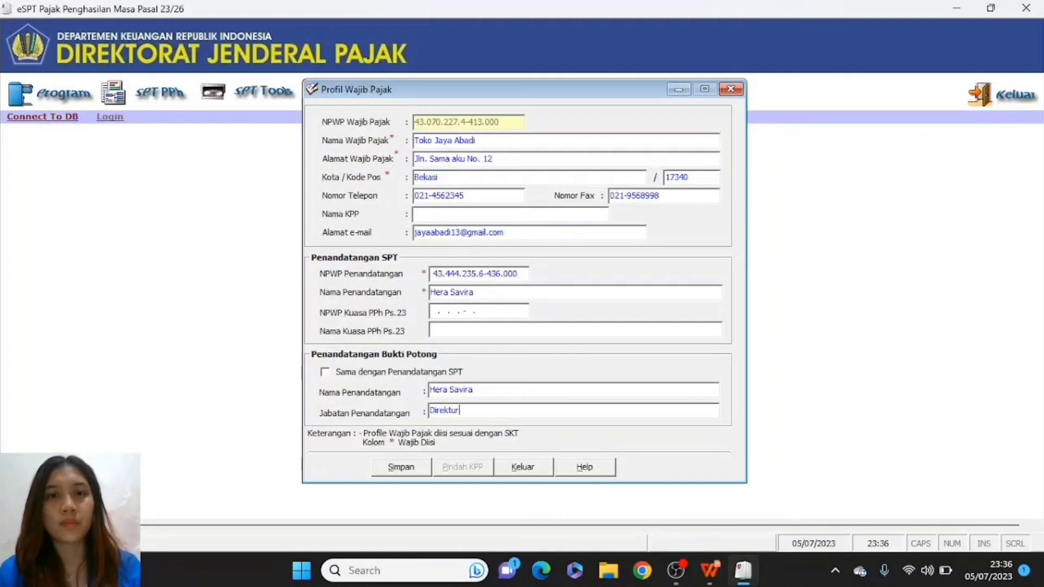
pyautogui.hotkey('alt', 'Tab')
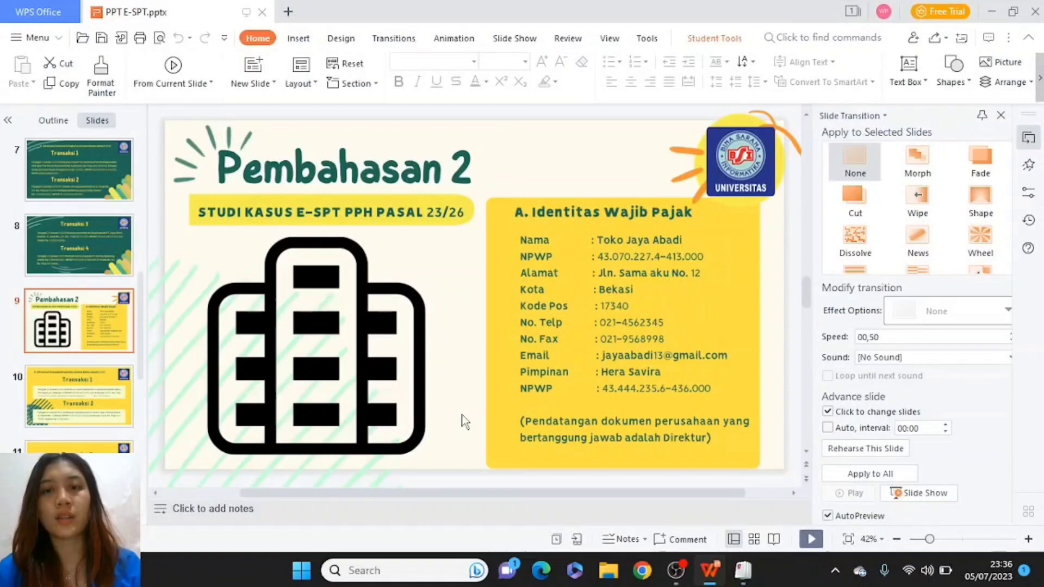
pyautogui.hotkey('alt', 'Tab')
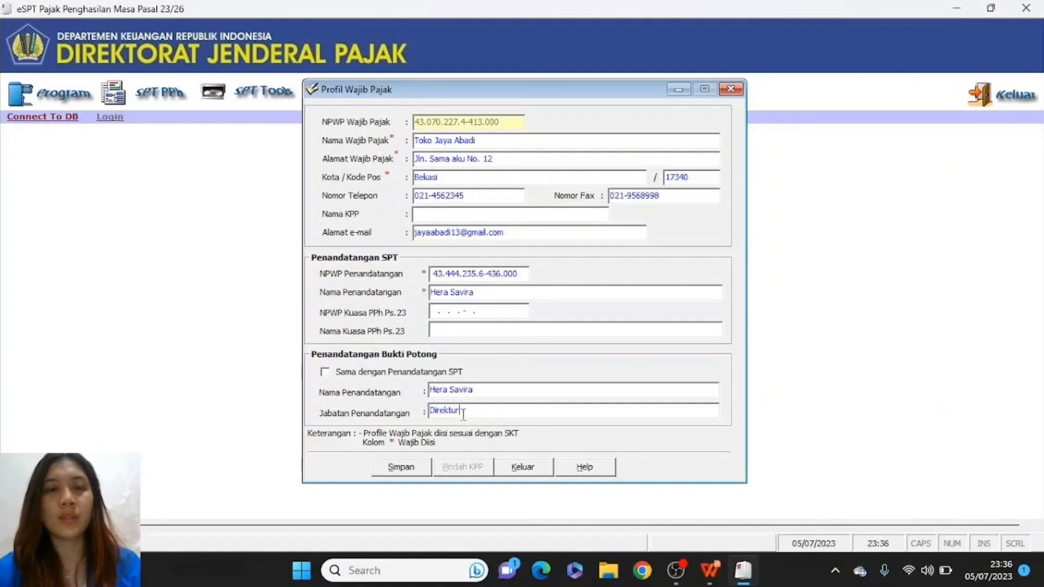
pyautogui.click(408, 470)
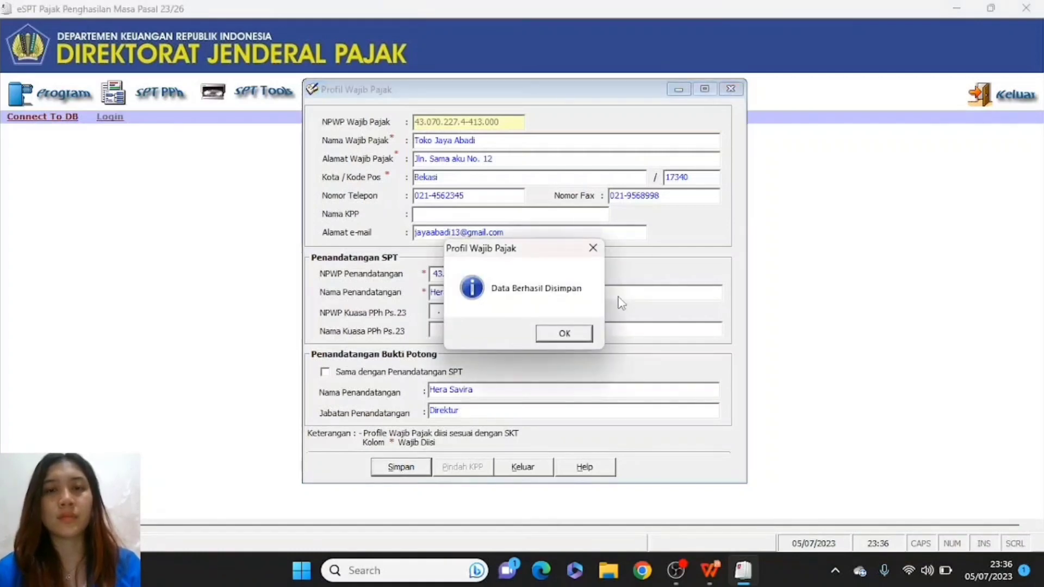
pyautogui.click(575, 337)
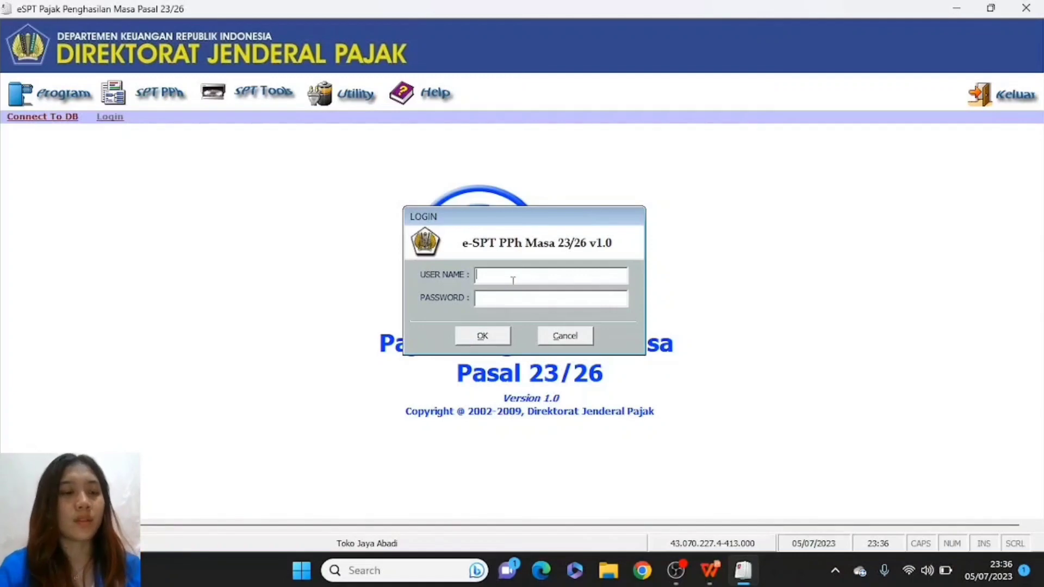
# - Log in as ADMINISTRATOR with the account password, typed in capitals
pyautogui.press('capslock')
pyautogui.write('A')
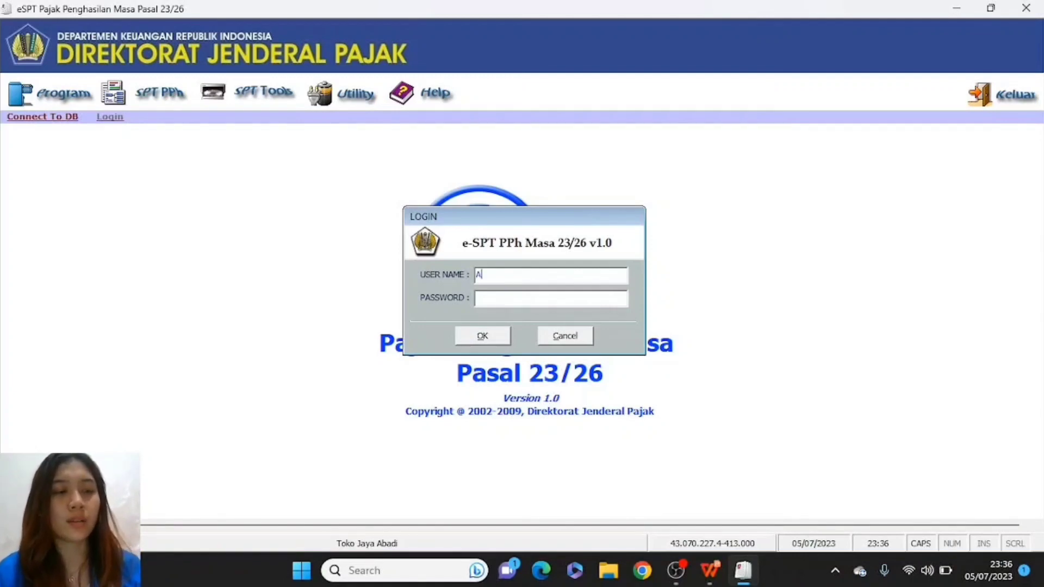
pyautogui.write('DMINIS')
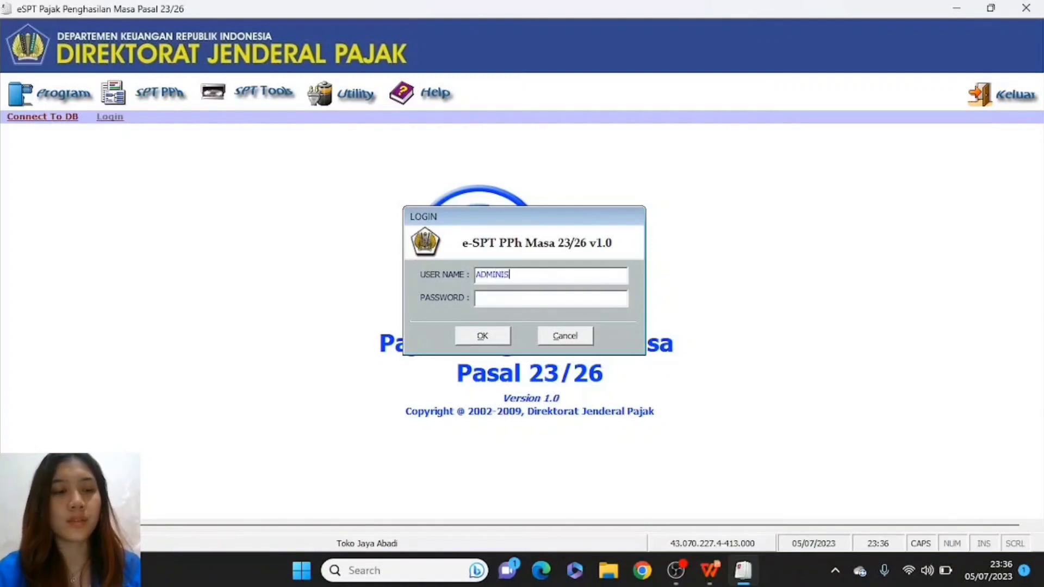
pyautogui.write('TRATOR')
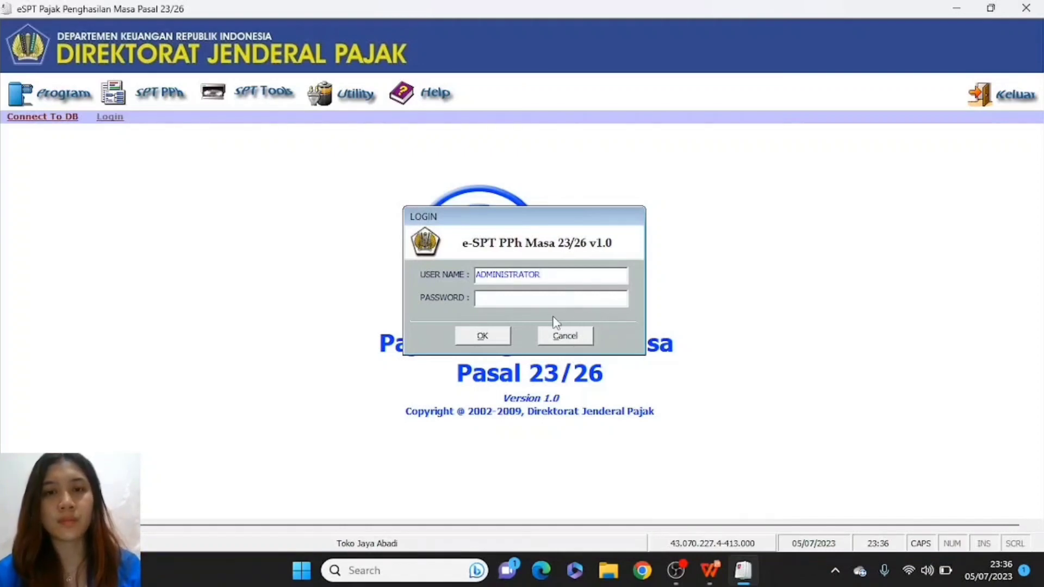
pyautogui.click(528, 301)
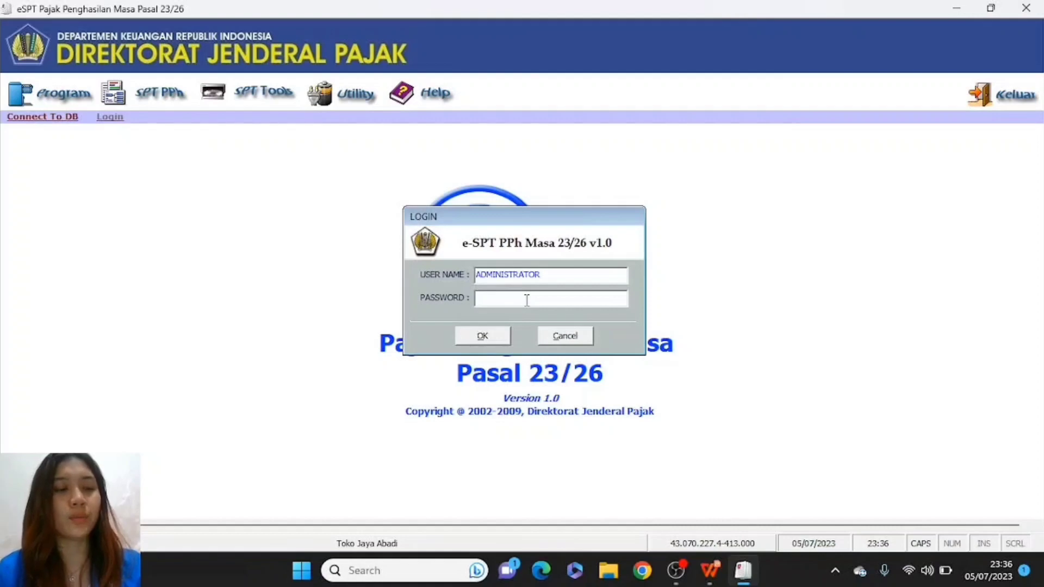
pyautogui.write('123')
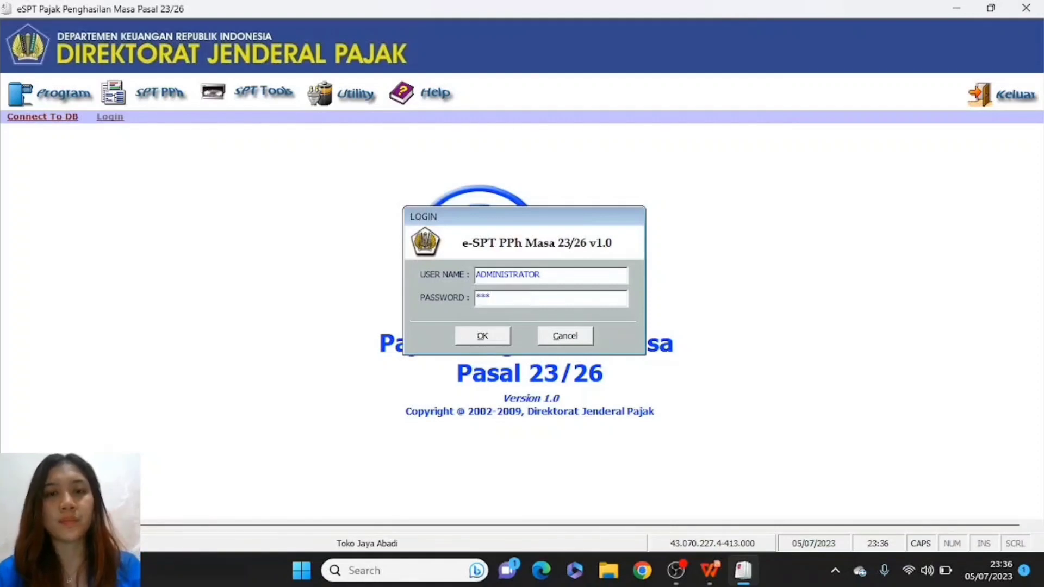
pyautogui.click(483, 336)
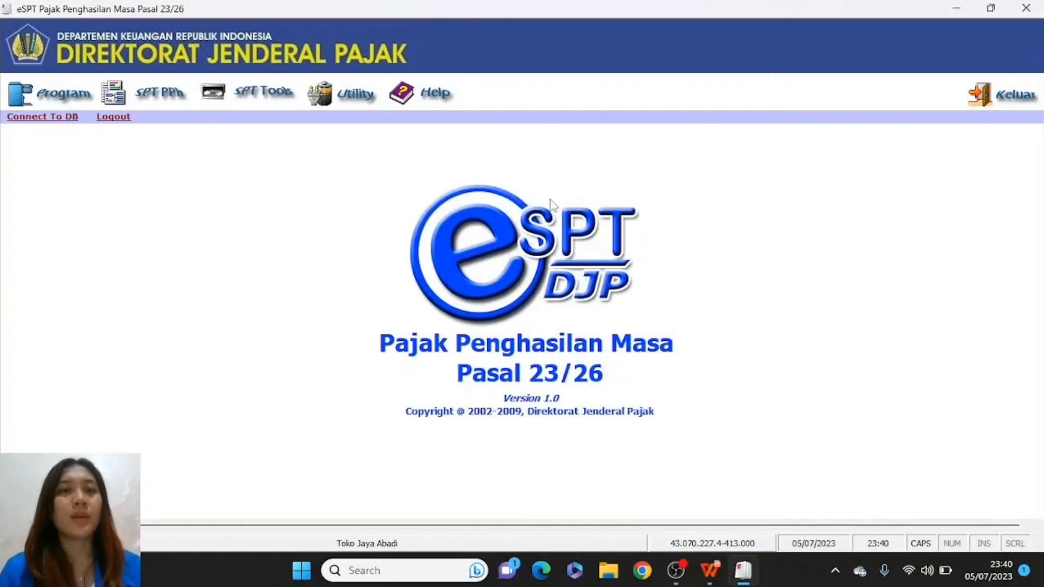
# - Create a new SPT for Masa Pajak January, Tahun Pajak 2020, and confirm it
pyautogui.click(41, 94)
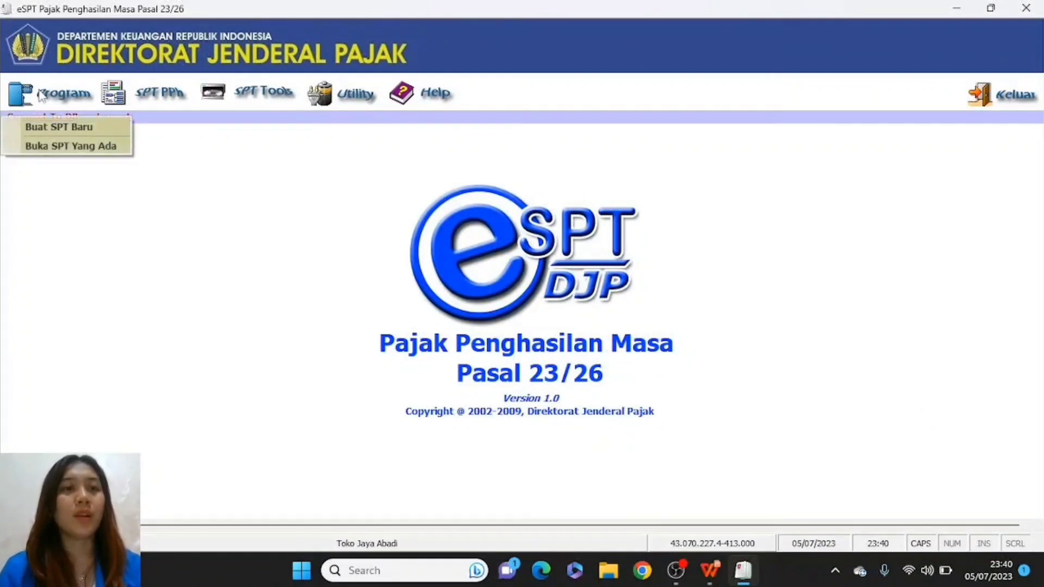
pyautogui.click(50, 126)
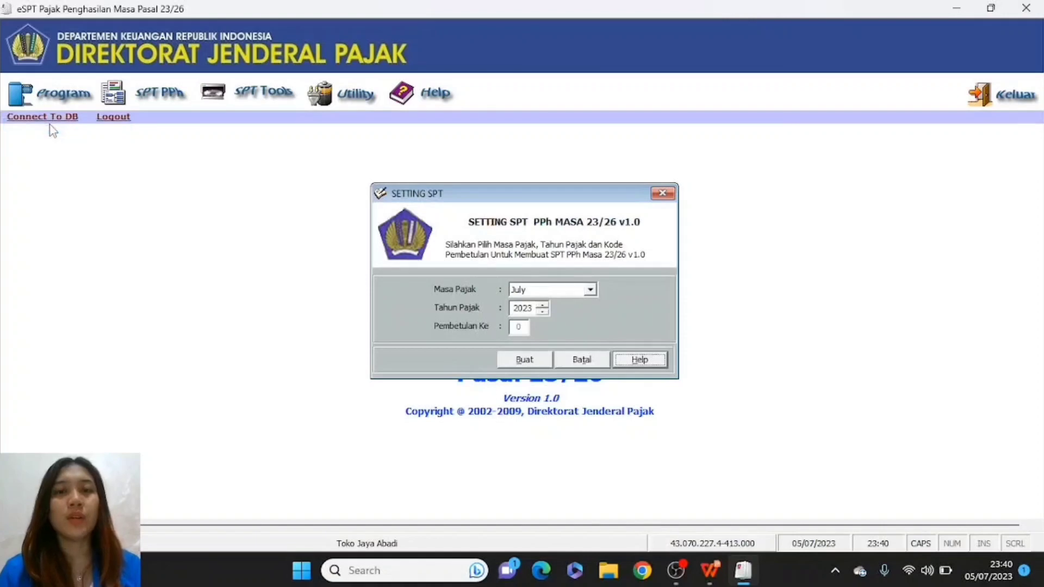
pyautogui.click(590, 290)
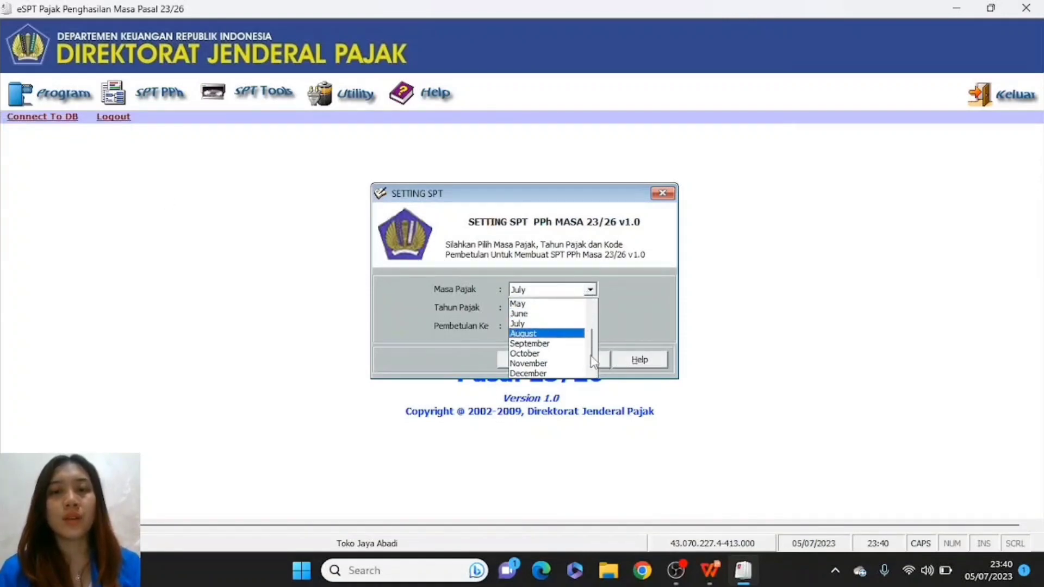
pyautogui.scroll(2, 549, 332)
pyautogui.click(556, 304)
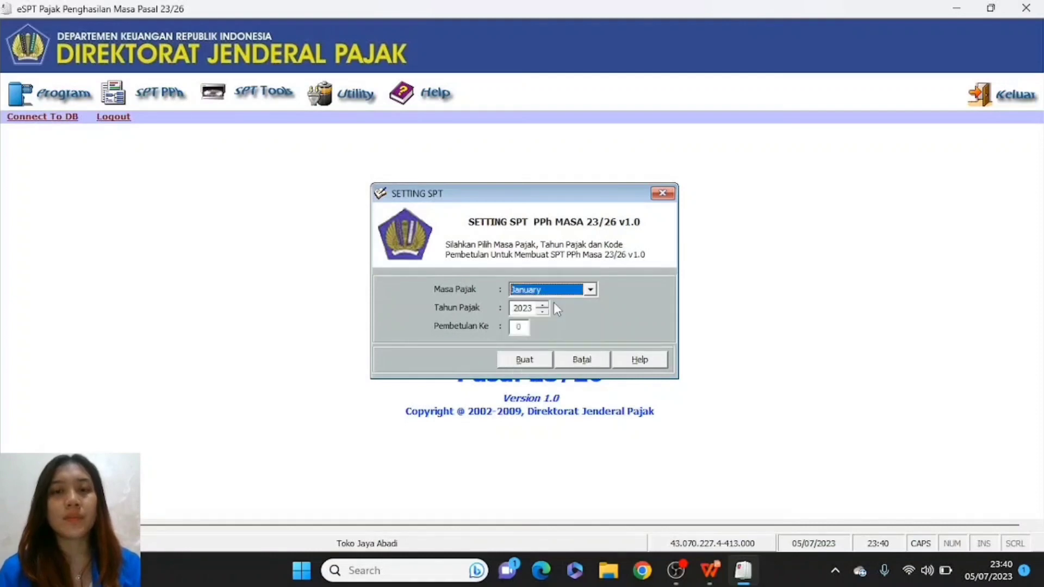
pyautogui.click(541, 306)
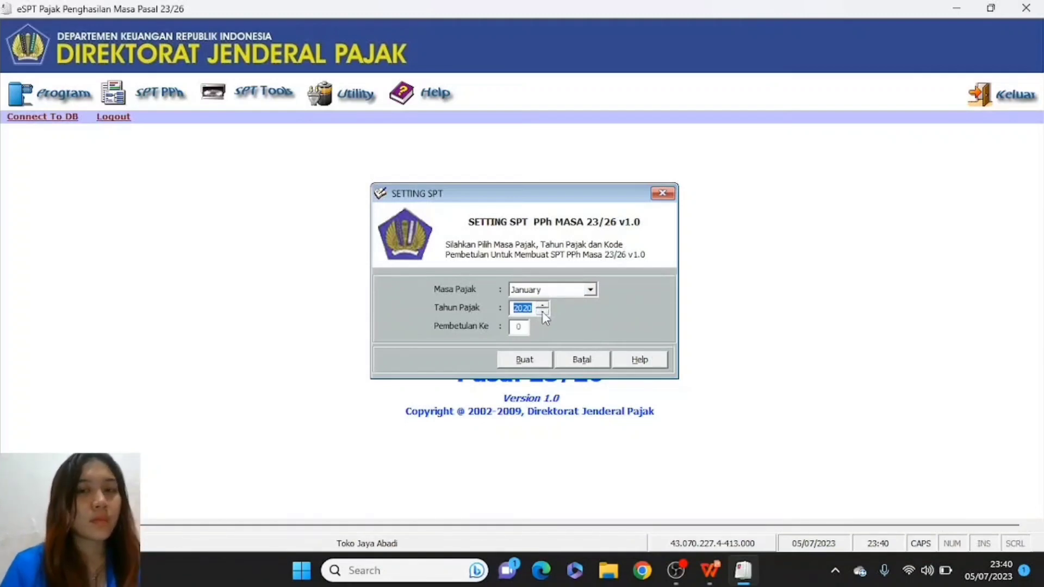
pyautogui.click(533, 361)
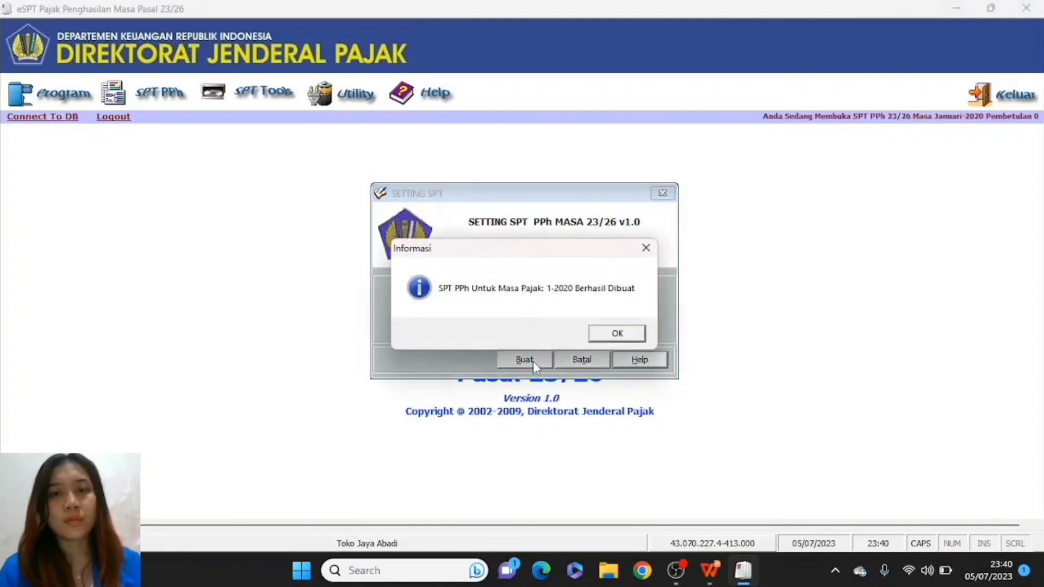
pyautogui.click(617, 334)
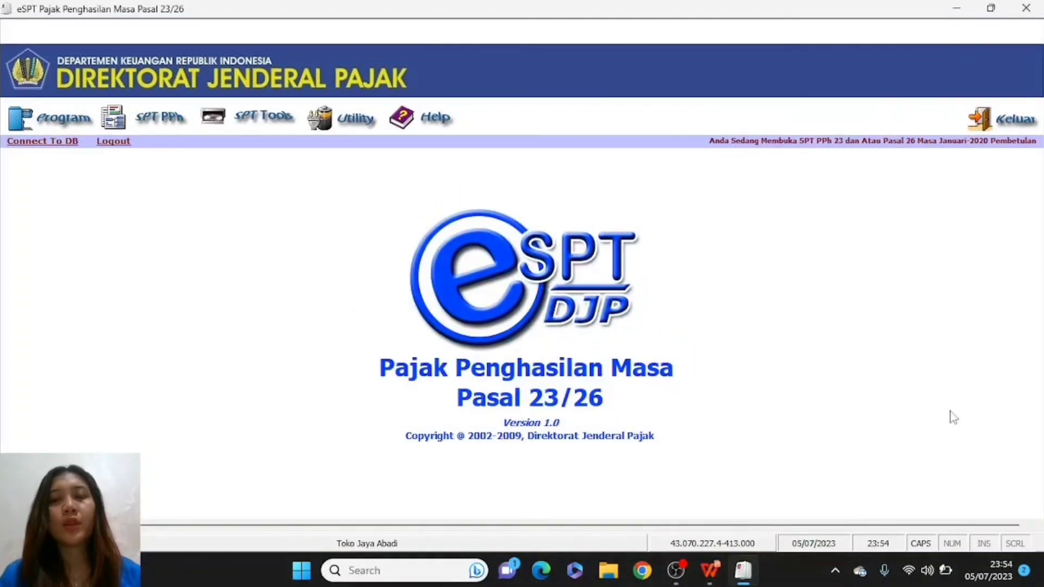
# - Open a new Bukti Potong PPh Pasal 23 form with withholding date 10/01/2020
pyautogui.click(142, 114)
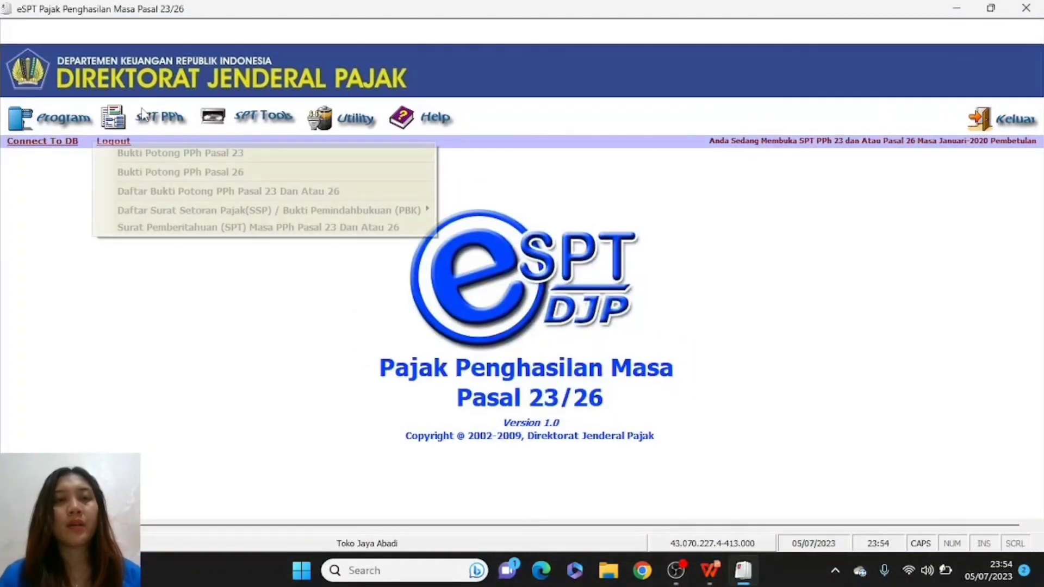
pyautogui.click(154, 153)
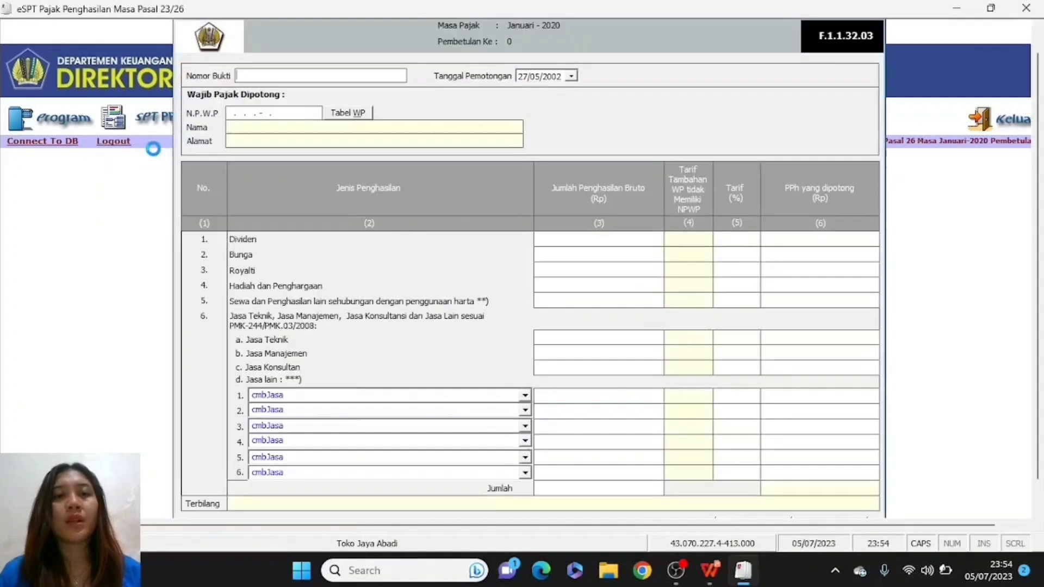
pyautogui.click(522, 78)
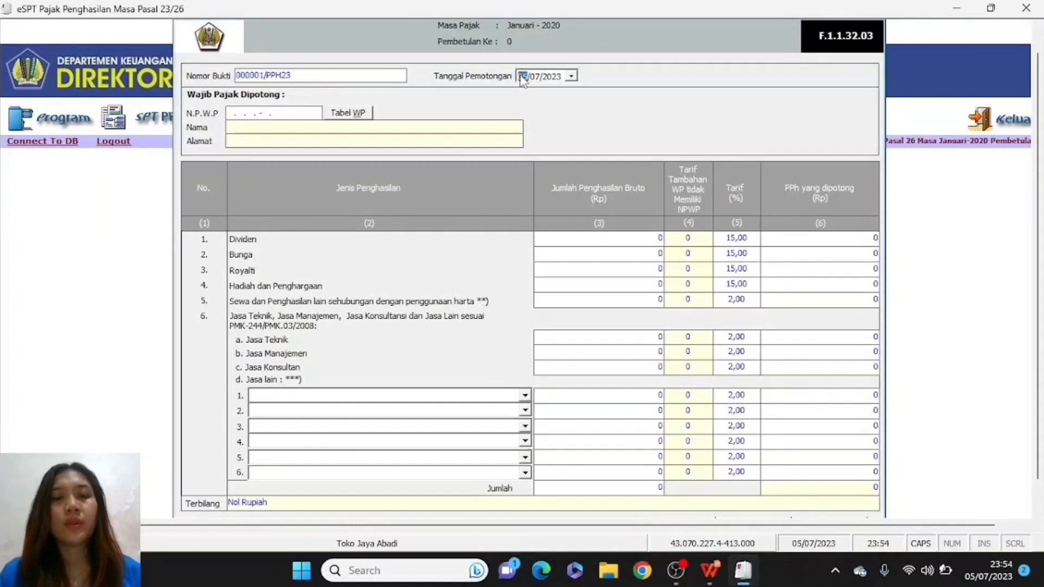
pyautogui.hotkey('alt', 'Tab')
pyautogui.hotkey('alt', 'Tab')
pyautogui.hotkey('alt', 'Tab')
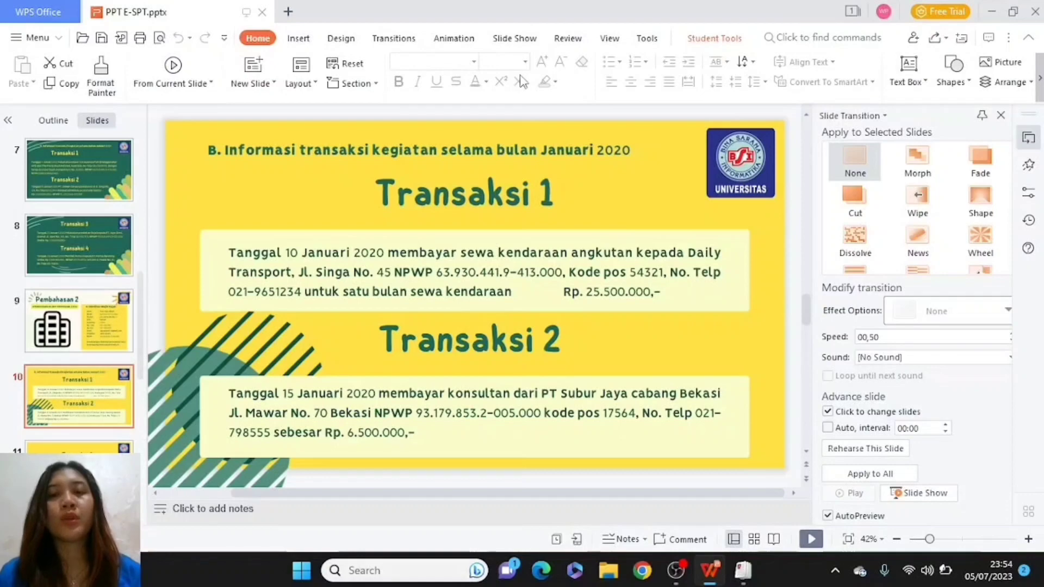
pyautogui.hotkey('alt', 'Tab')
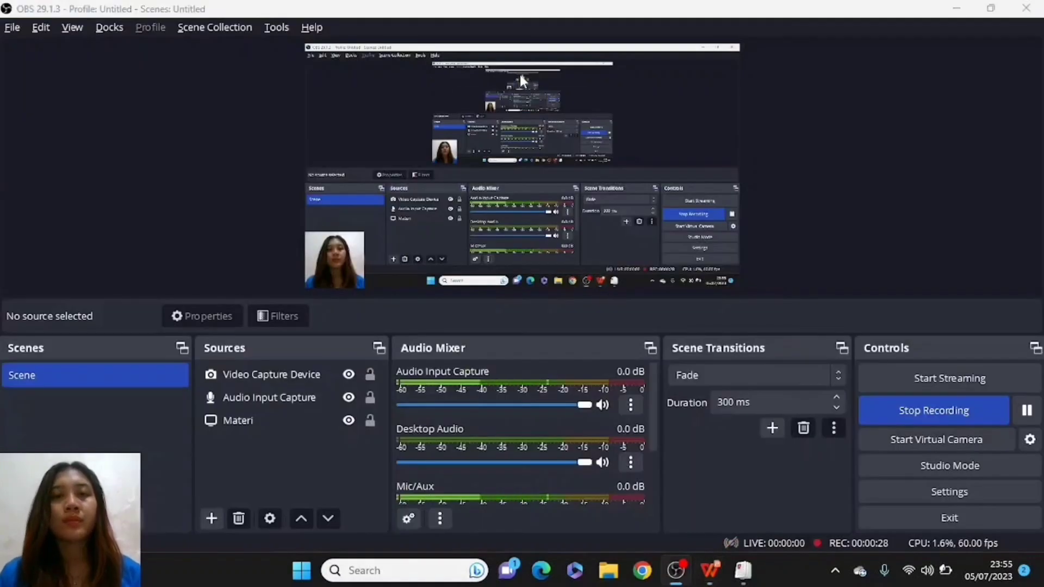
pyautogui.hotkey('alt', 'Tab')
pyautogui.press('Tab')
pyautogui.click(522, 77)
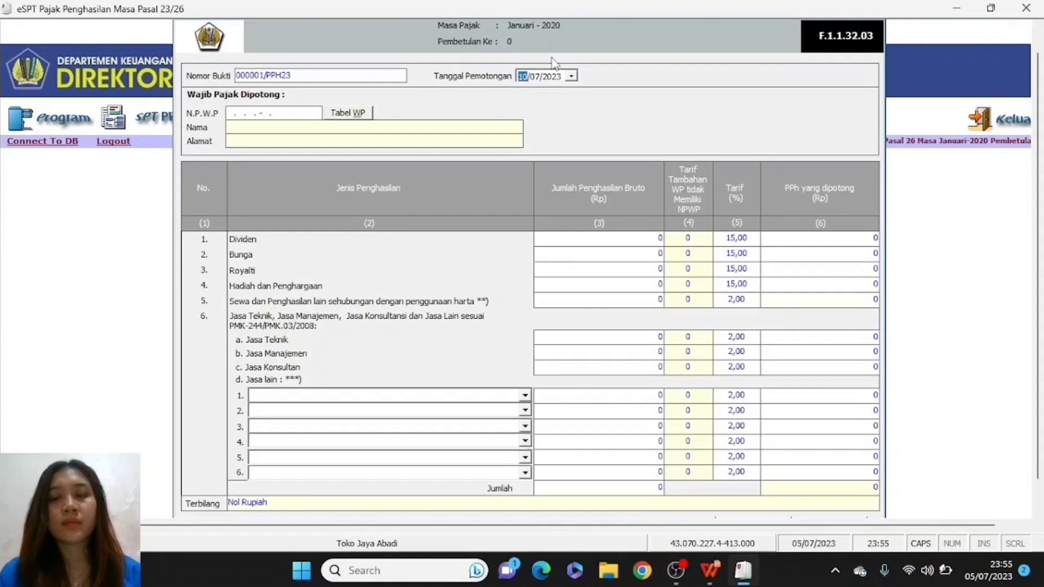
pyautogui.press('Right')
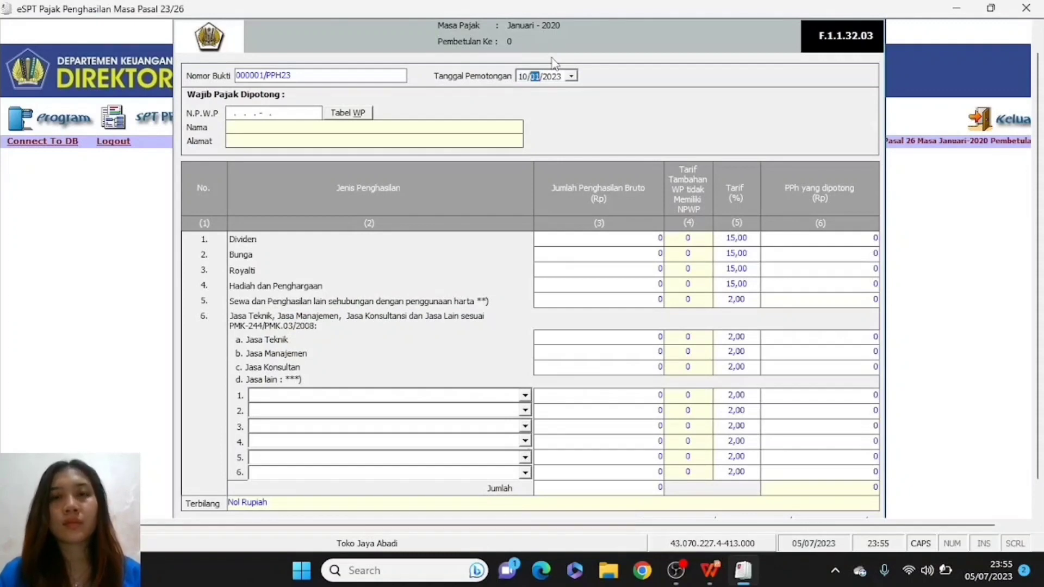
pyautogui.press('Right')
pyautogui.write('2020')
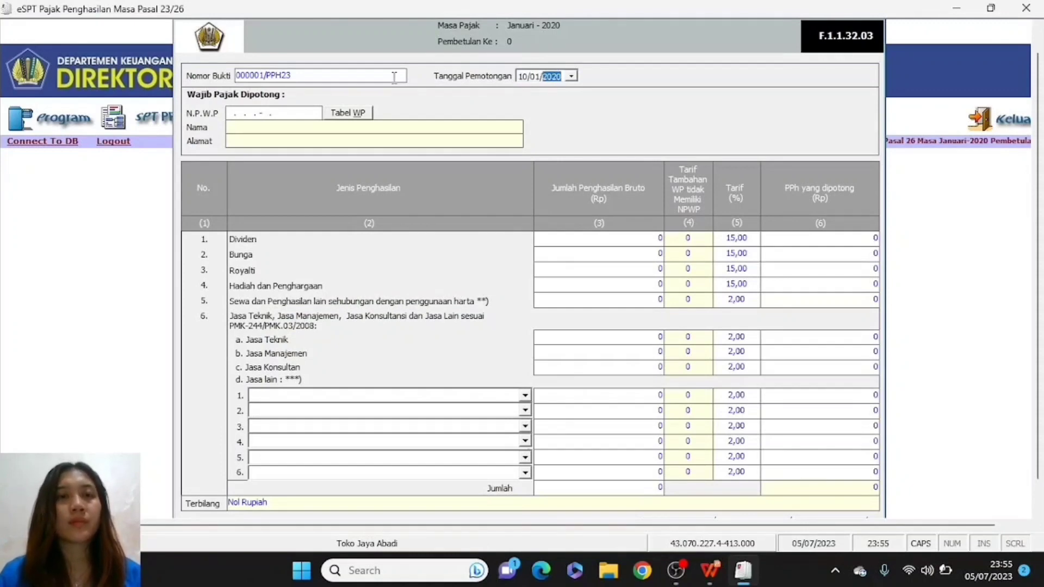
# - Enter DAILY TRANSPORT's NPWP on slip 000001/PPH23, checking the digits against the slide
pyautogui.click(227, 114)
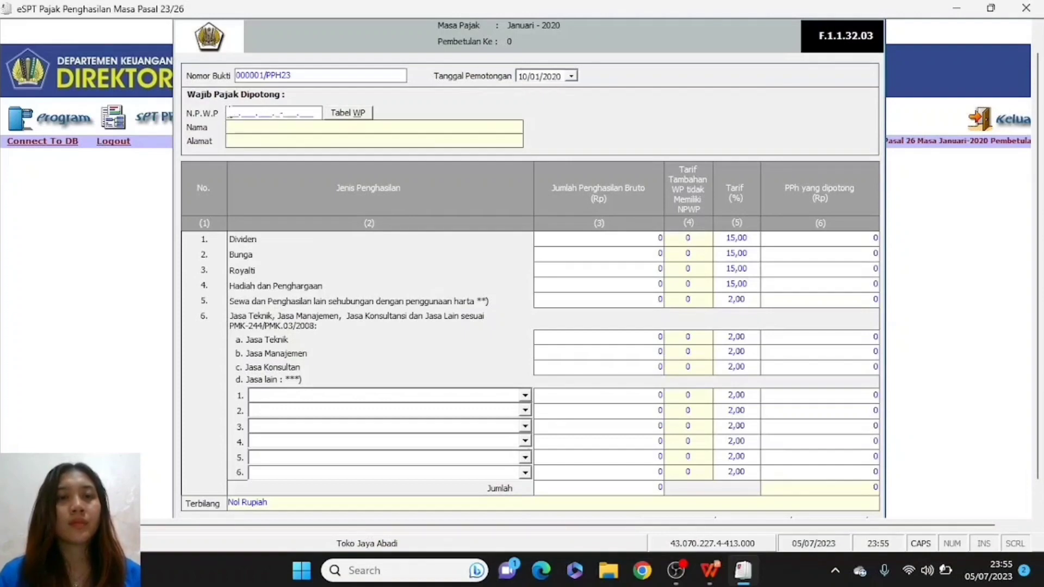
pyautogui.hotkey('alt', 'Tab')
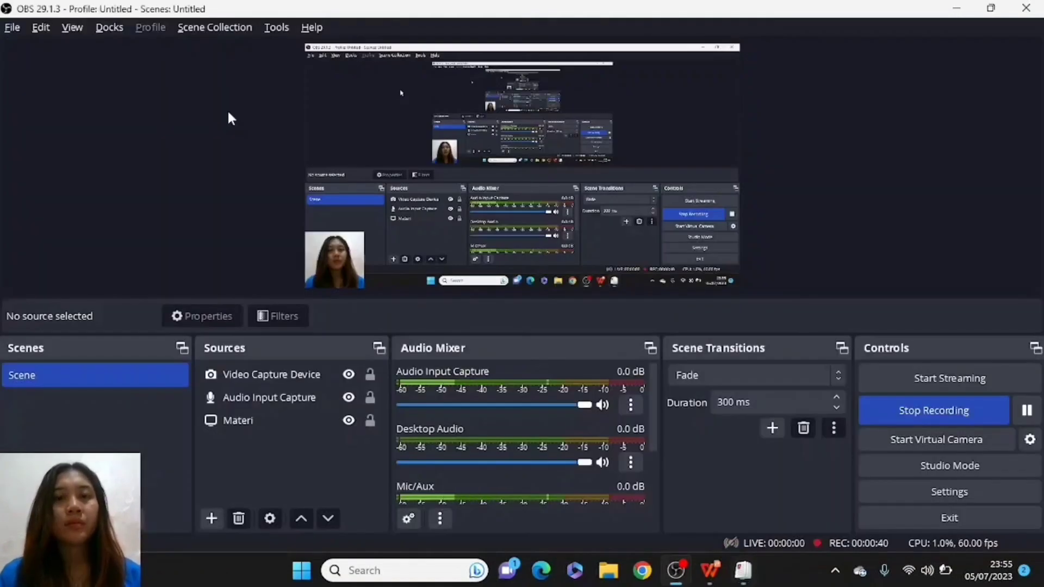
pyautogui.hotkey('alt', 'Tab')
pyautogui.hotkey('alt', 'Tab')
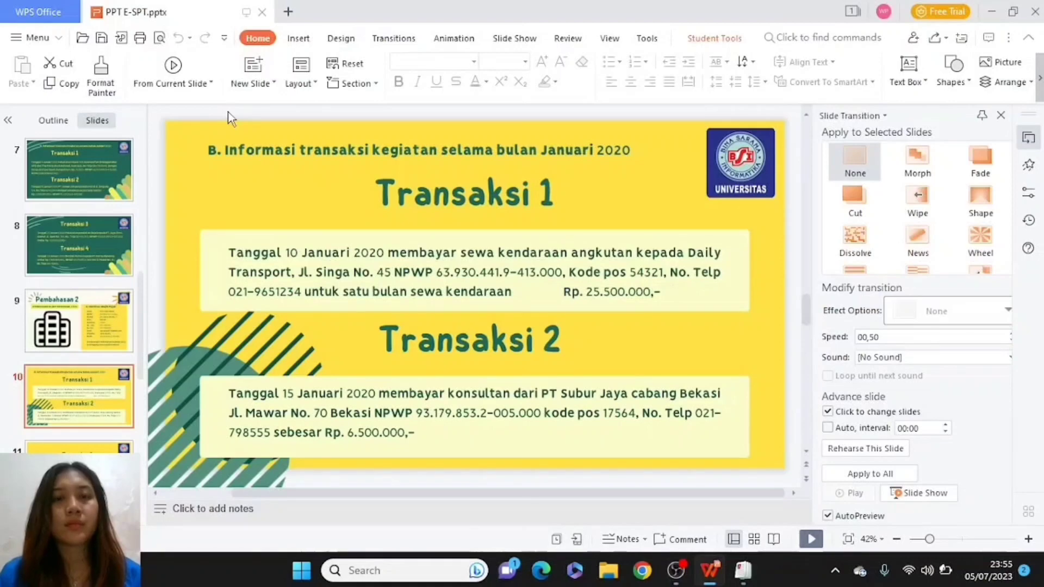
pyautogui.hotkey('alt', 'Tab')
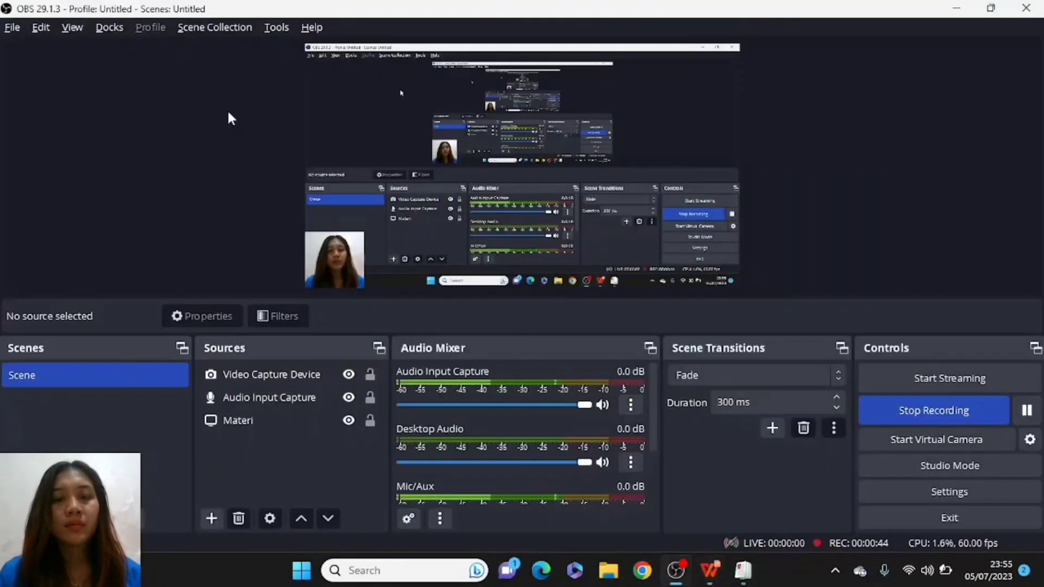
pyautogui.hotkey('alt', 'Tab')
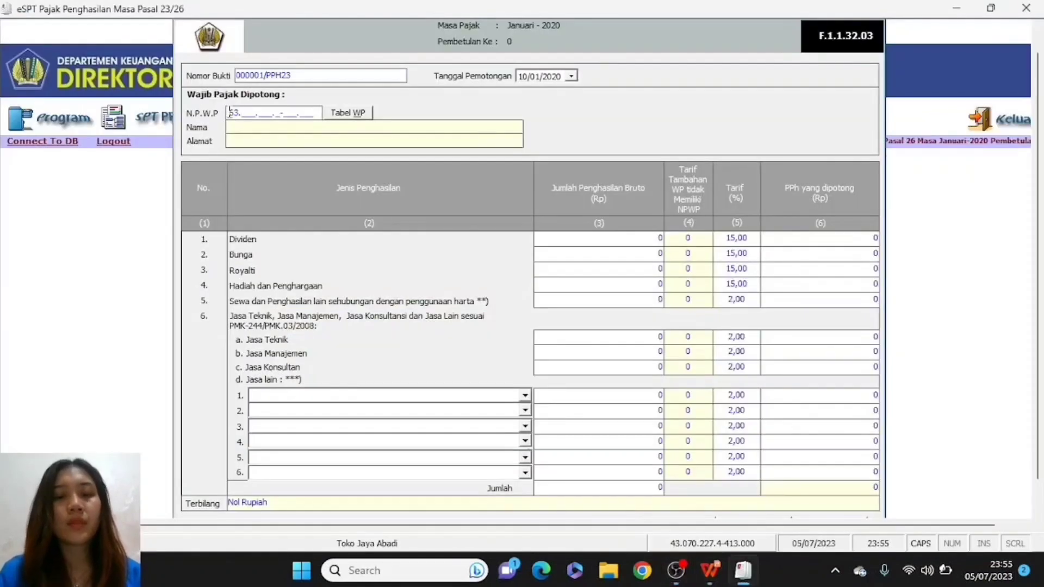
pyautogui.write('930.')
pyautogui.hotkey('alt', 'Tab')
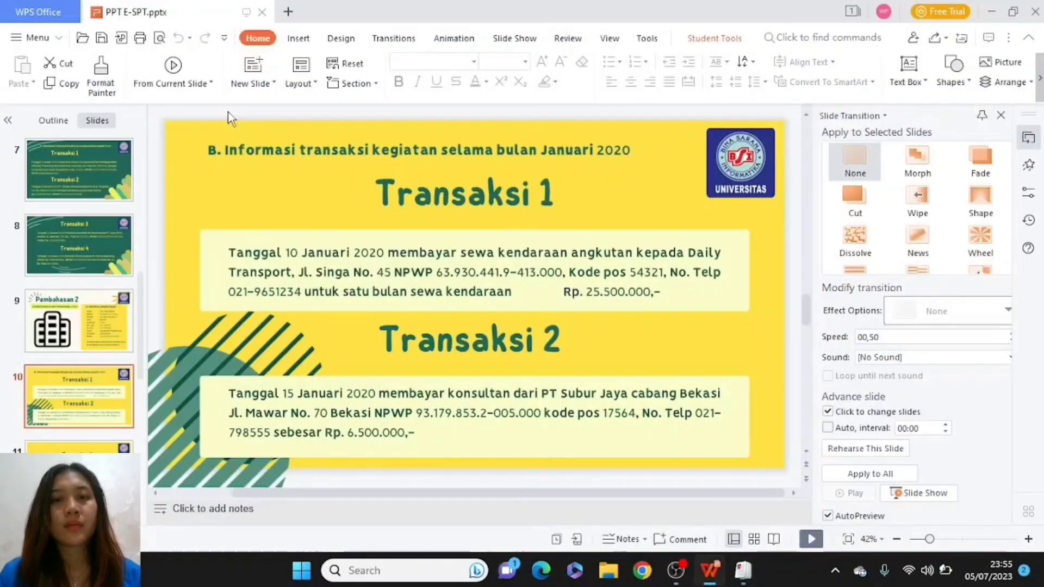
pyautogui.hotkey('alt', 'Tab')
pyautogui.press('Tab')
pyautogui.hotkey('shift', 'Tab')
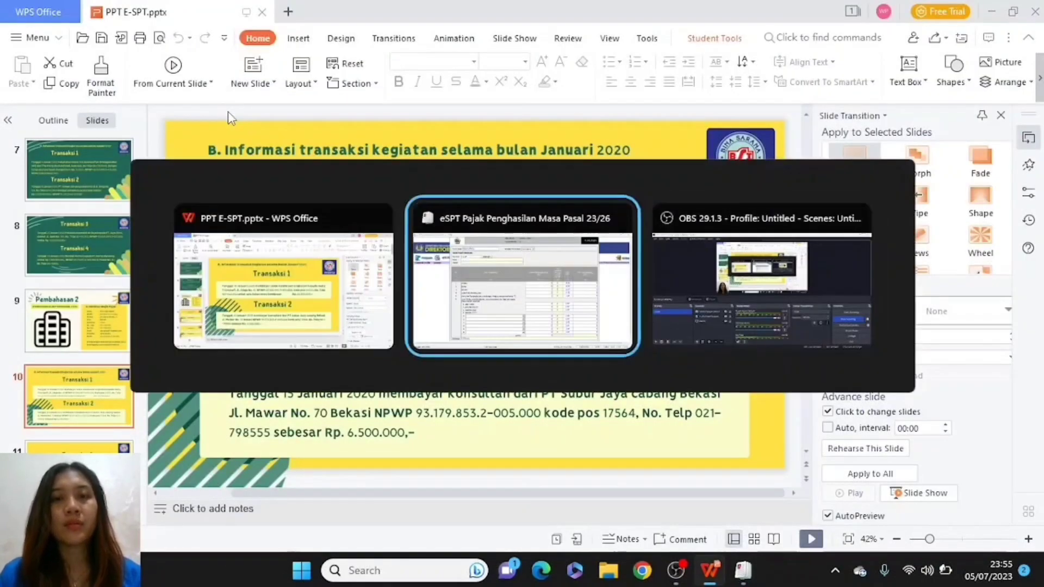
pyautogui.write('441.')
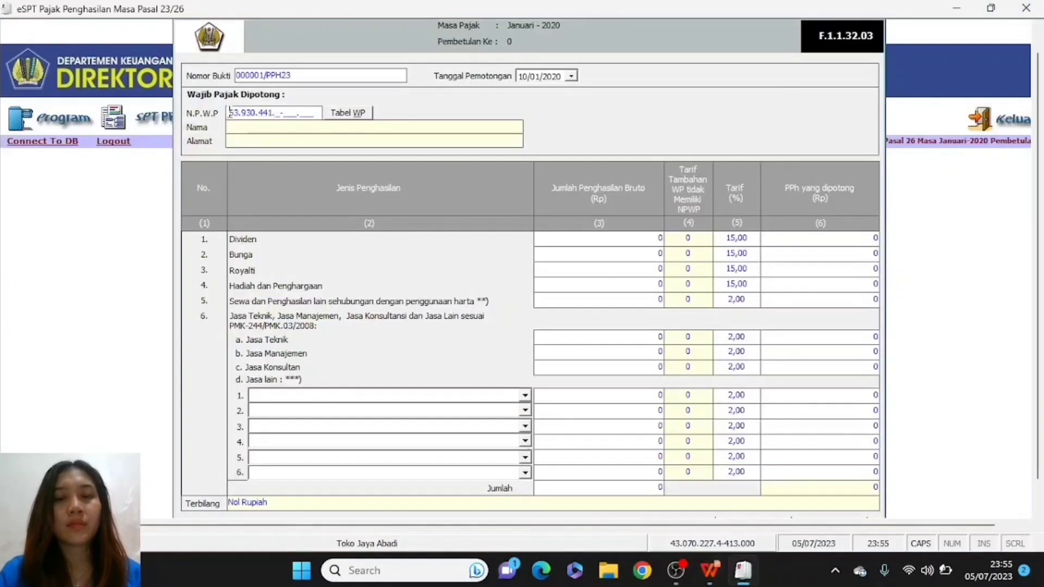
pyautogui.write('9')
pyautogui.hotkey('alt', 'Tab')
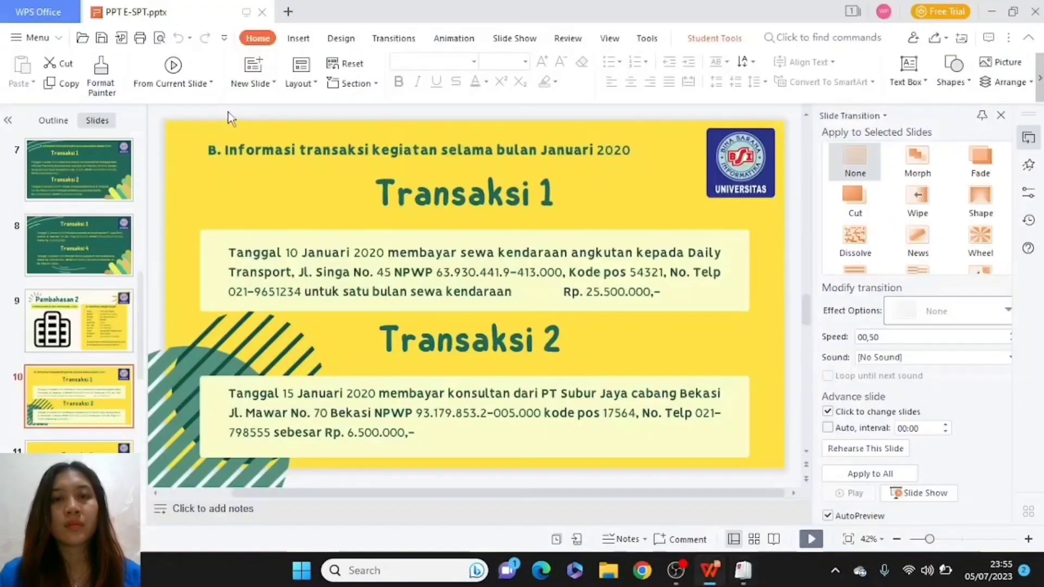
pyautogui.hotkey('alt', 'Tab')
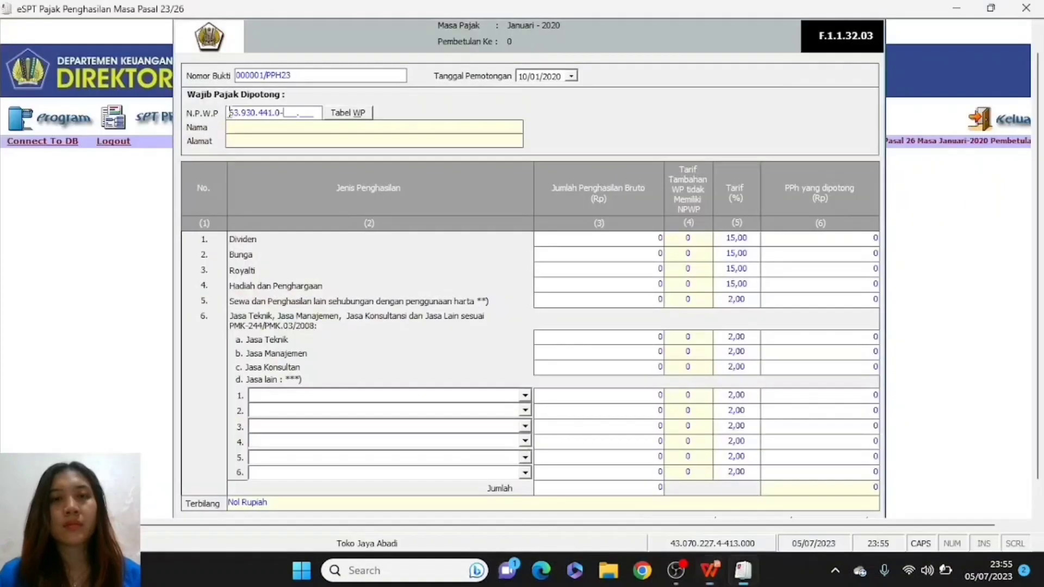
pyautogui.write('9')
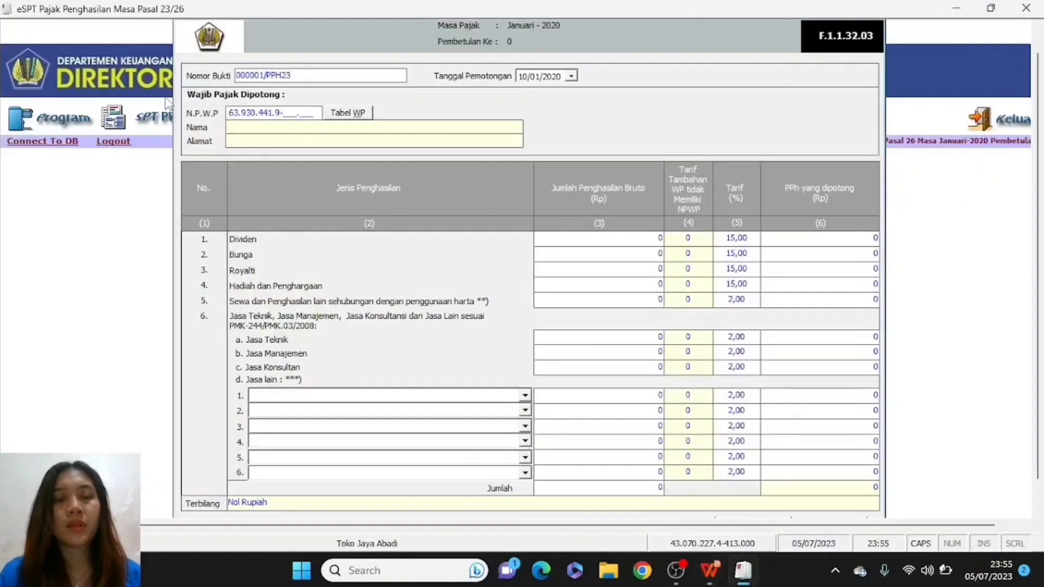
pyautogui.hotkey('alt', 'Tab')
pyautogui.hotkey('alt', 'shift', 'Tab')
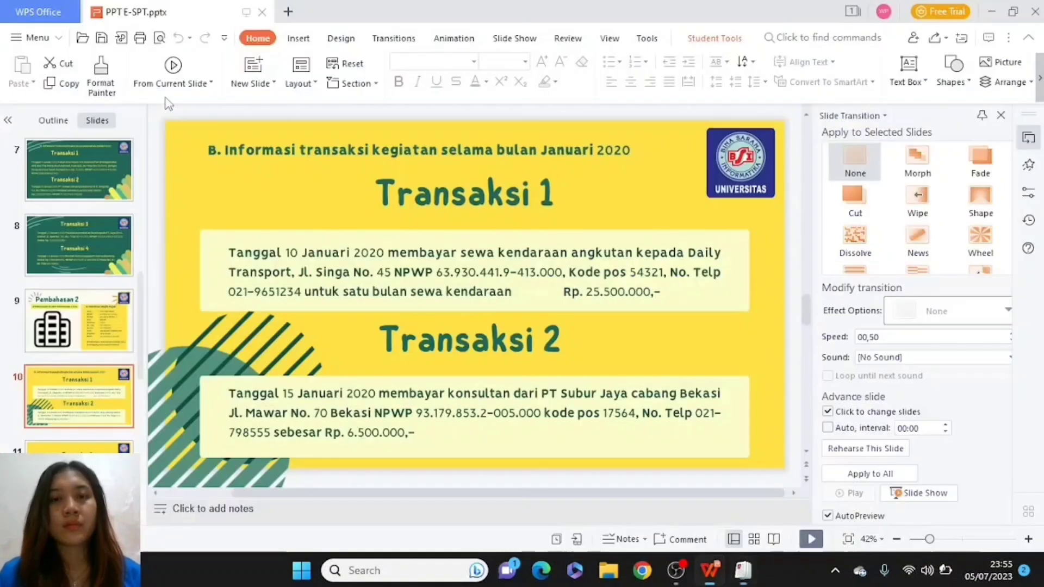
pyautogui.hotkey('alt', 'Tab')
pyautogui.hotkey('alt', 'shift', 'Tab')
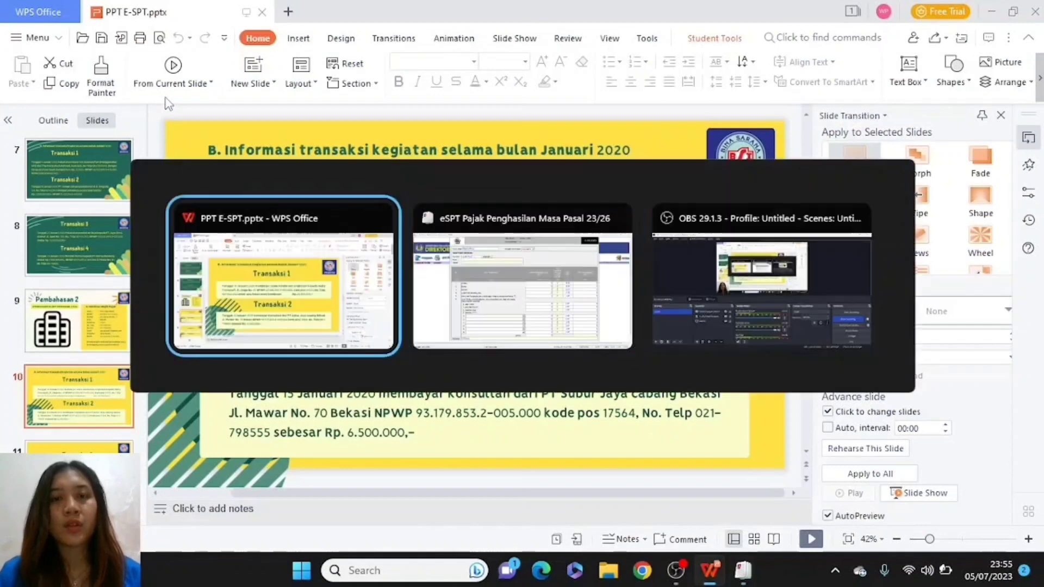
pyautogui.hotkey('alt', 'Tab')
pyautogui.write('3000')
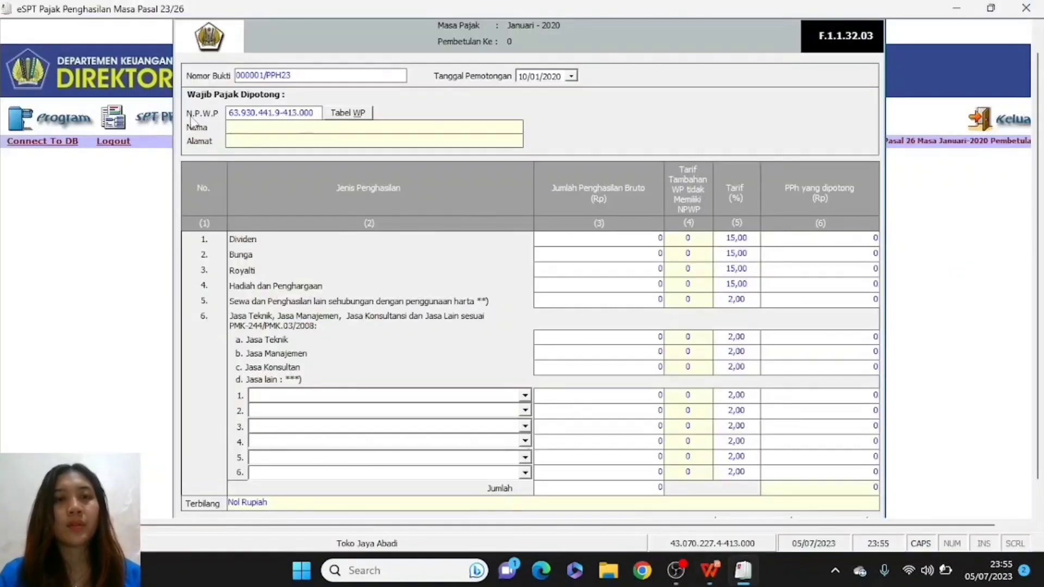
# - Auto-fill the vendor's name and address and enter 25.500.000 rental income, withholding 510.000
pyautogui.click(239, 127)
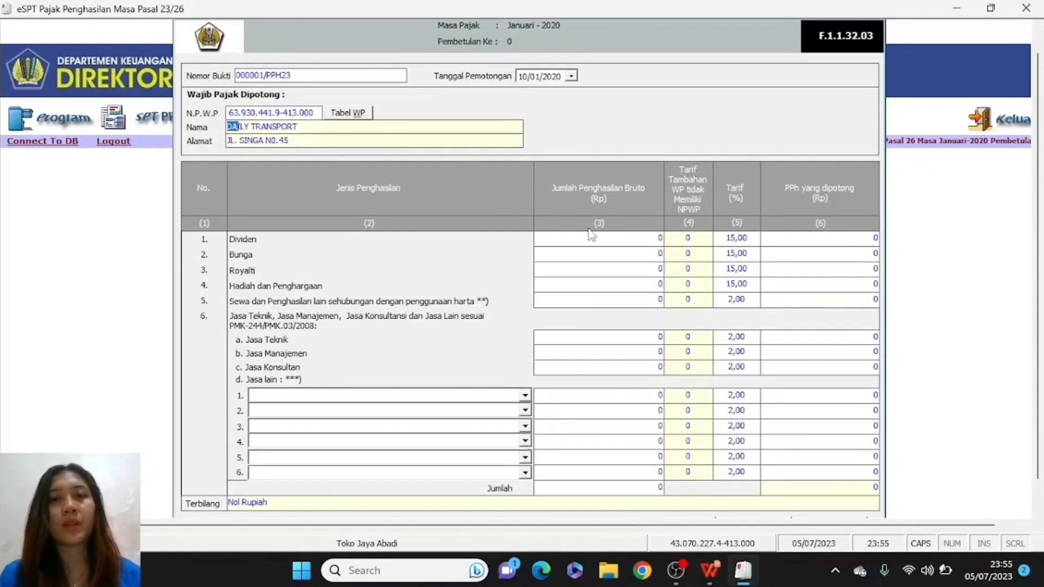
pyautogui.click(651, 299)
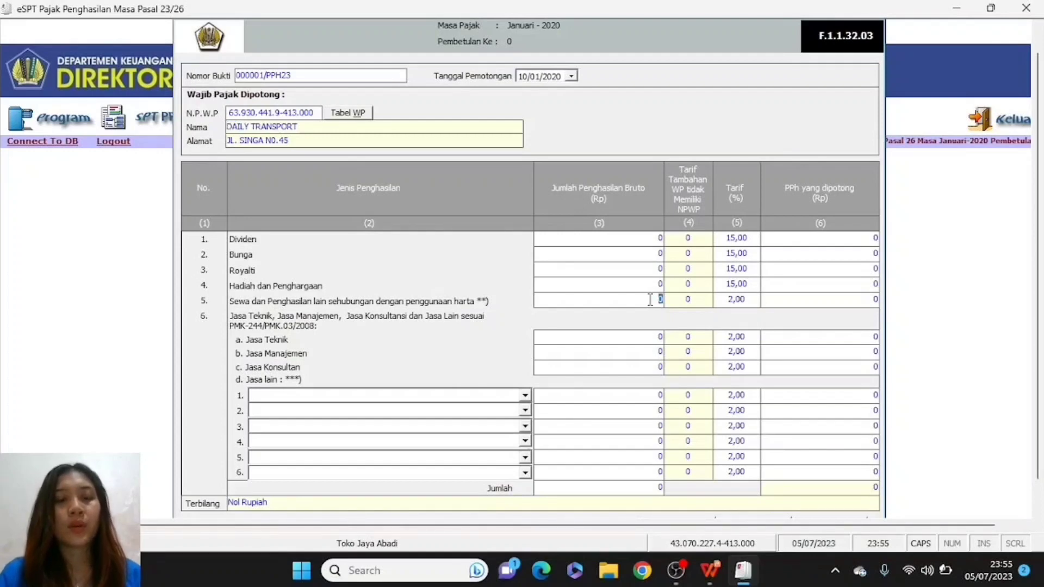
pyautogui.write('25500')
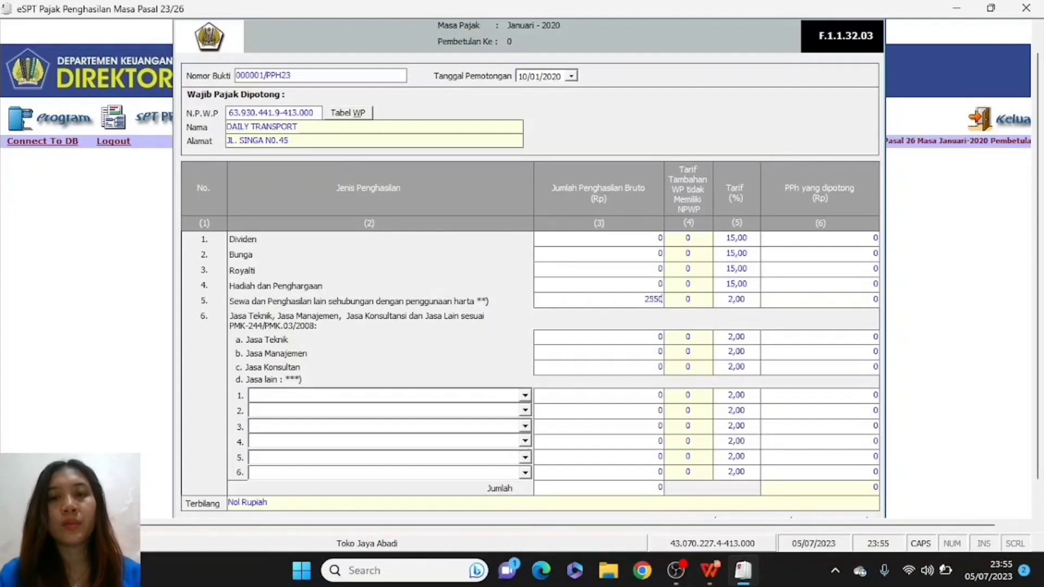
pyautogui.write('000')
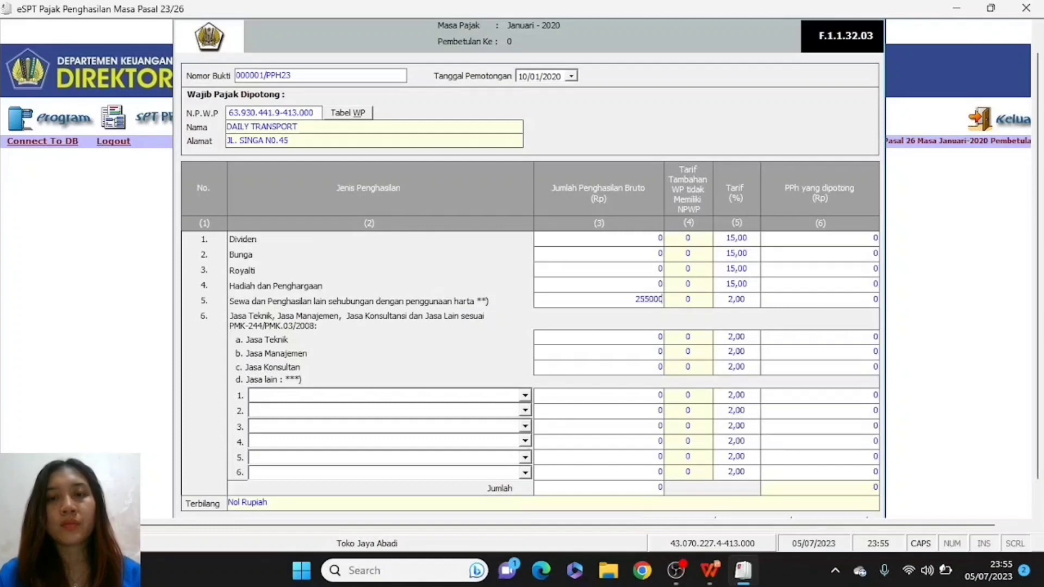
pyautogui.click(642, 486)
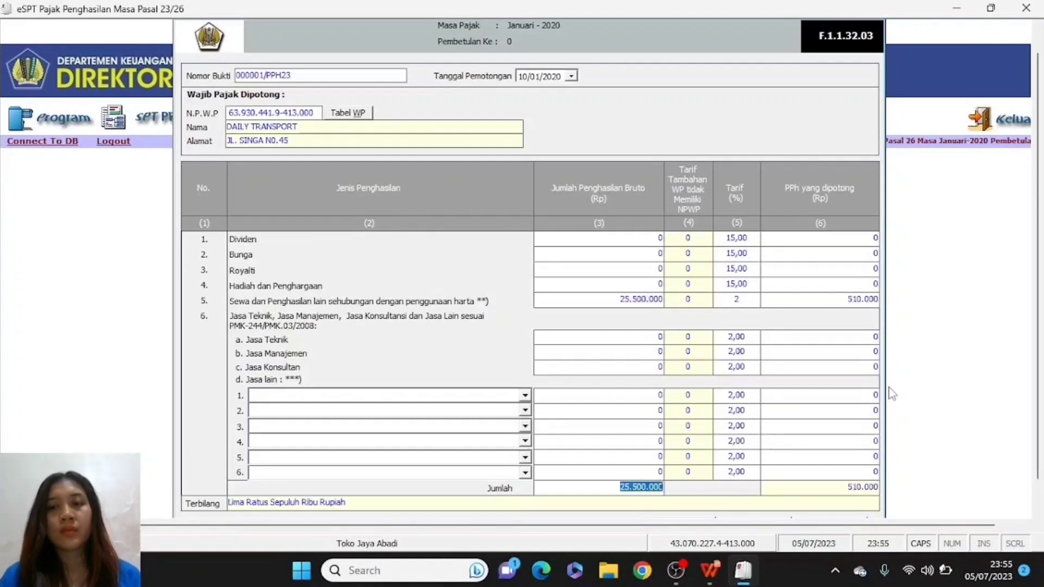
# - Save slip 000001/PPH23, confirming the save and dismissing the success notice
pyautogui.moveTo(1038, 164); pyautogui.dragTo(1043, 247)
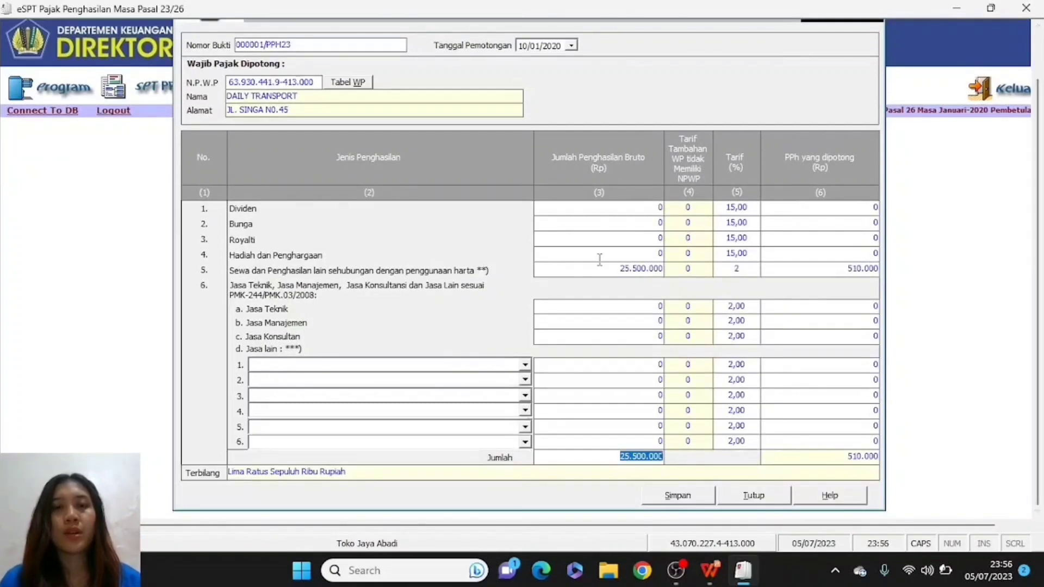
pyautogui.click(678, 496)
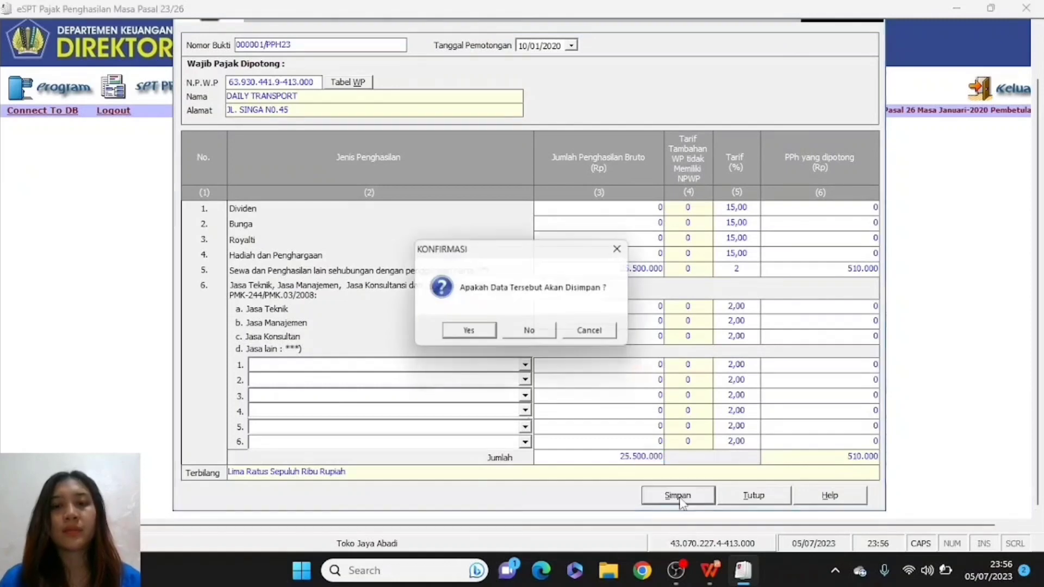
pyautogui.click(468, 334)
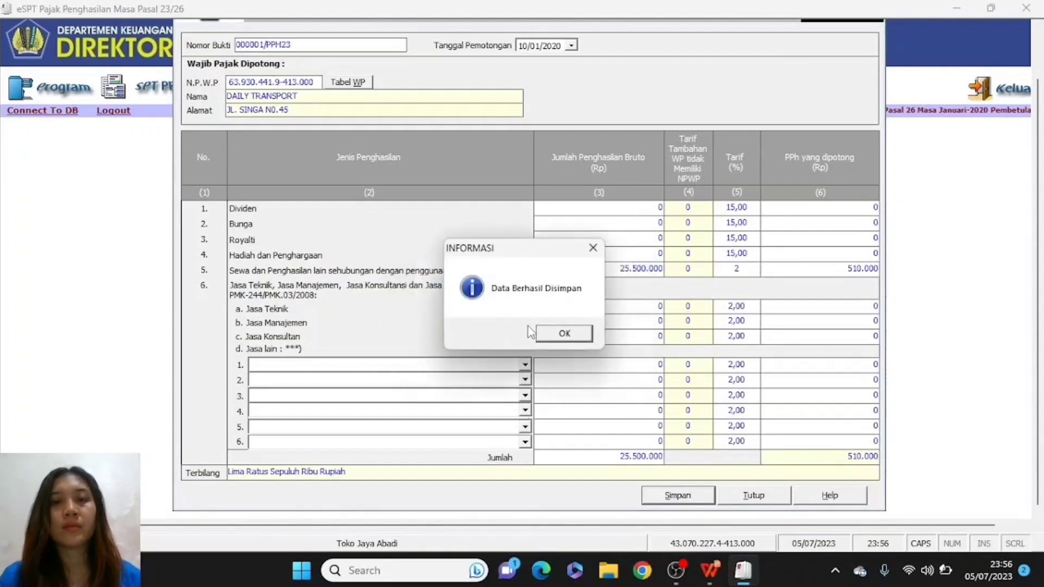
pyautogui.click(560, 333)
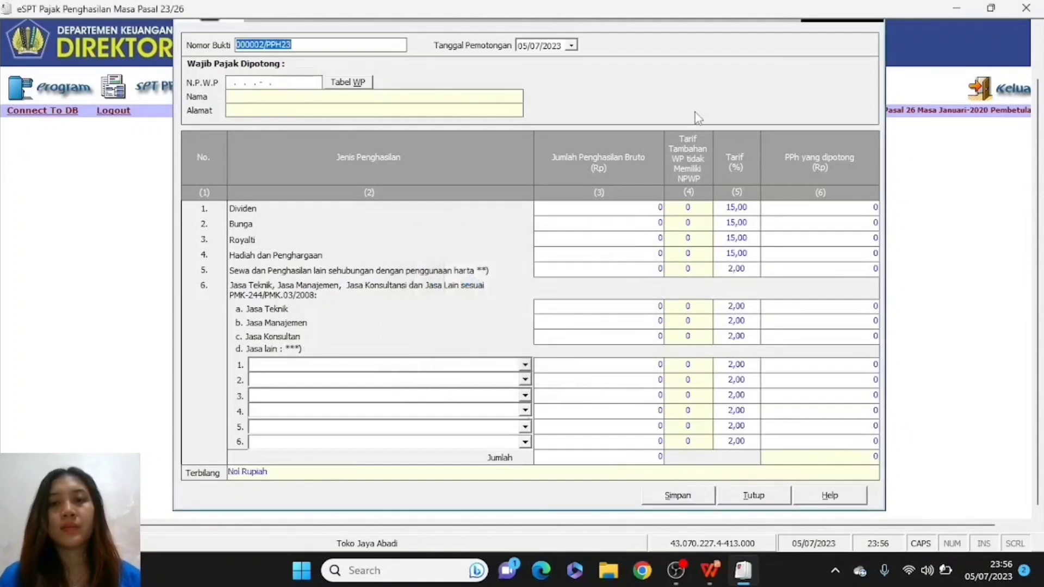
# - Reopen the Bukti Potong PPh Pasal 23 form and set the withholding date to 15/01/2020
pyautogui.click(758, 495)
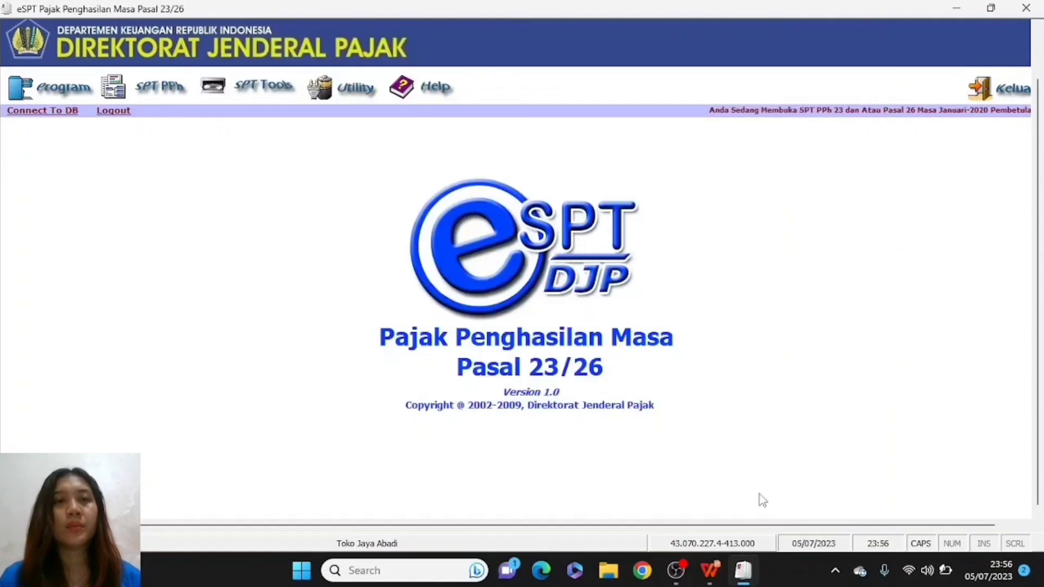
pyautogui.click(135, 91)
pyautogui.click(159, 119)
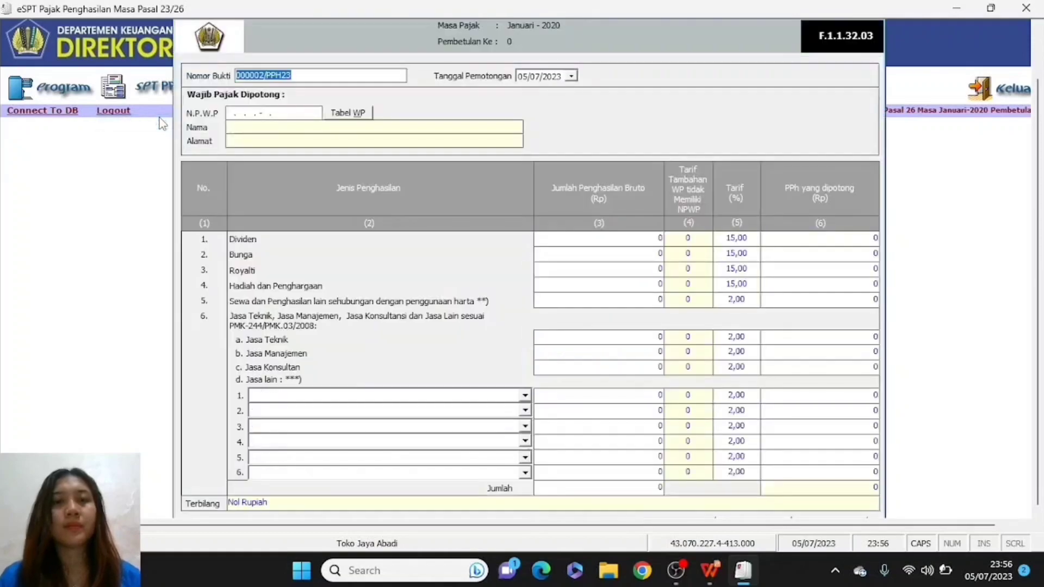
pyautogui.hotkey('alt', 'Tab')
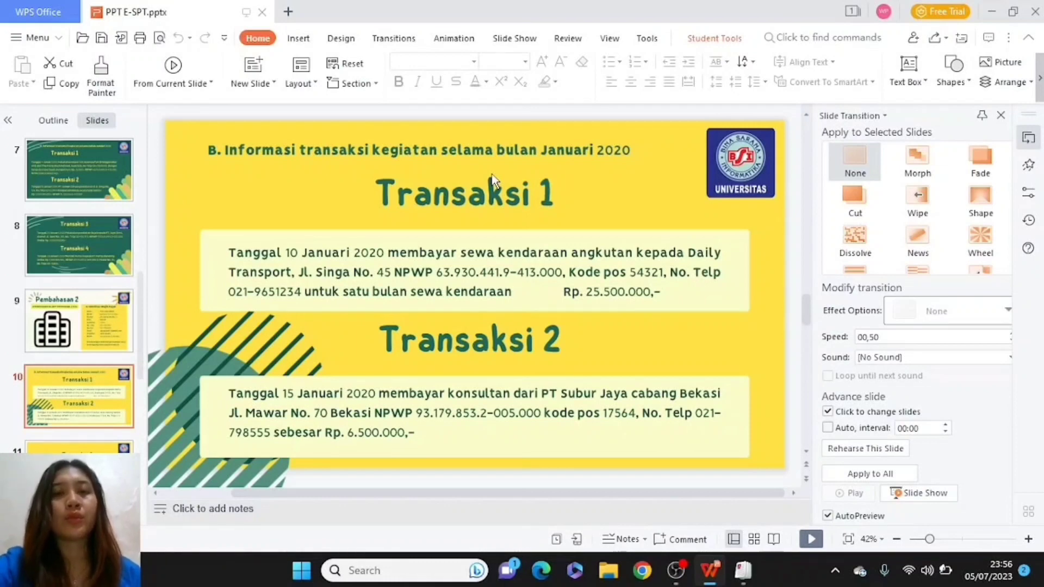
pyautogui.hotkey('alt', 'Tab')
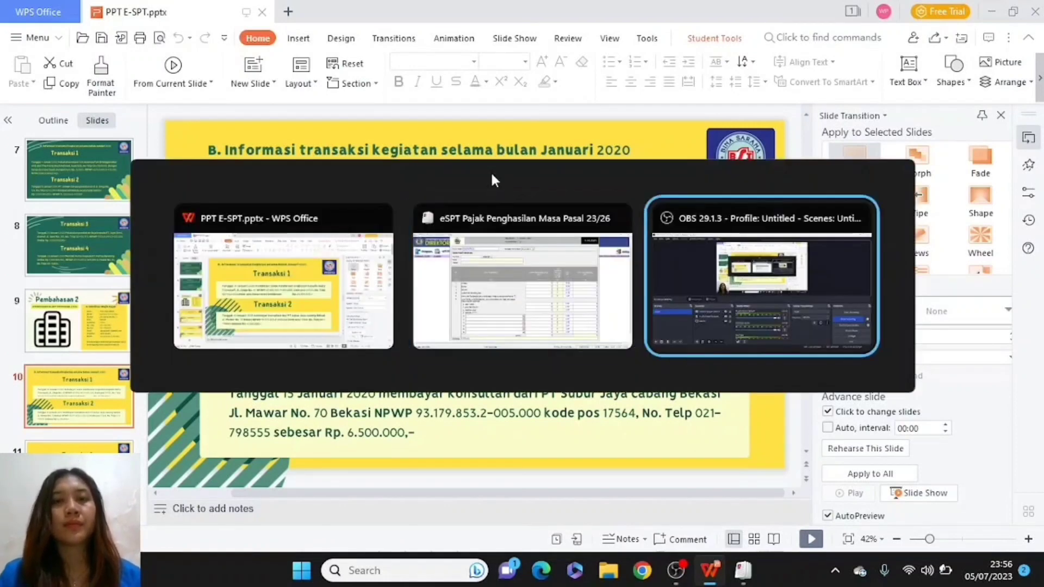
pyautogui.click(523, 76)
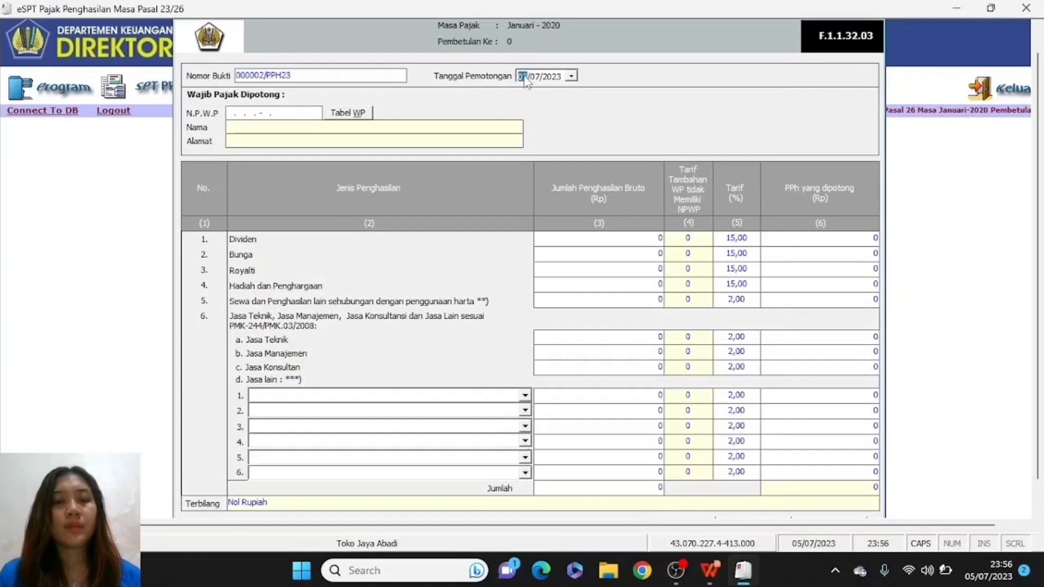
pyautogui.write('15/')
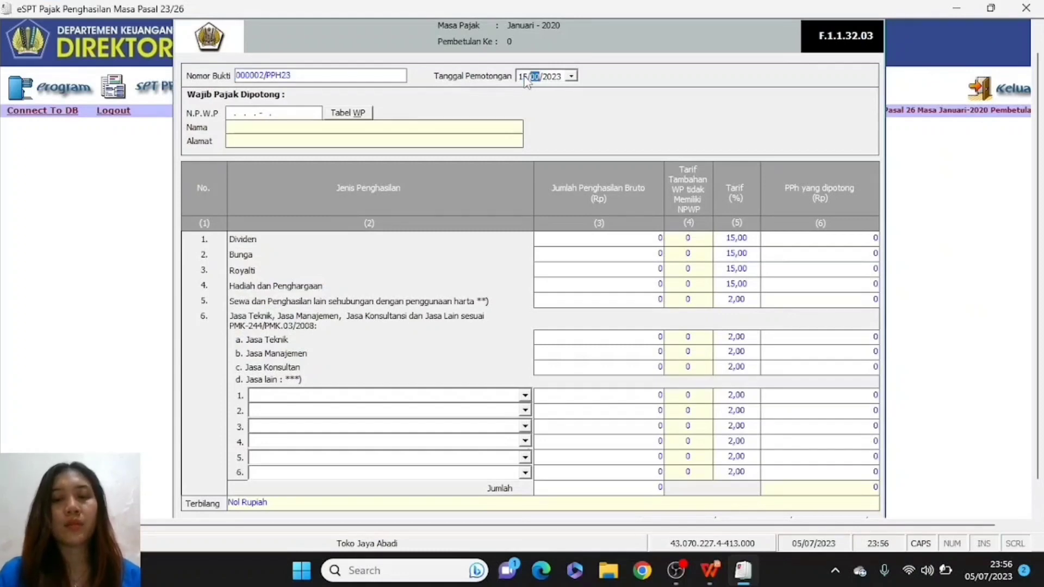
pyautogui.write('01')
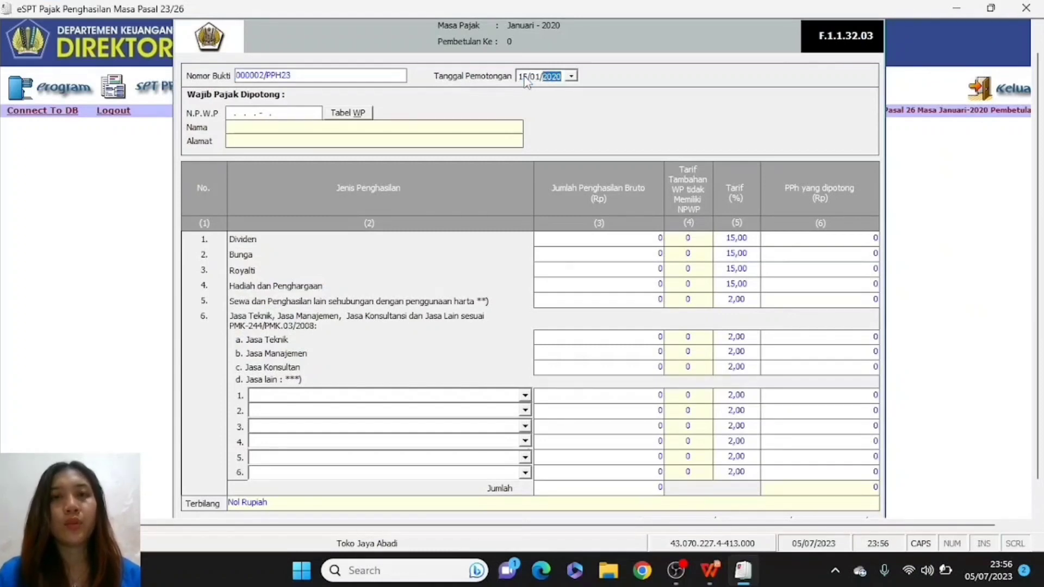
# - Enter the consultant's NPWP on slip 000002/PPH23, verifying digits against the transaction slide
pyautogui.click(230, 113)
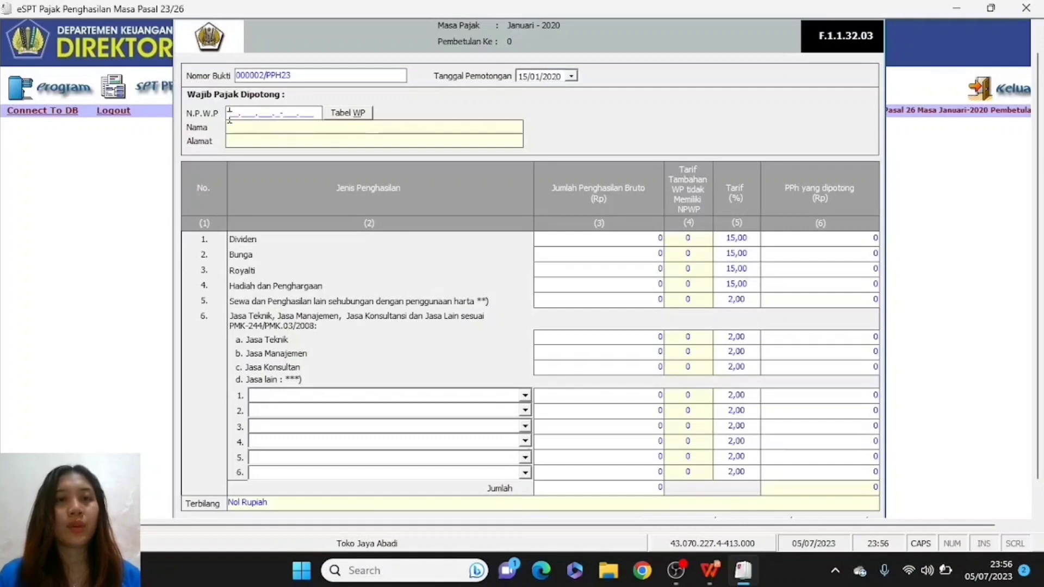
pyautogui.hotkey('alt', 'Tab')
pyautogui.hotkey('alt', 'Tab')
pyautogui.hotkey('alt', 'shift', 'Tab')
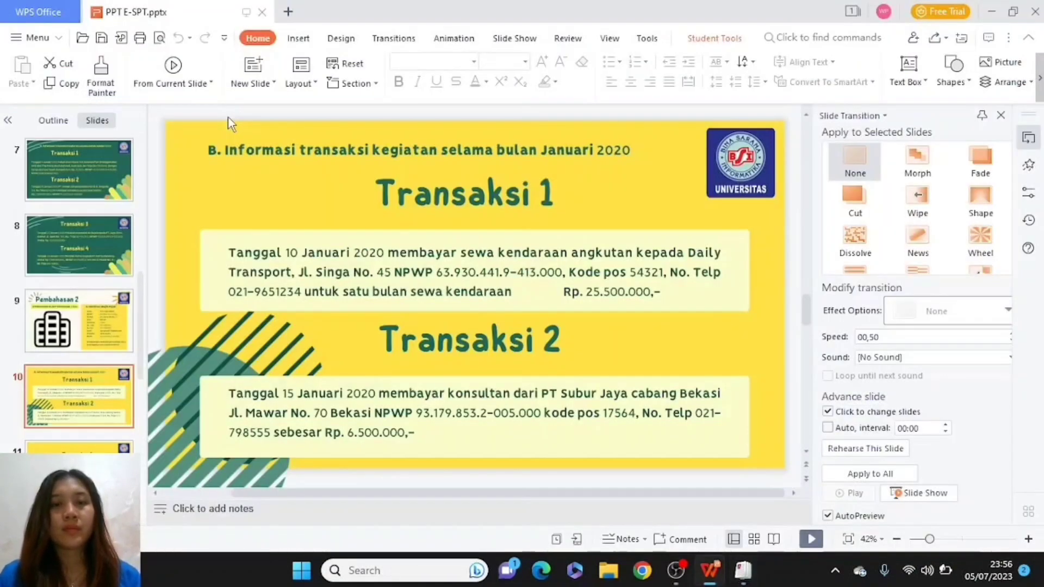
pyautogui.hotkey('alt', 'Tab')
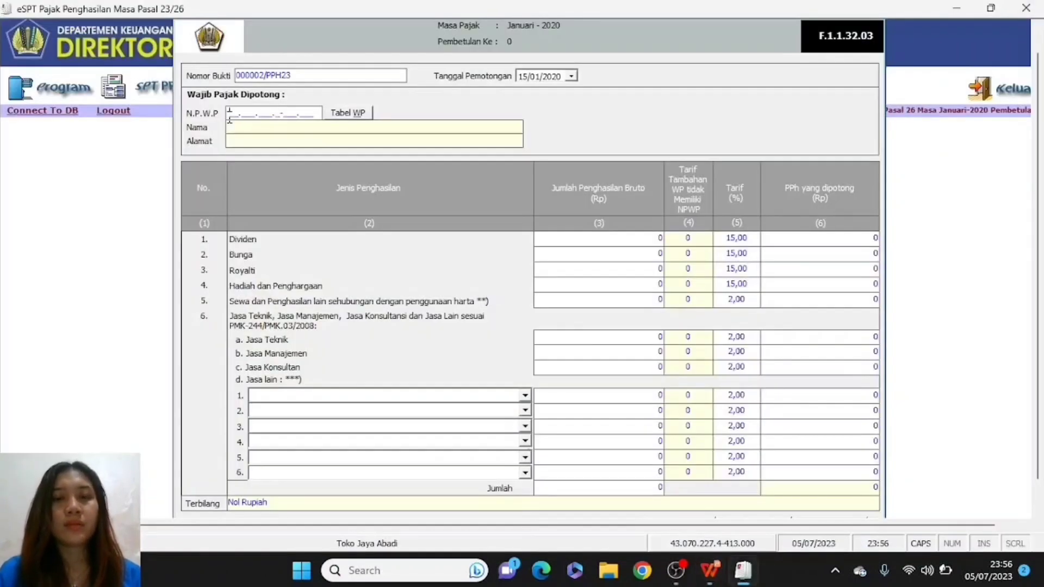
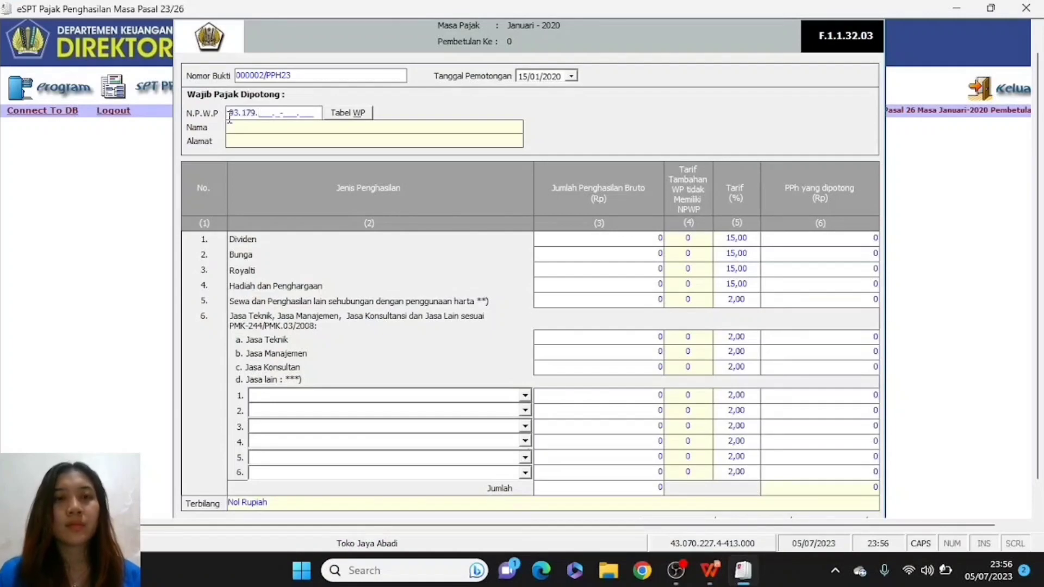
pyautogui.hotkey('alt', 'Tab')
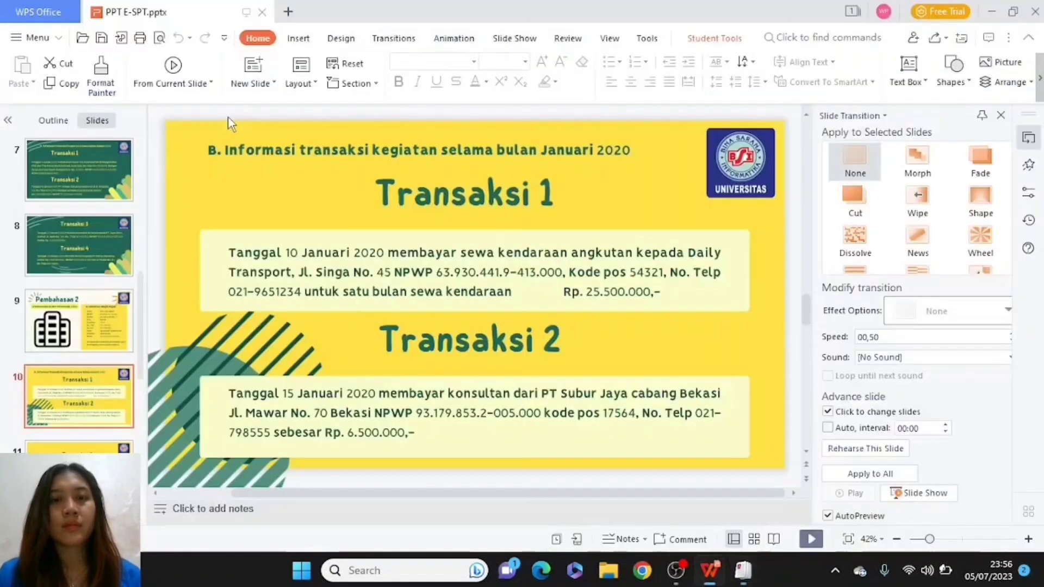
pyautogui.hotkey('alt', 'Tab')
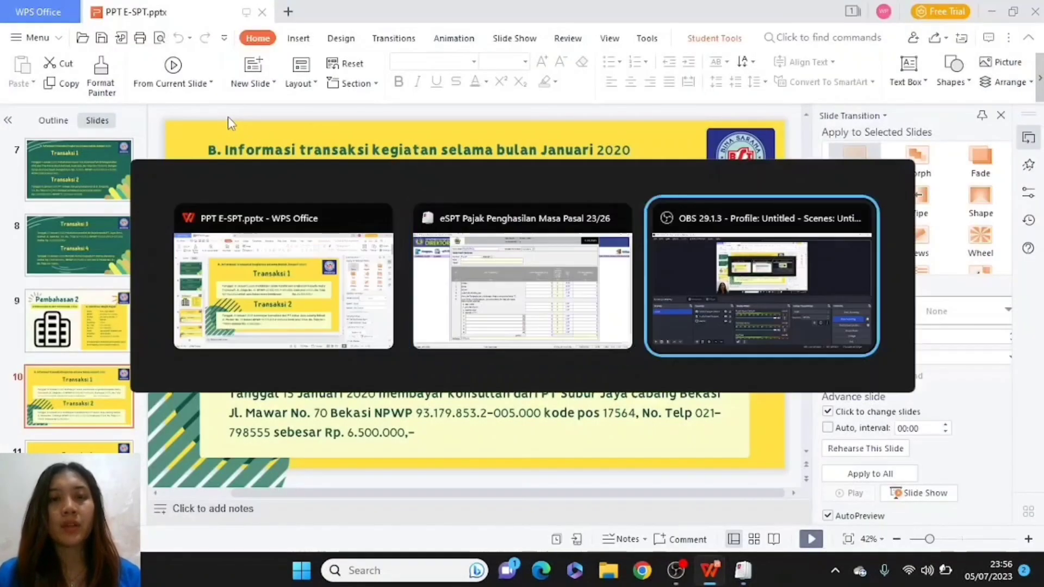
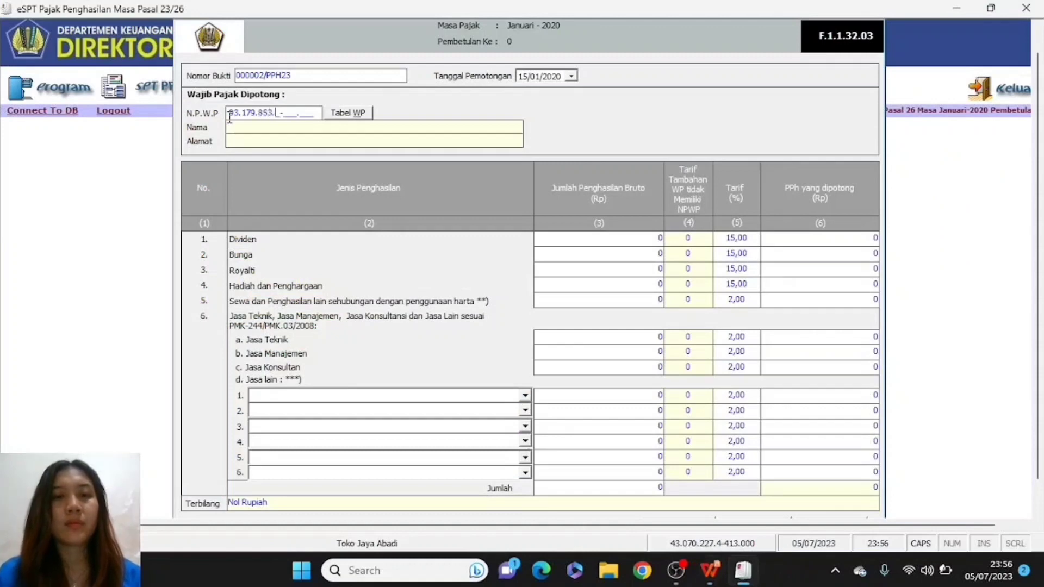
pyautogui.hotkey('alt', 'Tab')
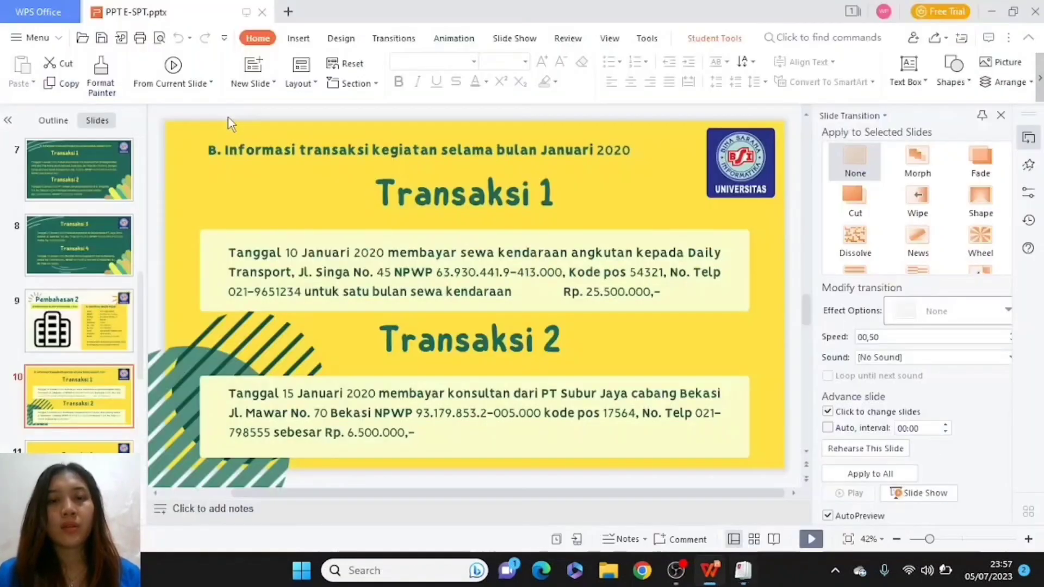
pyautogui.hotkey('alt', 'Tab')
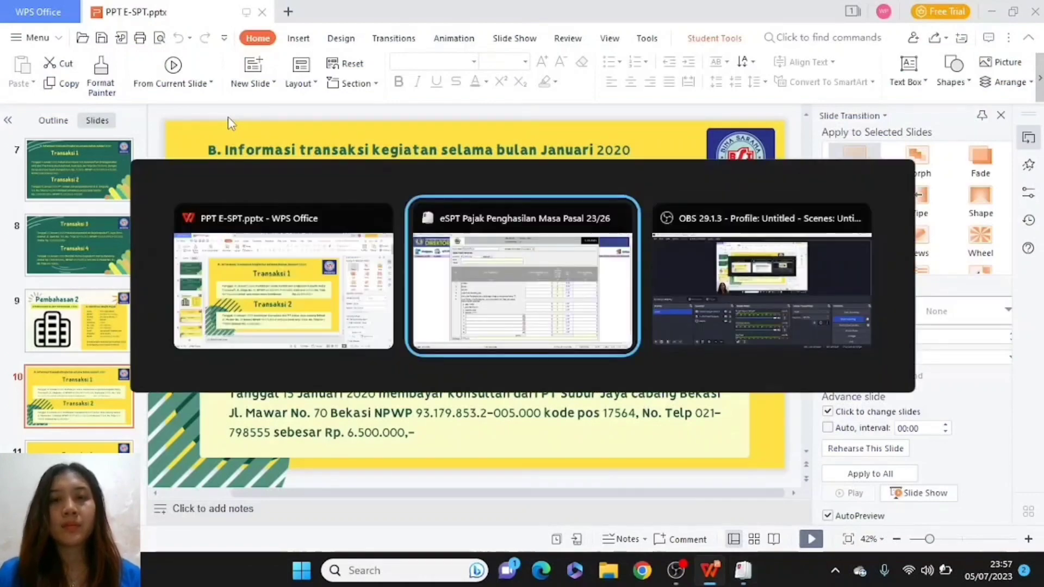
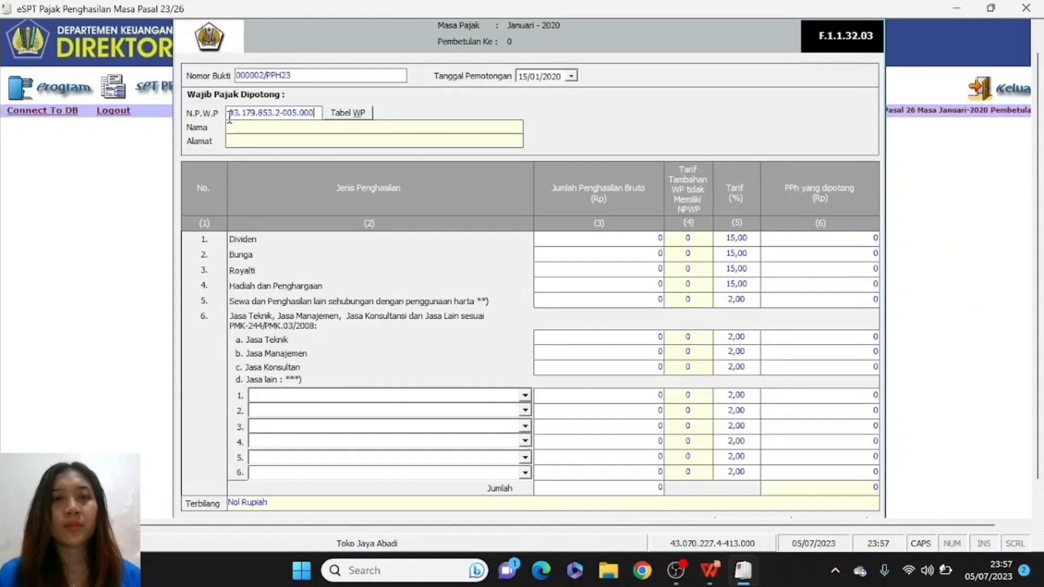
pyautogui.hotkey('alt', 'Tab')
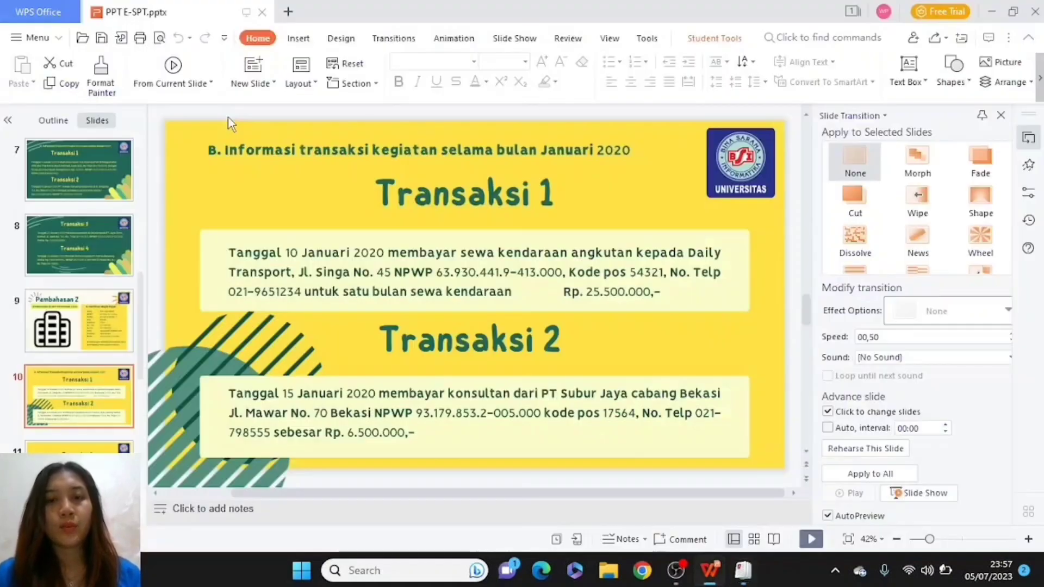
pyautogui.hotkey('alt', 'Tab')
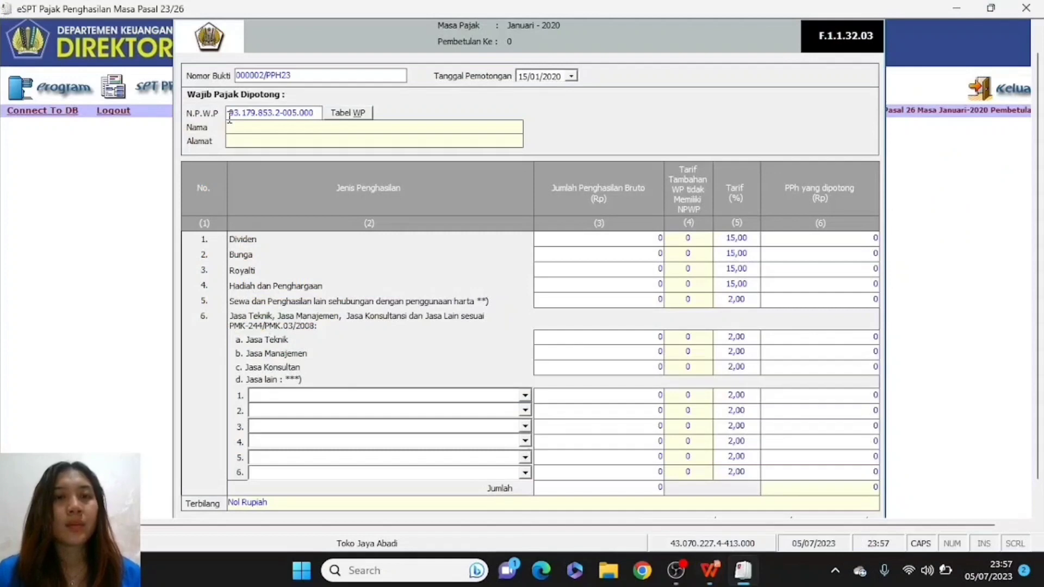
pyautogui.click(237, 132)
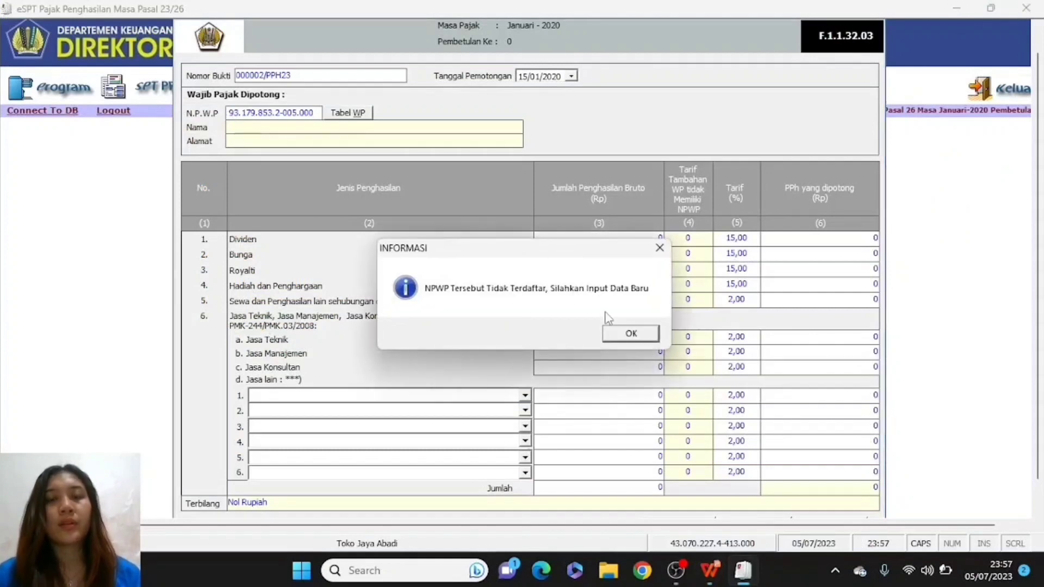
# - Acknowledge the unregistered-NPWP notice and name the new taxpayer PT SUBUR JAYA CABANG BEKASI
pyautogui.click(630, 334)
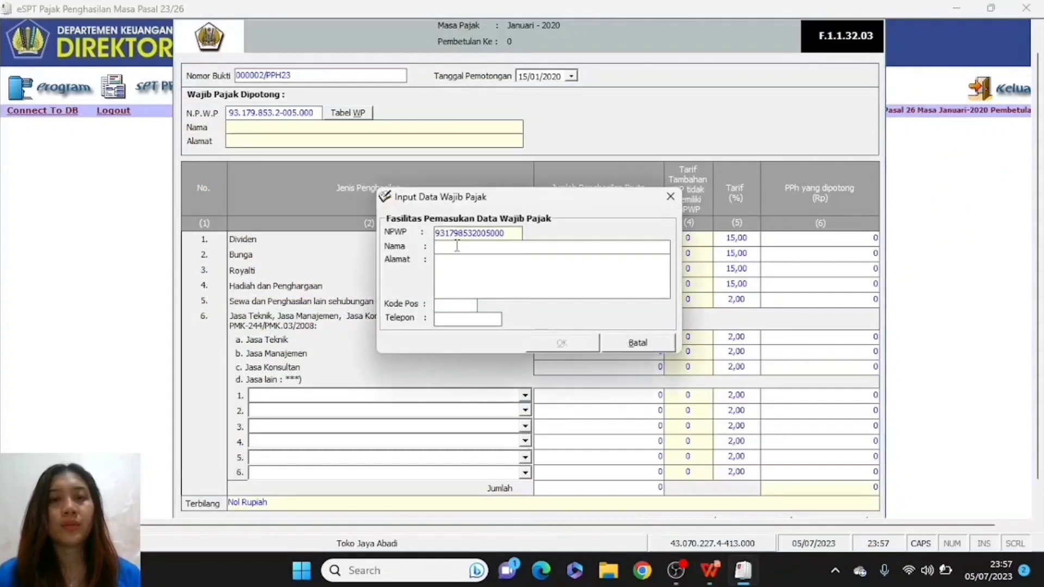
pyautogui.hotkey('alt', 'Tab')
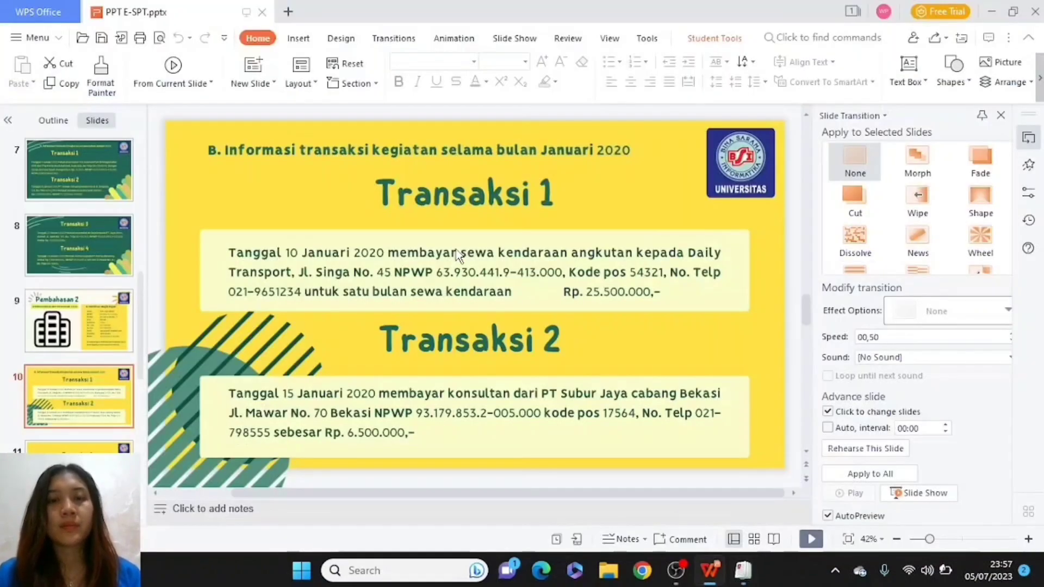
pyautogui.hotkey('alt', 'Tab')
pyautogui.hotkey('alt', 'Tab')
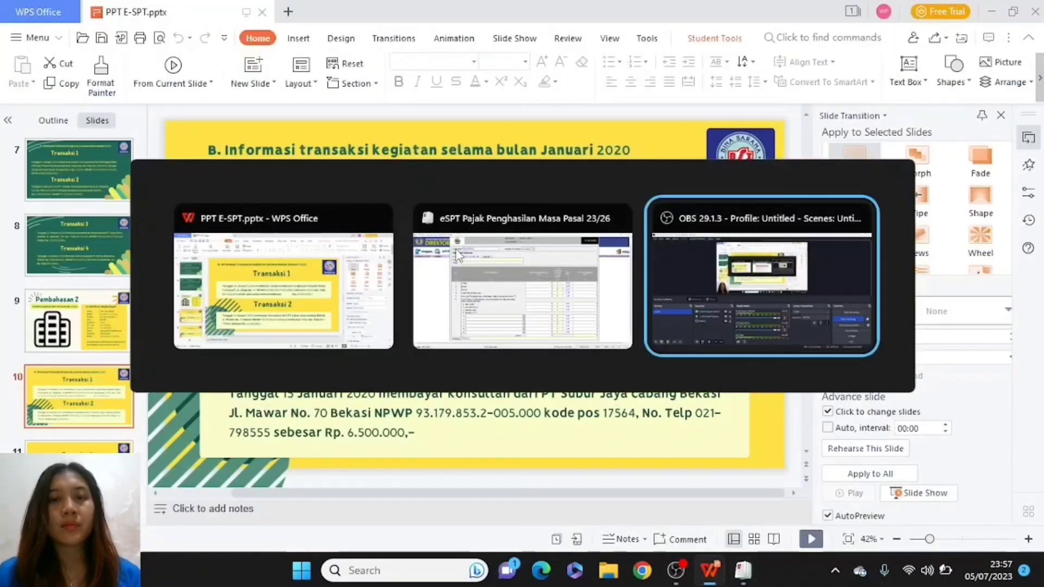
pyautogui.hotkey('alt', 'shift', 'Tab')
pyautogui.write('PT ')
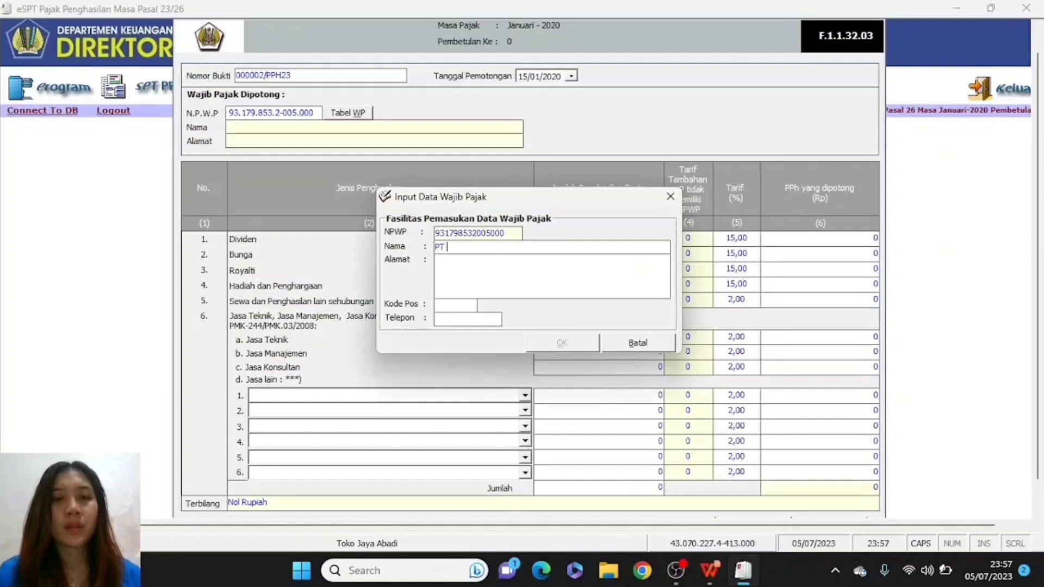
pyautogui.write('SUBUR JAYA')
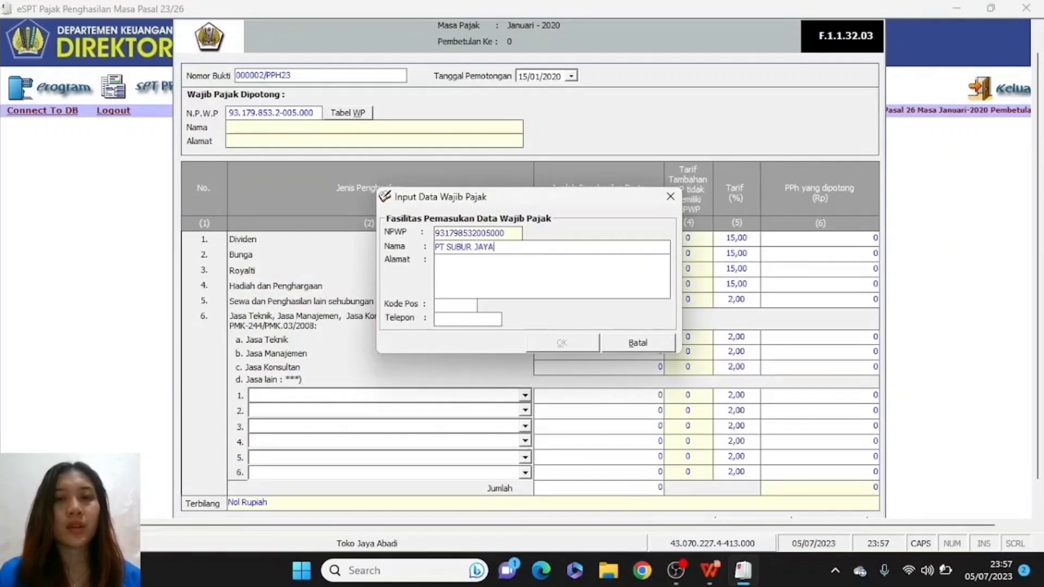
pyautogui.hotkey('alt', 'Tab')
pyautogui.hotkey('alt', 'Tab')
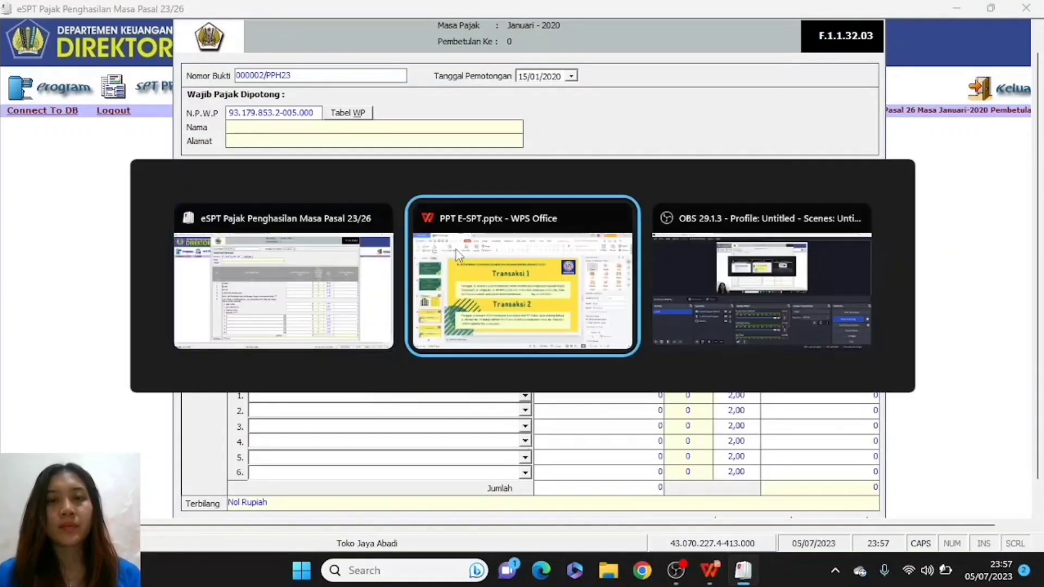
pyautogui.hotkey('alt', 'Tab')
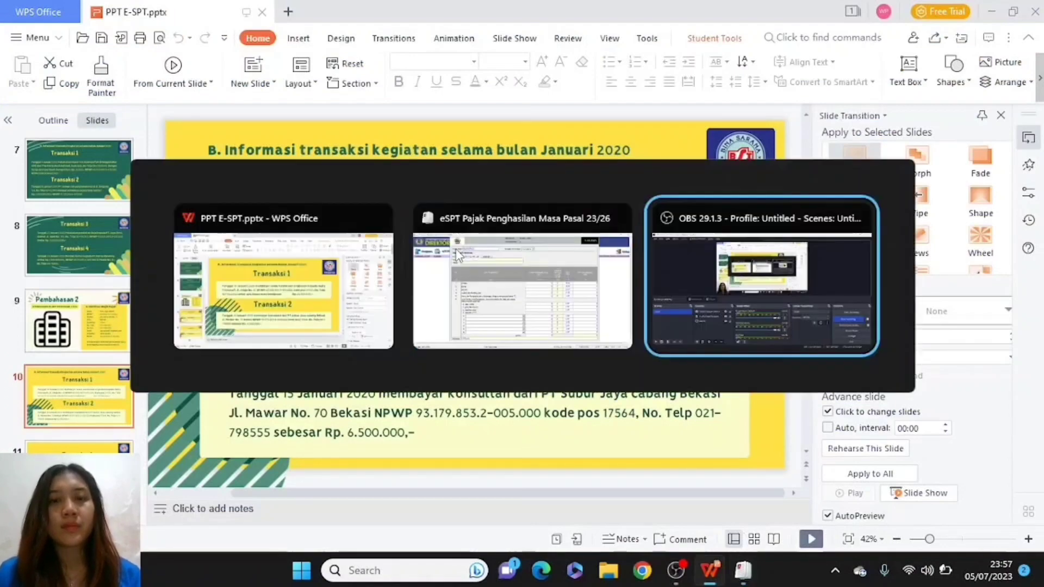
pyautogui.write('CABANG ')
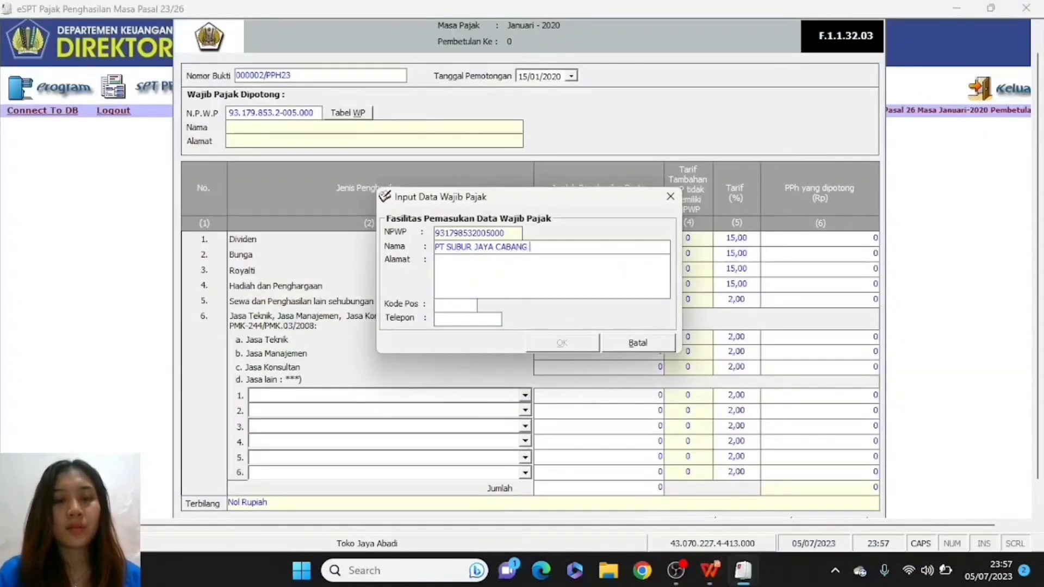
pyautogui.write('BEKASI')
# - Fill in the company's street address, postal code and phone number from the slide
pyautogui.click(483, 272)
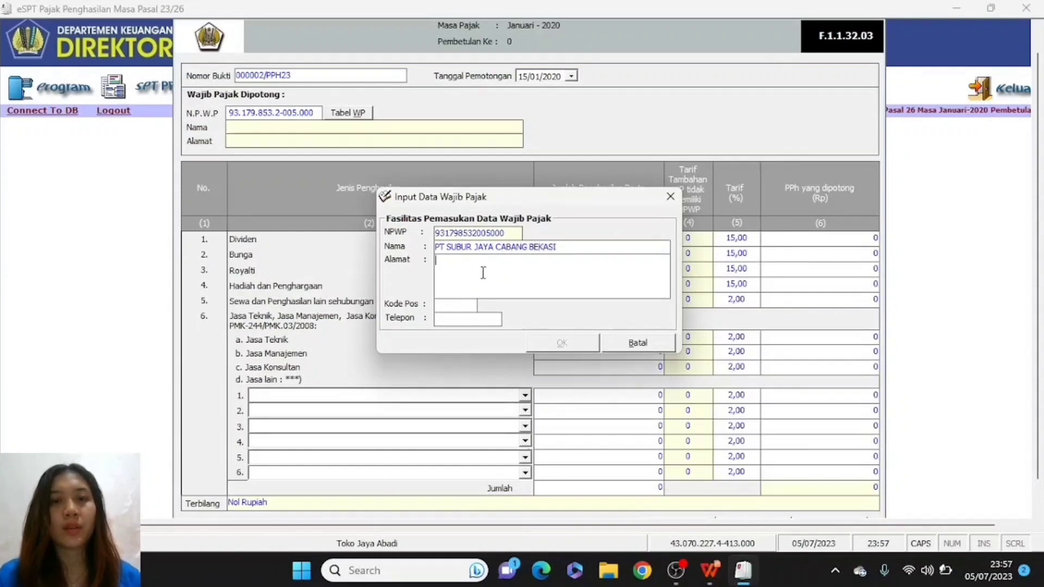
pyautogui.hotkey('alt', 'Tab')
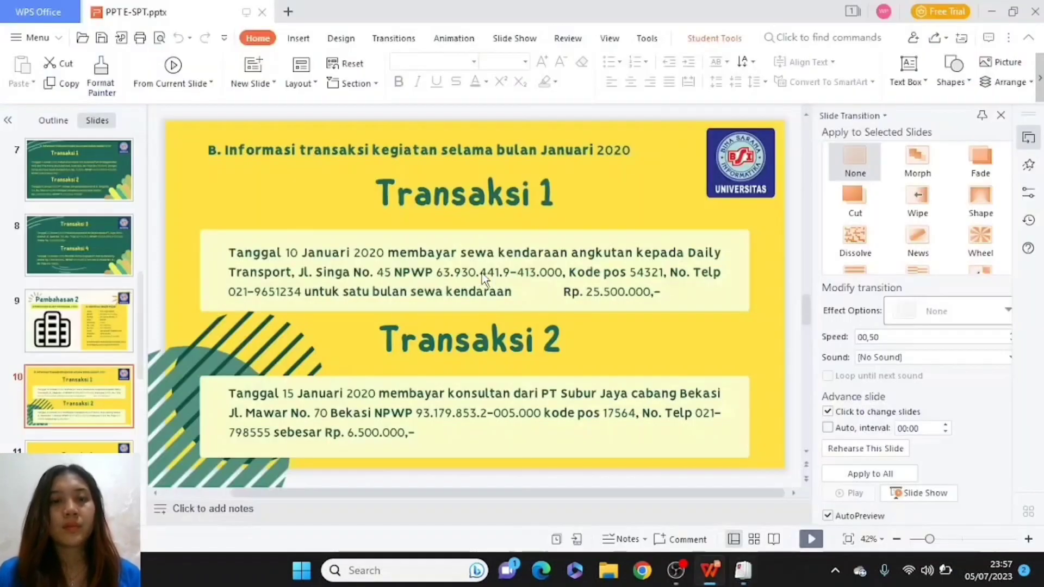
pyautogui.hotkey('alt', 'Tab')
pyautogui.hotkey('alt', 'Tab')
pyautogui.hotkey('alt', 'shift', 'Tab')
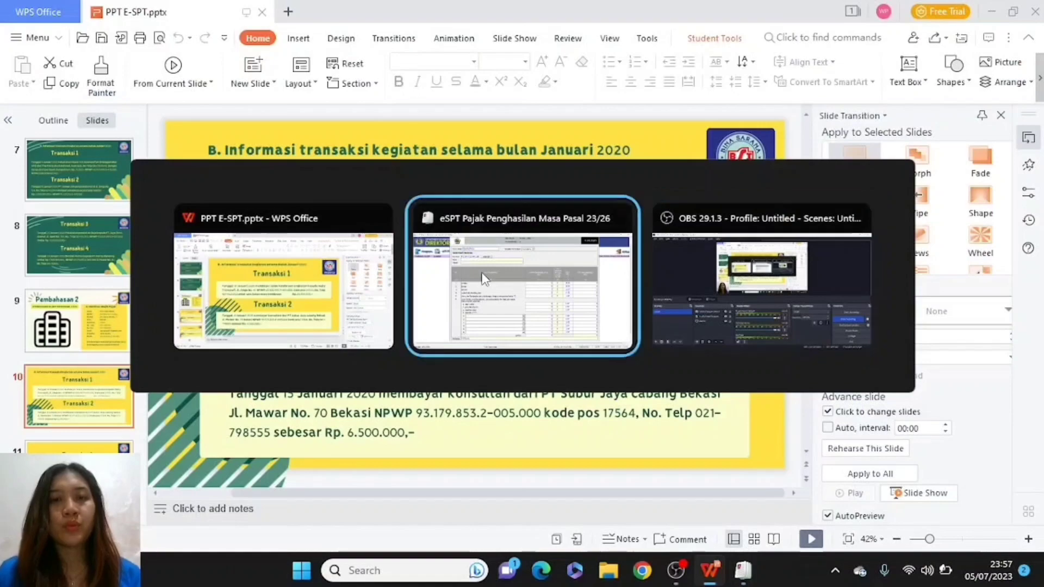
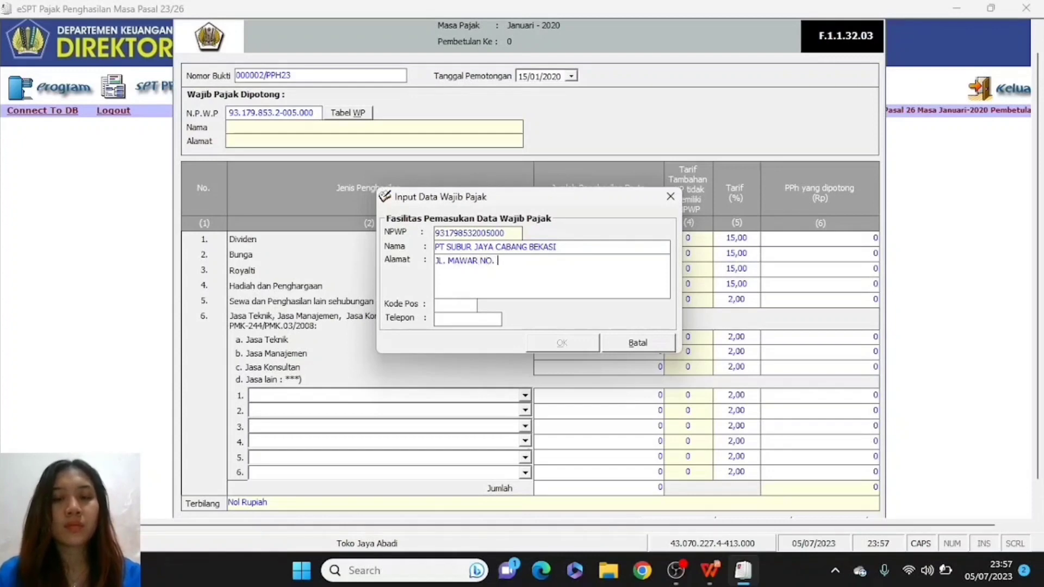
pyautogui.click(450, 305)
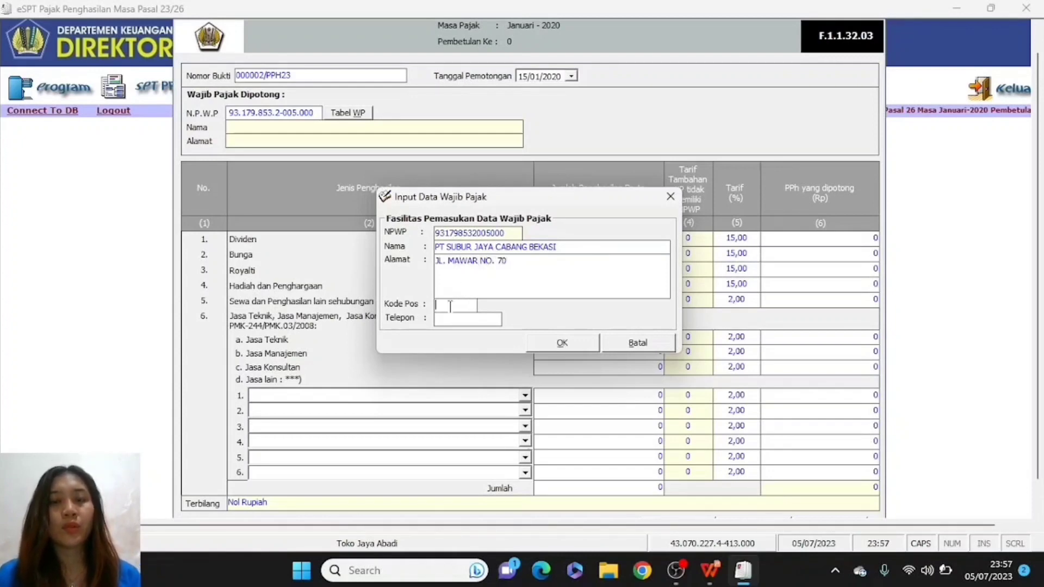
pyautogui.hotkey('alt', 'Tab')
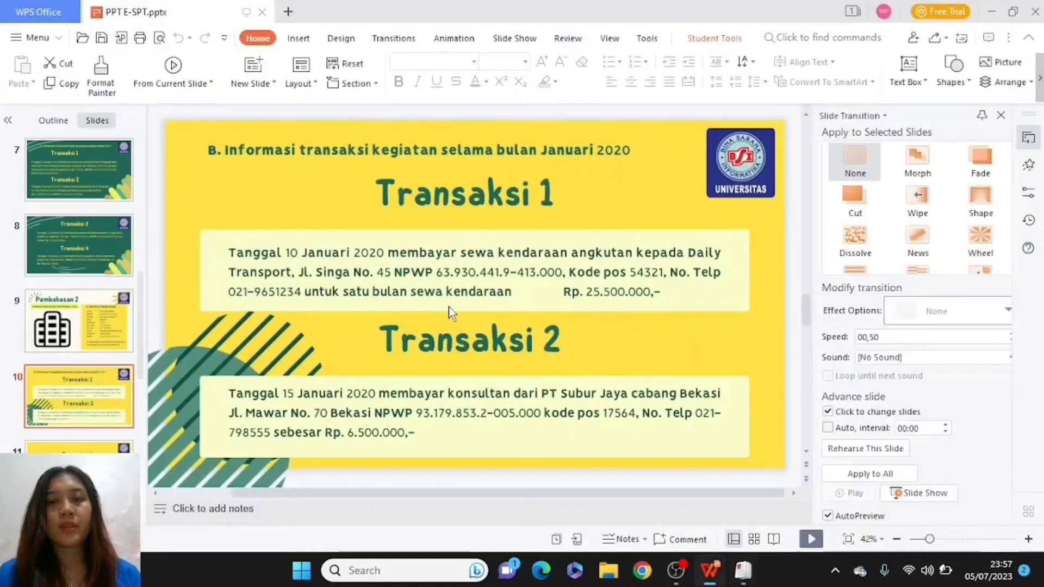
pyautogui.hotkey('alt', 'Tab')
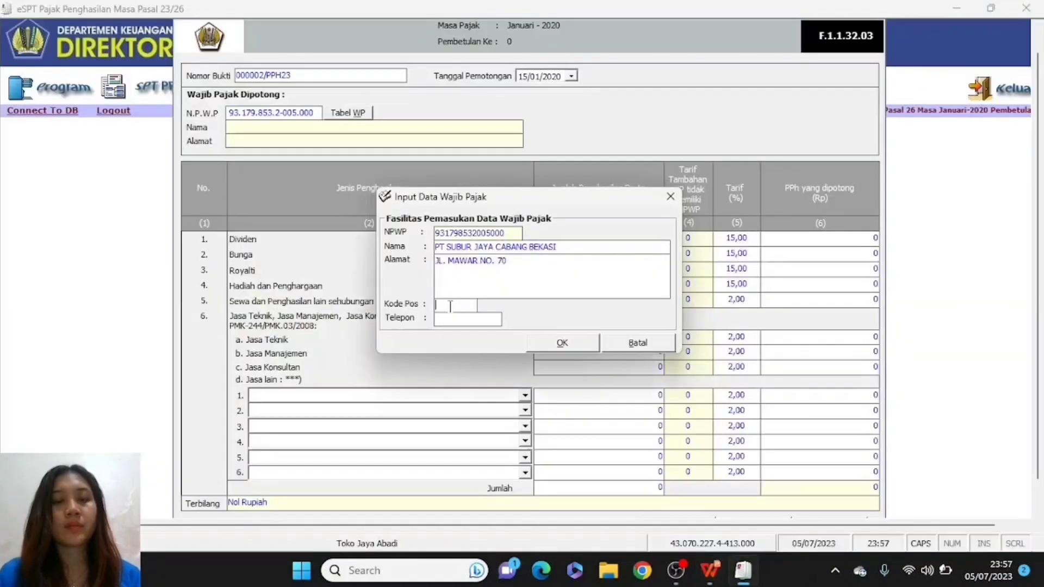
pyautogui.write('17564')
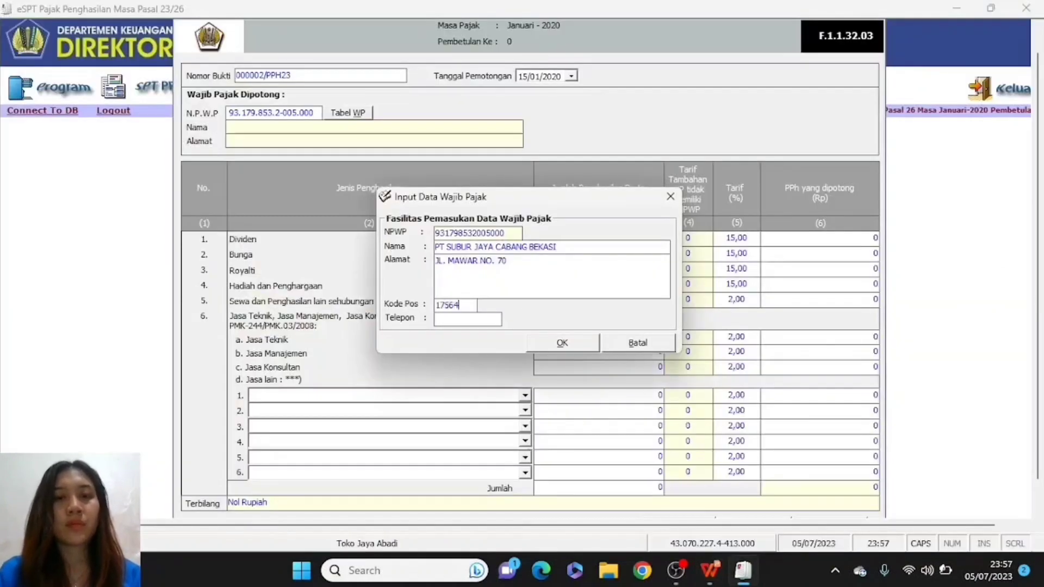
pyautogui.click(459, 320)
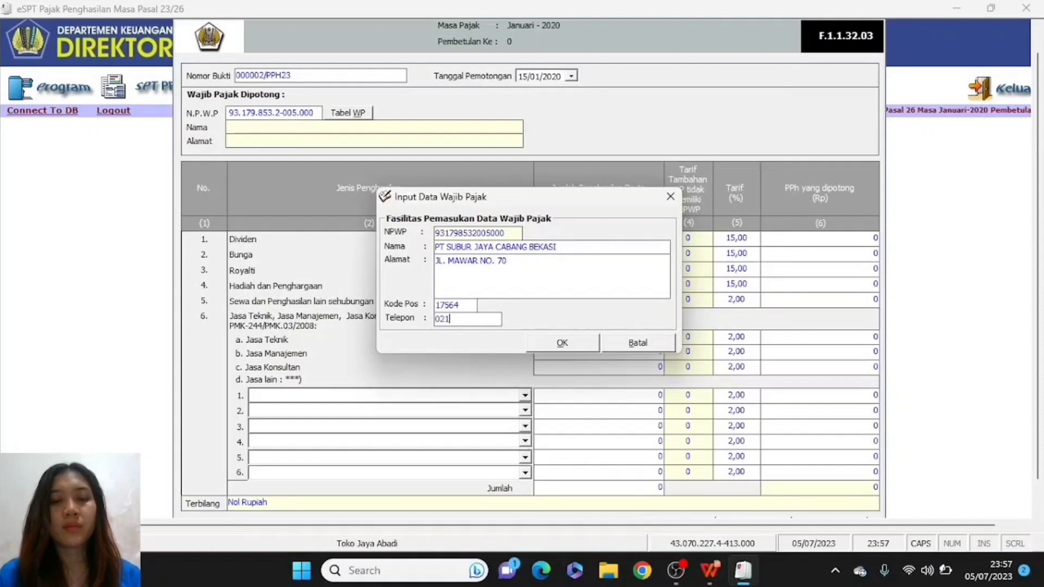
pyautogui.hotkey('alt', 'Tab')
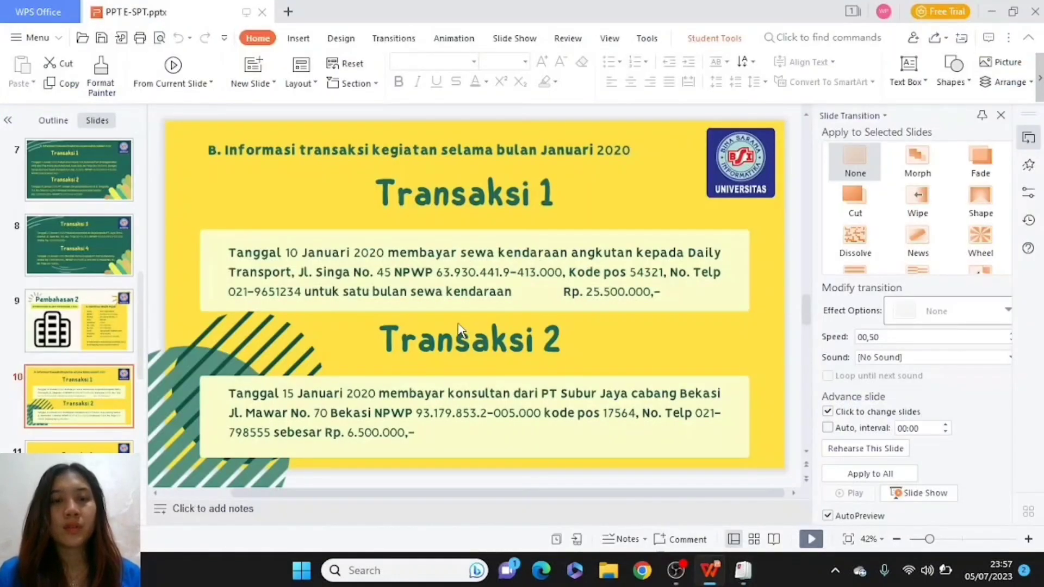
pyautogui.hotkey('alt', 'Tab')
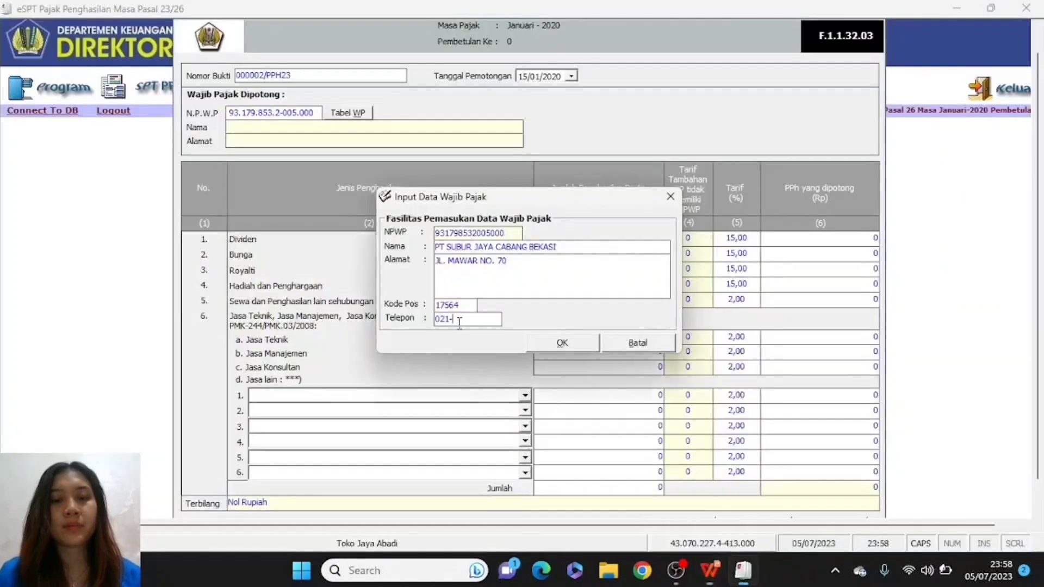
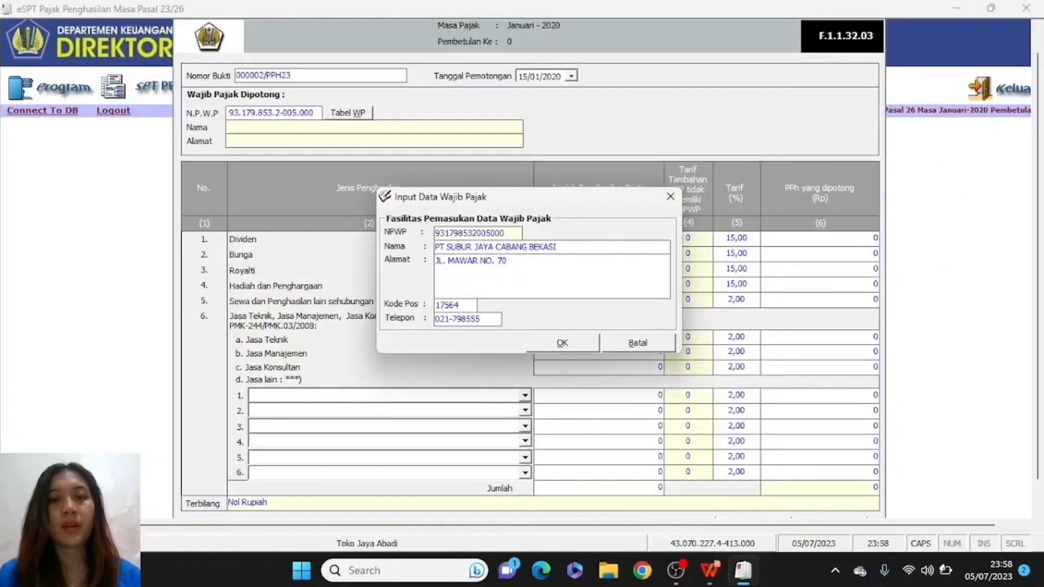
# - Save the new taxpayer and enter 6.500.000 Jasa Konsultan gross income, withholding 130.000
pyautogui.click(576, 343)
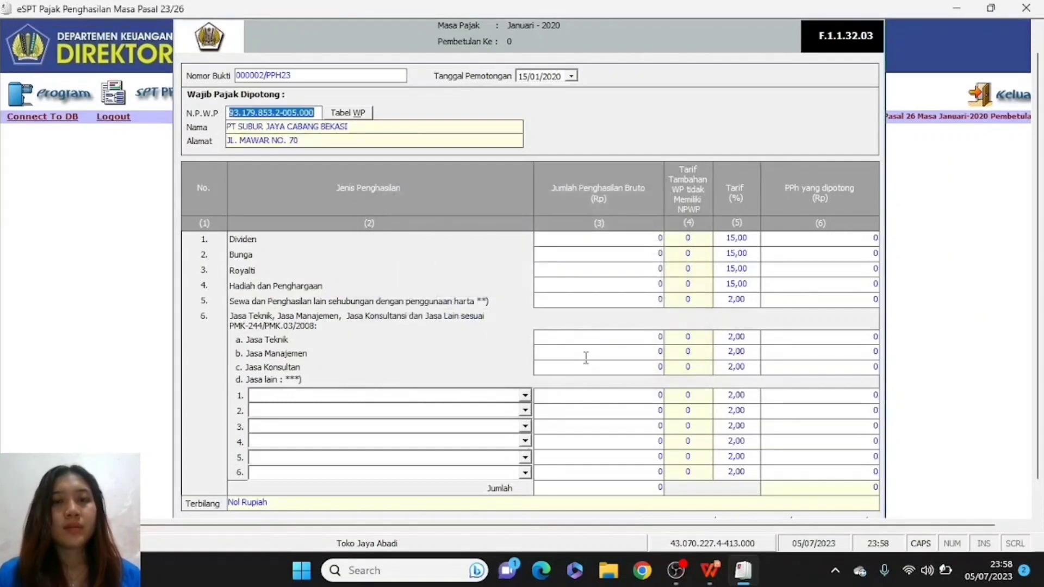
pyautogui.click(585, 372)
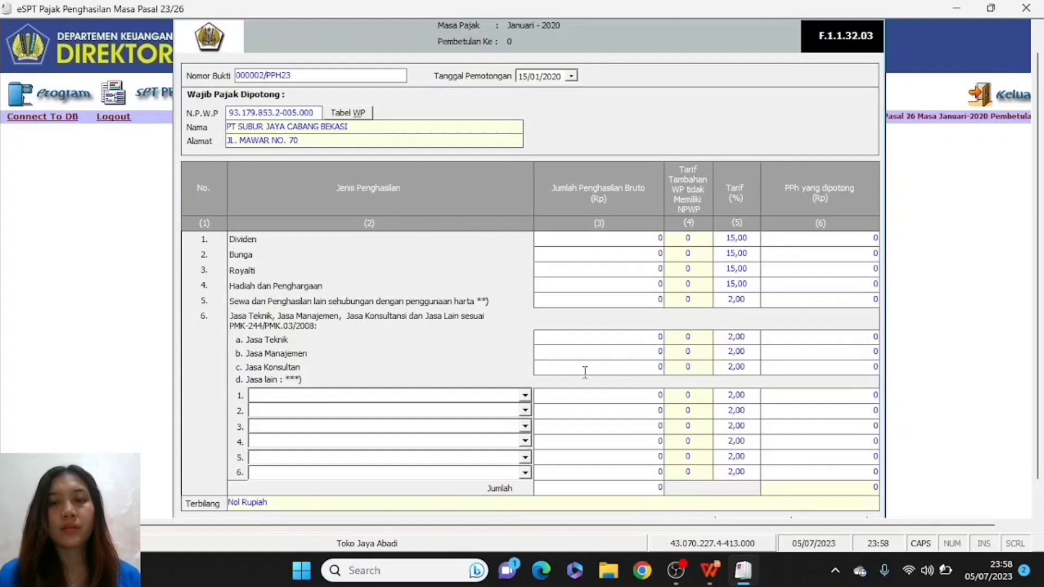
pyautogui.write('6500000')
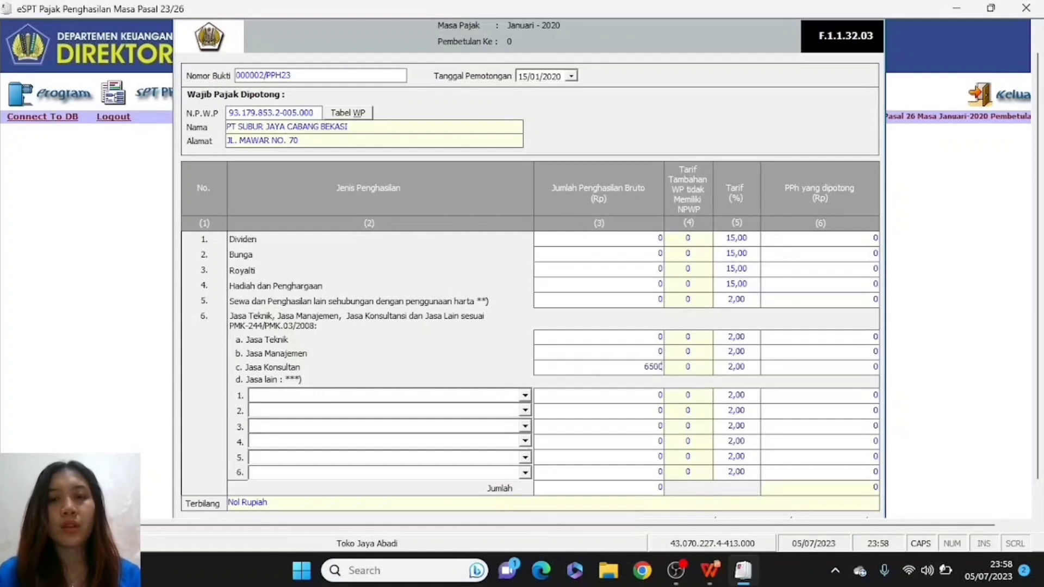
pyautogui.click(577, 412)
pyautogui.hotkey('alt', 'Tab')
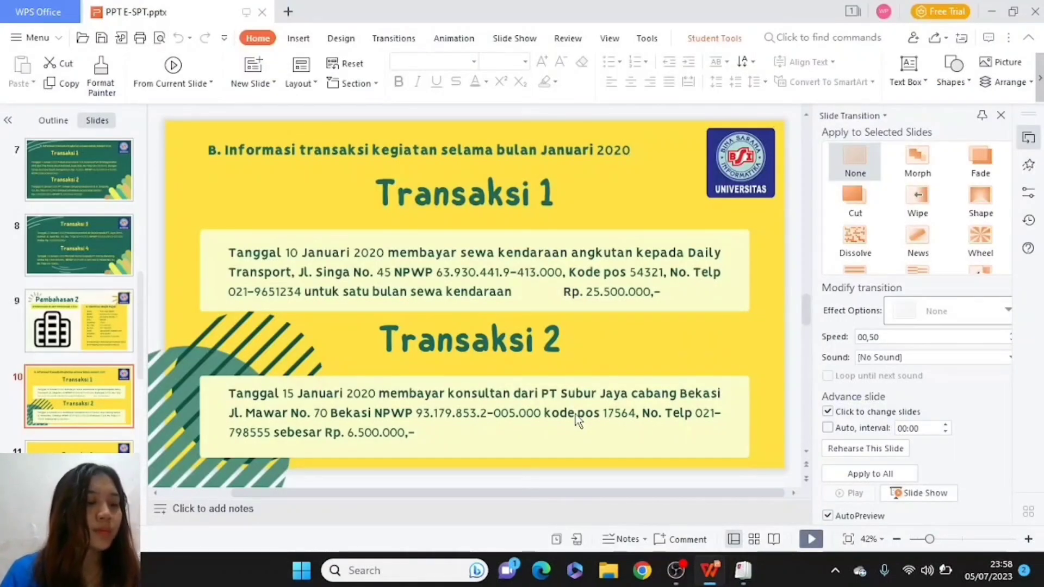
pyautogui.hotkey('alt', 'Tab')
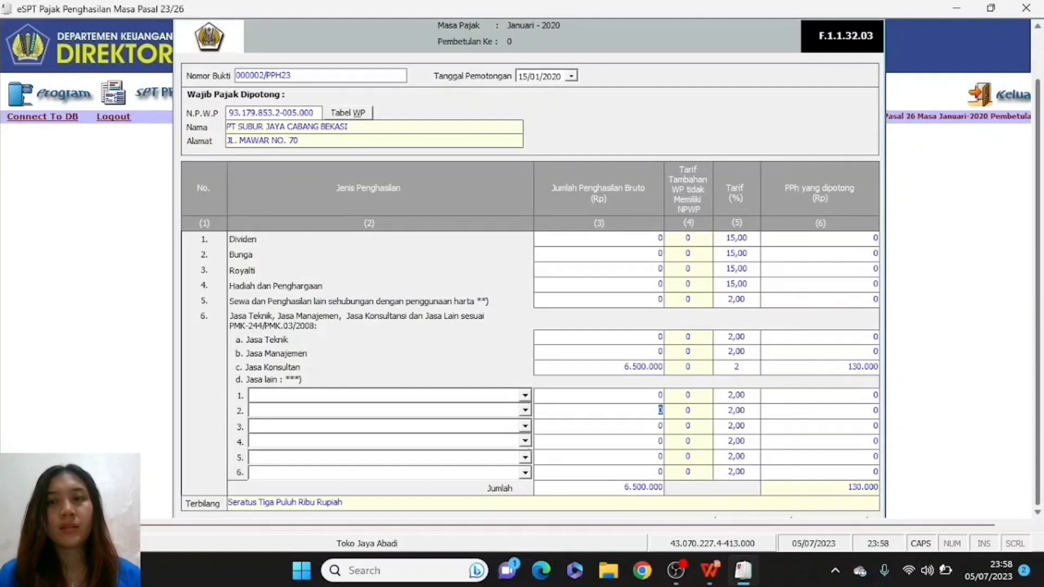
# - Save slip 000002/PPH23 and acknowledge the success message
pyautogui.scroll(-1, 1037, 318)
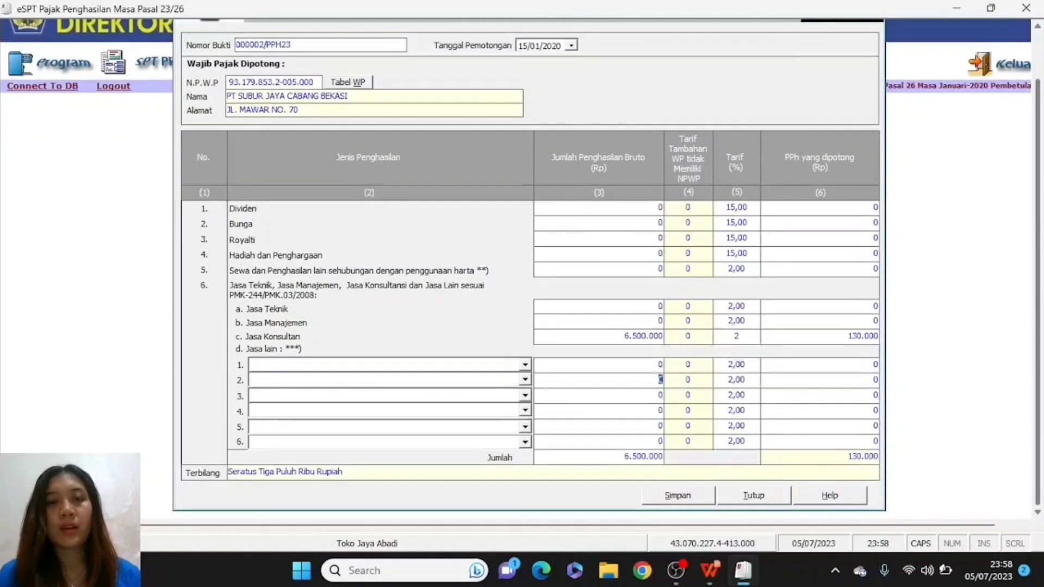
pyautogui.click(674, 496)
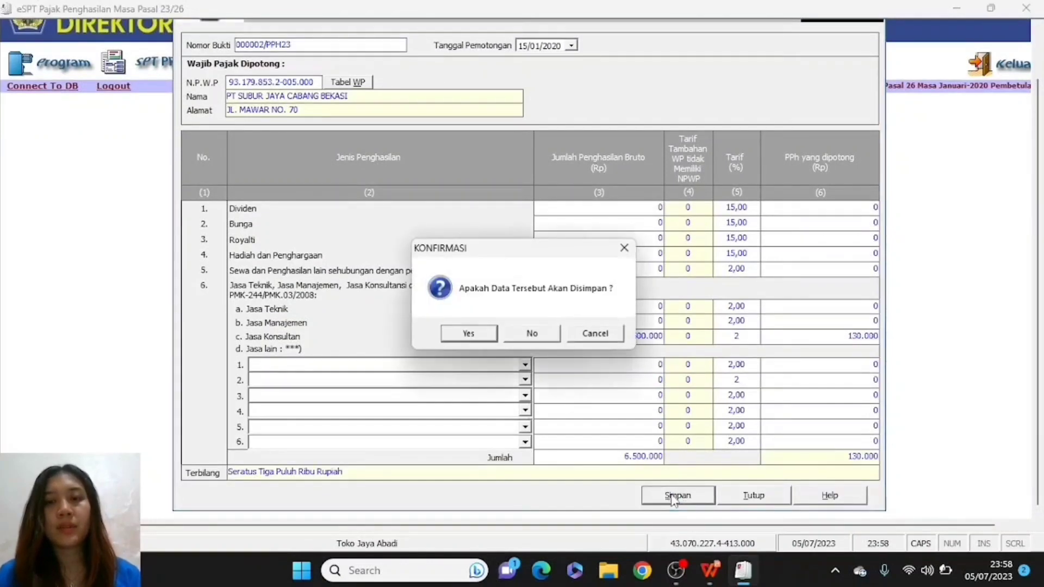
pyautogui.click(466, 335)
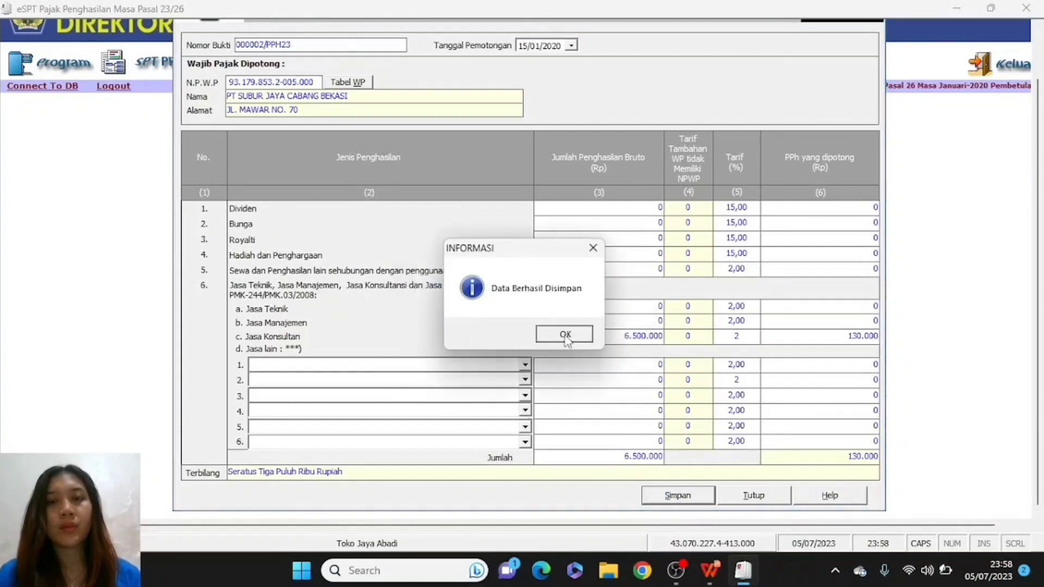
pyautogui.click(566, 335)
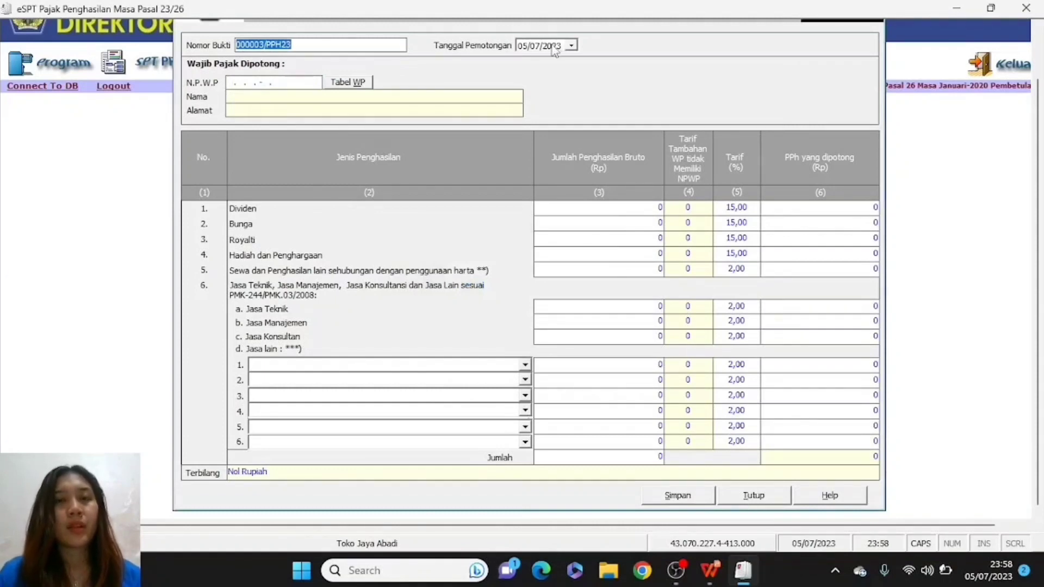
# - Check Transaksi 3 on the slides and set slip 000003/PPH23's withholding date to 19/01/2020
pyautogui.hotkey('alt', 'Tab')
pyautogui.press('Down')
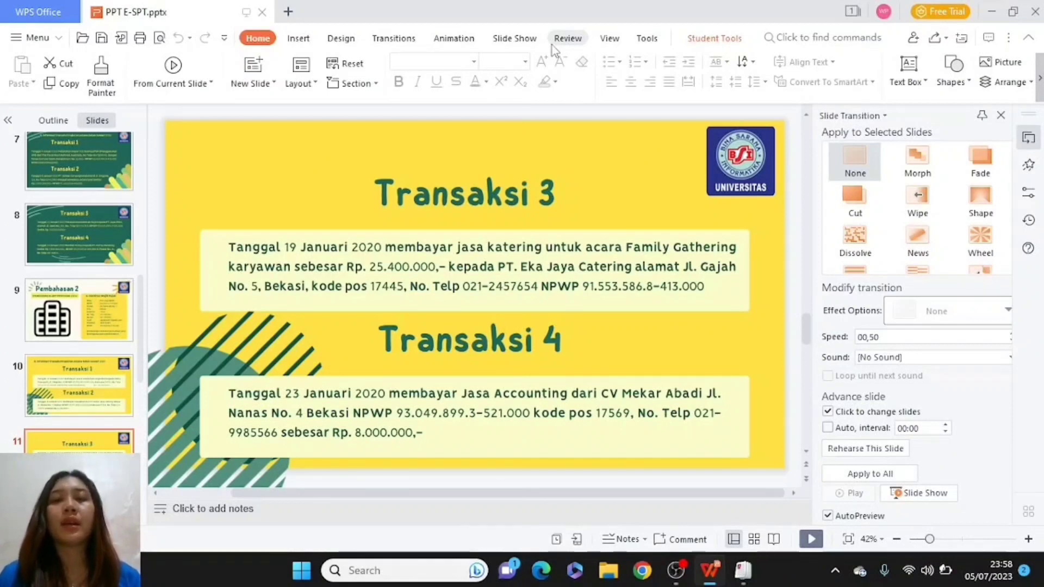
pyautogui.hotkey('alt', 'Tab')
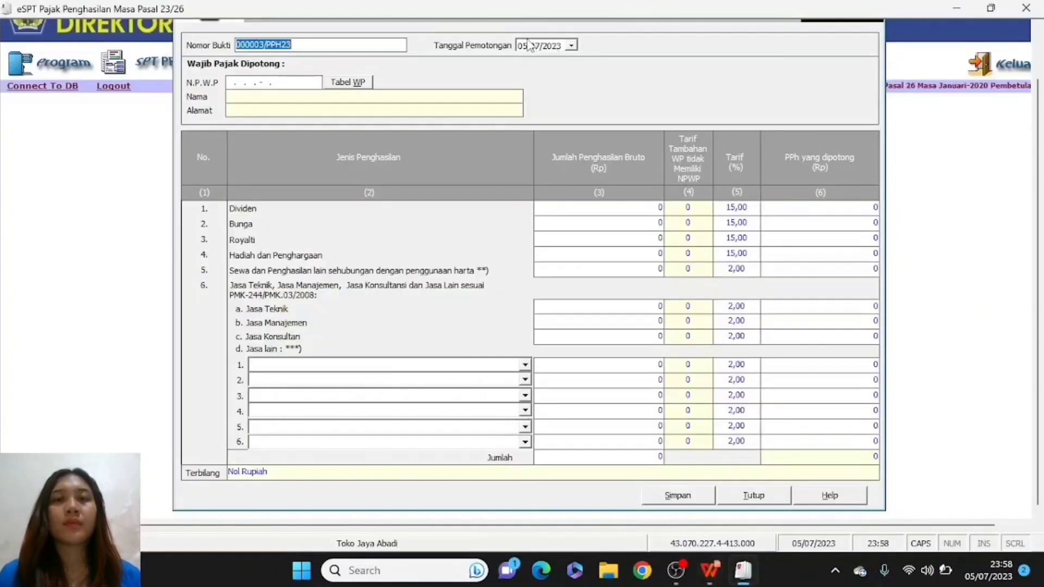
pyautogui.click(528, 45)
pyautogui.hotkey('alt', 'Tab')
pyautogui.press('Tab')
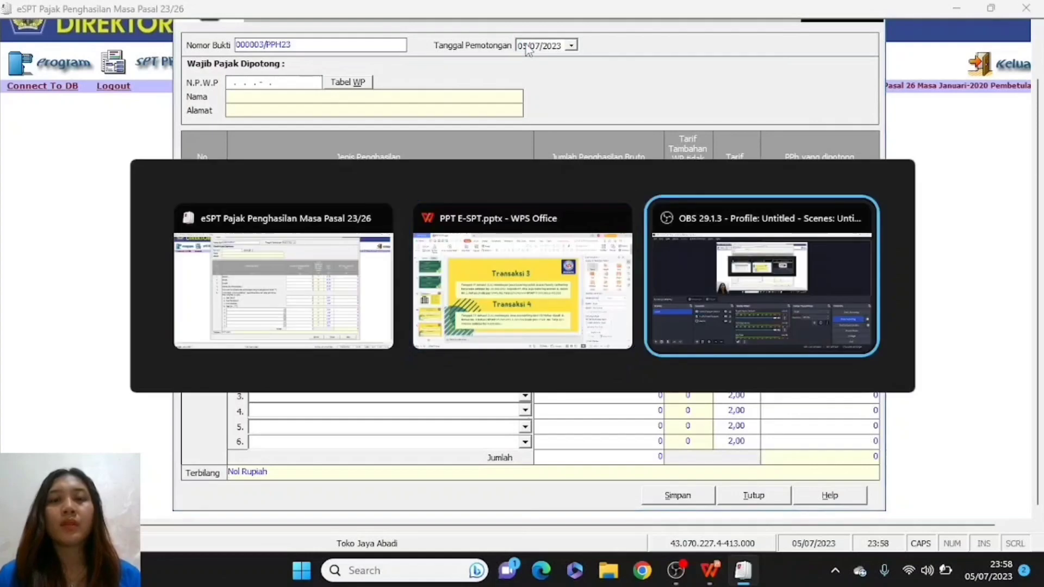
pyautogui.hotkey('alt', 'shift', 'Tab')
pyautogui.hotkey('alt', 'Tab')
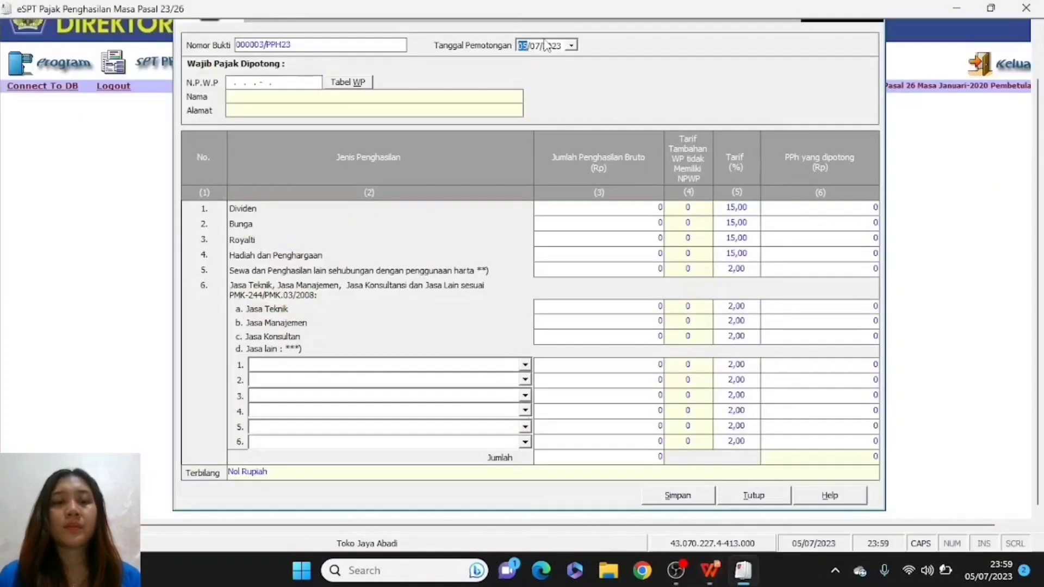
pyautogui.write('10')
pyautogui.press('Right')
pyautogui.press('Left')
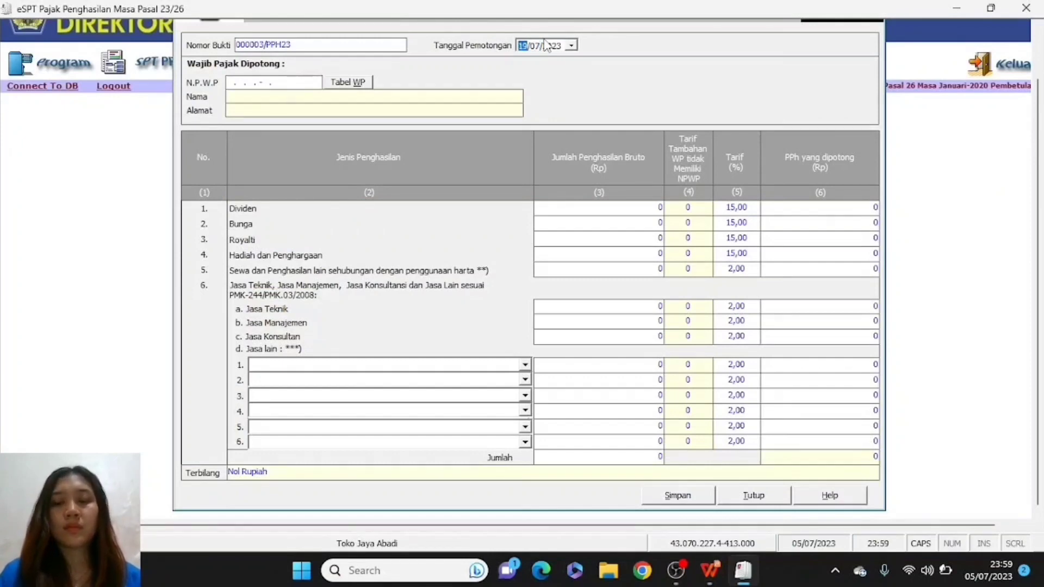
pyautogui.write('19')
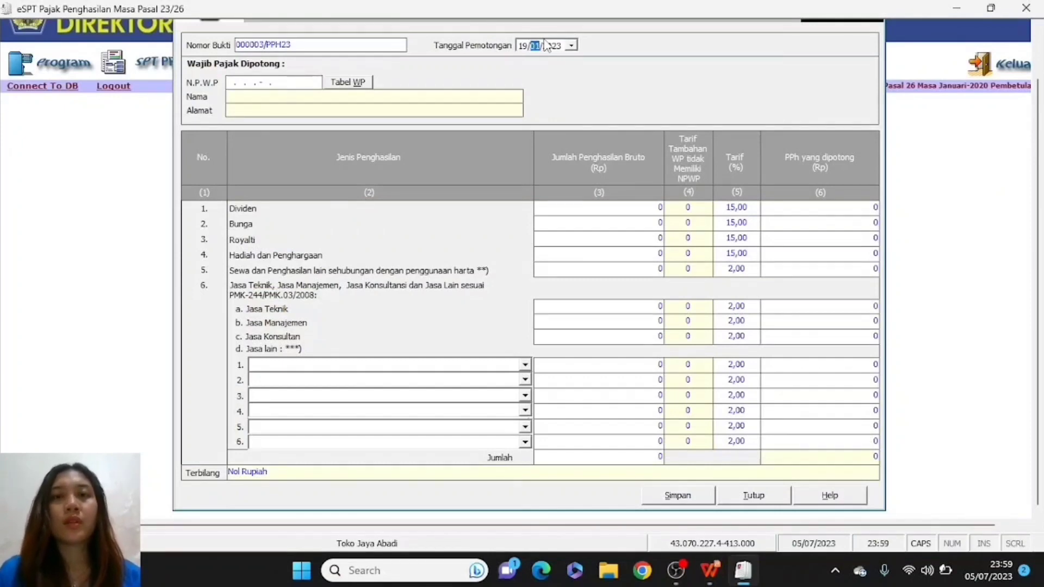
pyautogui.press('Right')
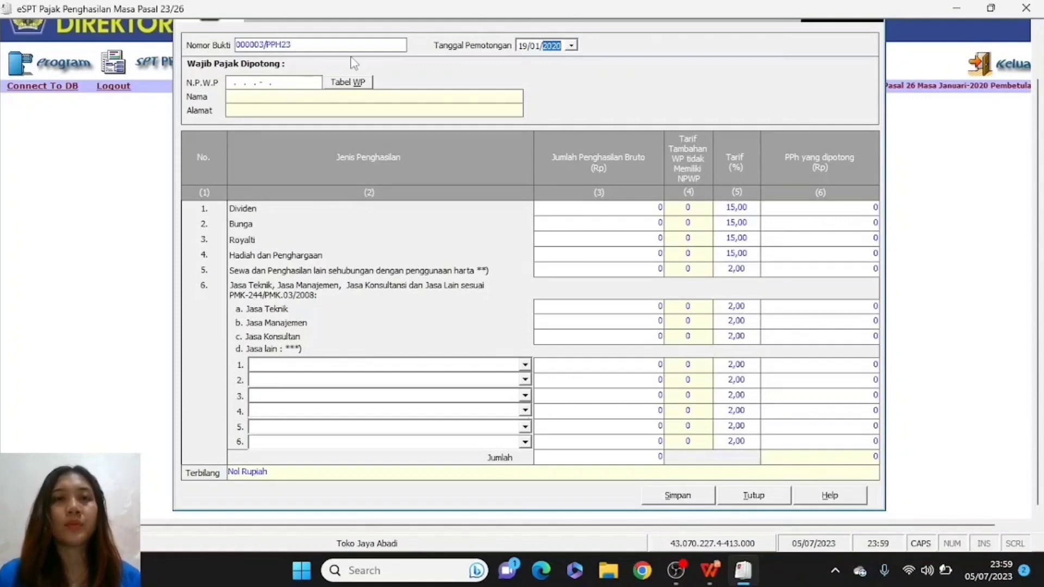
# - Enter the catering company's NPWP from the slide on slip 000003/PPH23, then move to Nama to trigger the lookup
pyautogui.click(226, 86)
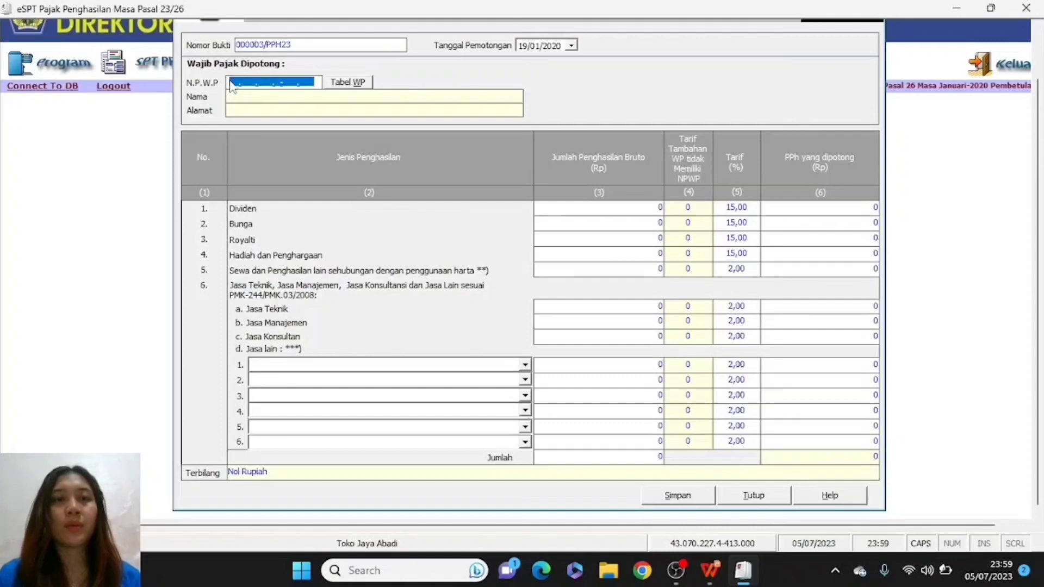
pyautogui.click(230, 81)
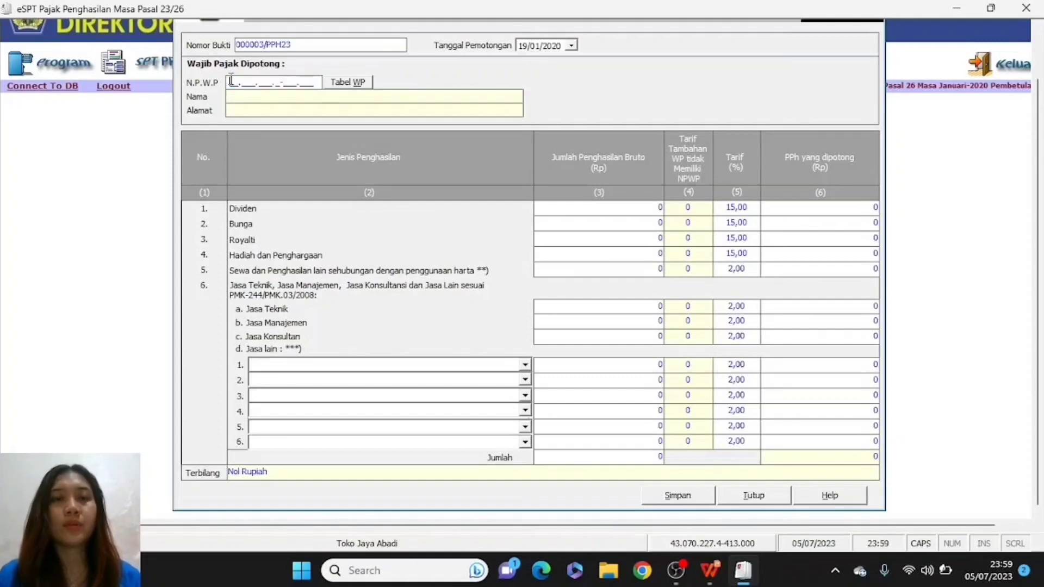
pyautogui.hotkey('alt', 'Tab')
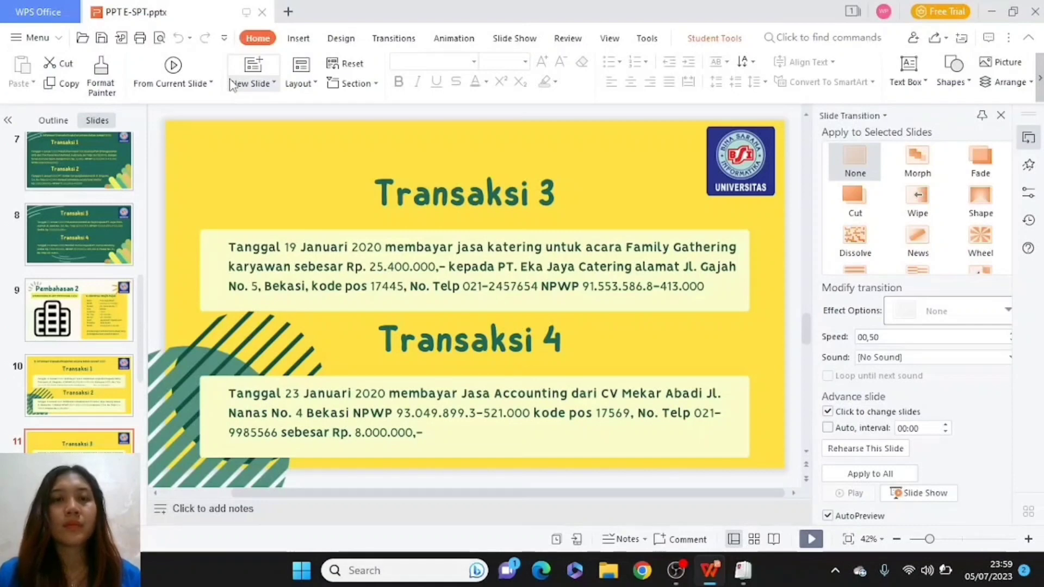
pyautogui.hotkey('alt', 'Tab')
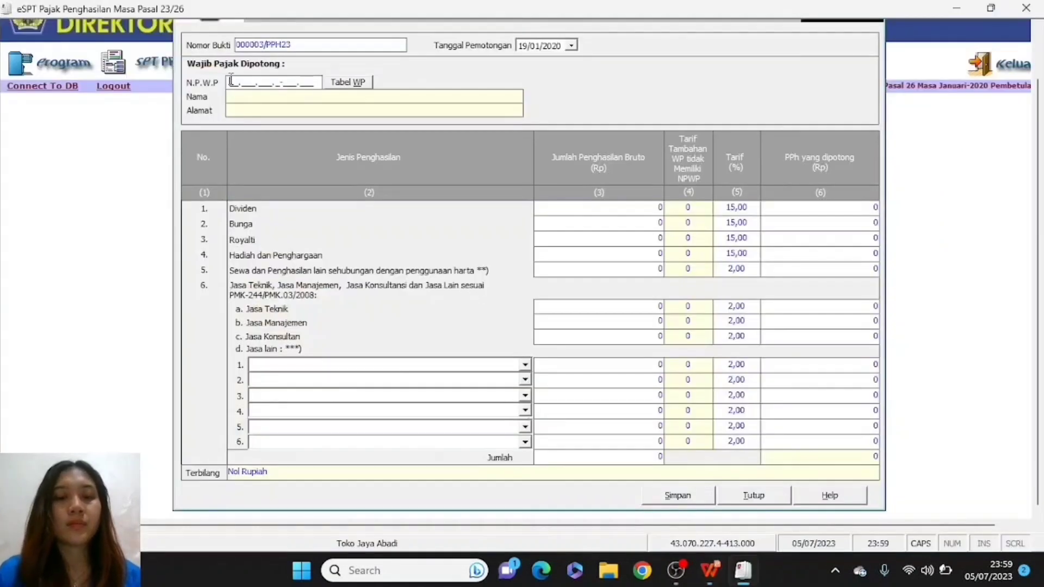
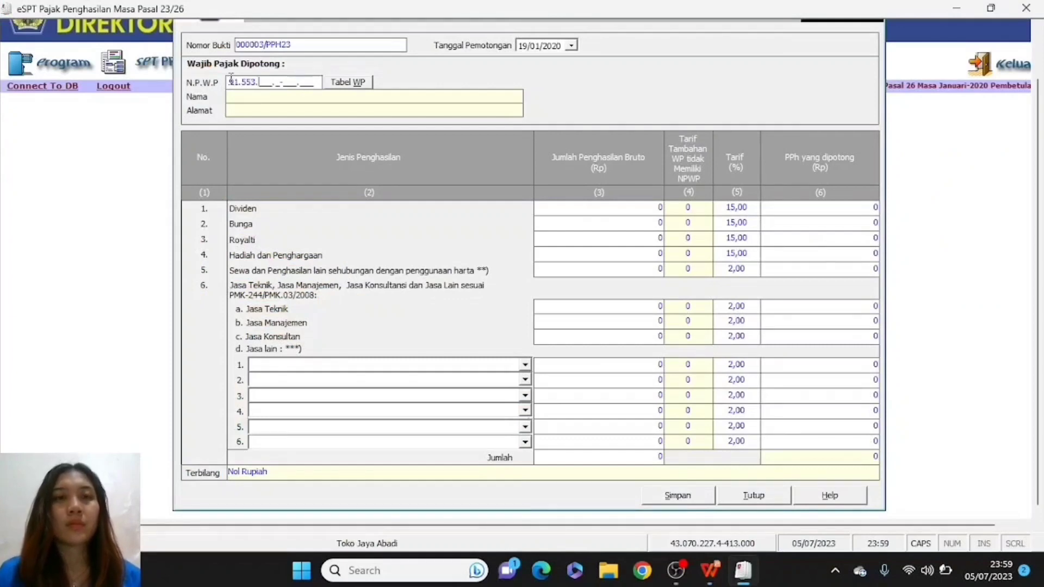
pyautogui.hotkey('alt', 'Tab')
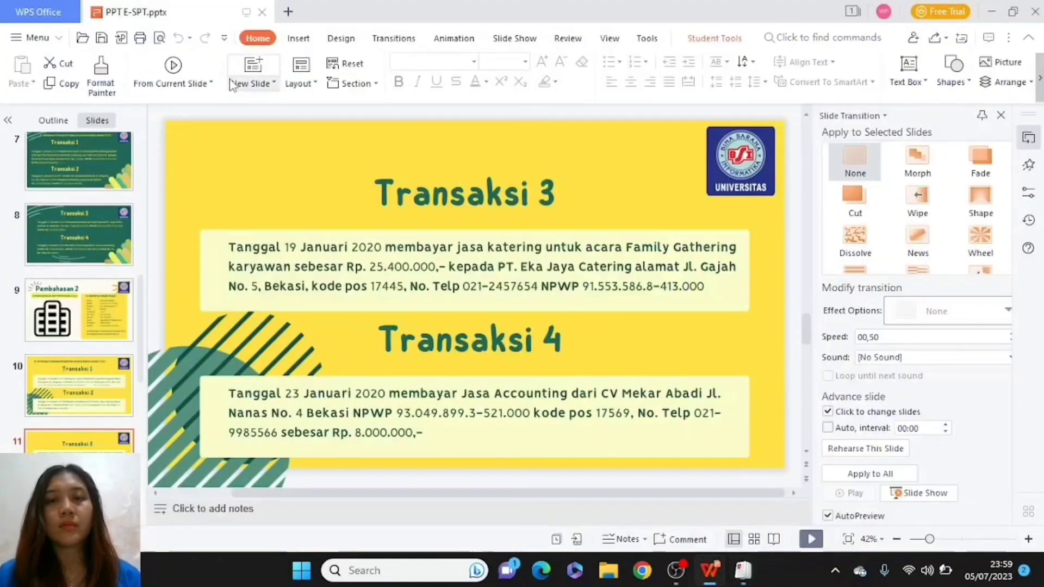
pyautogui.hotkey('alt', 'Tab')
pyautogui.press('Tab')
pyautogui.hotkey('alt', 'shift', 'Tab')
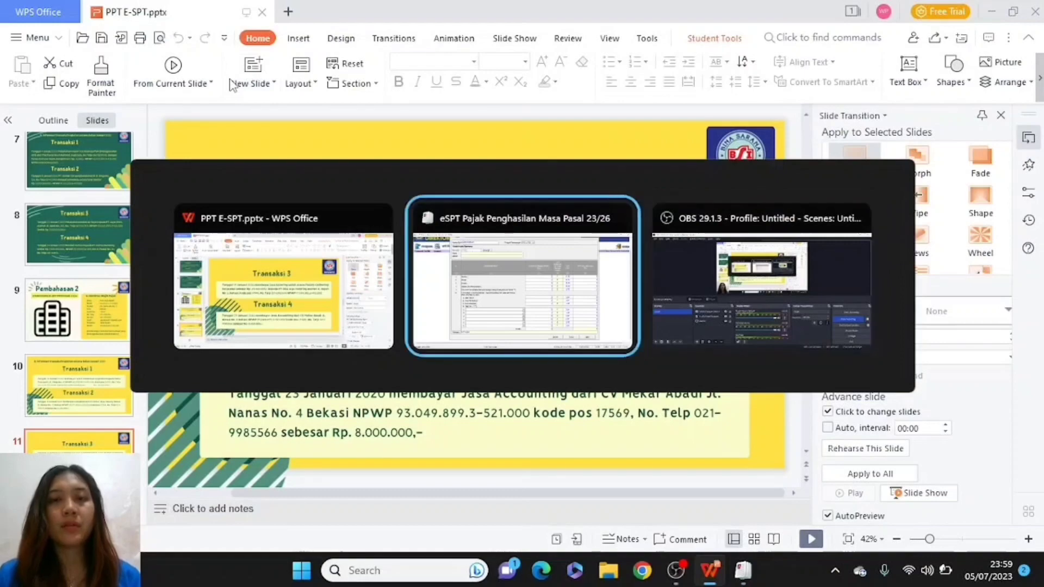
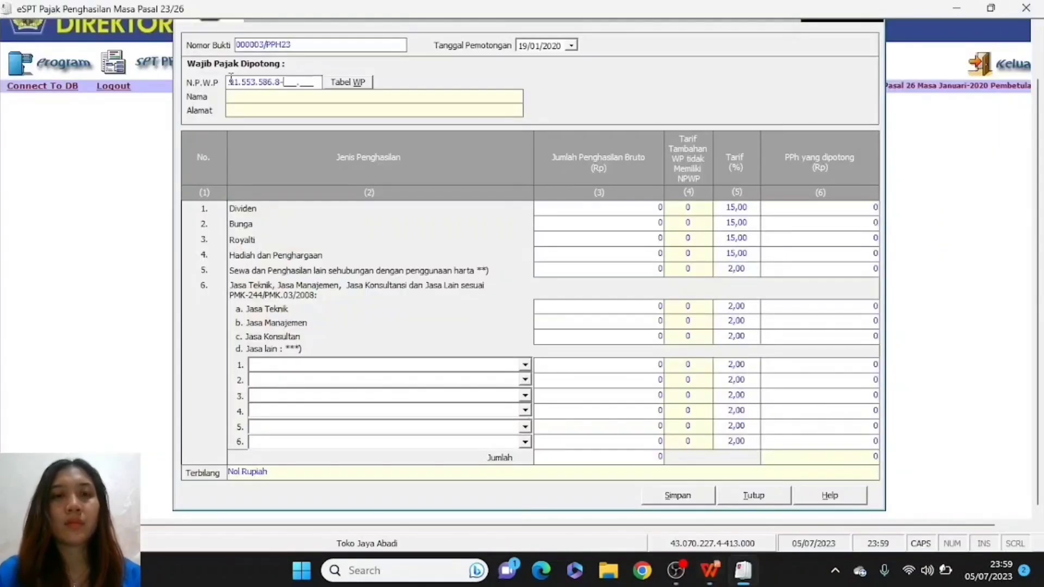
pyautogui.hotkey('alt', 'Tab')
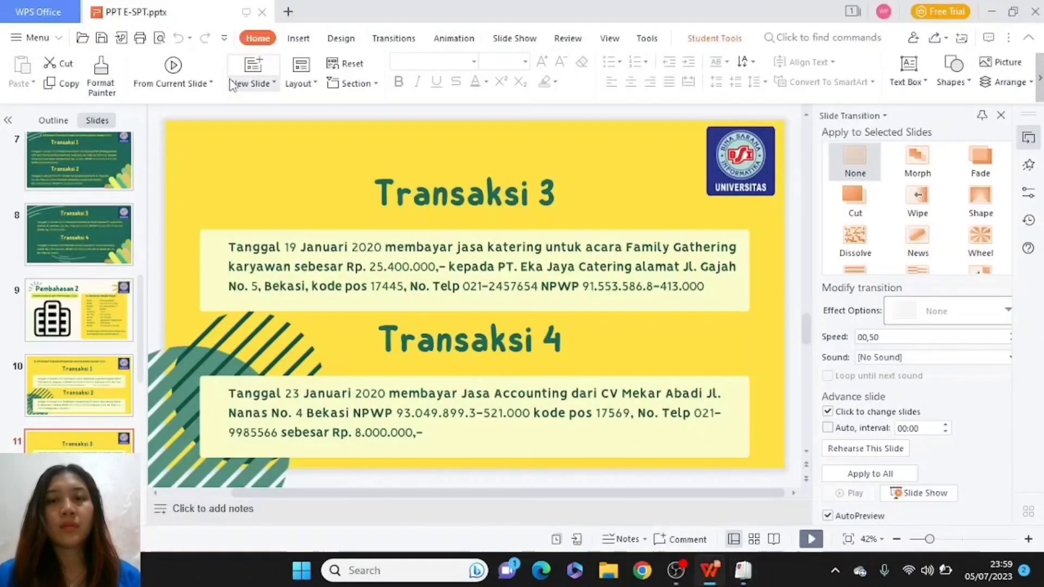
pyautogui.hotkey('alt', 'Tab')
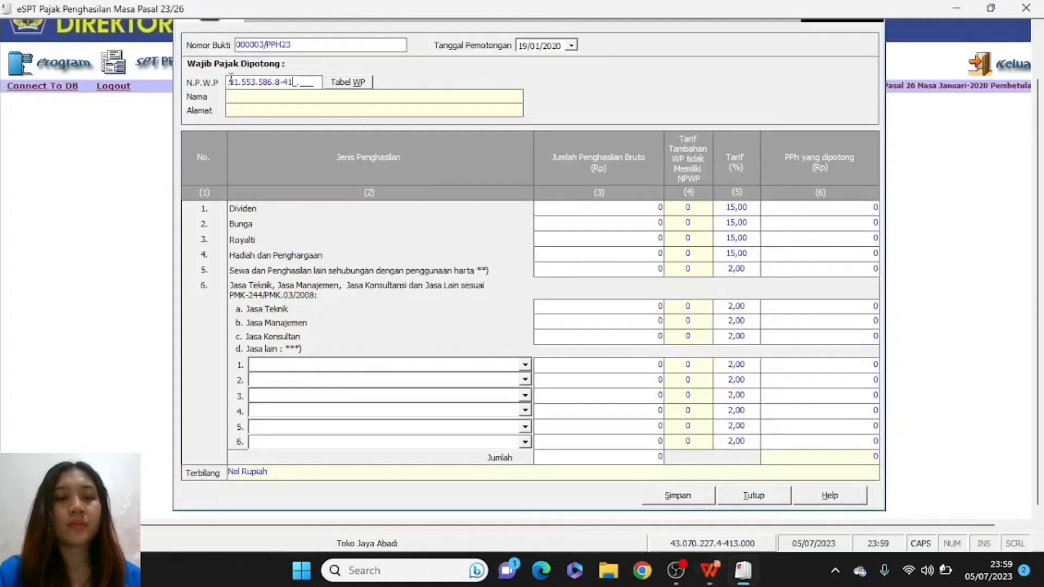
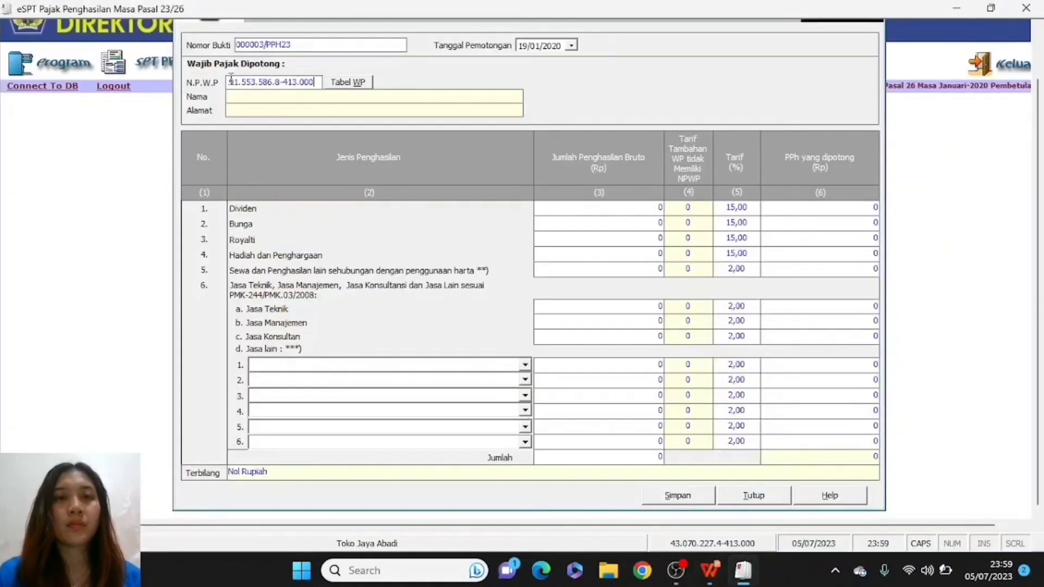
pyautogui.click(234, 105)
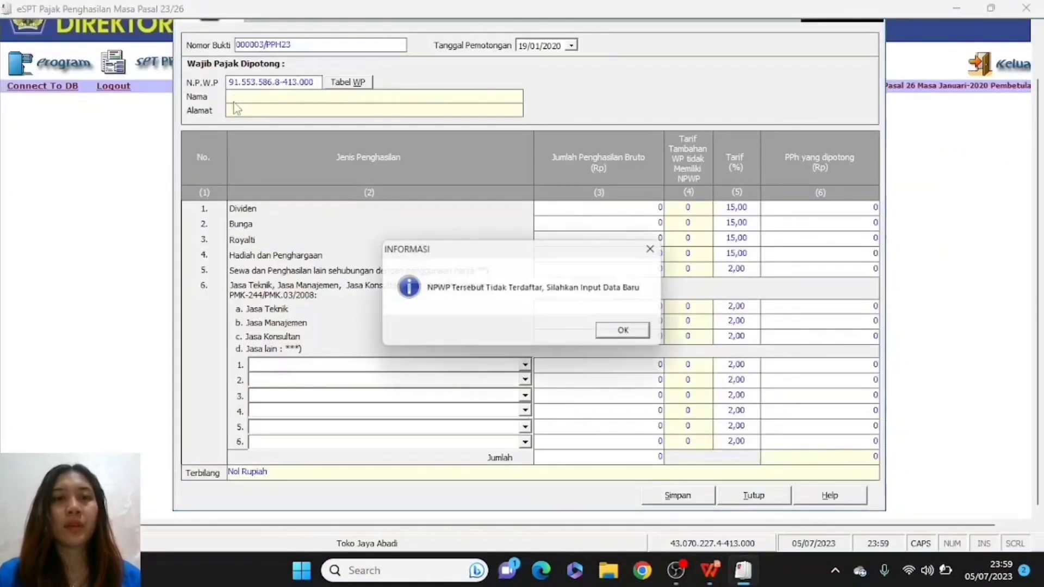
# - Acknowledge the unregistered-NPWP notice and enter the taxpayer name PT EKA JAYA CATERING
pyautogui.click(630, 334)
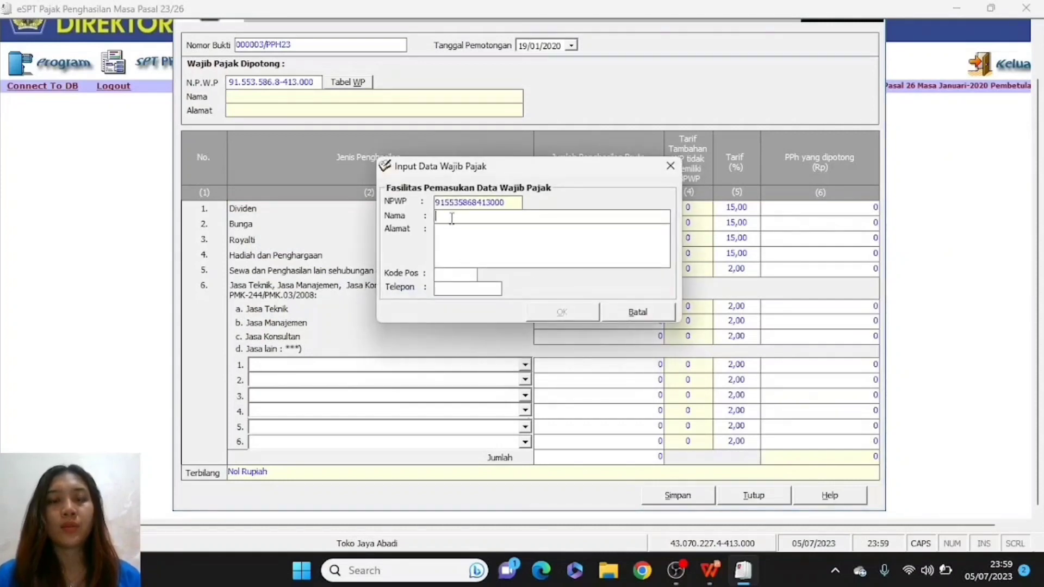
pyautogui.write('PT EKA JAYA')
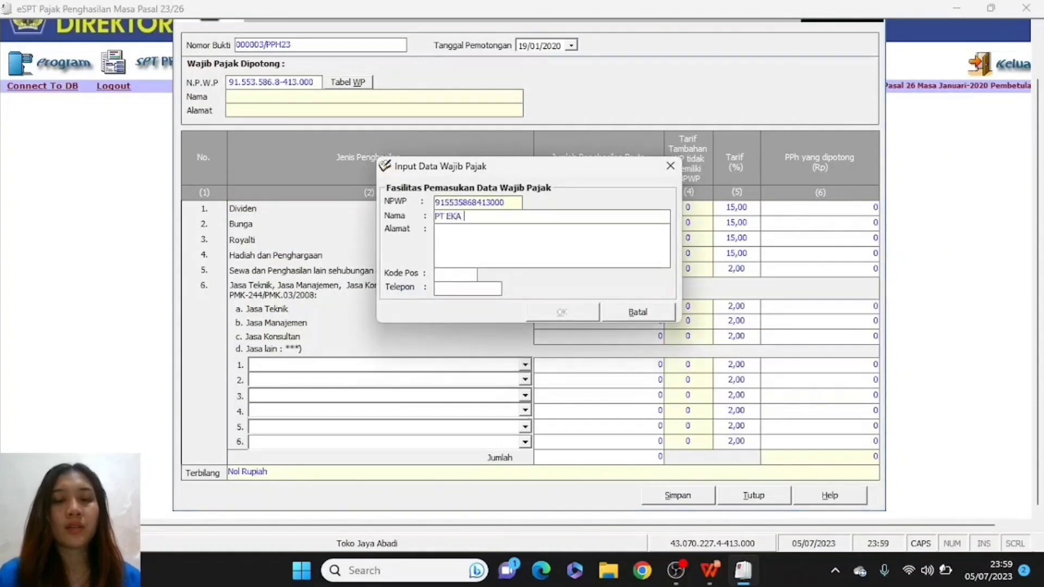
pyautogui.click(450, 221)
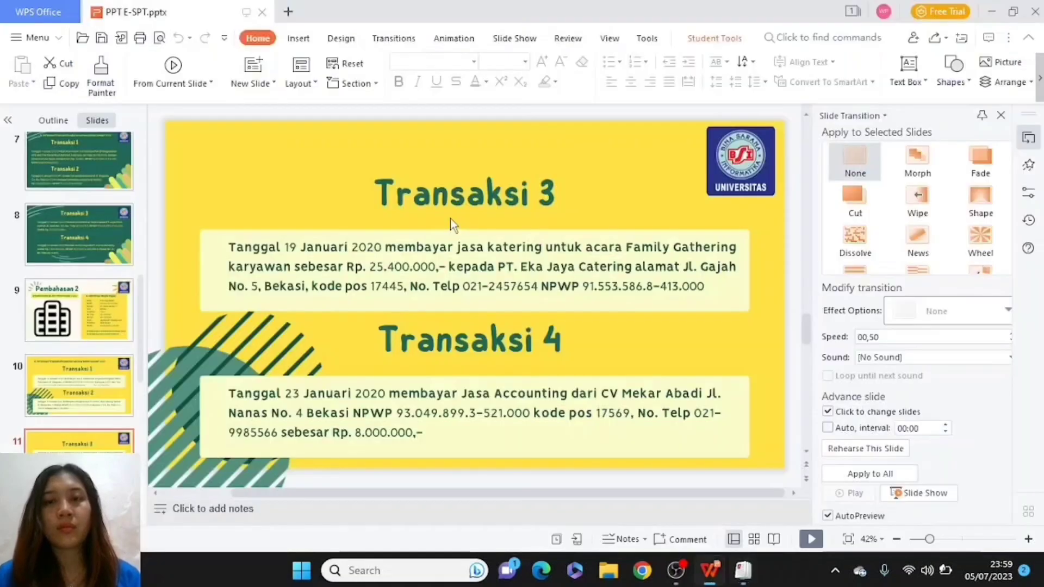
pyautogui.hotkey('alt', 'Tab')
pyautogui.click(450, 219)
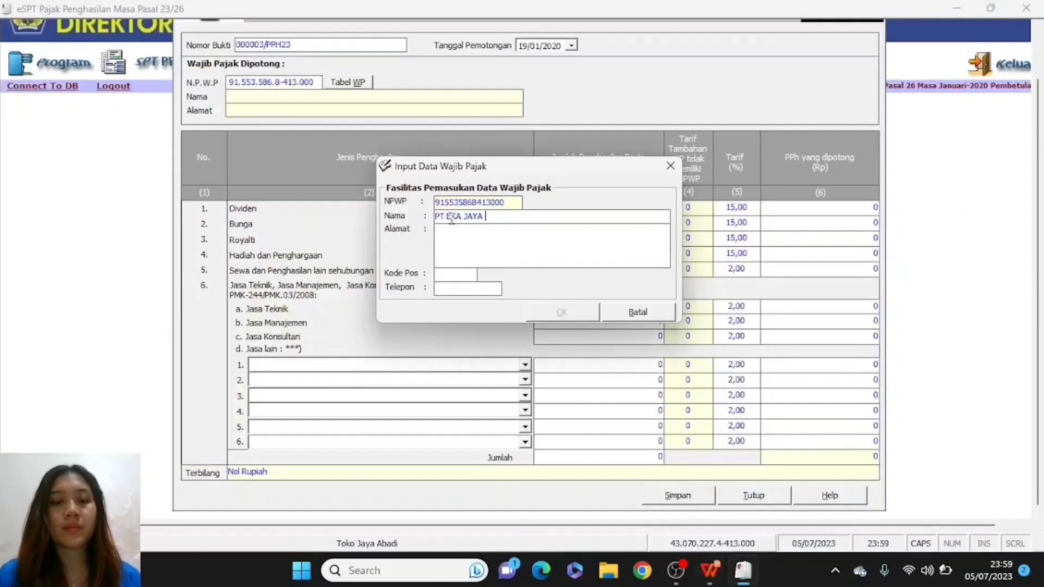
pyautogui.write('CATERING')
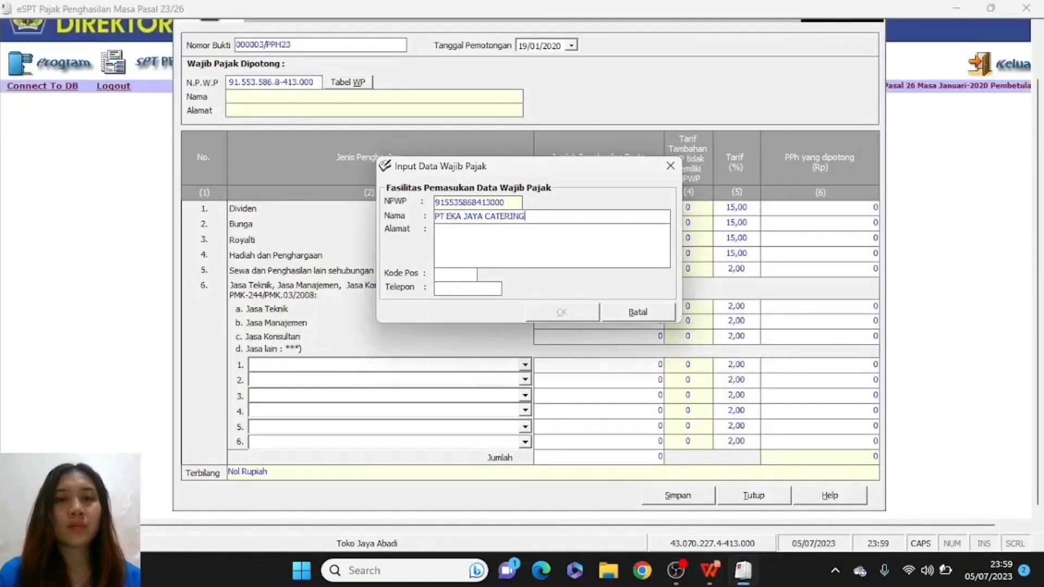
# - Fill in the company's street address and postal code 17445 from the slide
pyautogui.click(456, 235)
pyautogui.hotkey('alt', 'Tab')
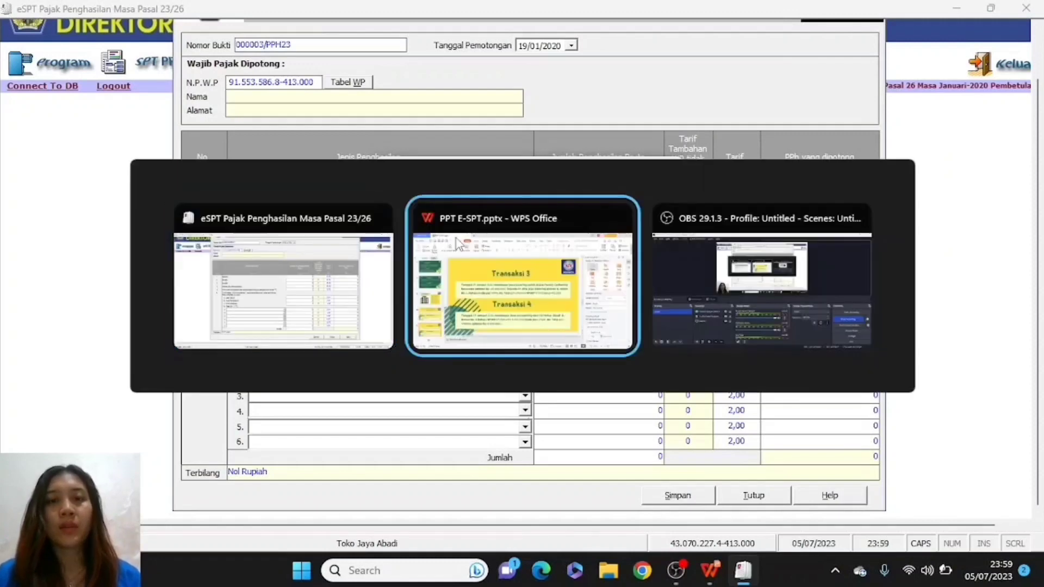
pyautogui.click(457, 243)
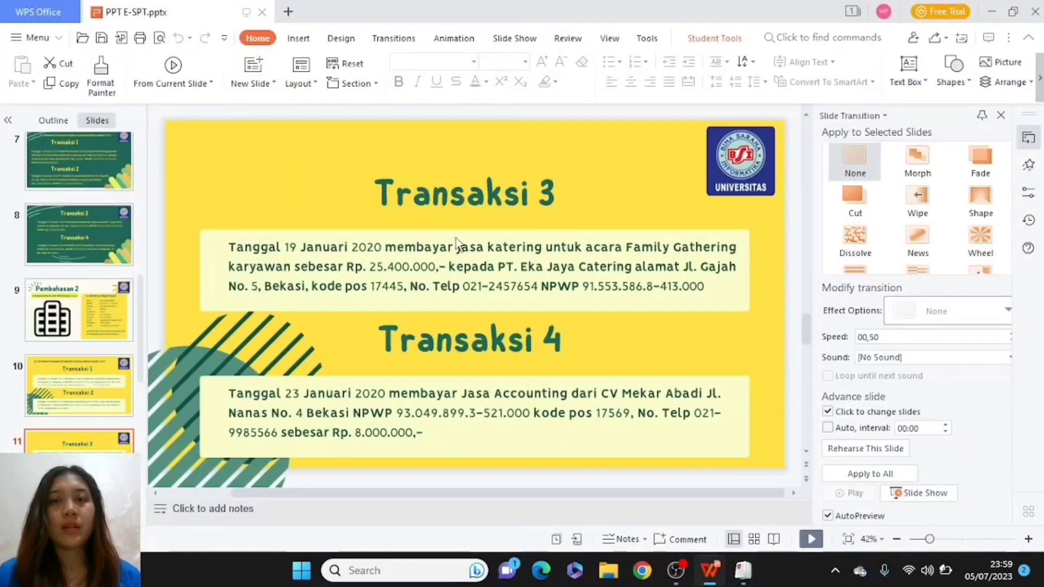
pyautogui.hotkey('alt', 'Tab')
pyautogui.hotkey('alt', 'Tab')
pyautogui.click(456, 243)
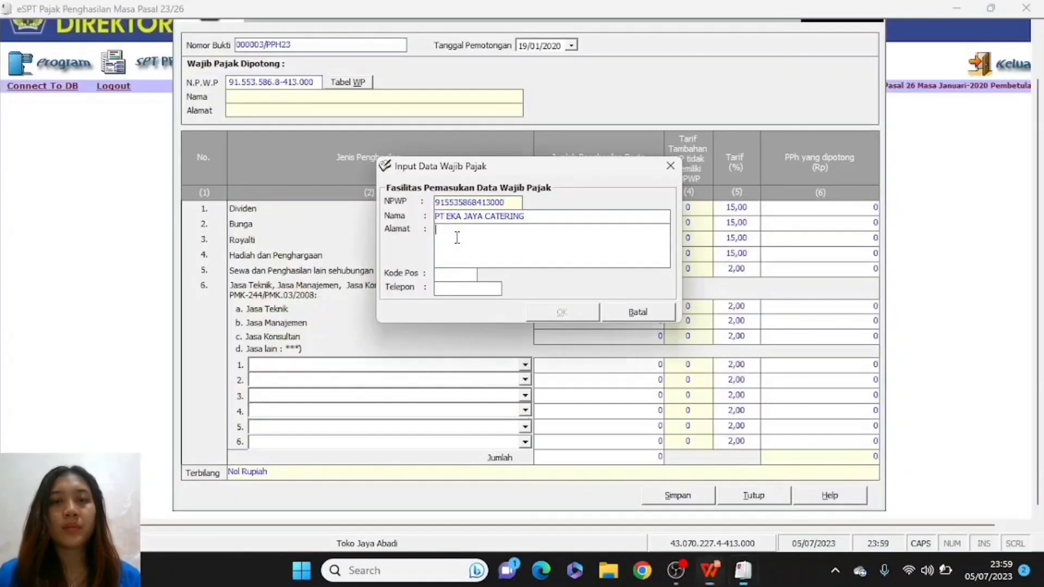
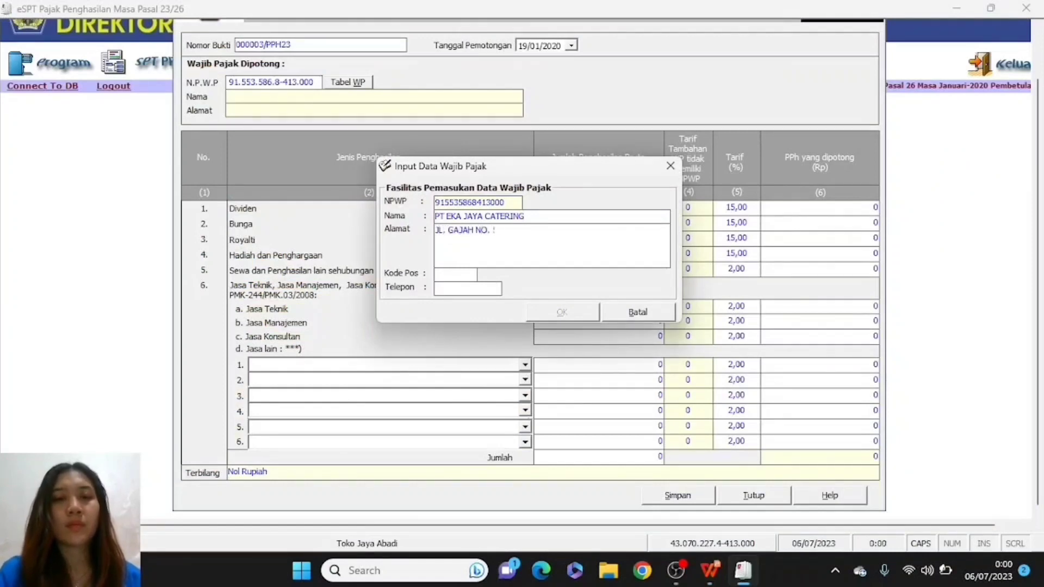
pyautogui.click(443, 279)
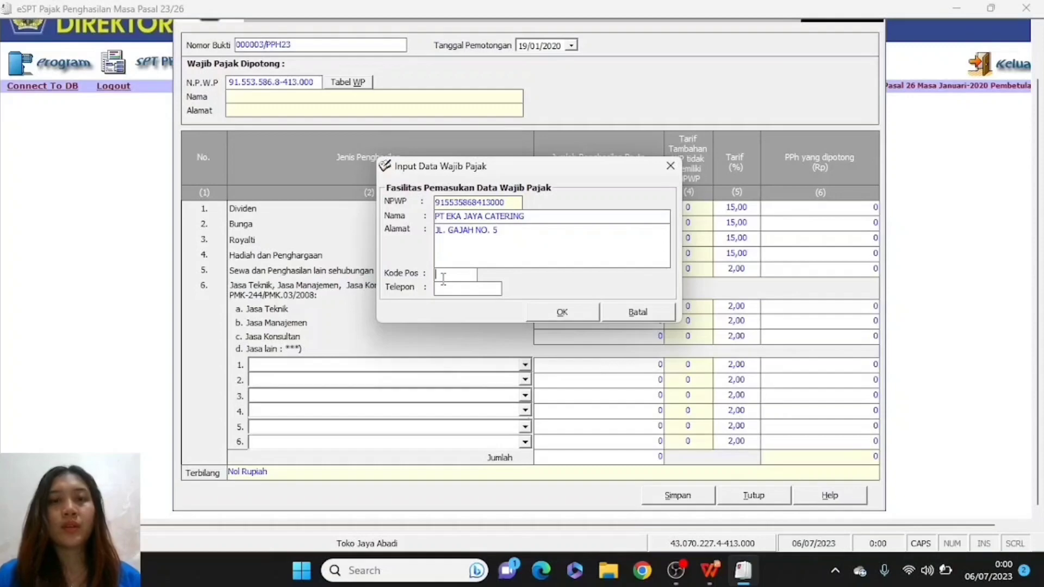
pyautogui.hotkey('alt', 'Tab')
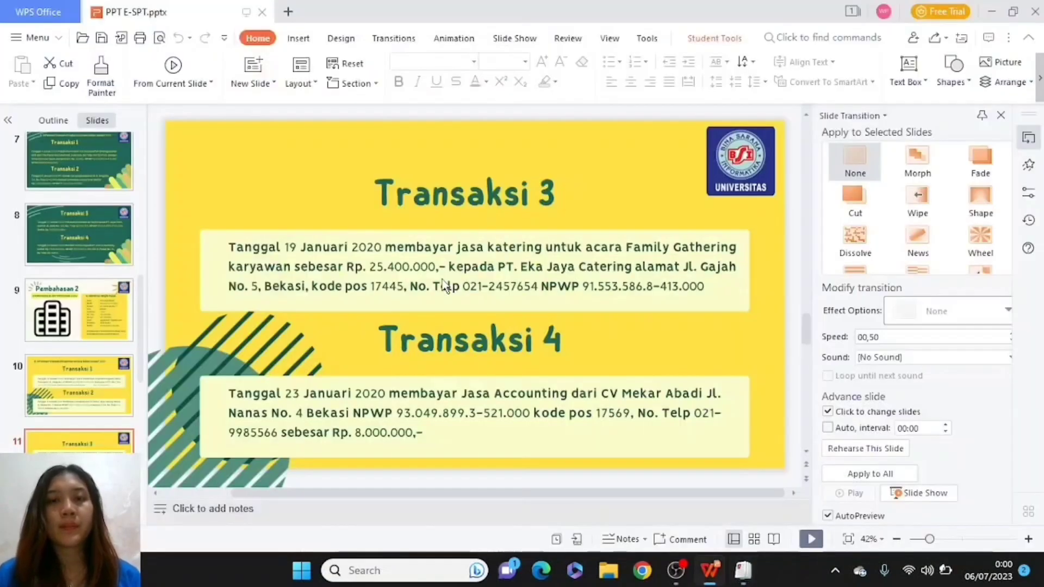
pyautogui.hotkey('alt', 'Tab')
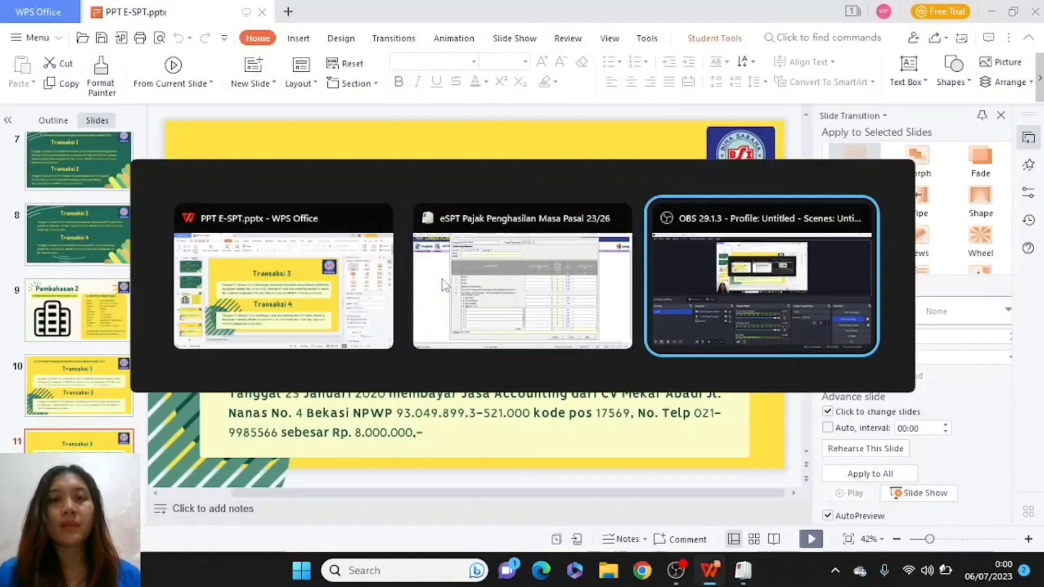
pyautogui.write('17445')
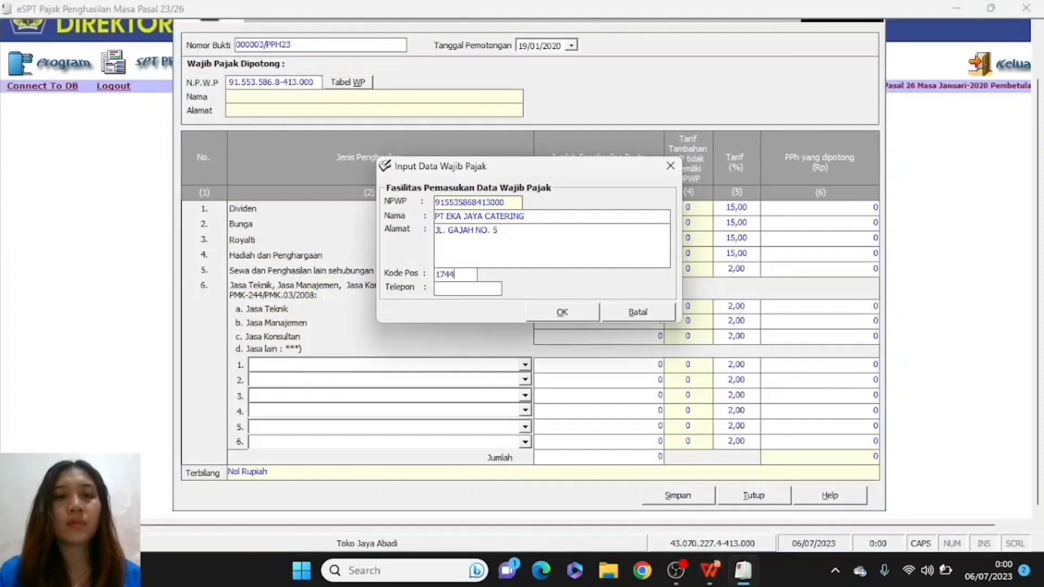
# - Enter the company's full telephone number, checking it against the slide
pyautogui.click(461, 290)
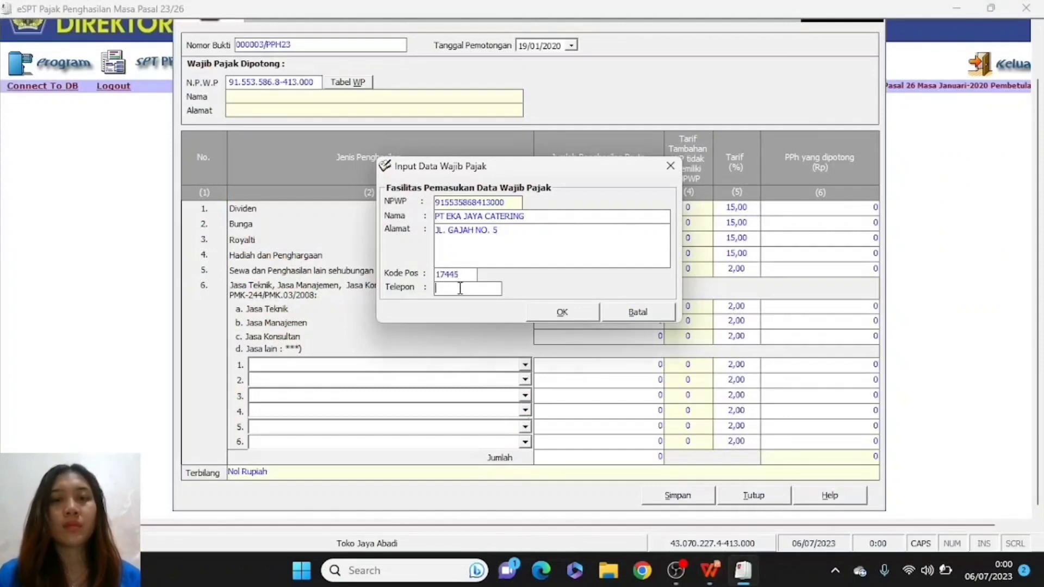
pyautogui.hotkey('alt', 'Tab')
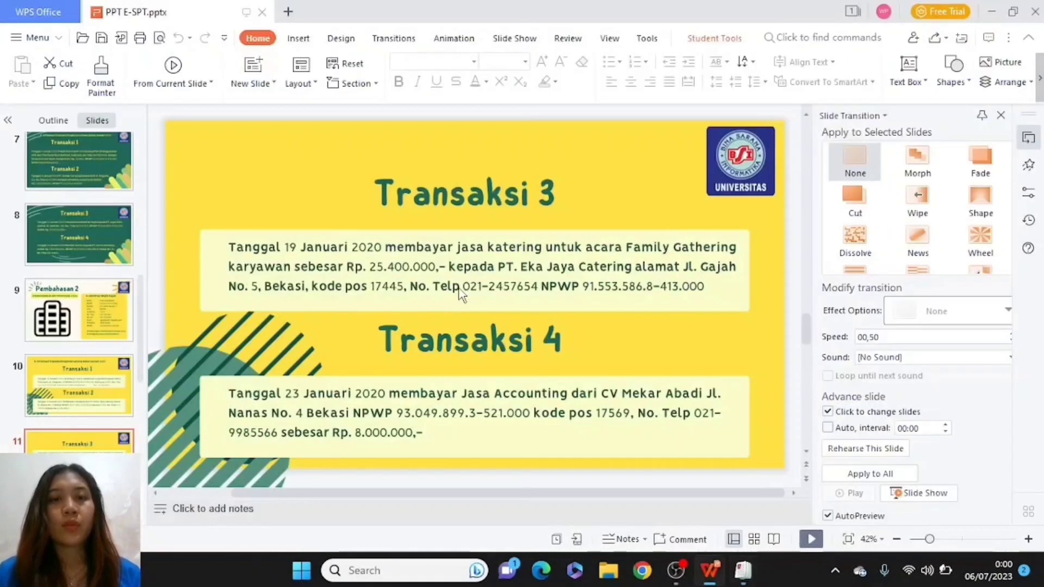
pyautogui.scroll(-1, 460, 294)
pyautogui.hotkey('alt', 'Tab')
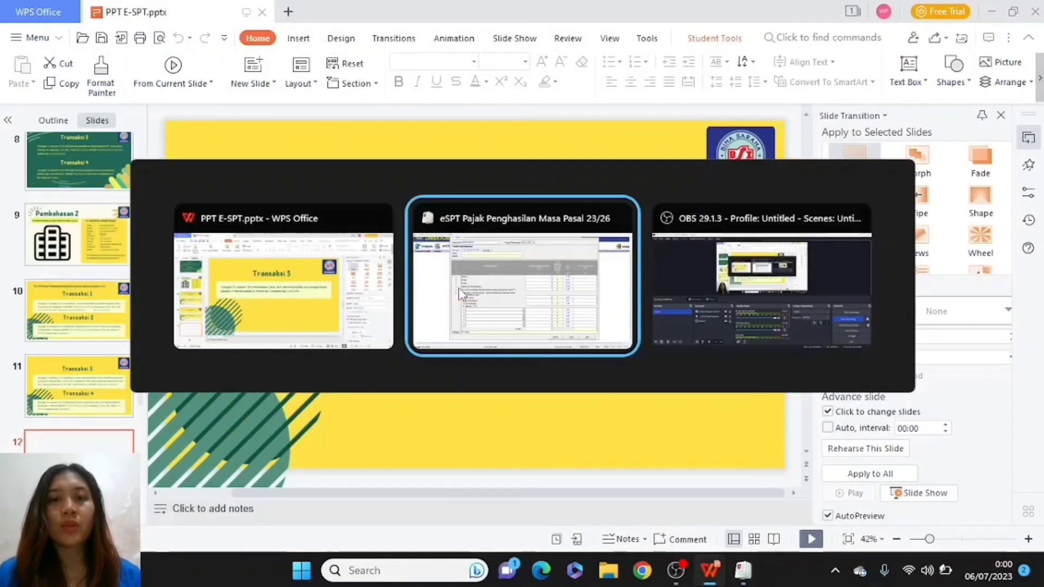
pyautogui.press('Tab')
pyautogui.press('Tab')
pyautogui.press('Tab')
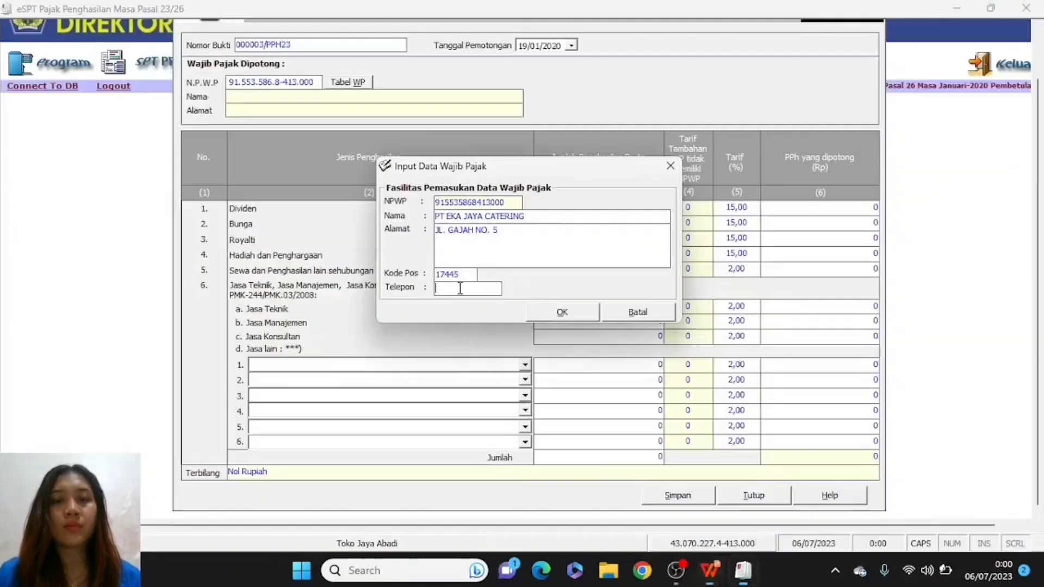
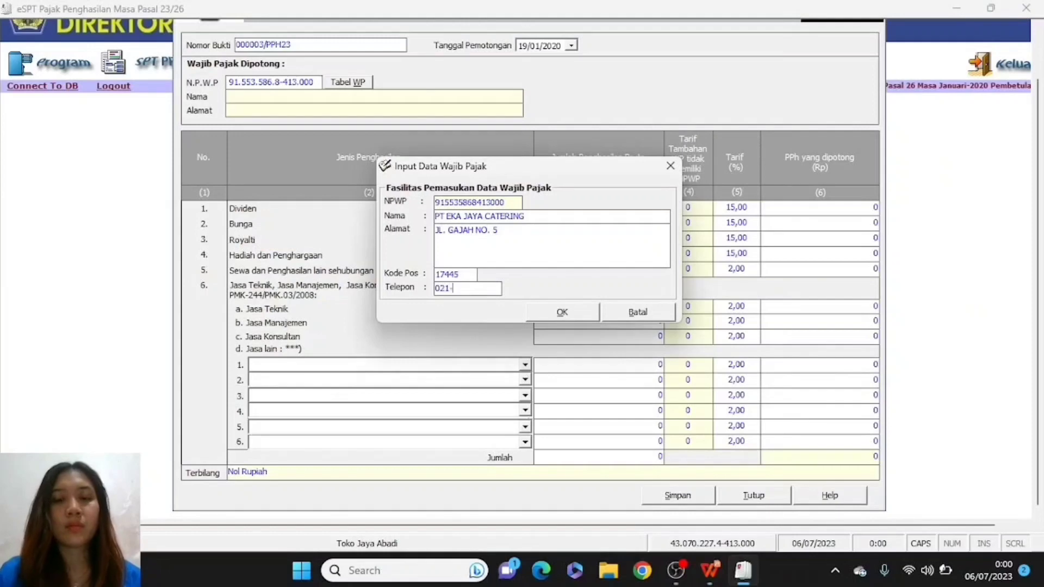
pyautogui.hotkey('alt', 'Tab')
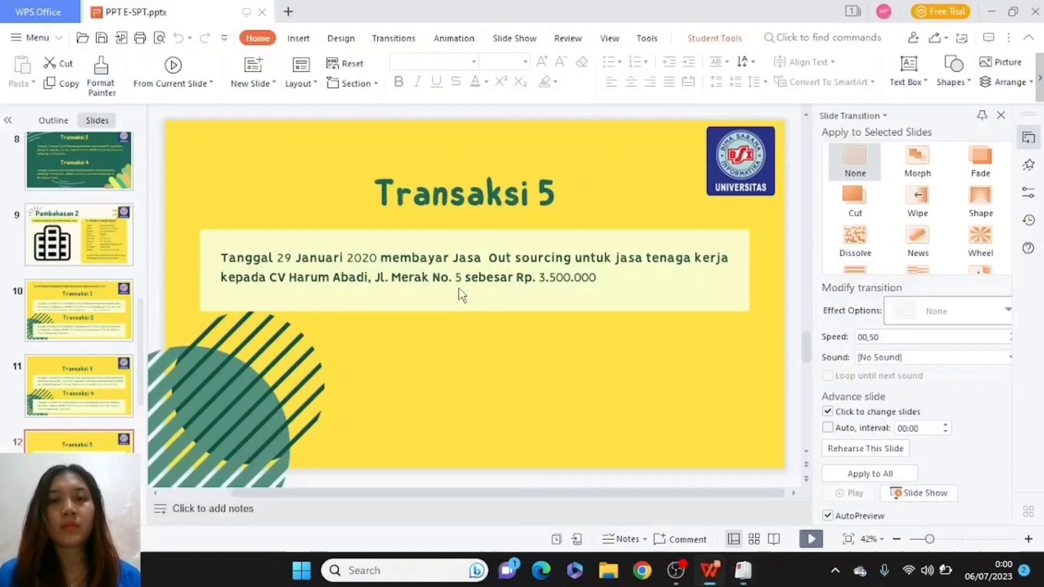
pyautogui.scroll(1, 461, 294)
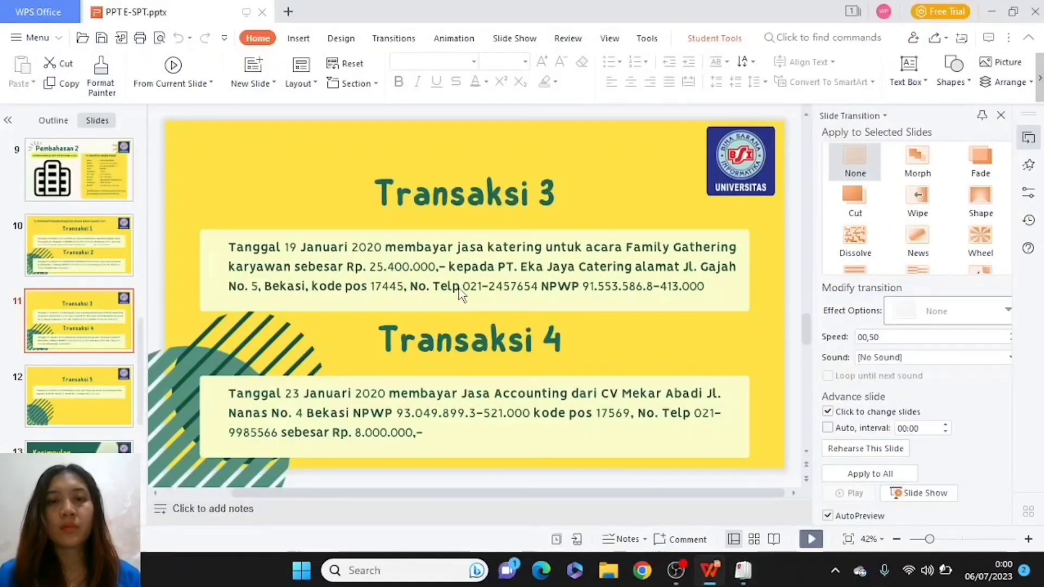
pyautogui.hotkey('alt', 'Tab')
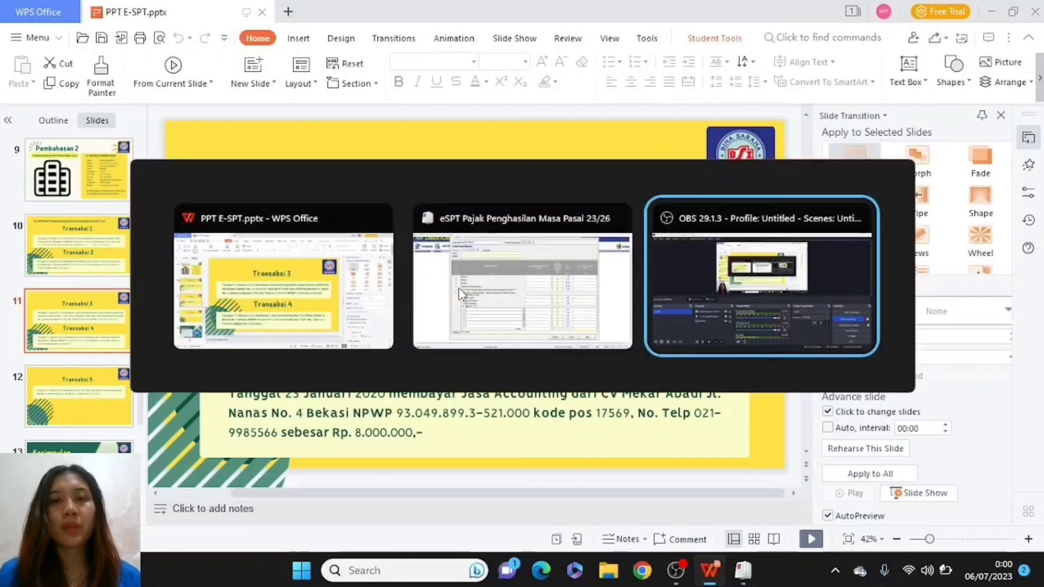
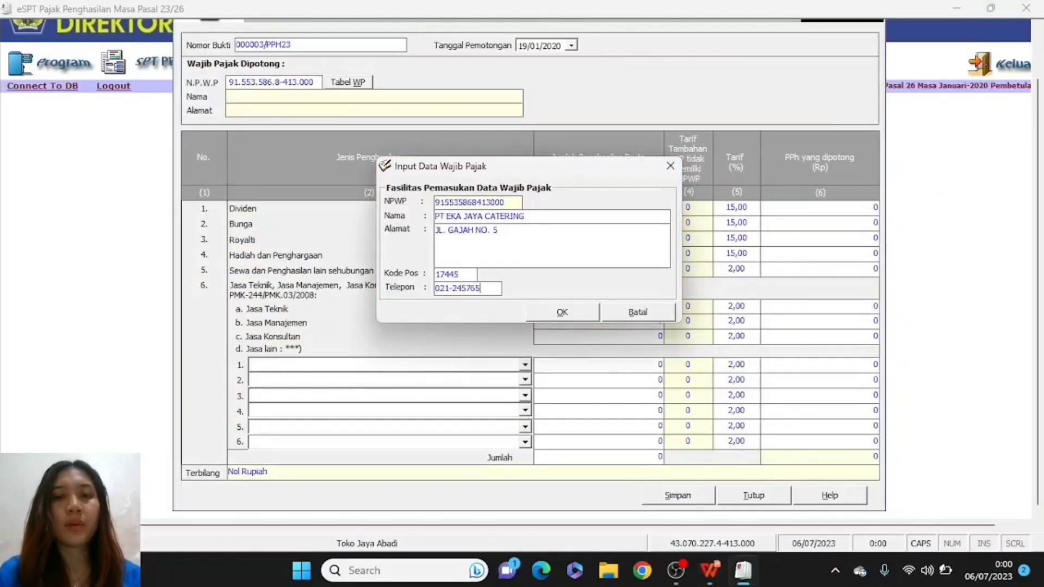
pyautogui.hotkey('alt', 'Tab')
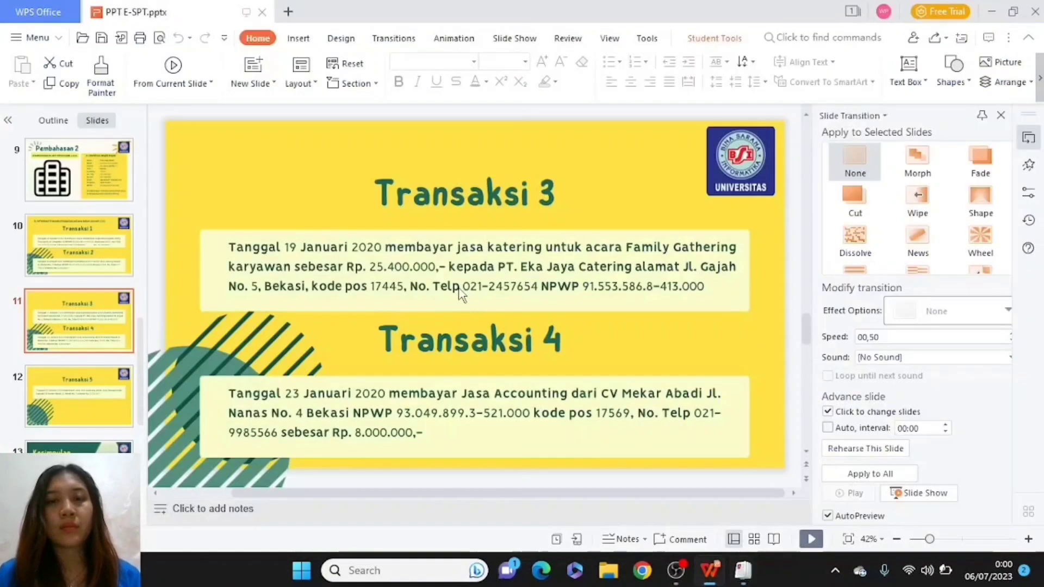
pyautogui.hotkey('alt', 'Tab')
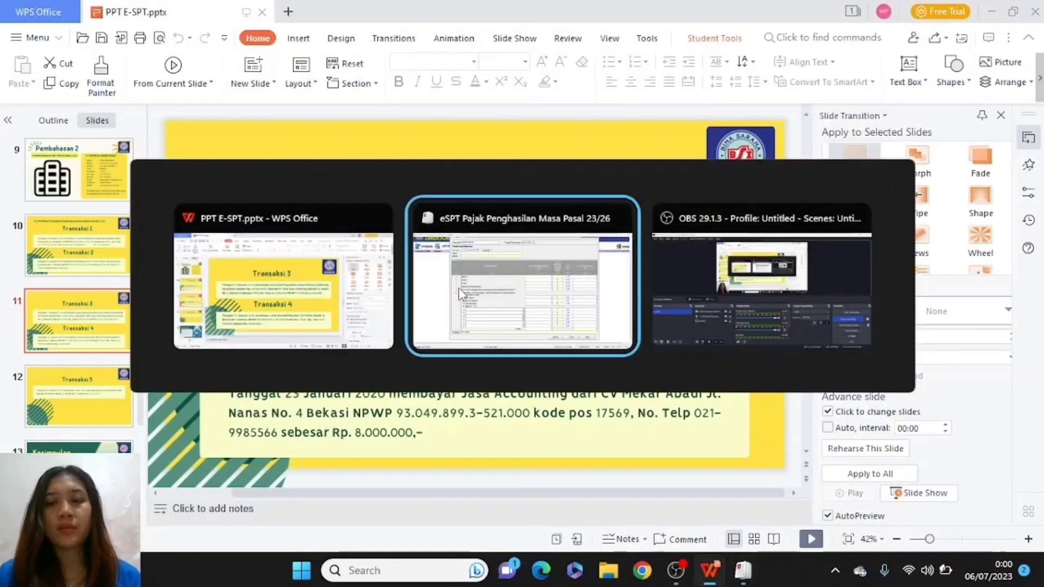
pyautogui.click(459, 294)
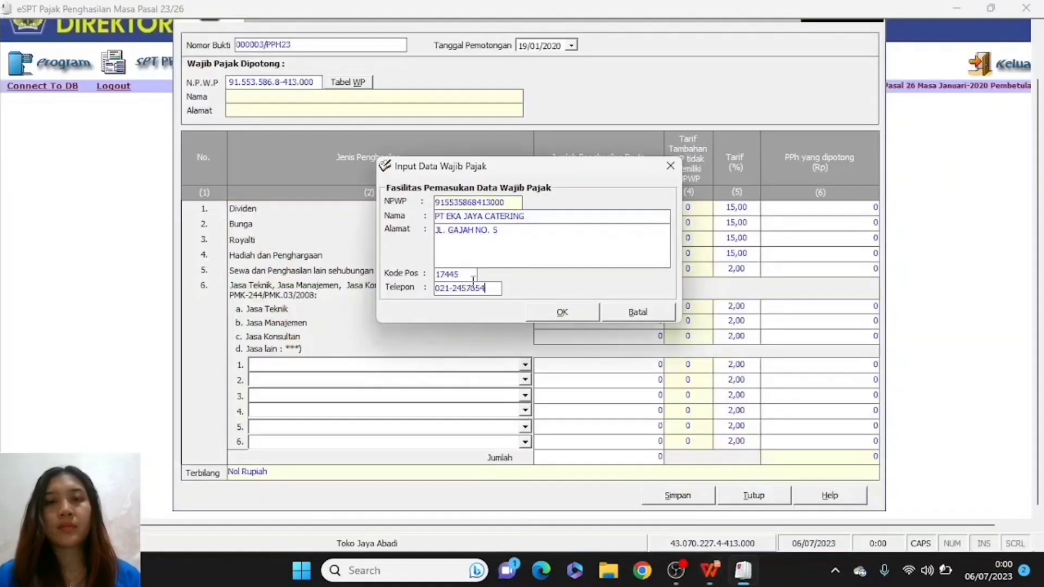
# - Confirm the new taxpayer's details and return to the withholding slip
pyautogui.click(562, 312)
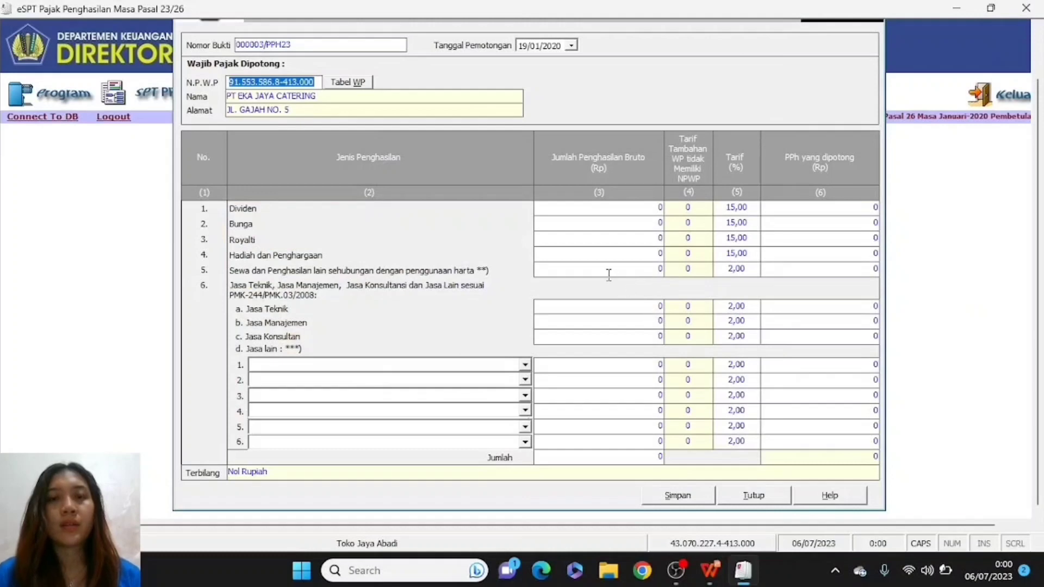
pyautogui.hotkey('alt', 'Tab')
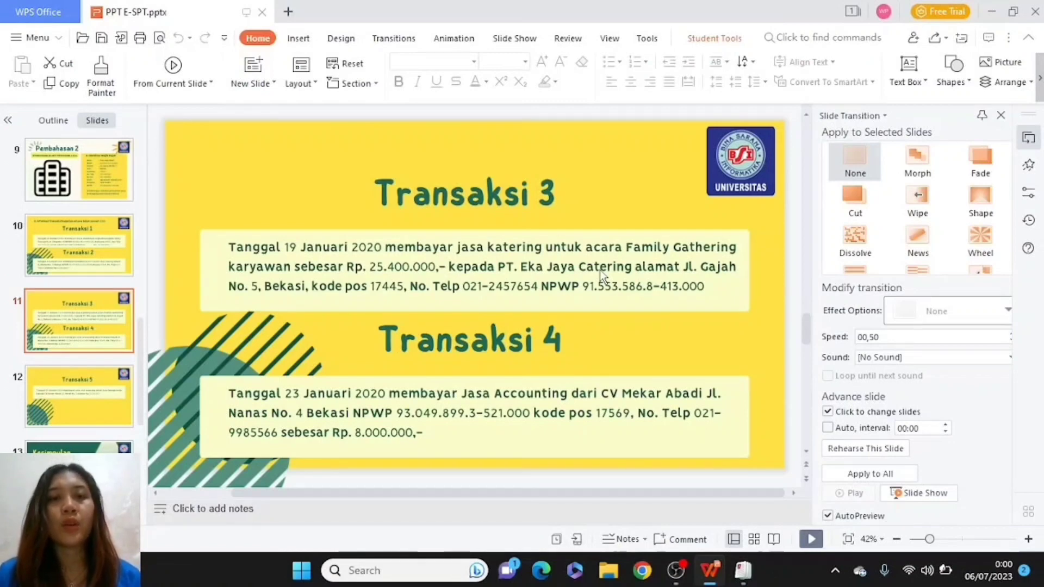
pyautogui.hotkey('alt', 'Tab')
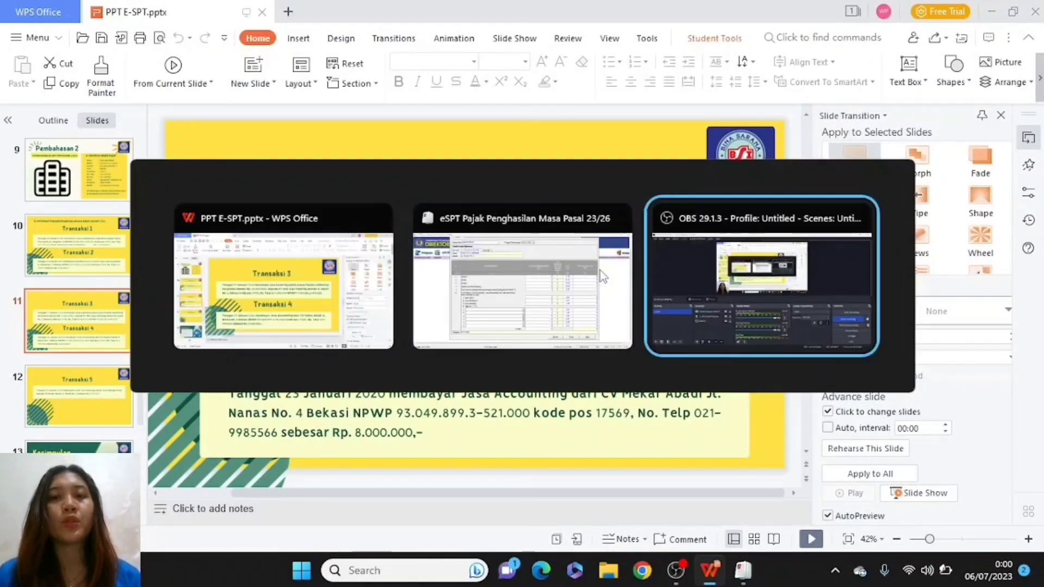
pyautogui.hotkey('alt', 'shift', 'Tab')
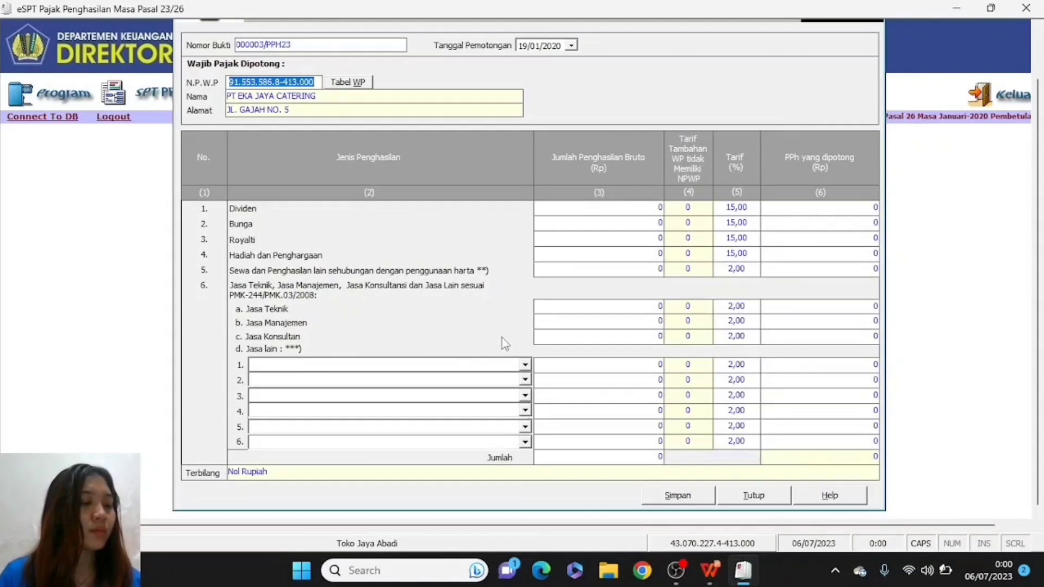
# - Set row 1 to Jasa Katering atau Tata Boga with gross income 25.400.000
pyautogui.click(525, 366)
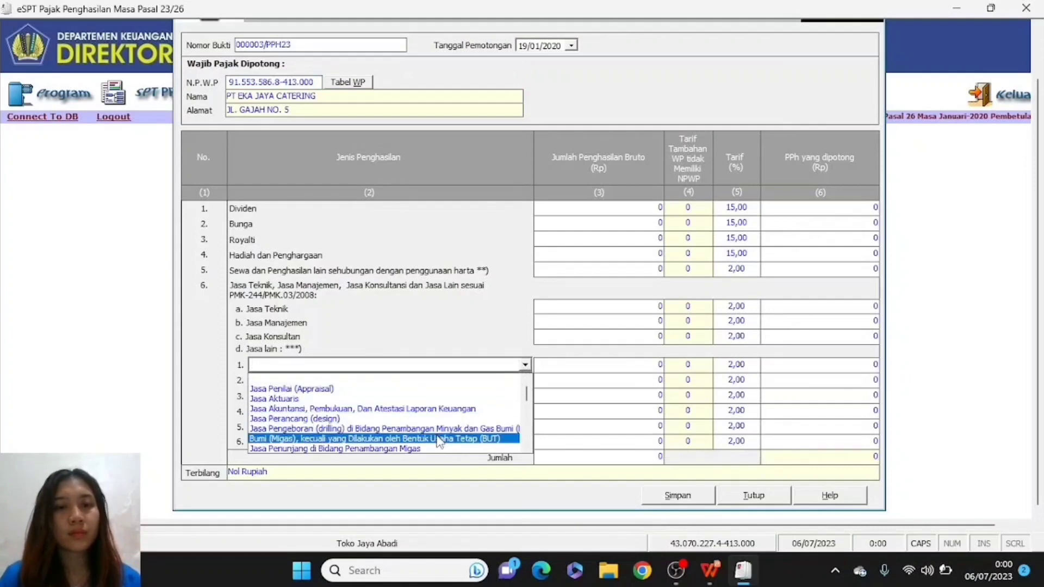
pyautogui.moveTo(526, 396); pyautogui.dragTo(535, 416)
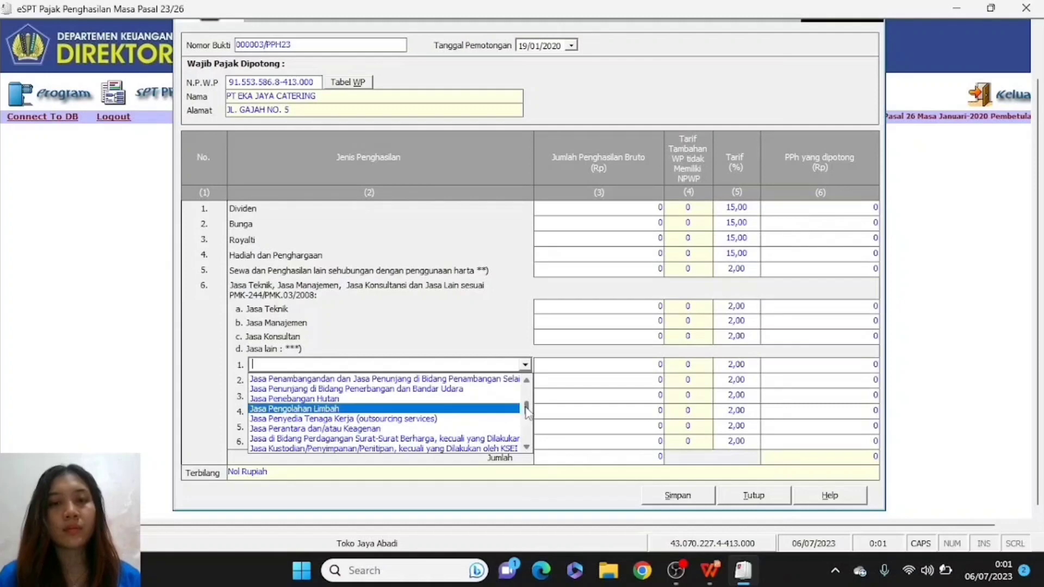
pyautogui.moveTo(526, 408); pyautogui.dragTo(538, 438)
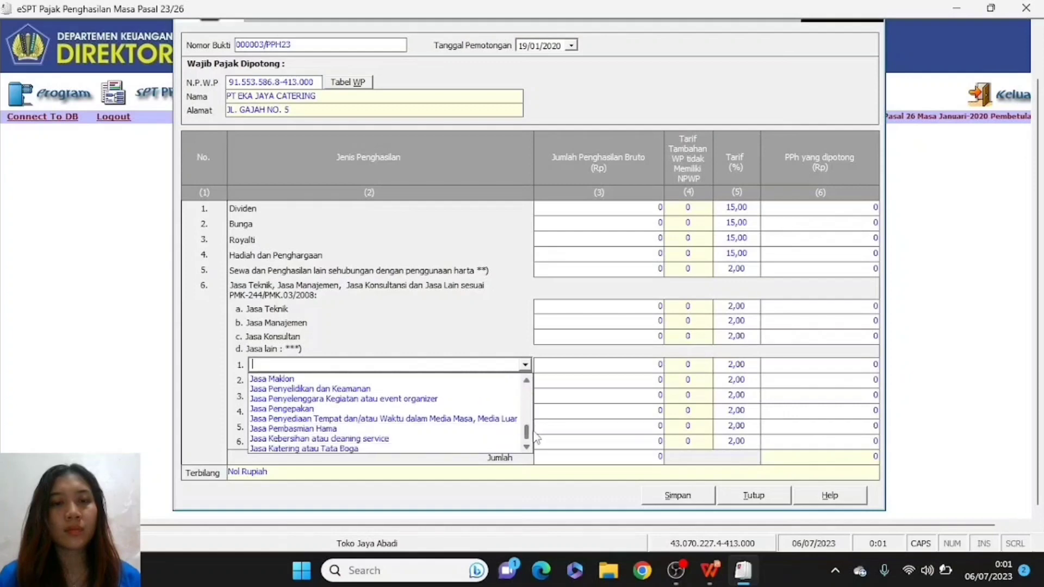
pyautogui.click(375, 449)
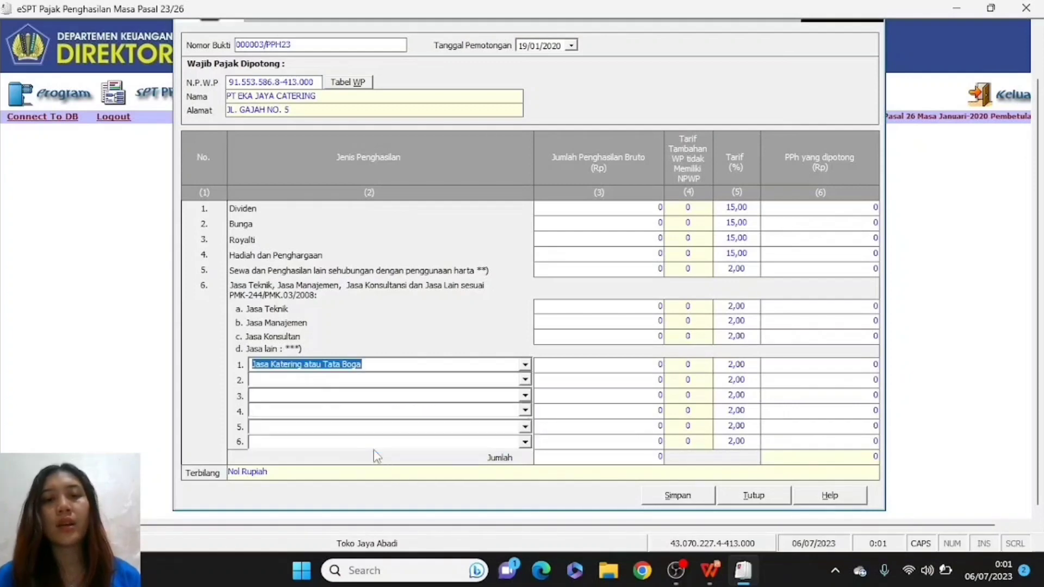
pyautogui.click(640, 364)
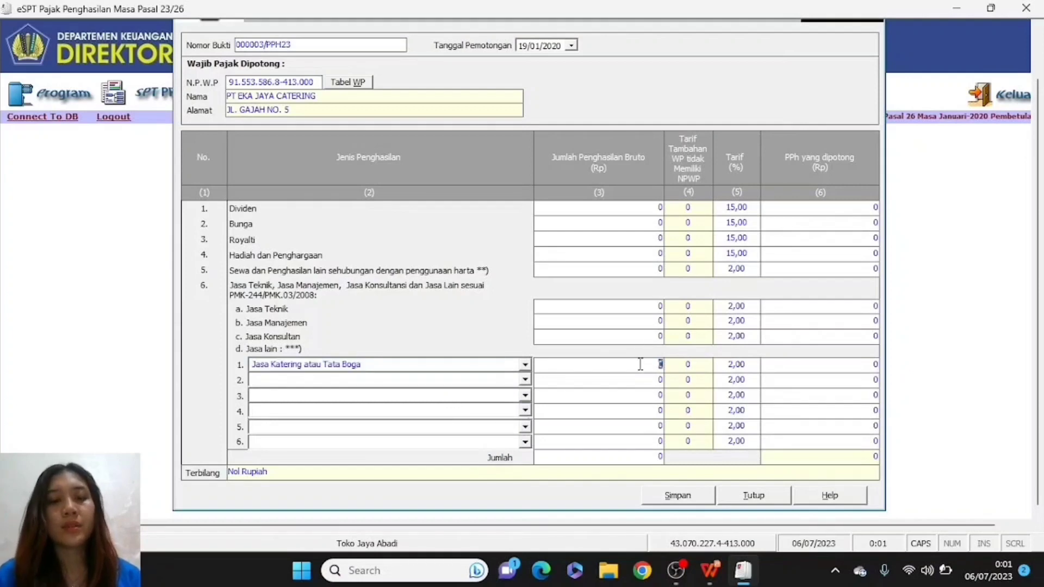
pyautogui.write('2540000')
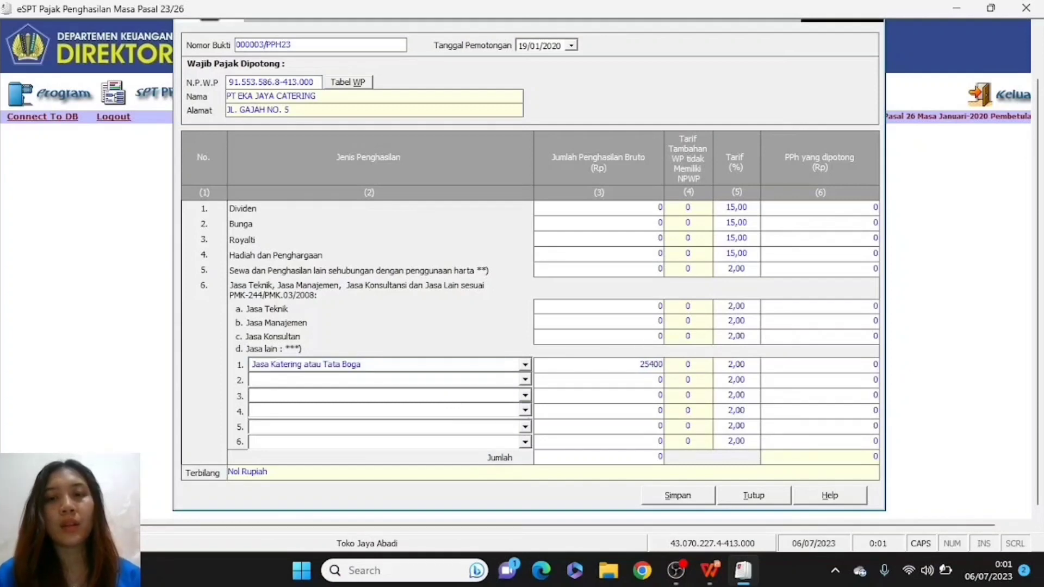
pyautogui.write('0')
pyautogui.click(618, 430)
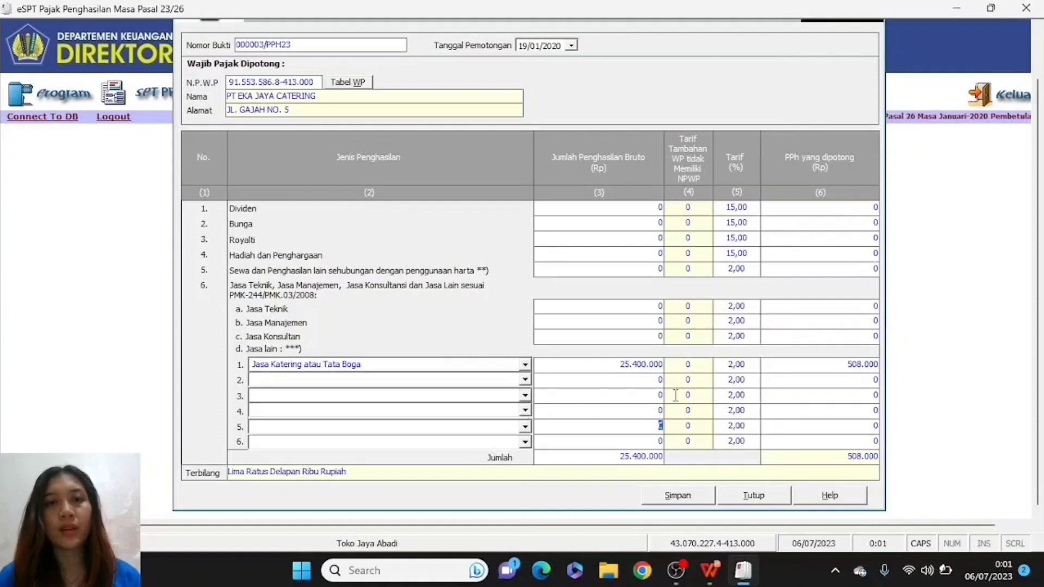
# - Save slip 000003/PPH23, confirming the save and dismissing the success notice
pyautogui.click(677, 496)
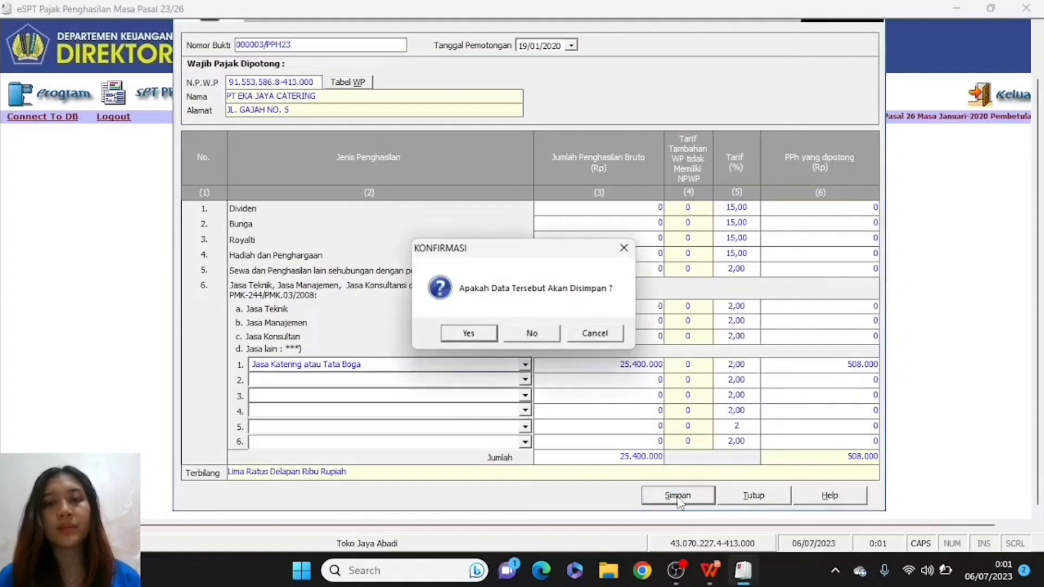
pyautogui.click(454, 334)
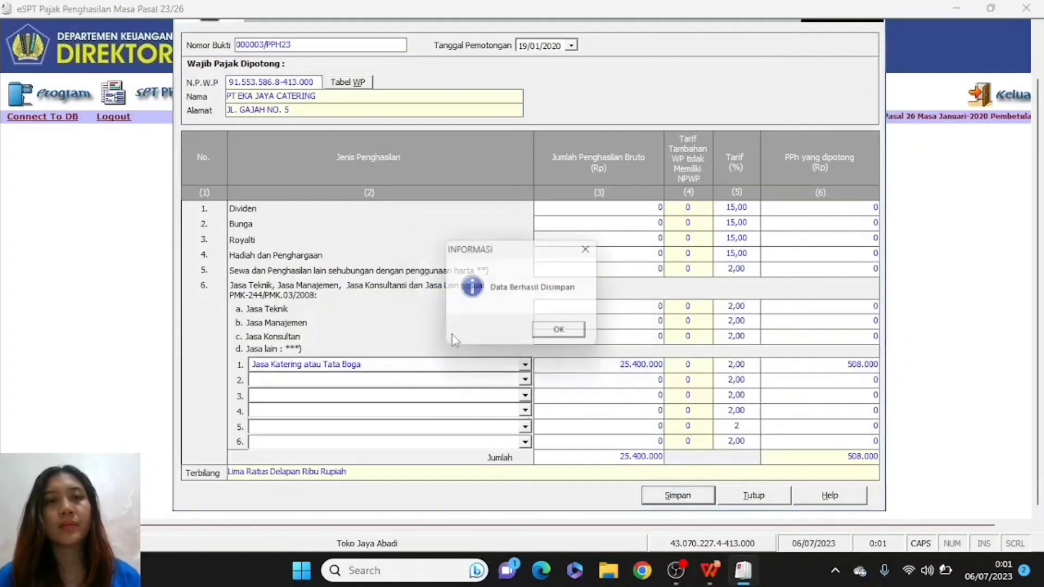
pyautogui.click(566, 335)
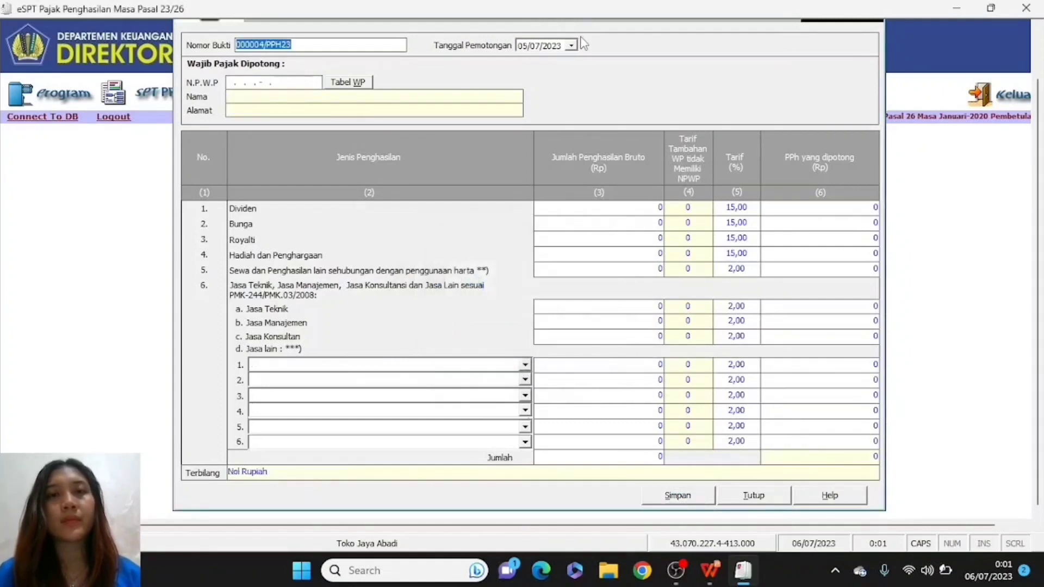
# - Check Transaksi 4 and set slip 000004/PPH23's withholding date to 23/01/2020
pyautogui.hotkey('alt', 'Tab')
pyautogui.press('Tab')
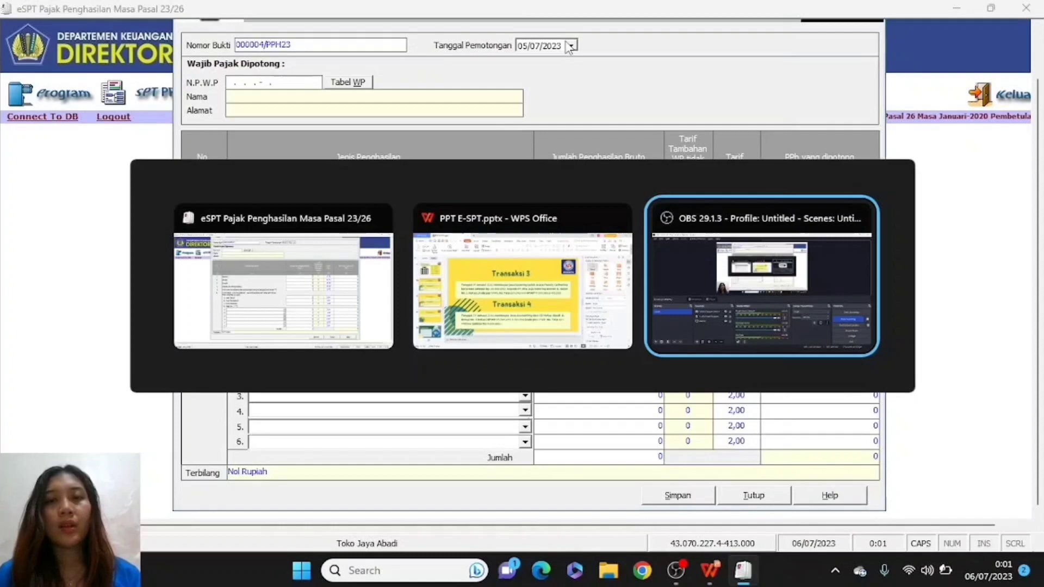
pyautogui.hotkey('alt', 'shift', 'Tab')
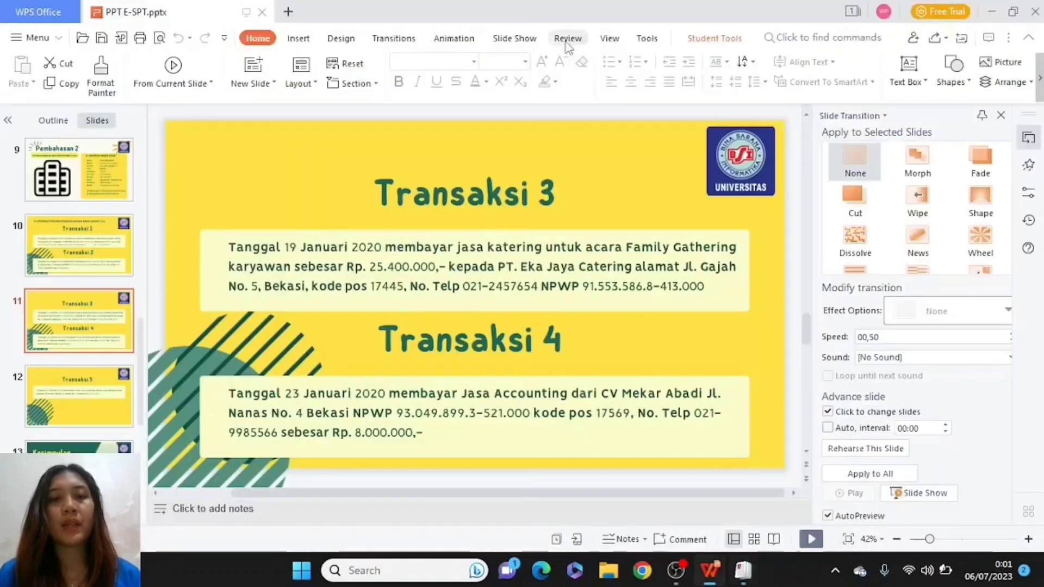
pyautogui.hotkey('alt', 'Tab')
pyautogui.press('Tab')
pyautogui.hotkey('alt', 'shift', 'Tab')
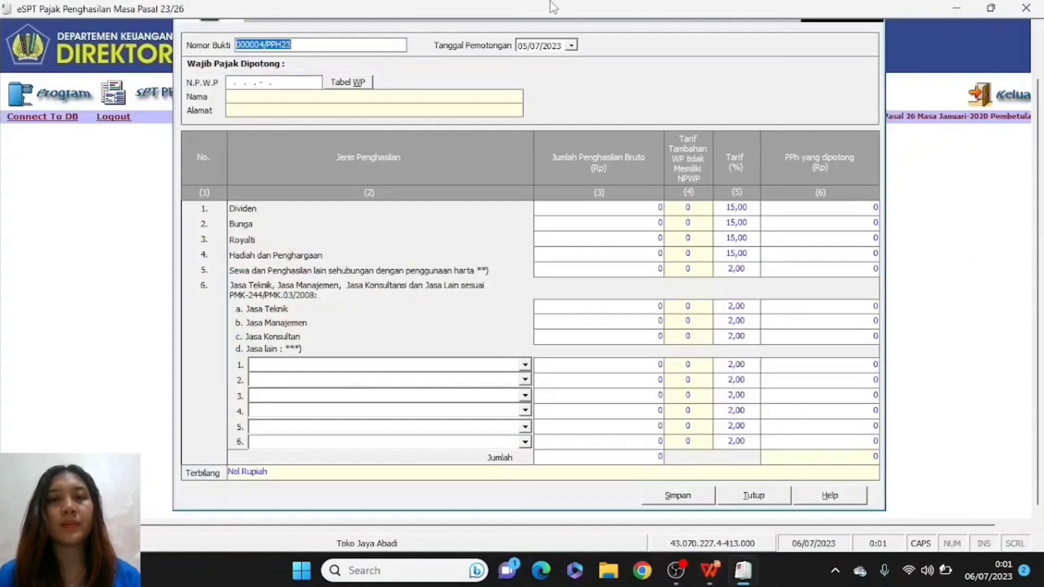
pyautogui.click(520, 47)
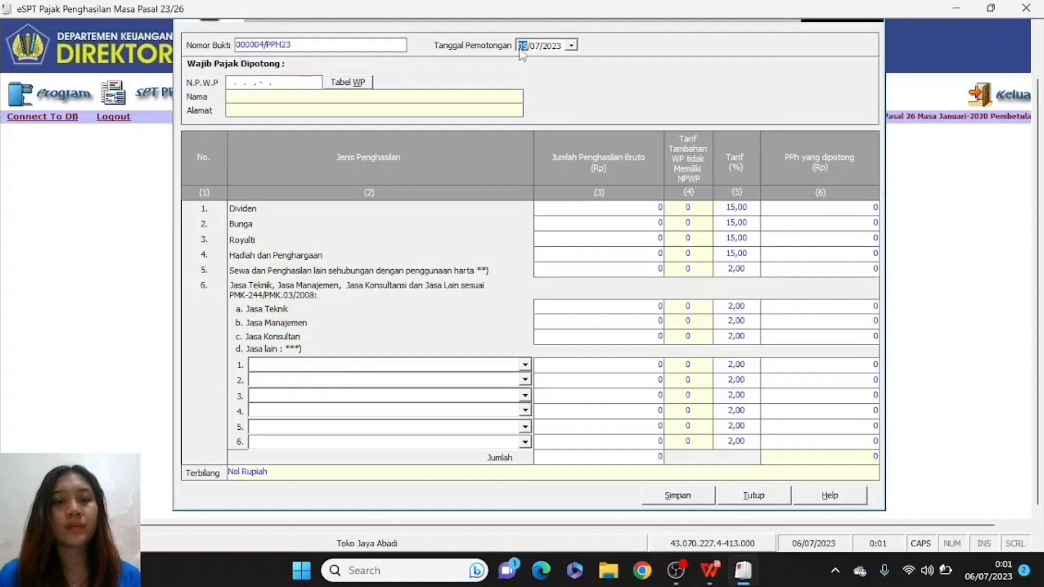
pyautogui.write('23')
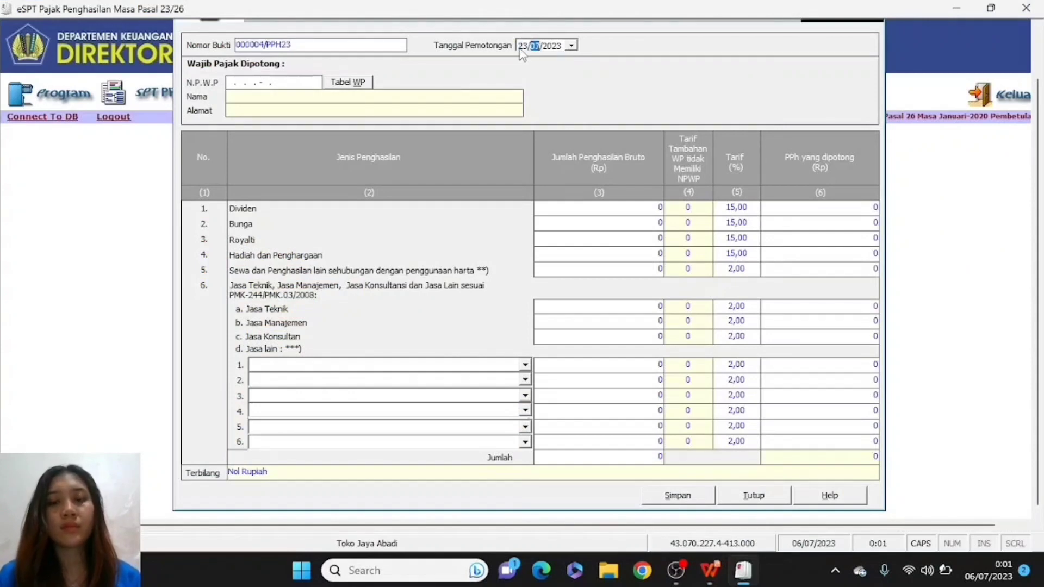
pyautogui.press('Right')
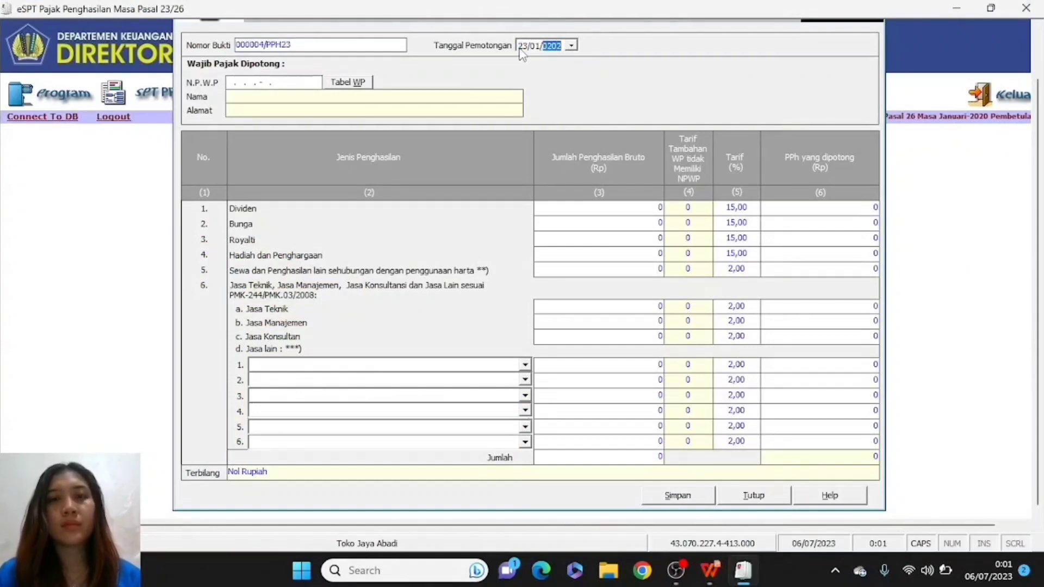
pyautogui.write('2020')
# - Enter the accounting firm's NPWP from the Transaksi 4 slide and submit it for lookup
pyautogui.click(228, 86)
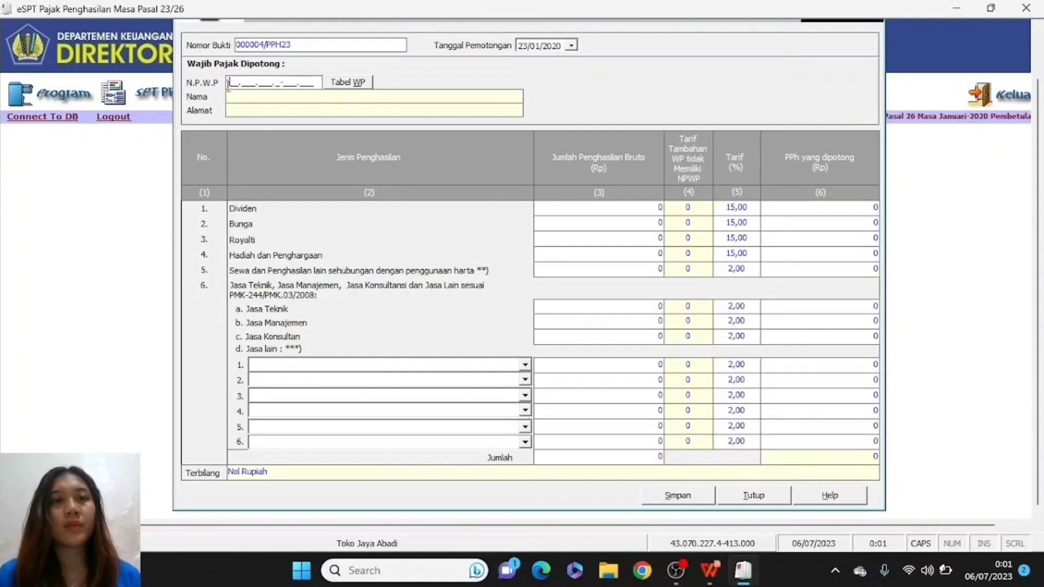
pyautogui.hotkey('alt', 'Tab')
pyautogui.hotkey('alt', 'Tab')
pyautogui.hotkey('alt', 'shift', 'Tab')
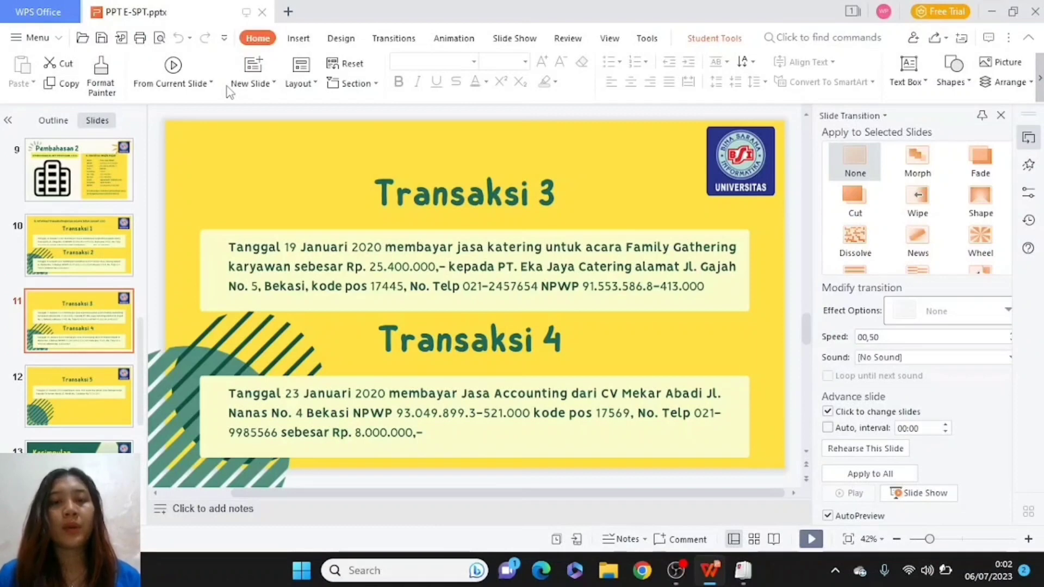
pyautogui.hotkey('alt', 'Tab')
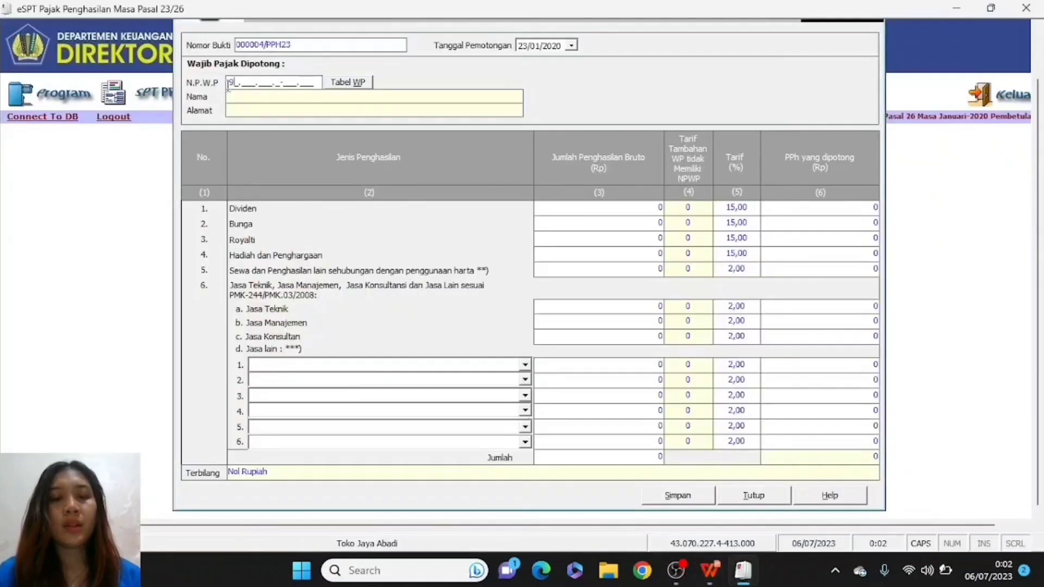
pyautogui.hotkey('alt', 'Tab')
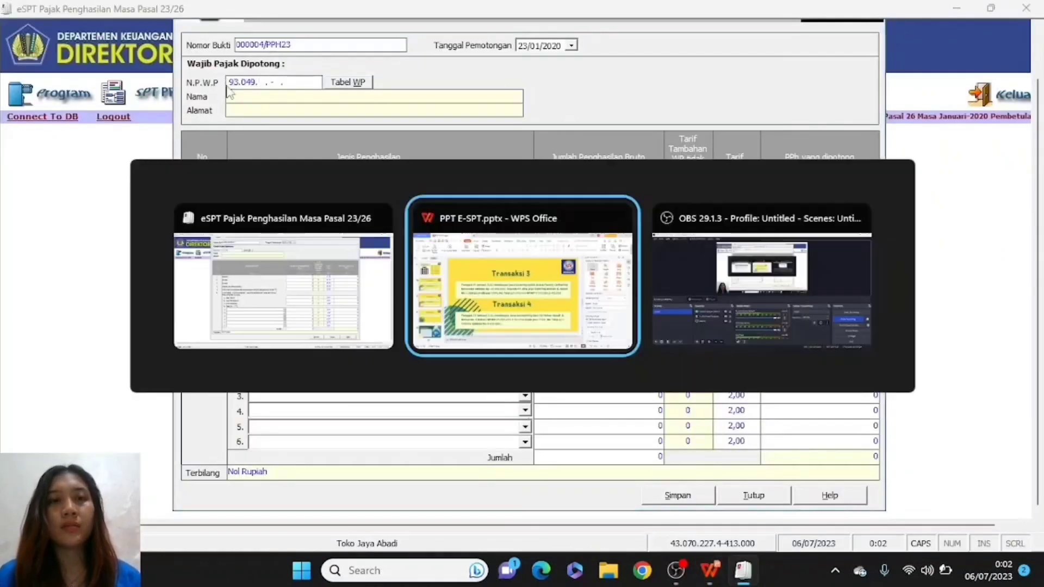
pyautogui.hotkey('alt', 'Tab')
pyautogui.hotkey('alt', 'shift', 'Tab')
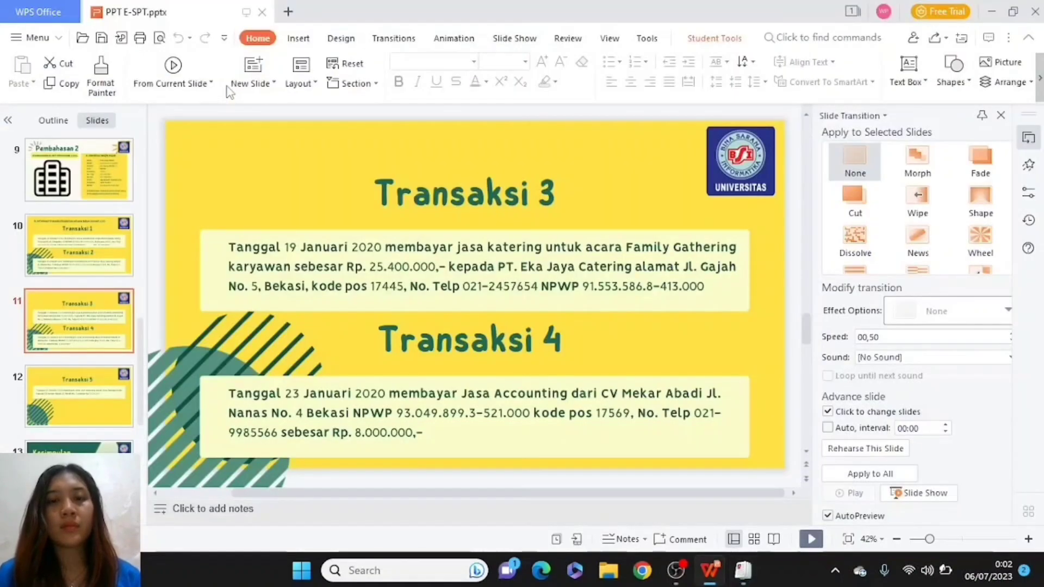
pyautogui.hotkey('alt', 'Tab')
pyautogui.hotkey('alt', 'Tab')
pyautogui.hotkey('alt', 'shift', 'Tab')
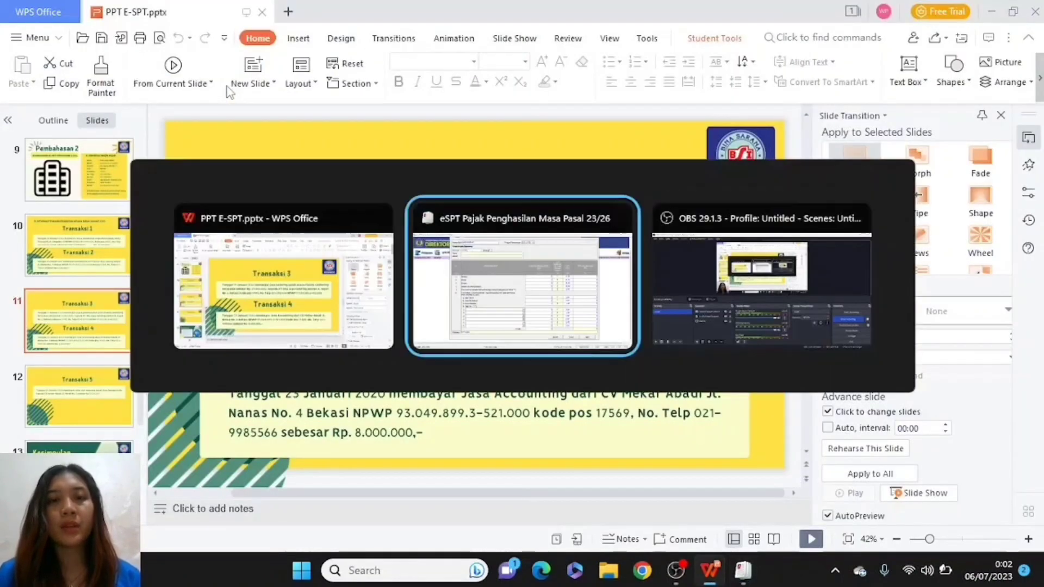
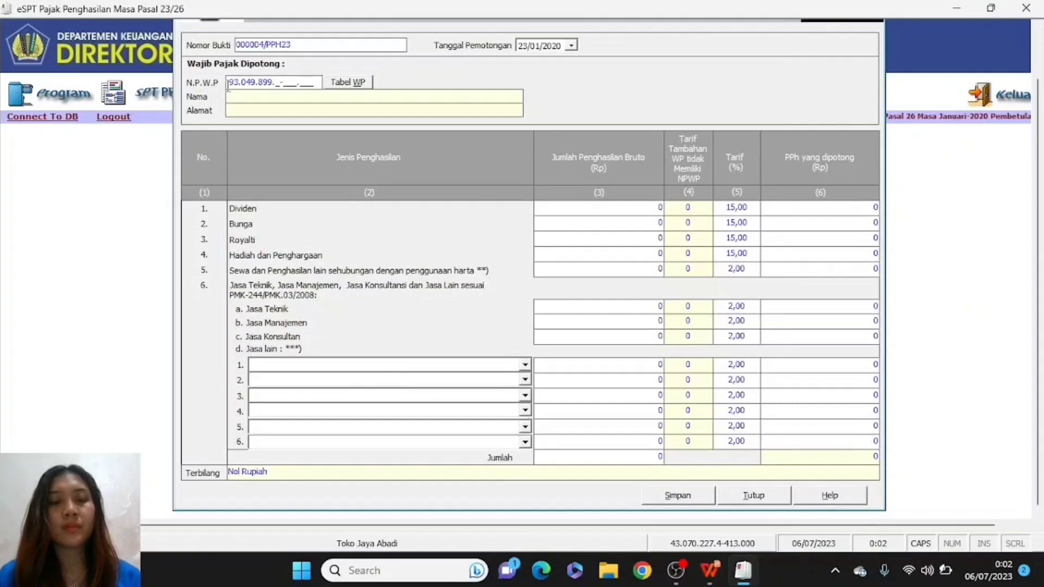
pyautogui.hotkey('alt', 'Tab')
pyautogui.hotkey('alt', 'Tab')
pyautogui.hotkey('alt', 'shift', 'Tab')
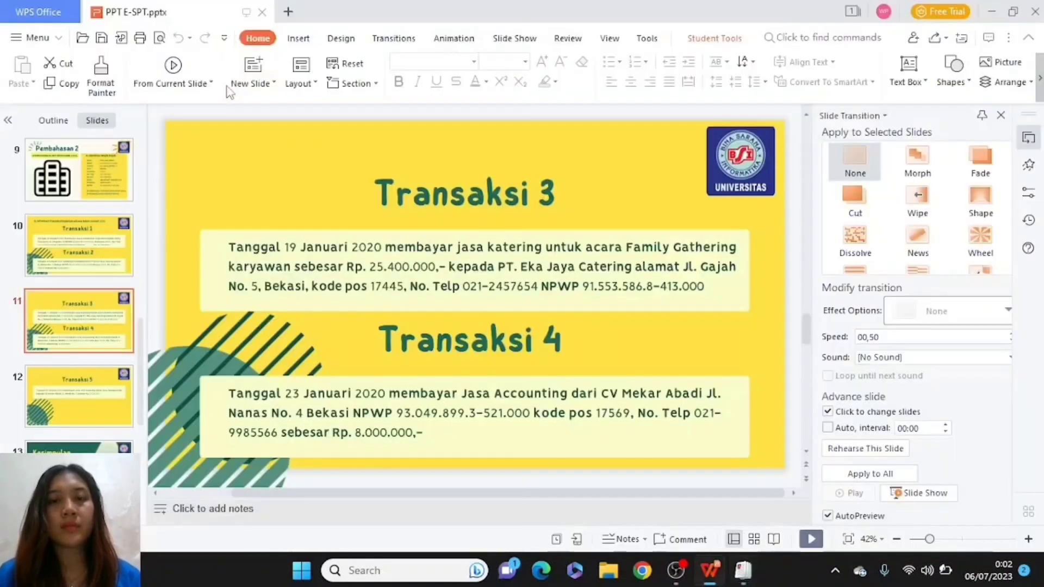
pyautogui.hotkey('alt', 'Tab')
pyautogui.hotkey('alt', 'Tab')
pyautogui.hotkey('alt', 'shift', 'Tab')
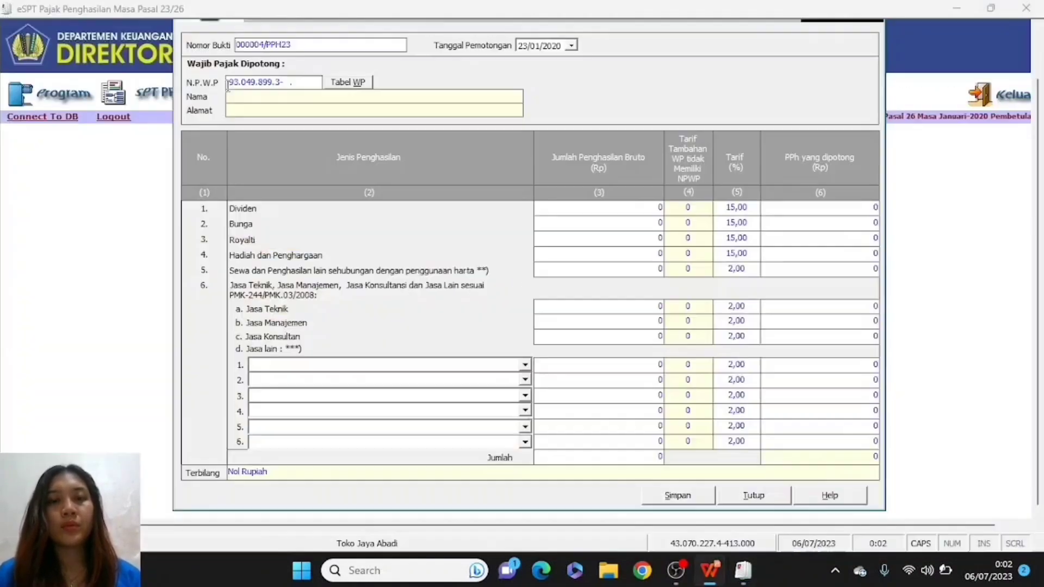
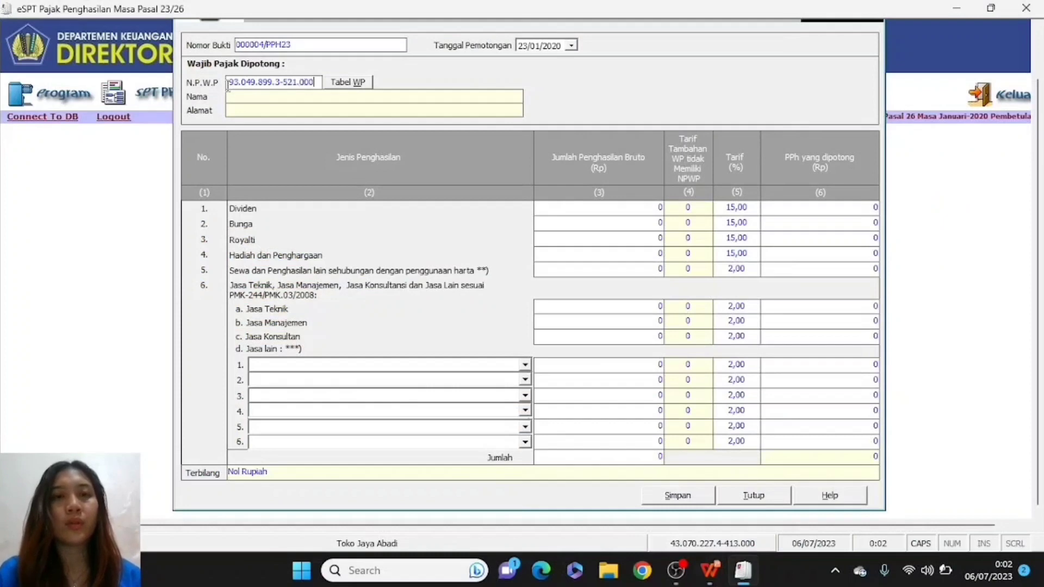
pyautogui.press('Return')
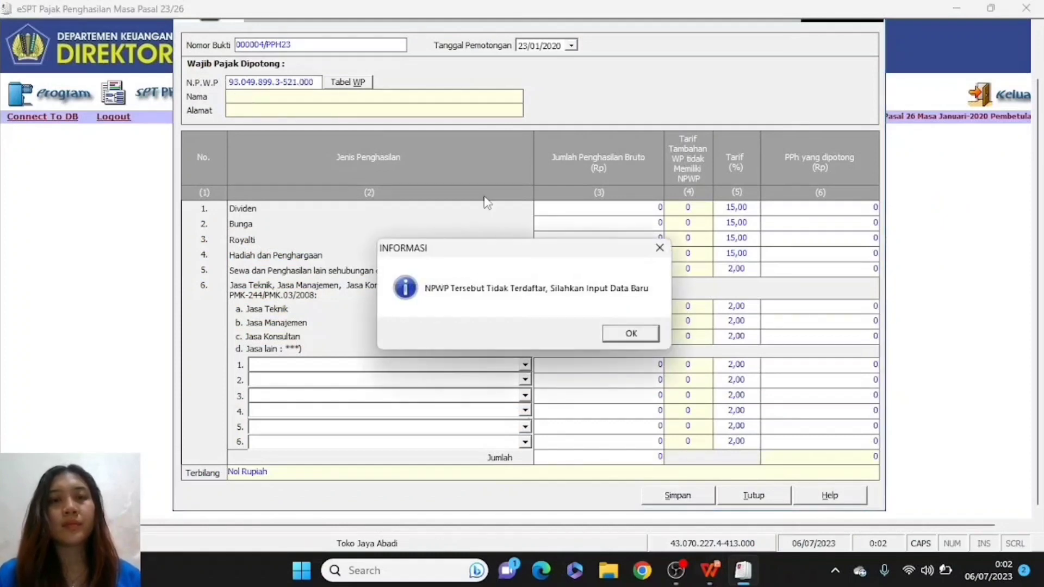
# - Acknowledge the unregistered notice and enter the name CV MEKAR ABADI and its street address
pyautogui.click(650, 336)
pyautogui.write('CV')
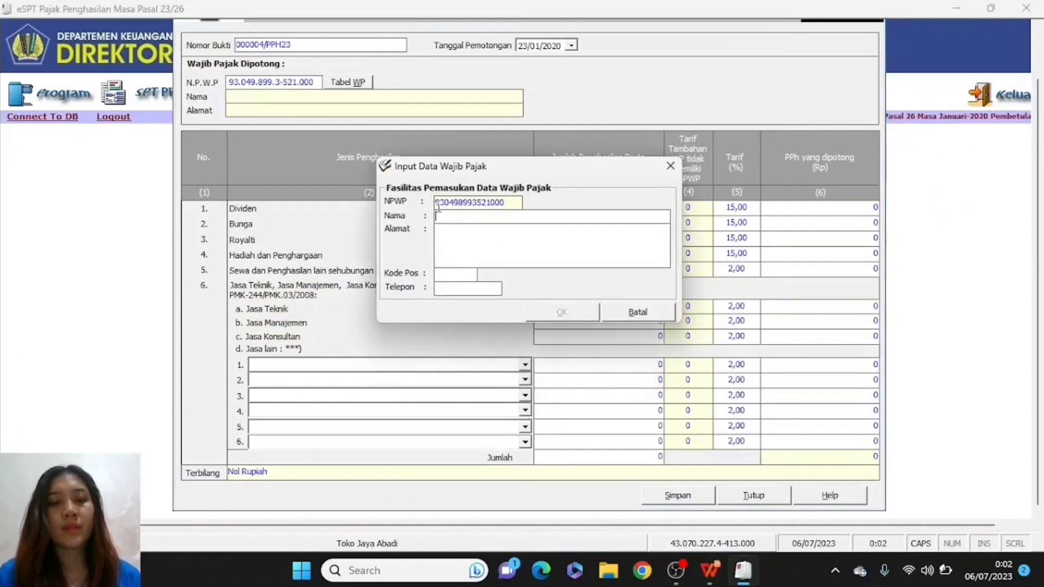
pyautogui.write(' MEKAR ABADI')
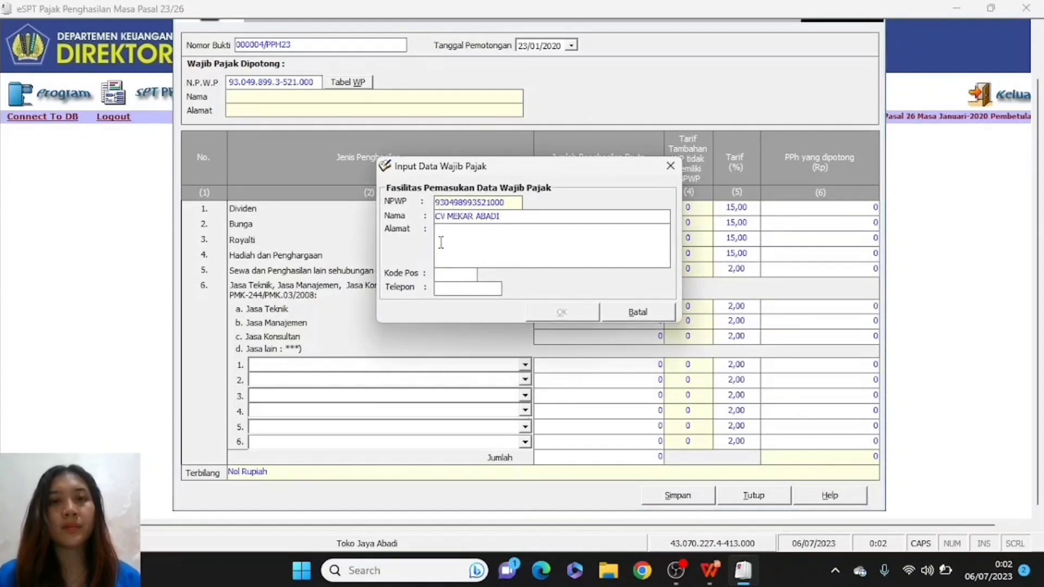
pyautogui.hotkey('alt', 'Tab')
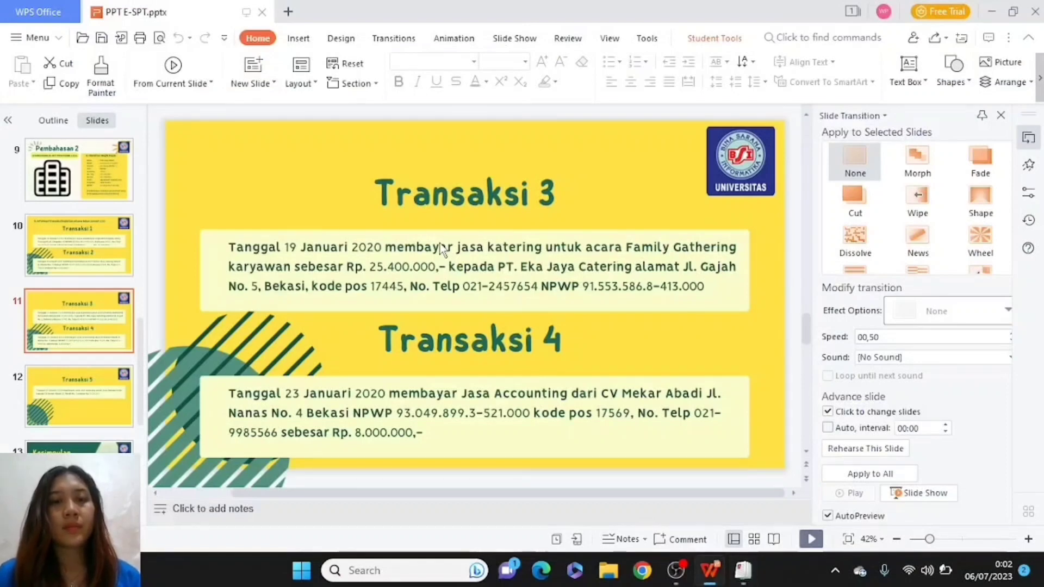
pyautogui.hotkey('alt', 'Tab')
pyautogui.hotkey('alt', 'Tab')
pyautogui.hotkey('alt', 'shift', 'Tab')
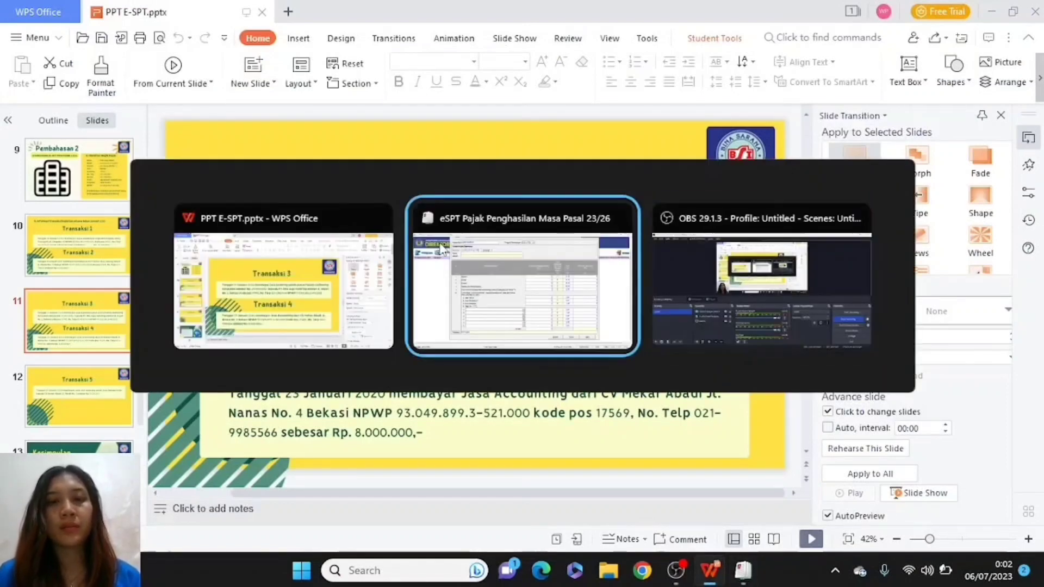
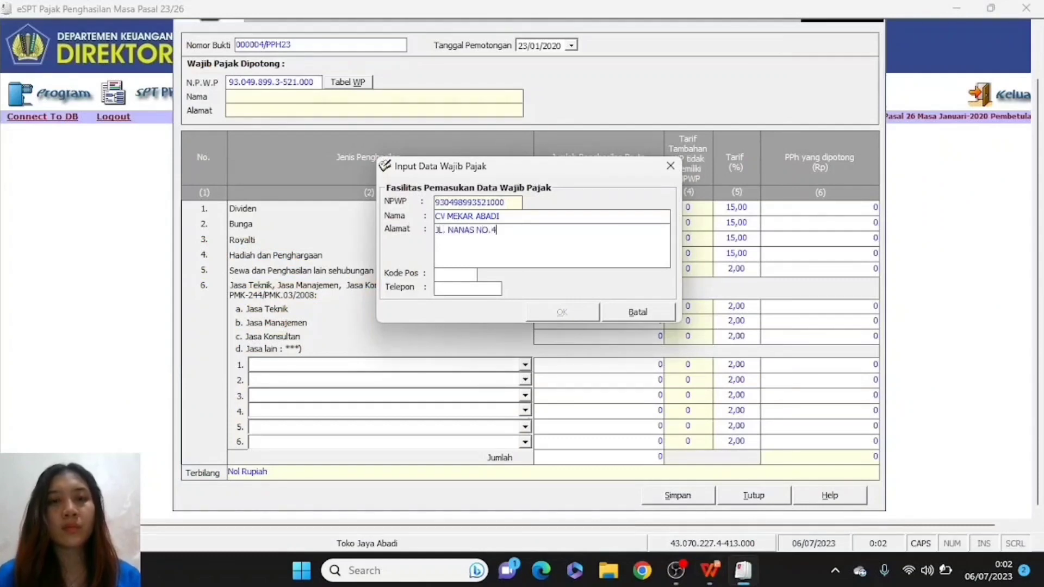
# - Enter postal code 17569 from the Transaksi 4 slide
pyautogui.click(448, 278)
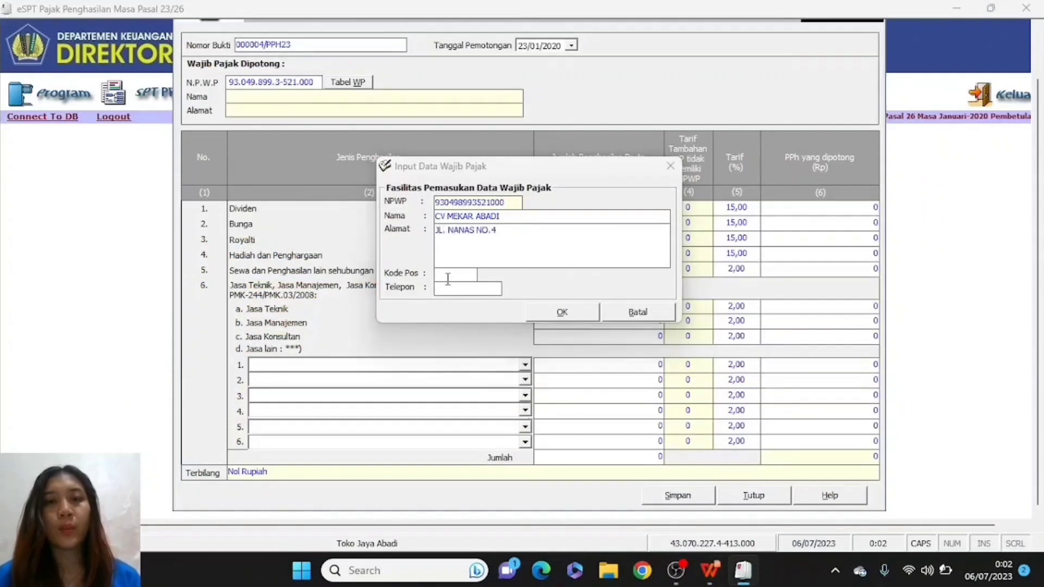
pyautogui.hotkey('alt', 'Tab')
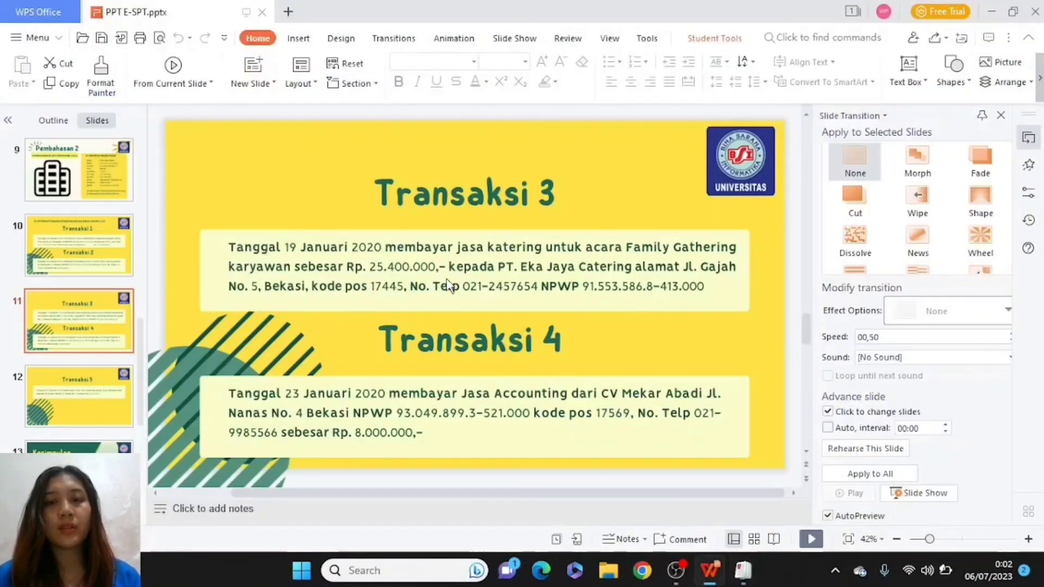
pyautogui.hotkey('alt', 'Tab')
pyautogui.hotkey('alt', 'Tab')
pyautogui.hotkey('alt', 'shift', 'Tab')
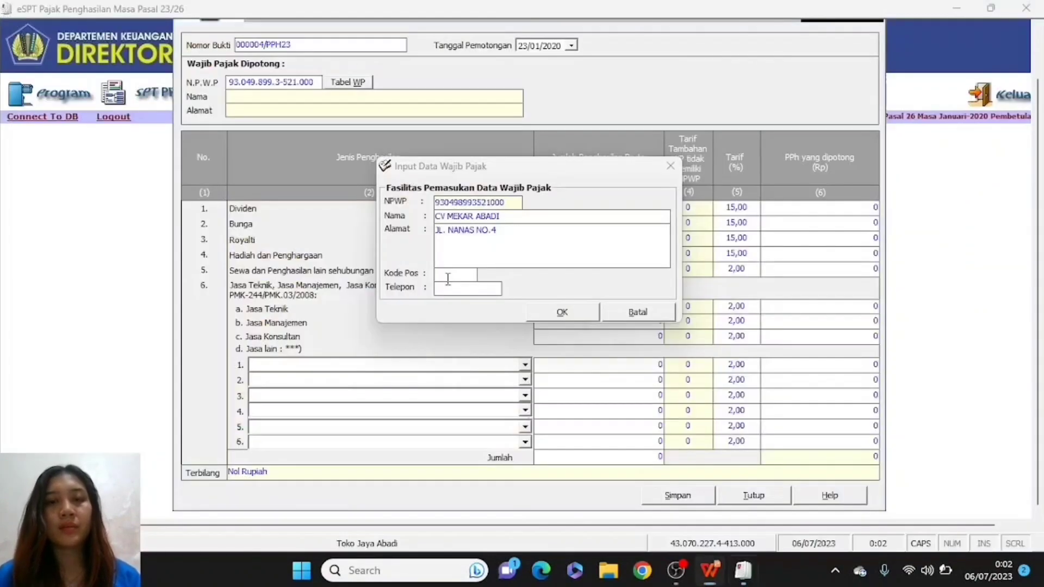
pyautogui.write('17569')
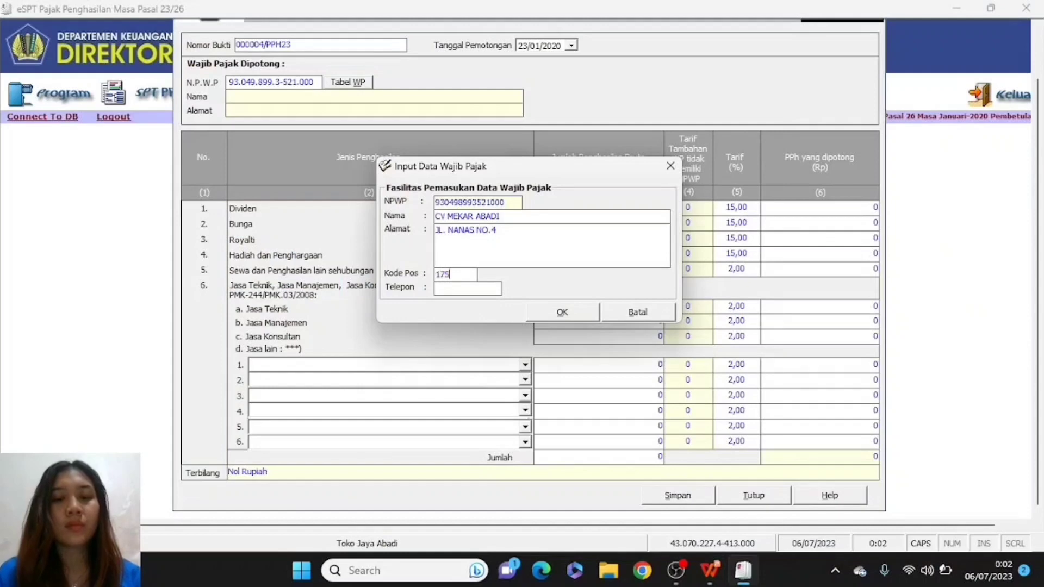
# - Enter the company's full telephone number, checking it against the Transaksi 4 slide
pyautogui.click(453, 290)
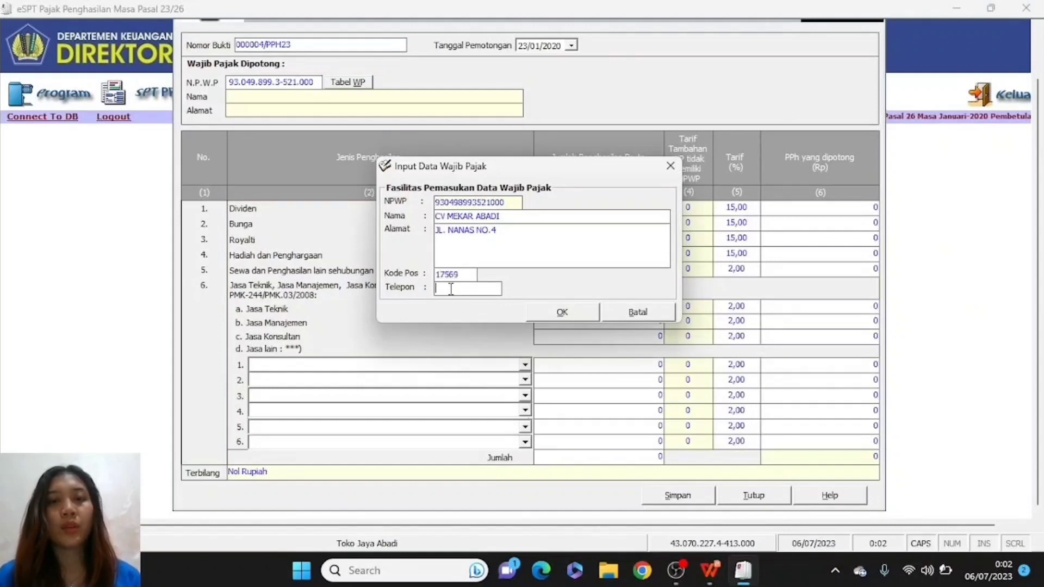
pyautogui.hotkey('alt', 'Tab')
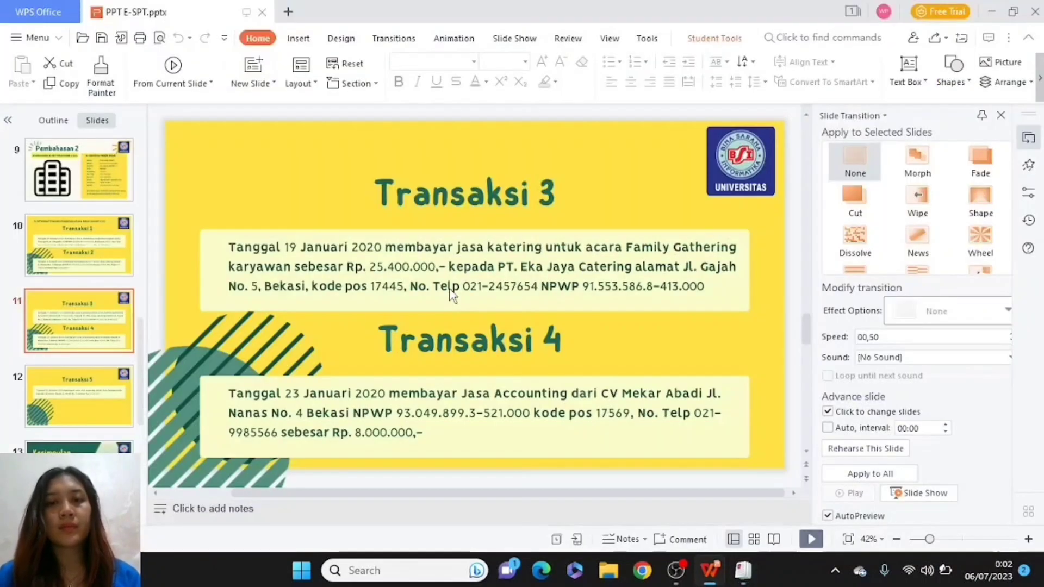
pyautogui.hotkey('alt', 'Tab')
pyautogui.press('Tab')
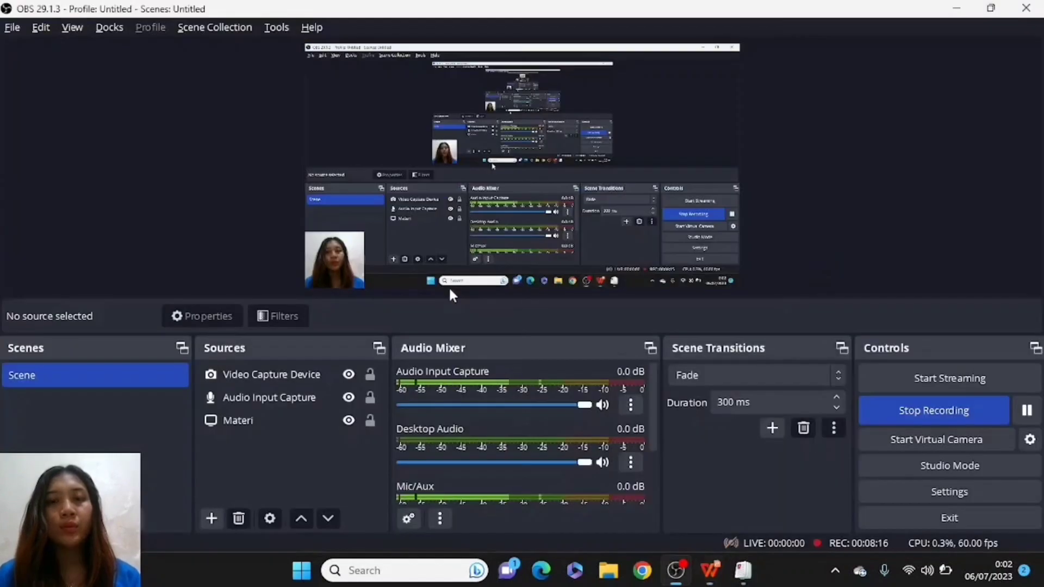
pyautogui.hotkey('alt', 'Tab')
pyautogui.press('Tab')
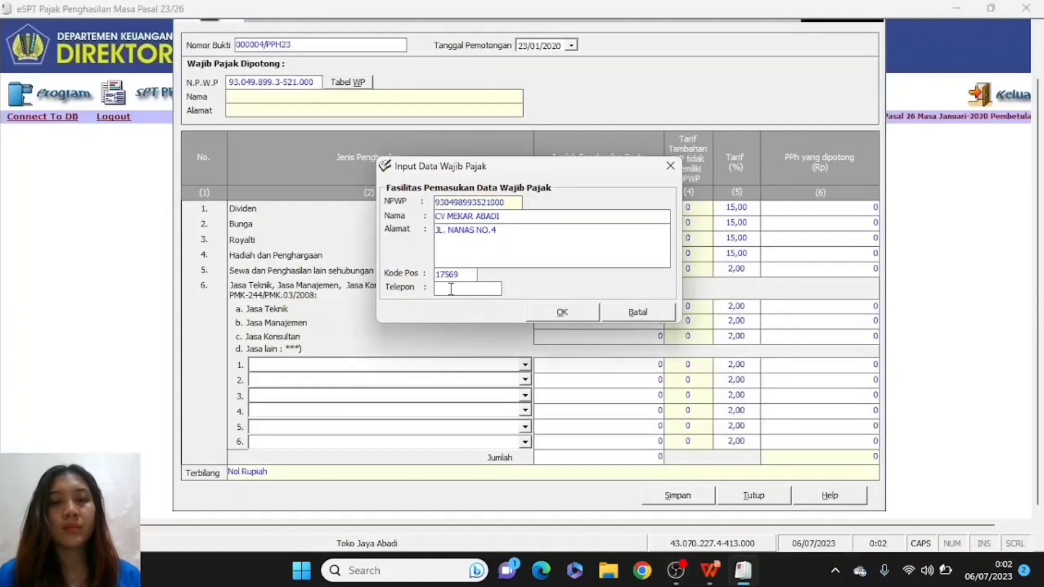
pyautogui.write('021-')
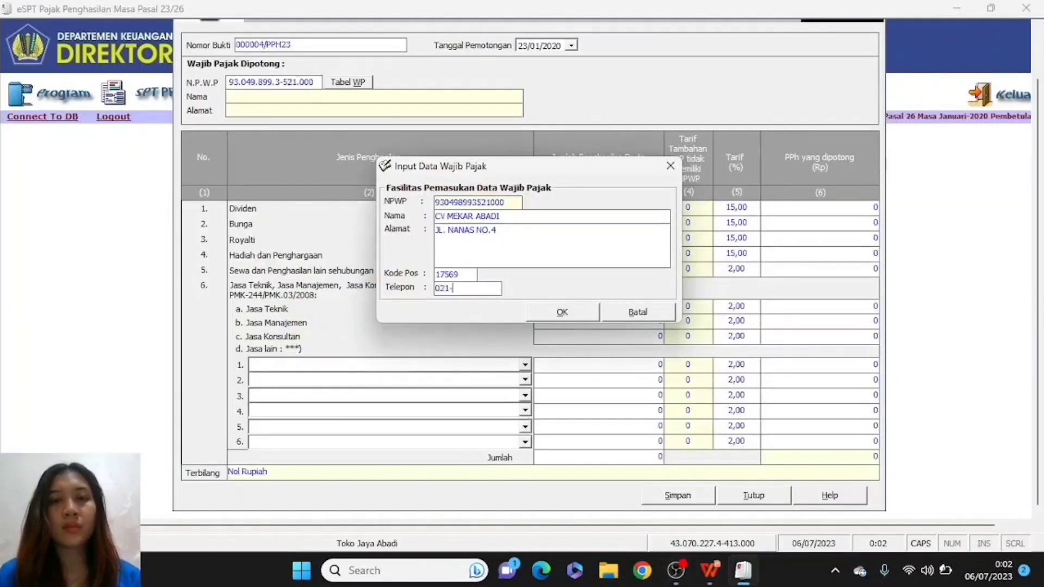
pyautogui.hotkey('alt', 'Tab')
pyautogui.press('Tab')
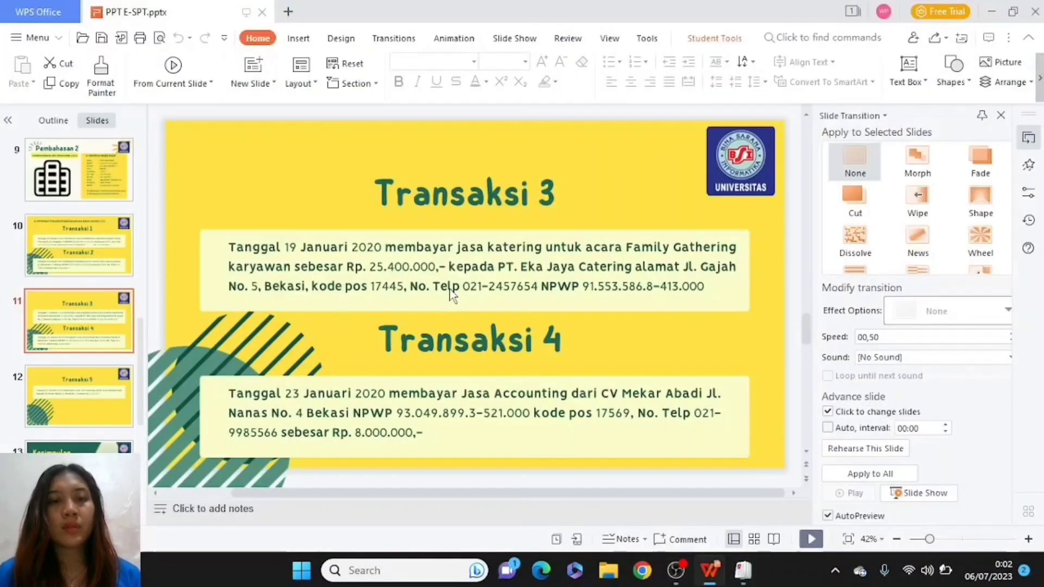
pyautogui.hotkey('alt', 'Tab')
pyautogui.press('Tab')
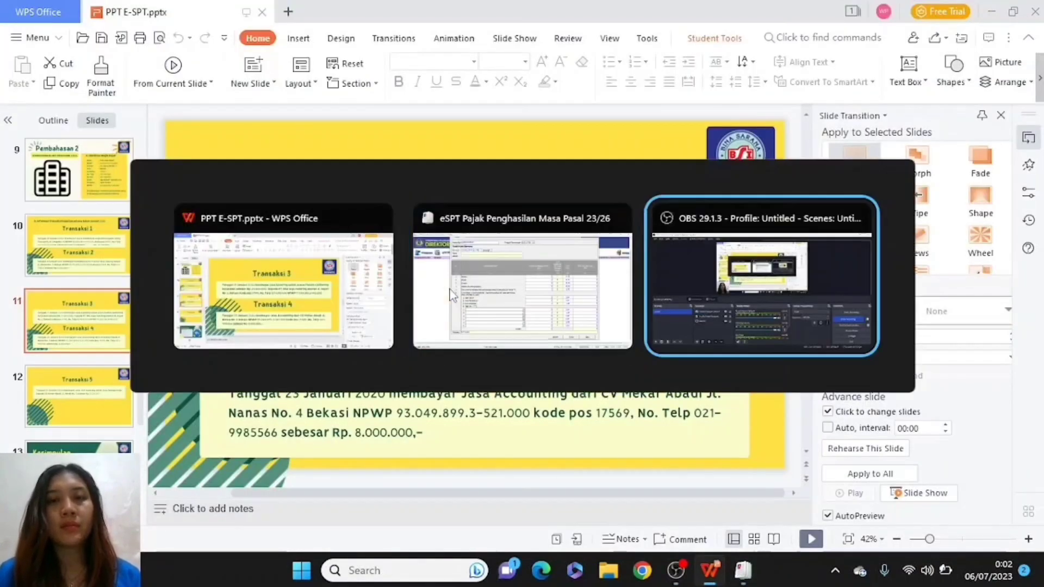
pyautogui.press('Tab')
pyautogui.press('Tab')
pyautogui.write('-998')
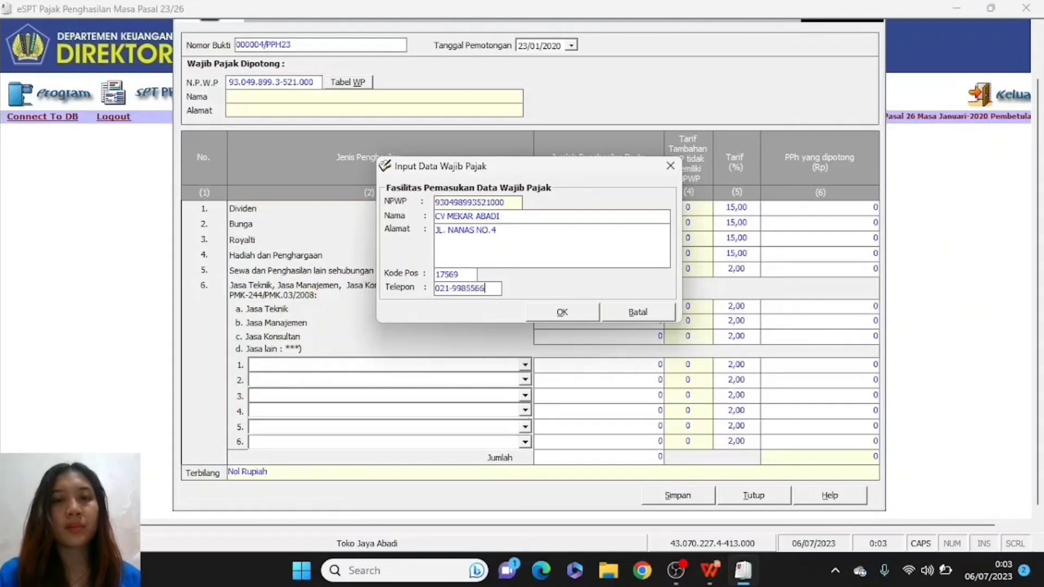
pyautogui.hotkey('alt', 'Tab')
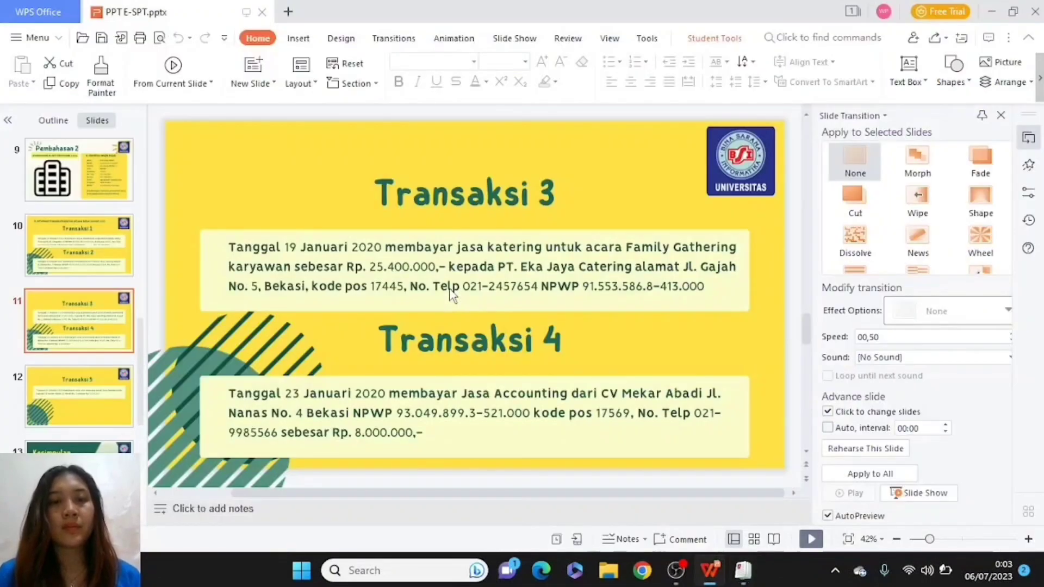
pyautogui.hotkey('alt', 'Tab')
pyautogui.press('Tab')
pyautogui.press('Tab')
pyautogui.press('Tab')
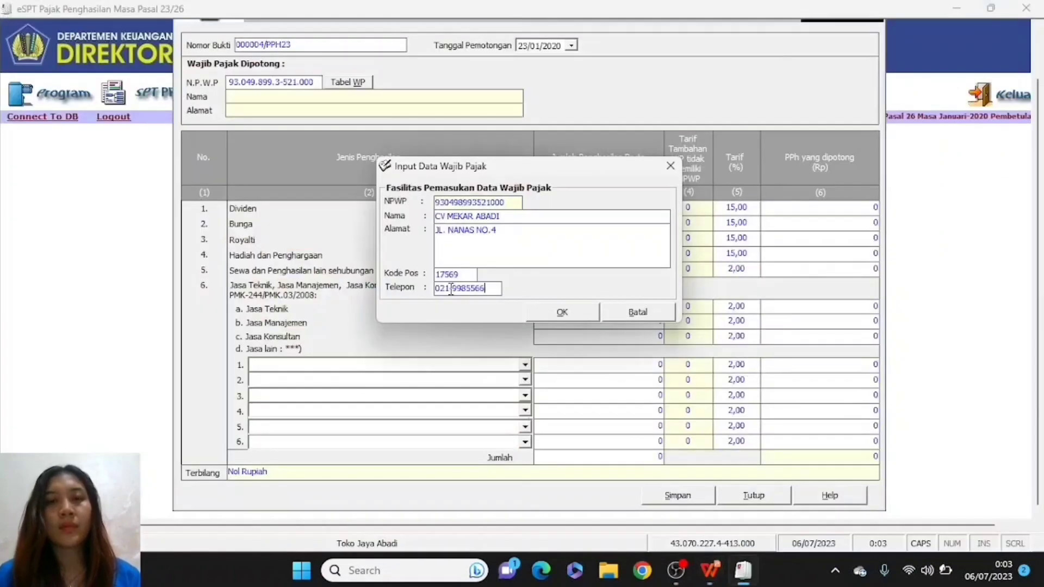
# - Confirm CV MEKAR ABADI's taxpayer details into the slip
pyautogui.click(560, 313)
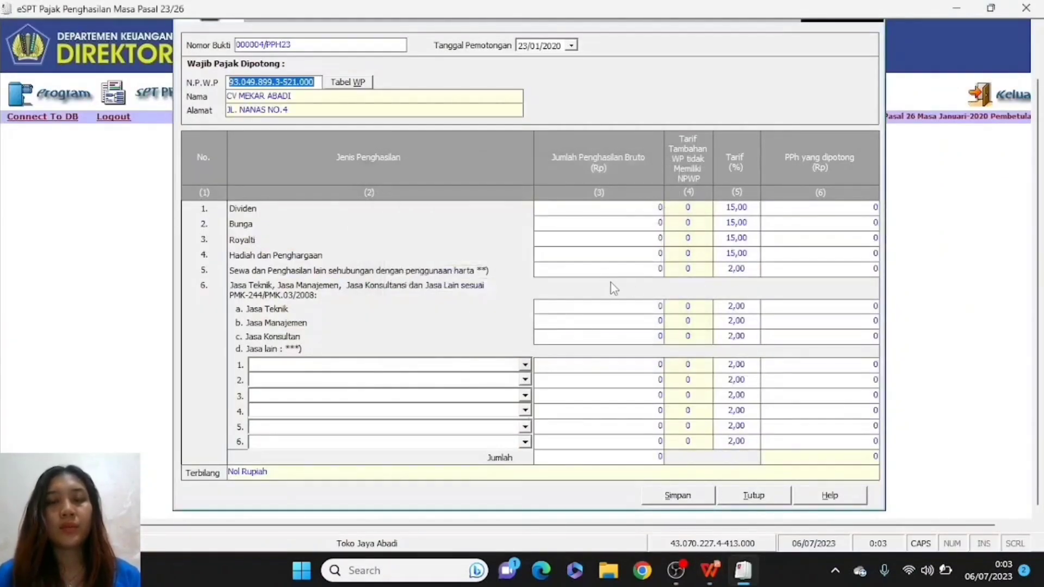
pyautogui.hotkey('alt', 'Tab')
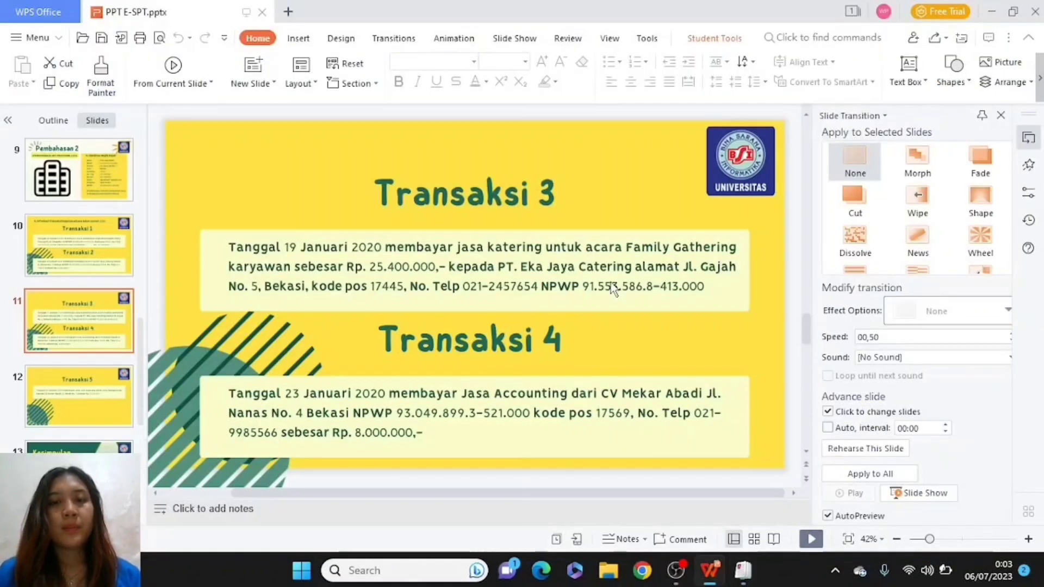
pyautogui.hotkey('alt', 'Tab')
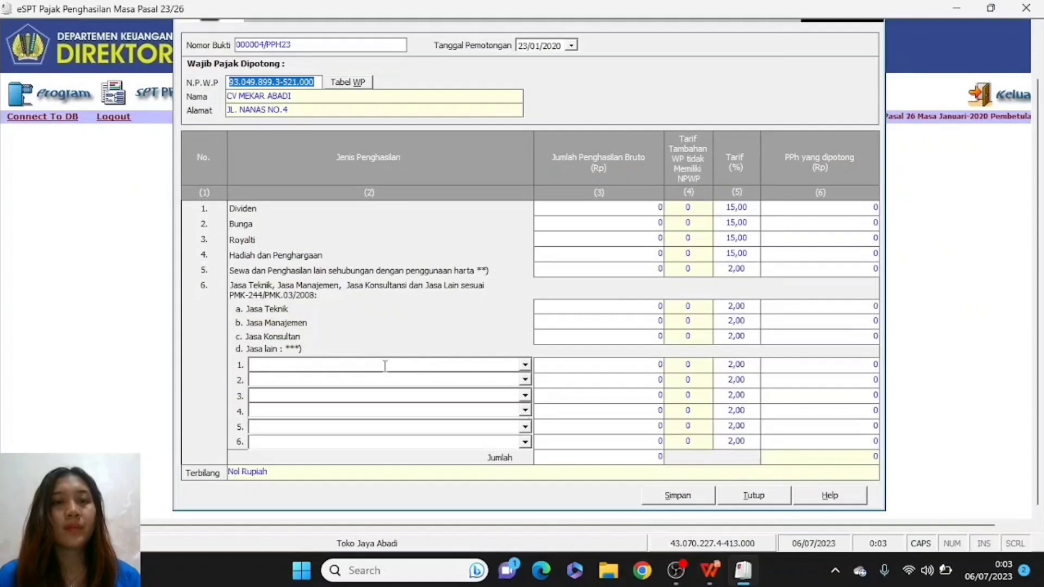
# - Set row 1 to accounting services (Jasa Akuntansi) with gross income 8.000.000
pyautogui.click(525, 364)
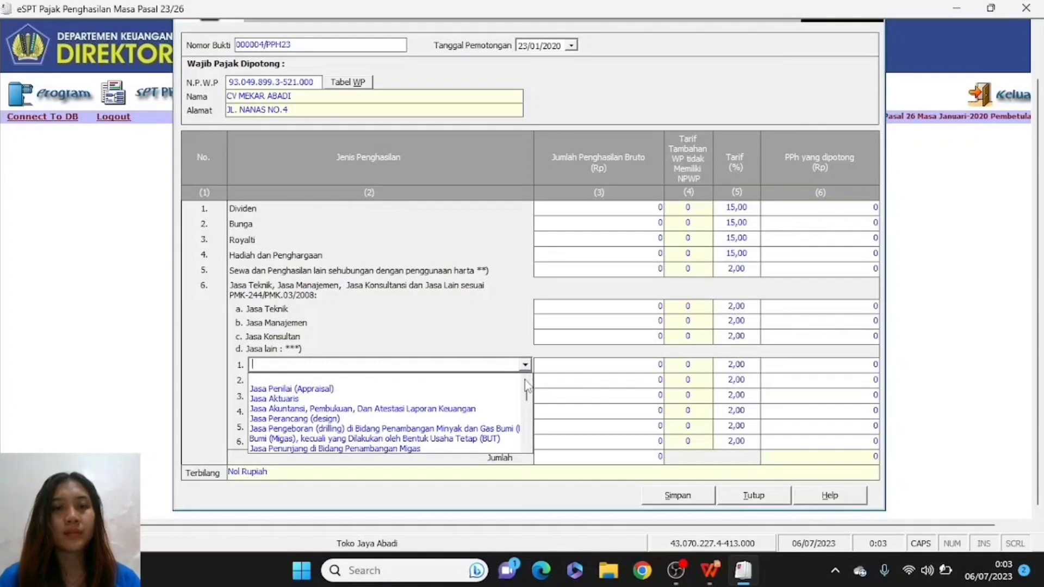
pyautogui.moveTo(527, 396)
pyautogui.mouseDown()
pyautogui.moveTo(530, 441)
pyautogui.moveTo(515, 393)
pyautogui.mouseUp()
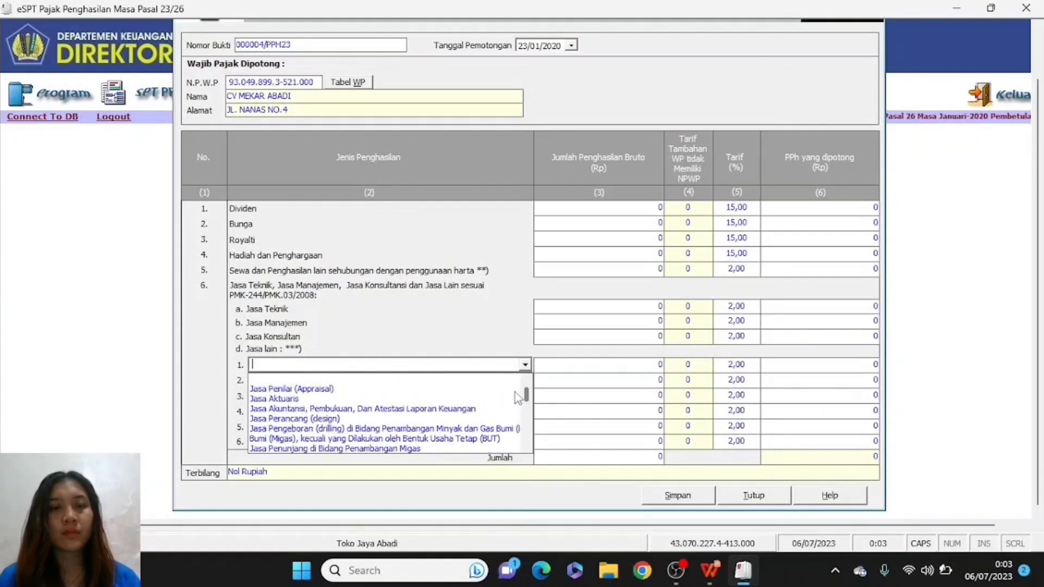
pyautogui.click(475, 408)
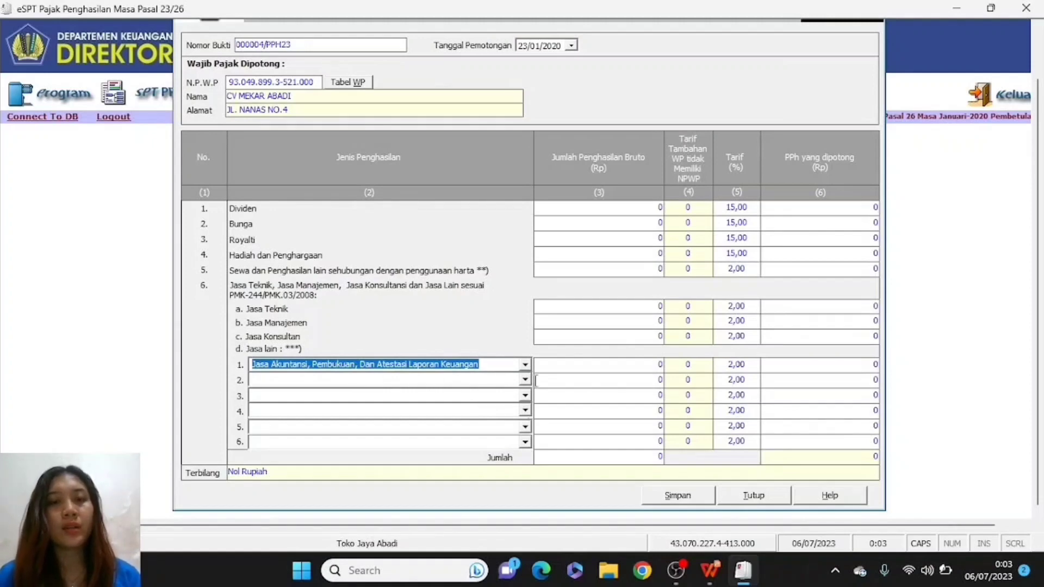
pyautogui.click(613, 369)
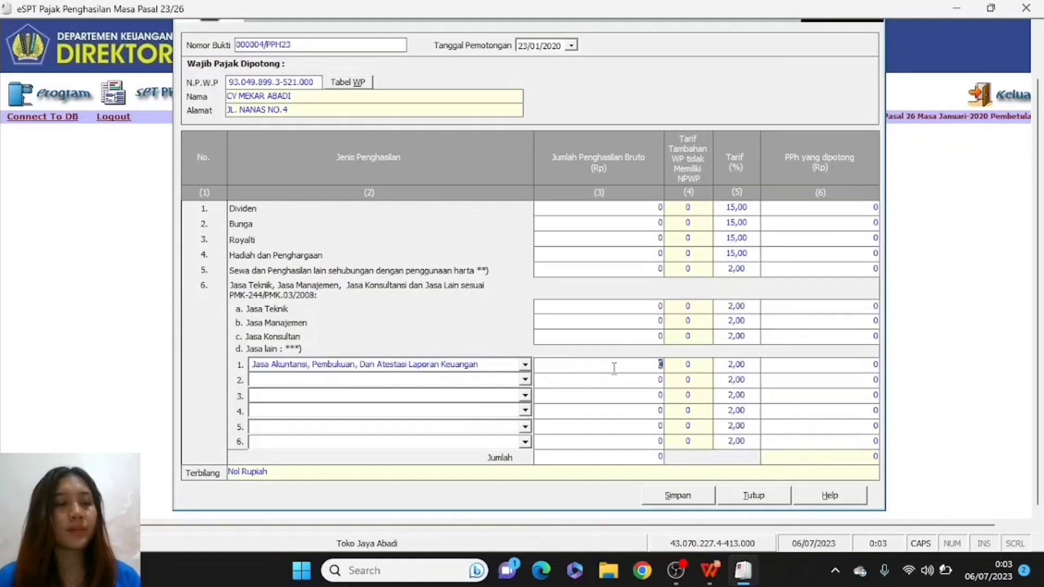
pyautogui.hotkey('alt', 'Tab')
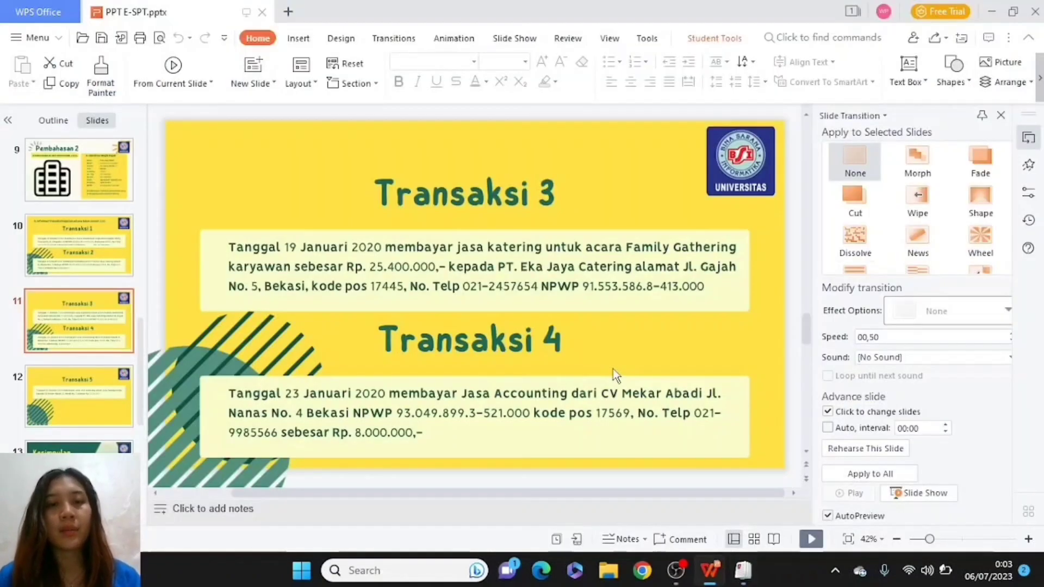
pyautogui.hotkey('alt', 'Tab')
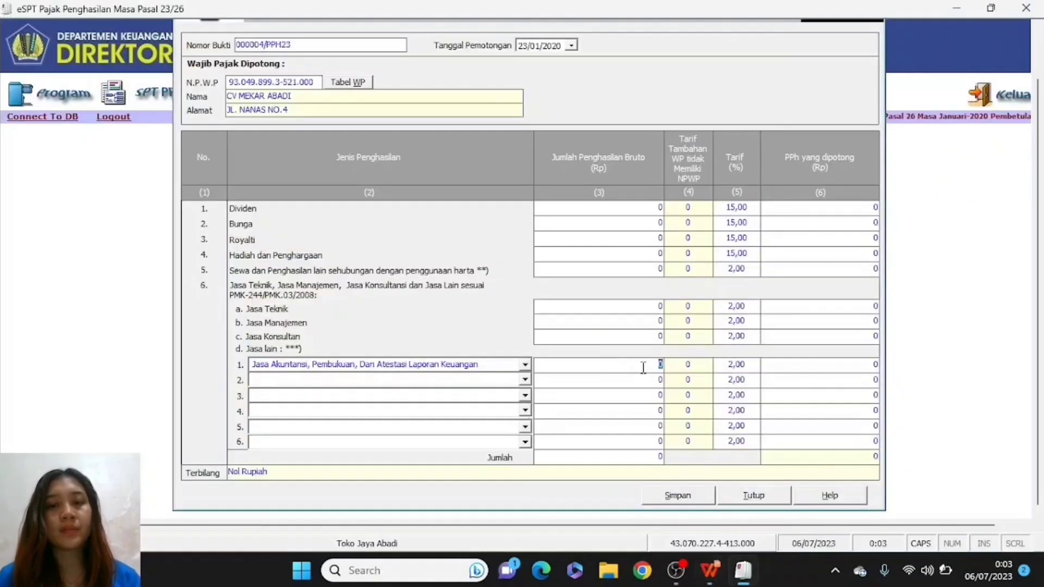
pyautogui.write('800')
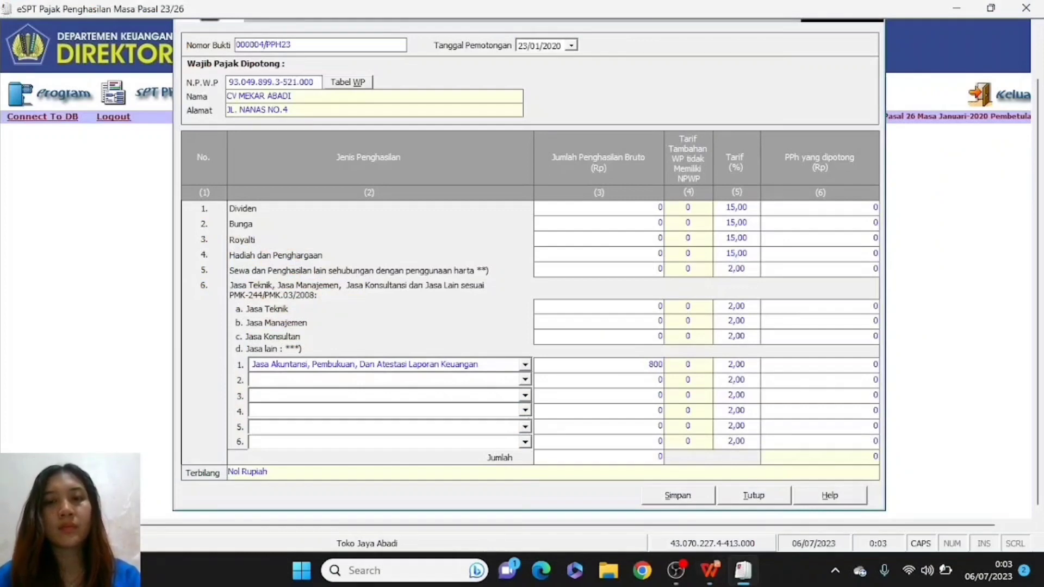
pyautogui.write('0000')
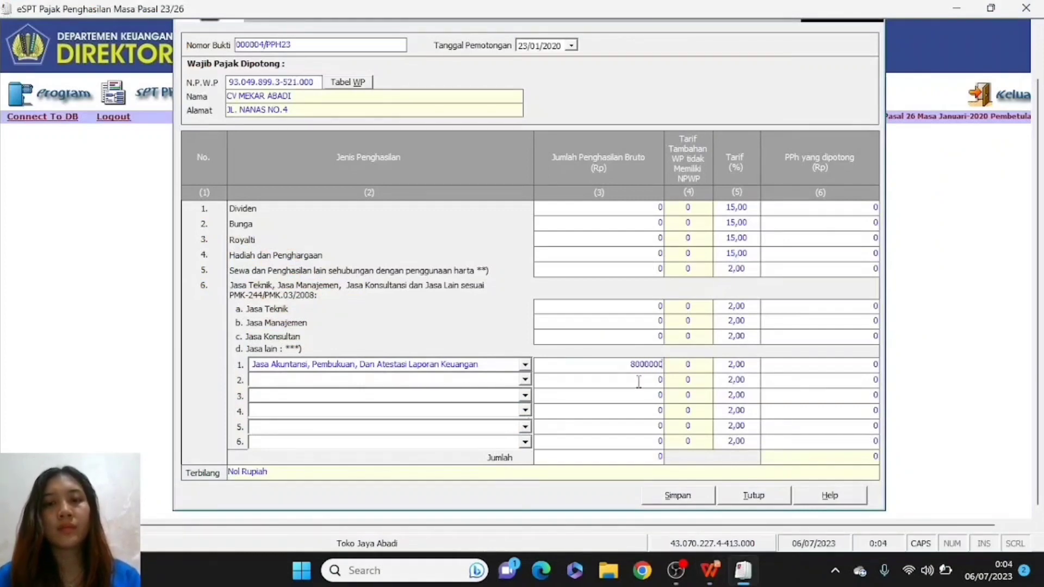
pyautogui.click(626, 415)
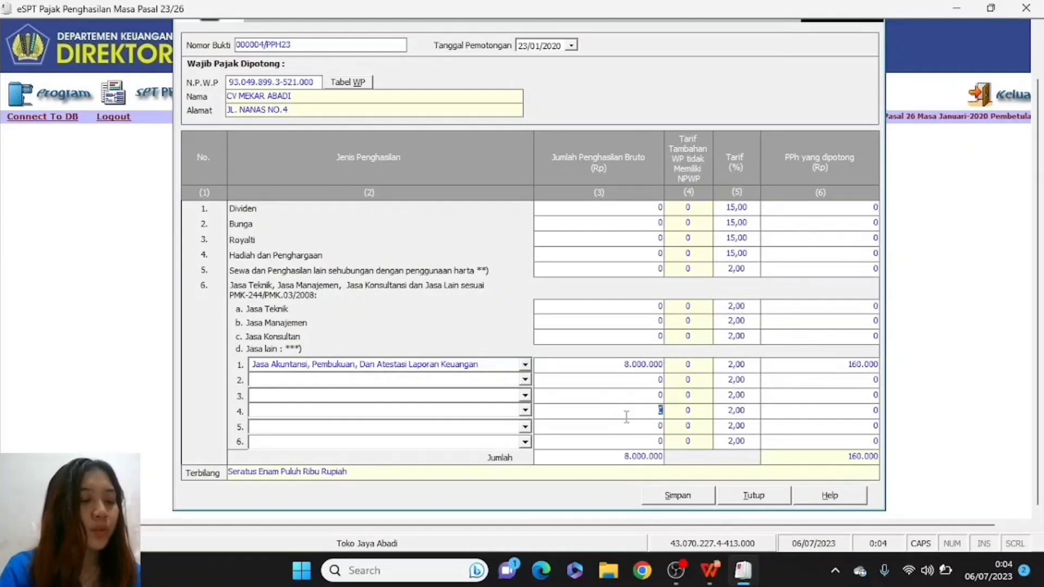
# - Save slip 000004/PPH23, confirming the save and acknowledging the success message
pyautogui.click(678, 496)
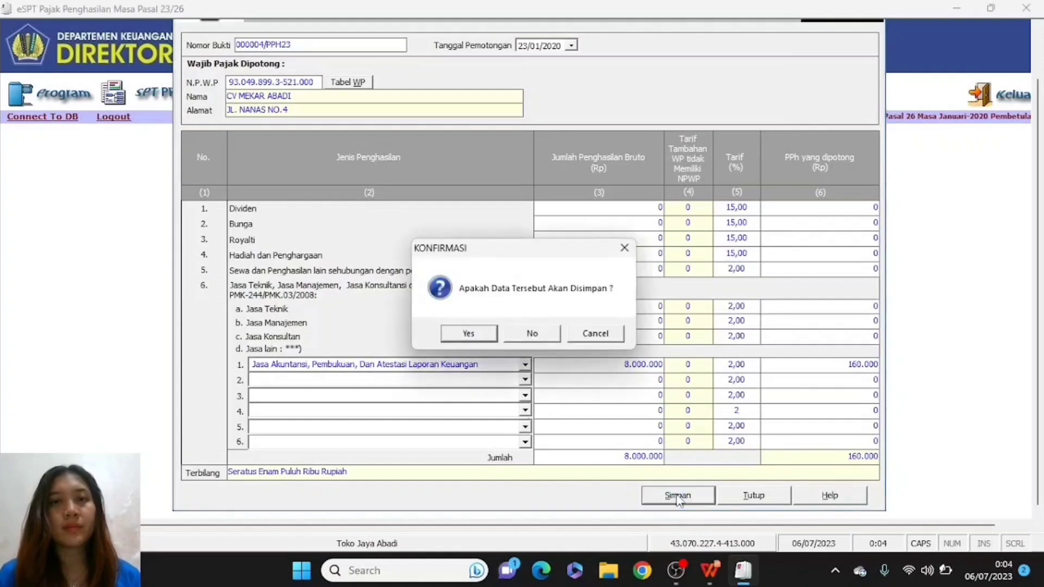
pyautogui.click(457, 334)
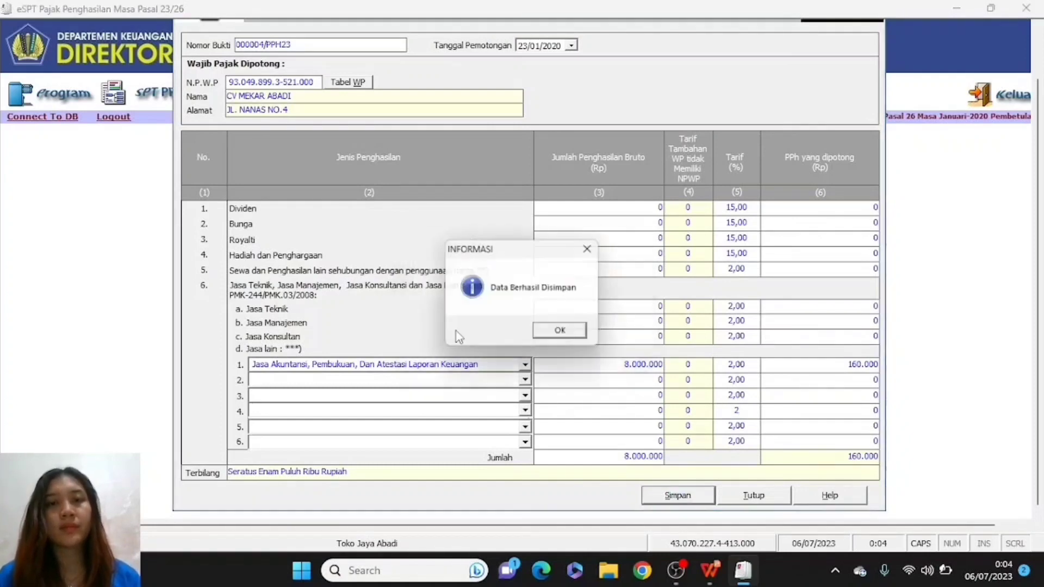
pyautogui.click(554, 339)
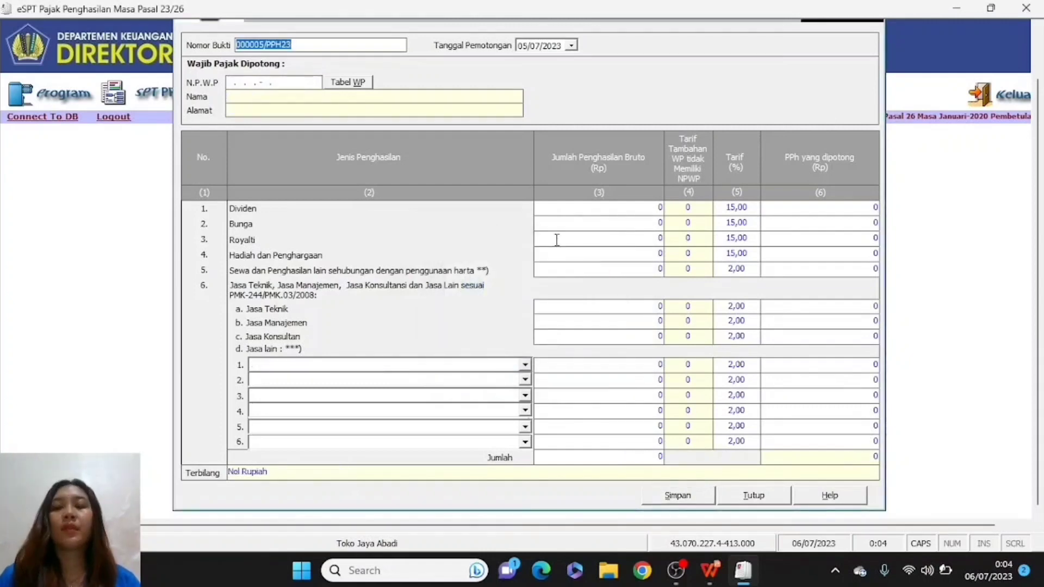
# - Check Transaksi 5 and set slip 000005/PPH23's withholding date to 29/01/2020
pyautogui.hotkey('alt', 'Tab')
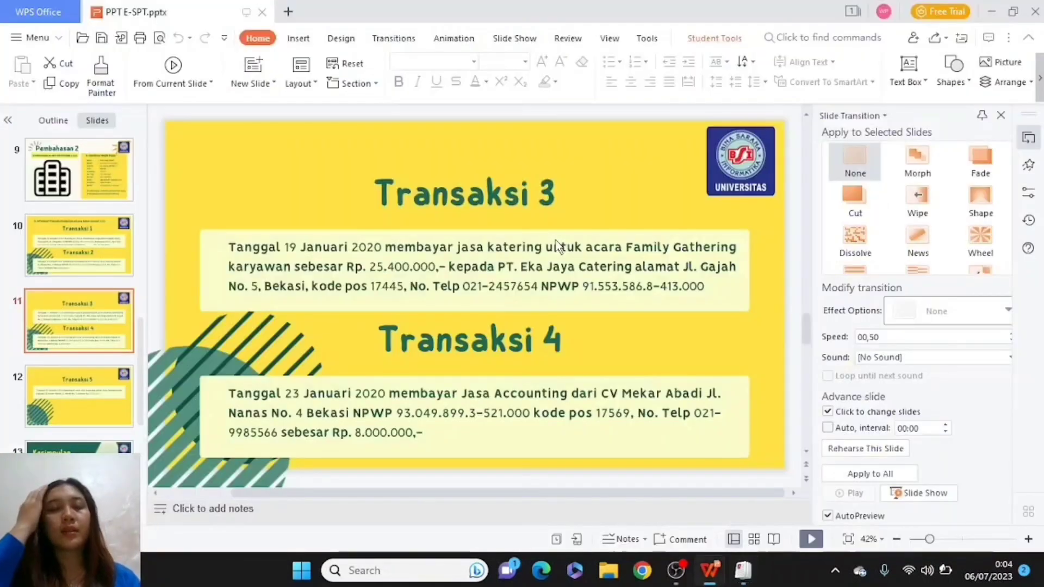
pyautogui.scroll(-1, 558, 246)
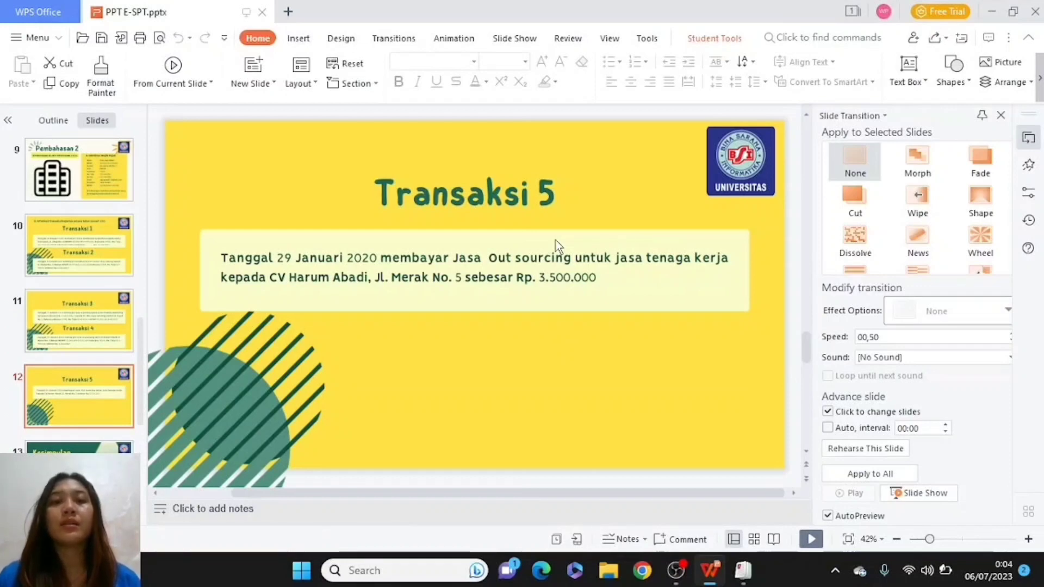
pyautogui.hotkey('alt', 'Tab')
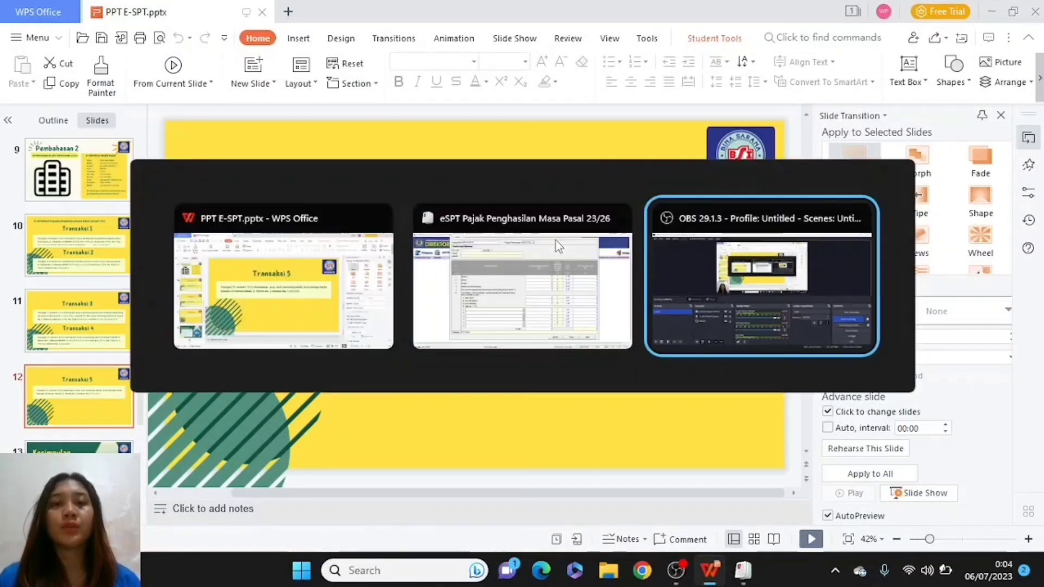
pyautogui.hotkey('alt', 'Tab')
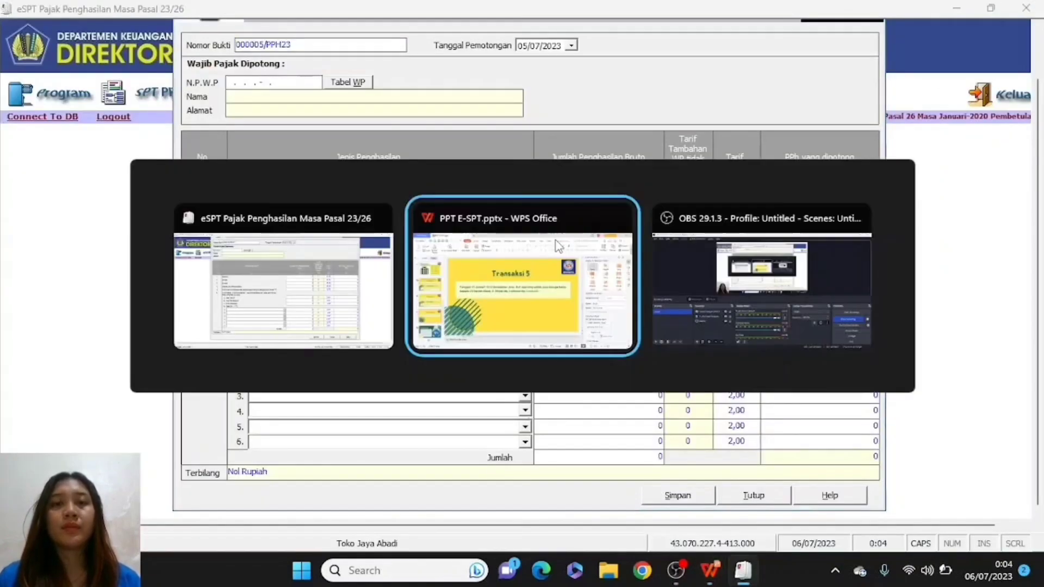
pyautogui.hotkey('alt', 'Tab')
pyautogui.hotkey('alt', 'Tab')
pyautogui.hotkey('alt', 'Tab')
pyautogui.hotkey('alt', 'Tab')
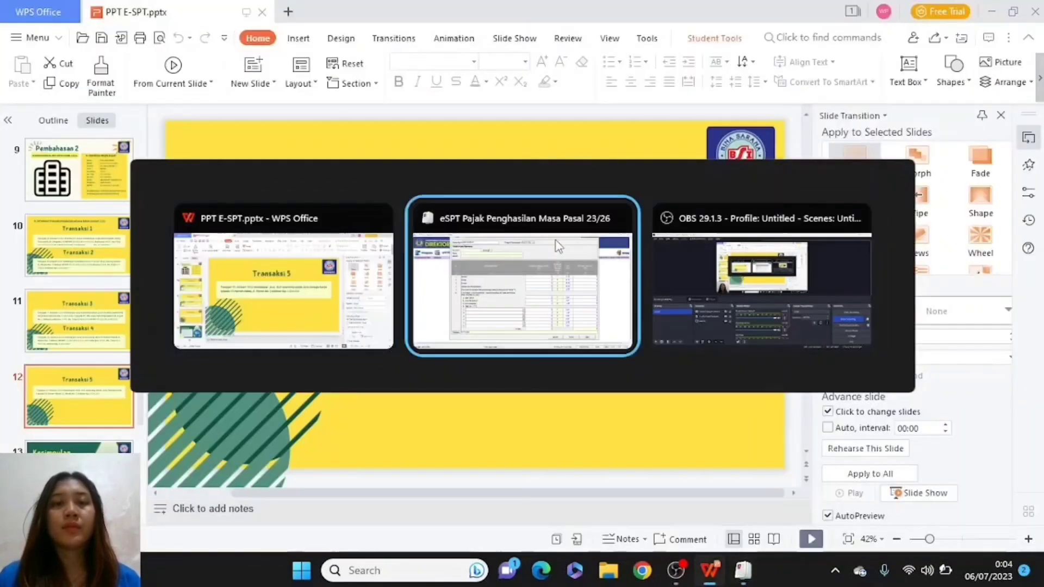
pyautogui.click(524, 46)
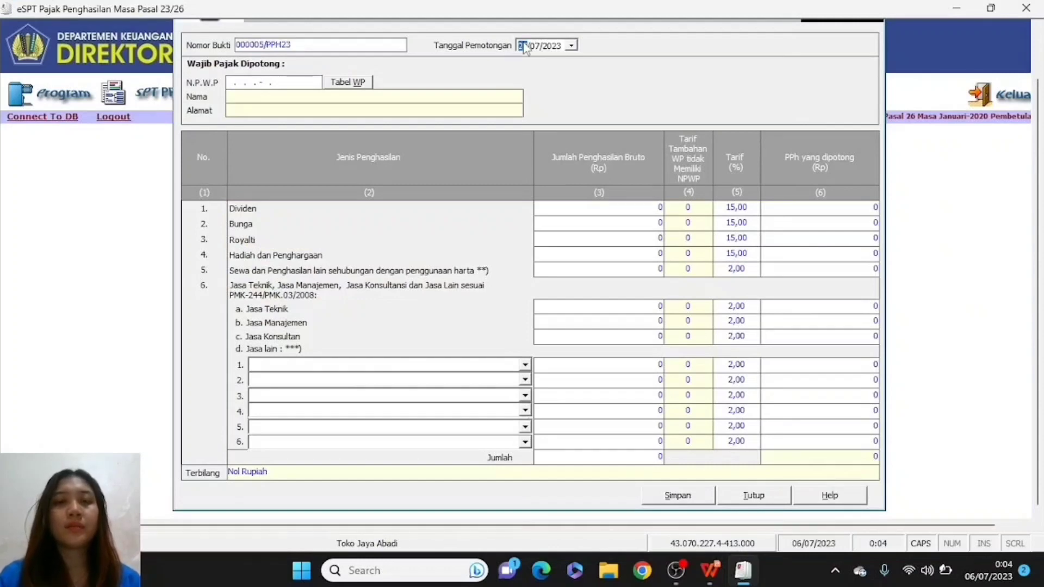
pyautogui.write('29')
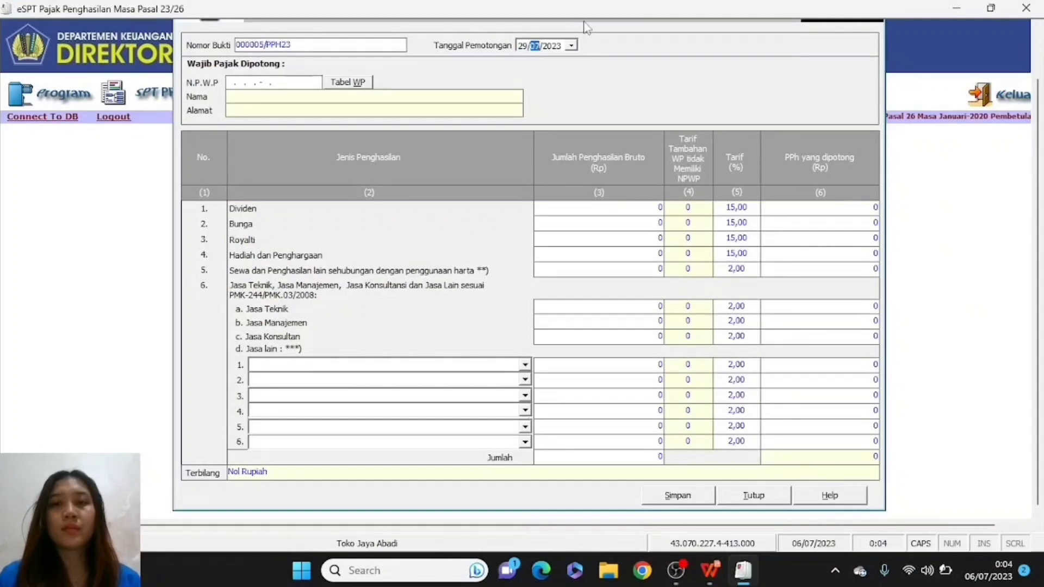
pyautogui.press('Right')
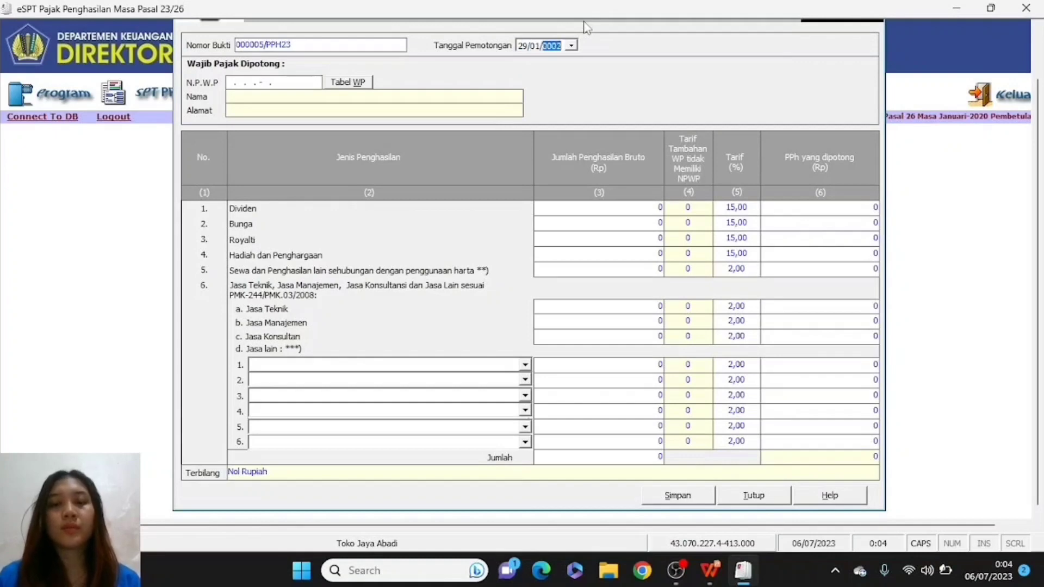
# - Begin entering the payee's NPWP, checking it on the Transaksi 5 slide
pyautogui.click(229, 82)
pyautogui.hotkey('alt', 'Tab')
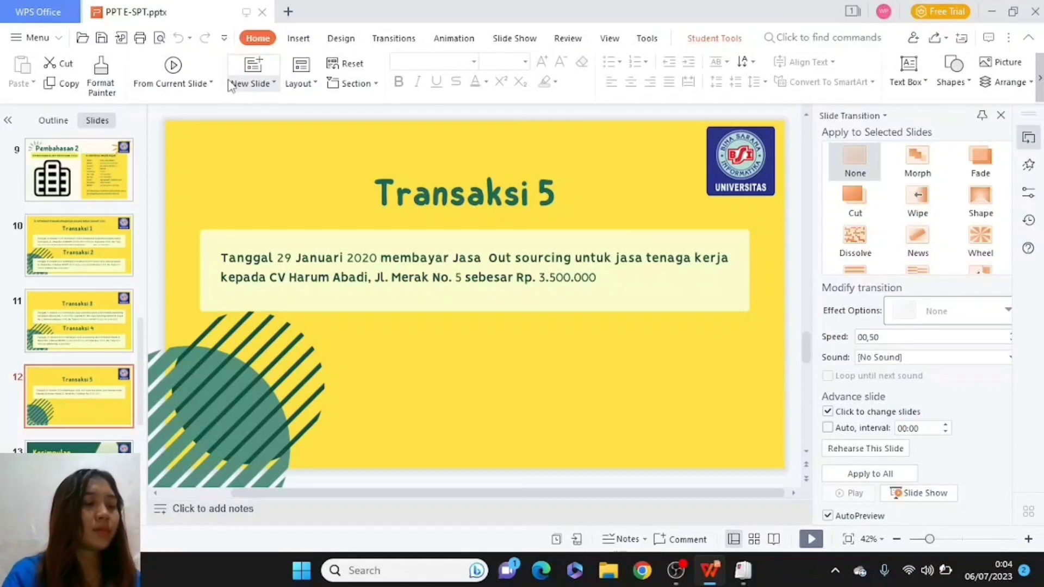
pyautogui.hotkey('alt', 'Tab')
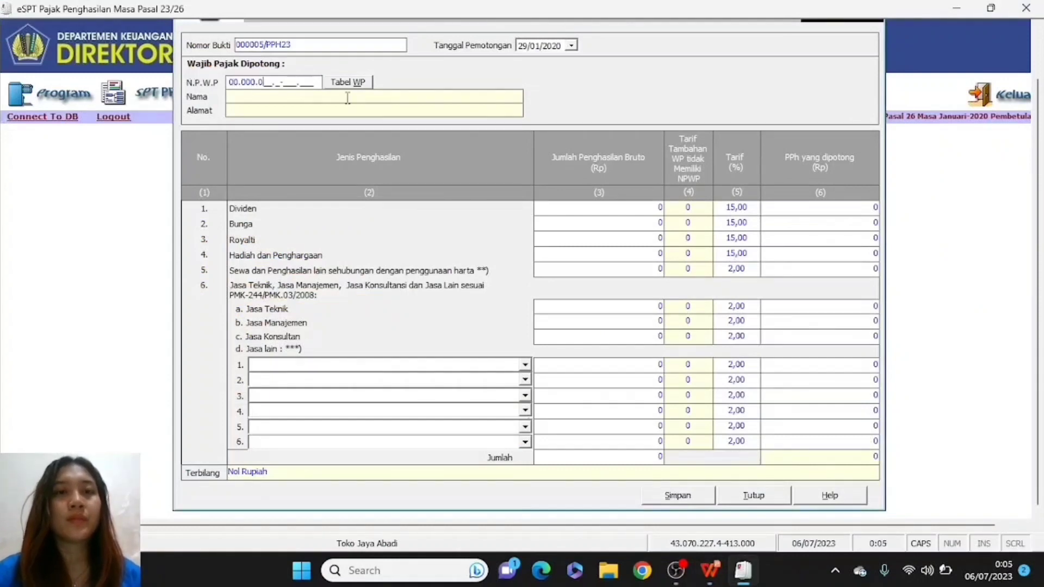
# - Finish the withholdee's NPWP and enter the name CV HARUM ABADI
pyautogui.write('00.0-000.000.0-000.000')
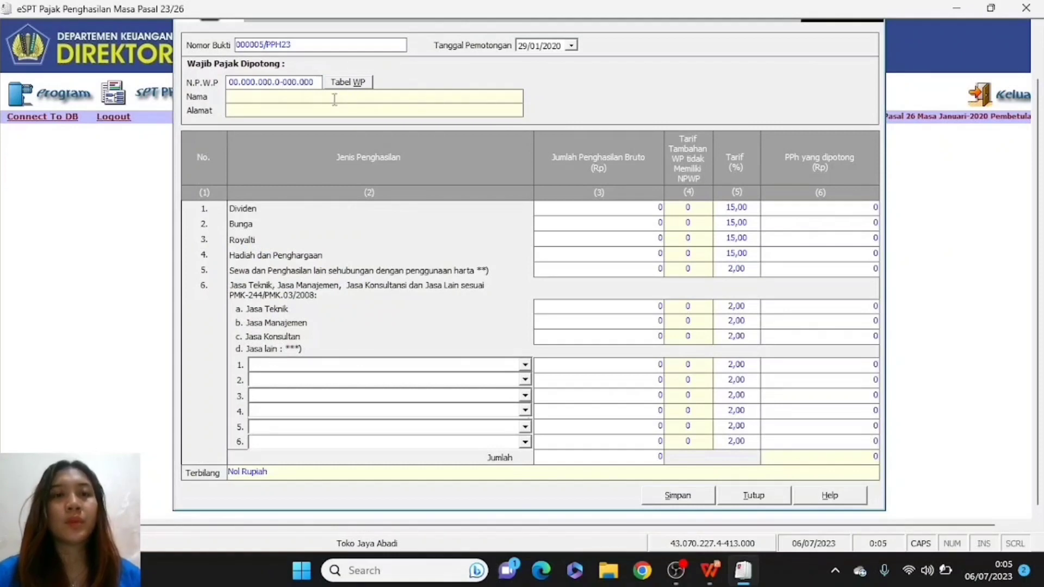
pyautogui.click(321, 97)
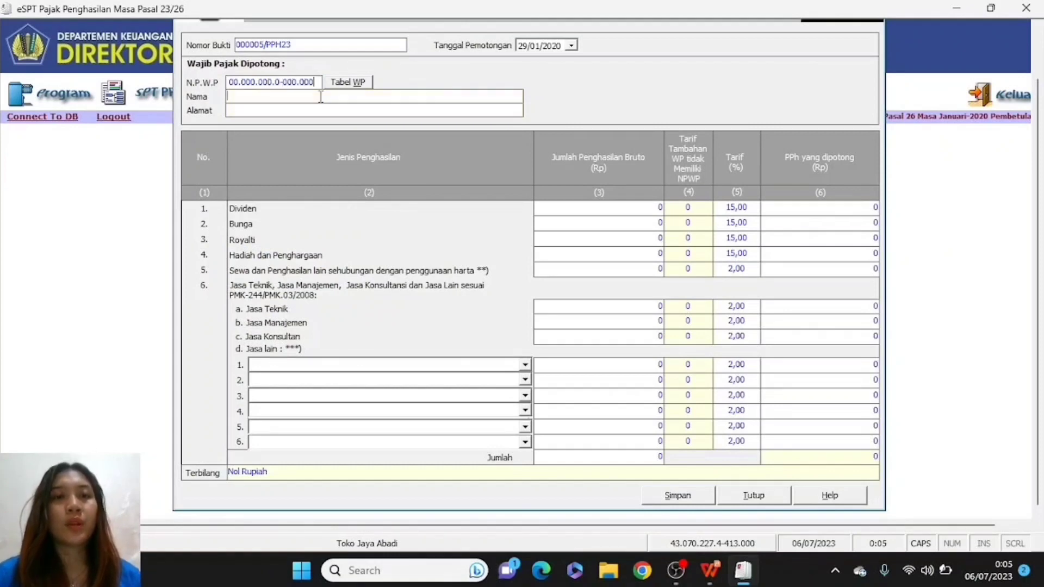
pyautogui.hotkey('alt', 'Tab')
pyautogui.hotkey('alt', 'Tab')
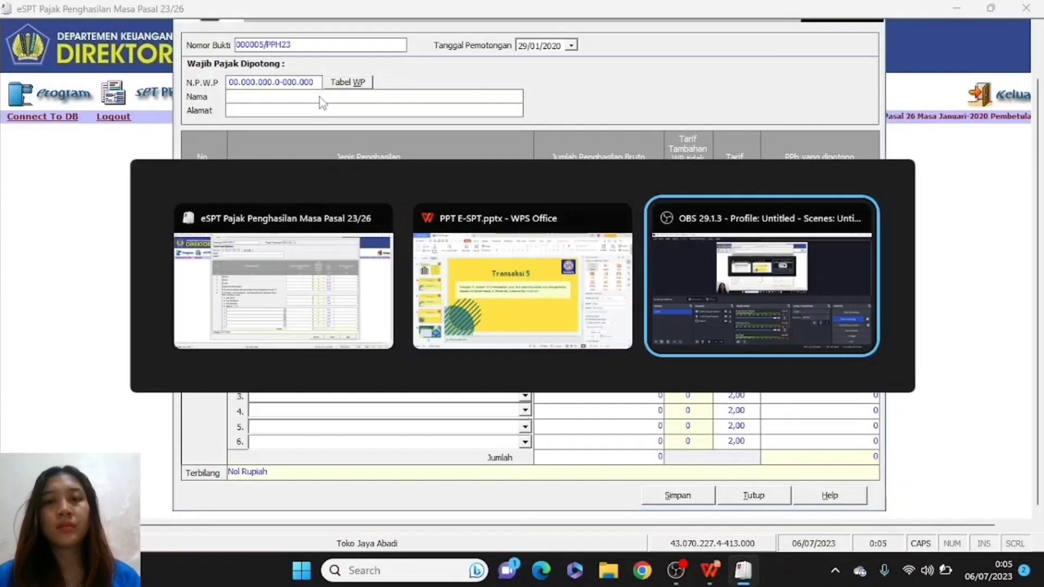
pyautogui.hotkey('alt', 'Tab')
pyautogui.hotkey('alt', 'Tab')
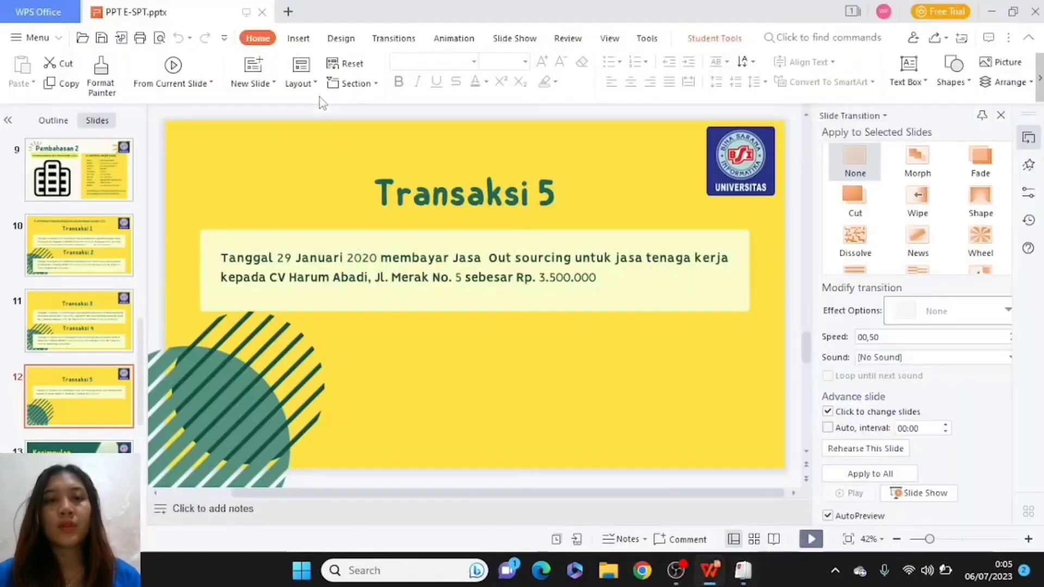
pyautogui.hotkey('alt', 'Tab')
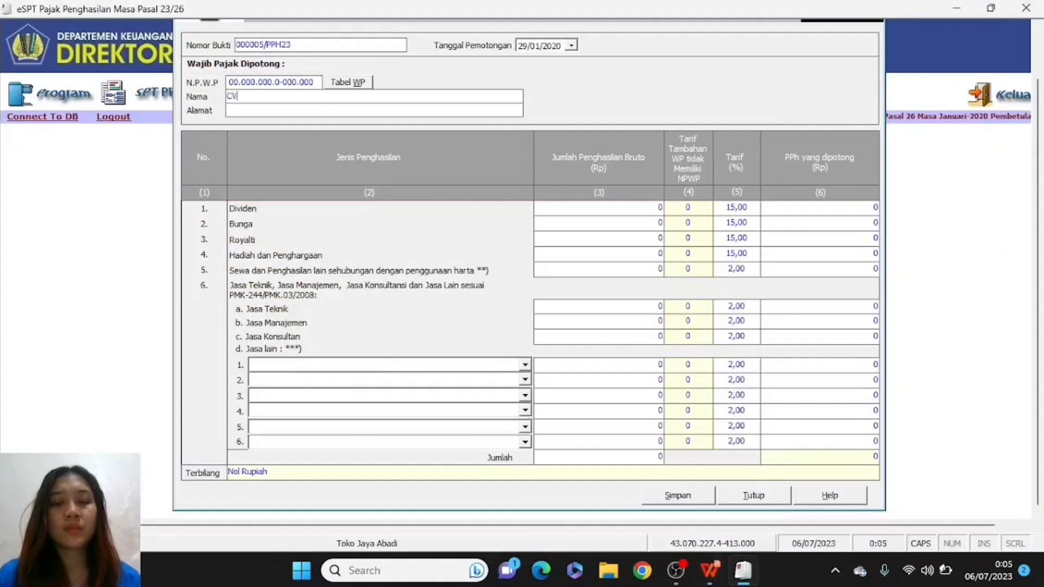
pyautogui.write('HARU')
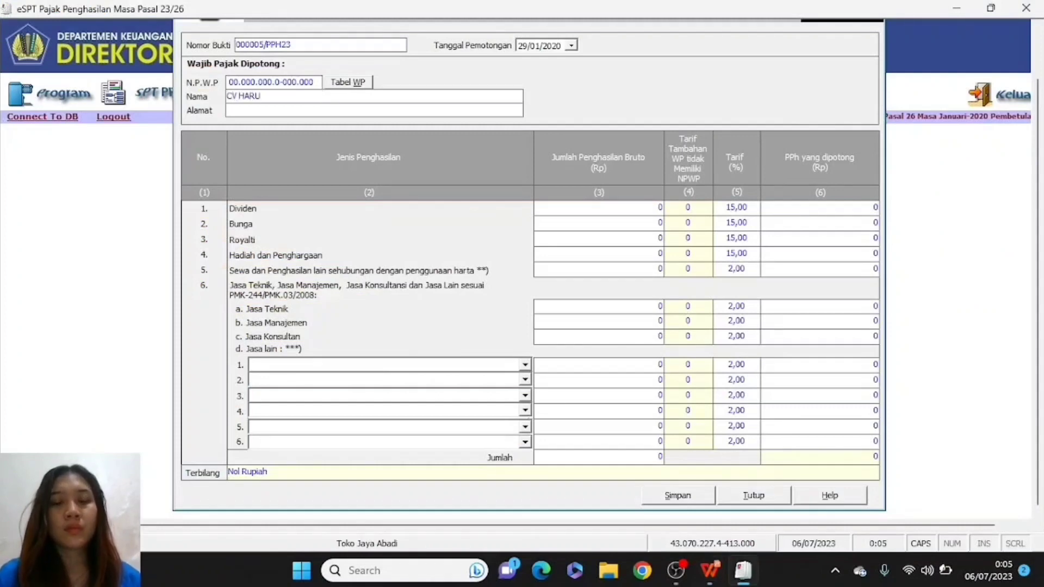
pyautogui.press('BackSpace')
pyautogui.press('BackSpace')
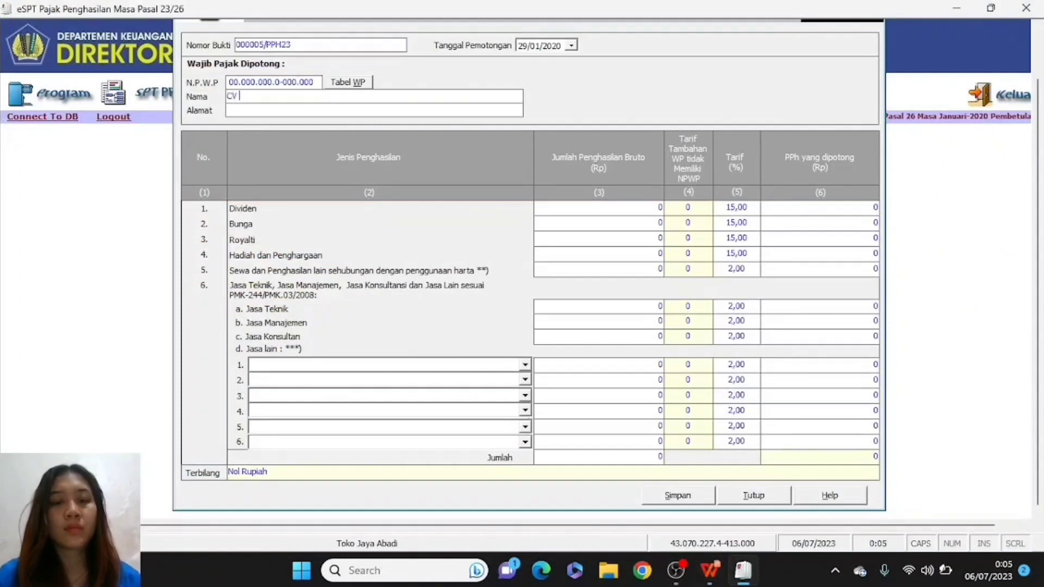
pyautogui.write('RUM')
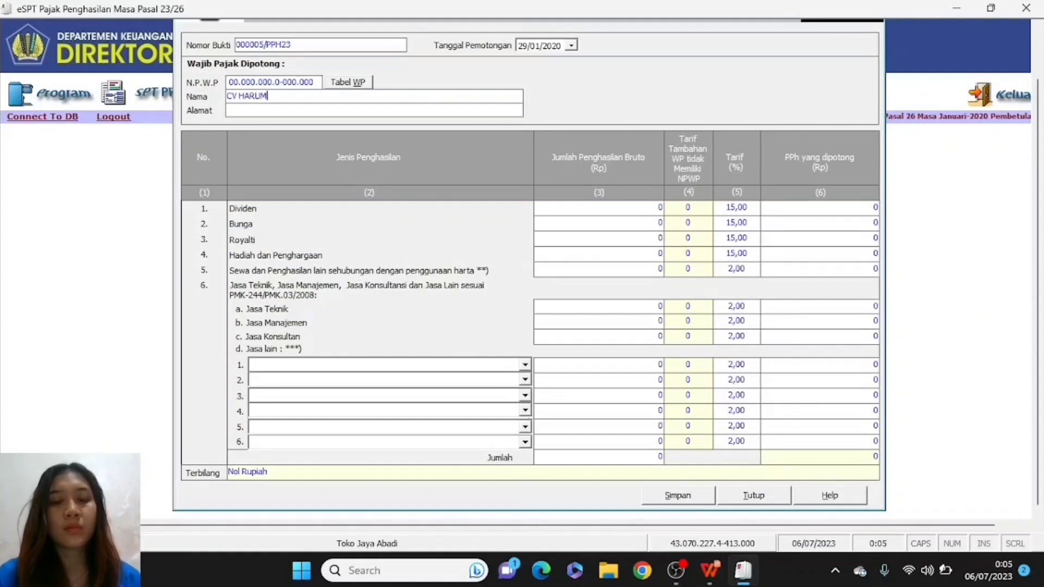
pyautogui.write(' ABADI')
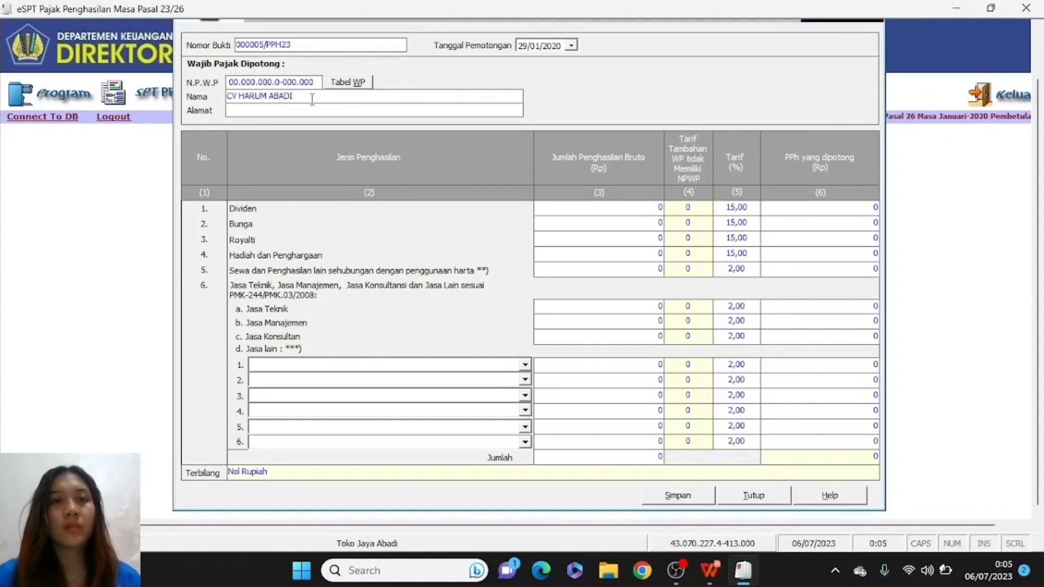
# - Fill in the withholdee's street address from the transaction details
pyautogui.hotkey('alt', 'Tab')
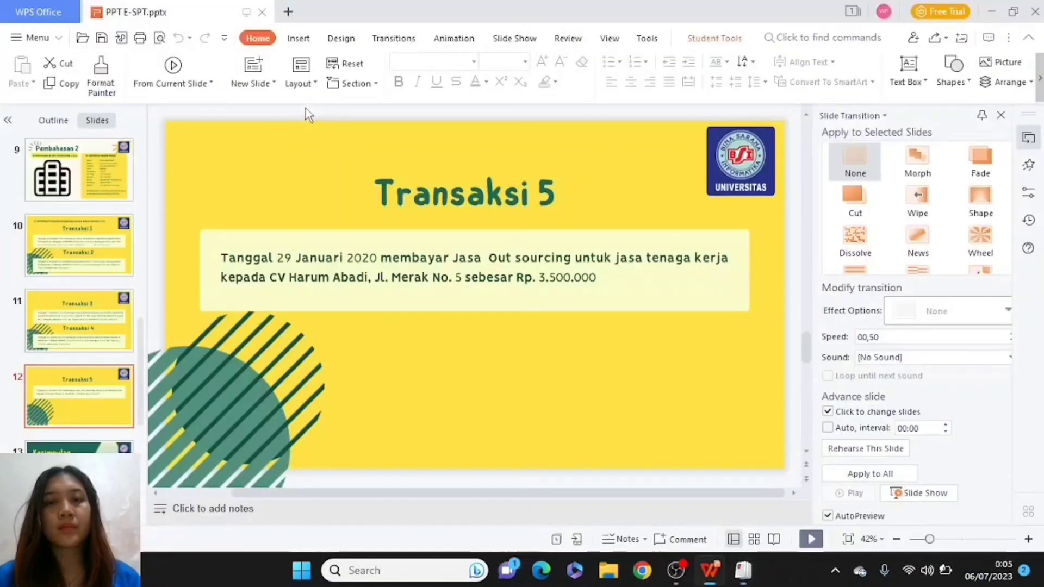
pyautogui.hotkey('alt', 'Tab')
pyautogui.hotkey('alt', 'Tab')
pyautogui.hotkey('alt', 'shift', 'Tab')
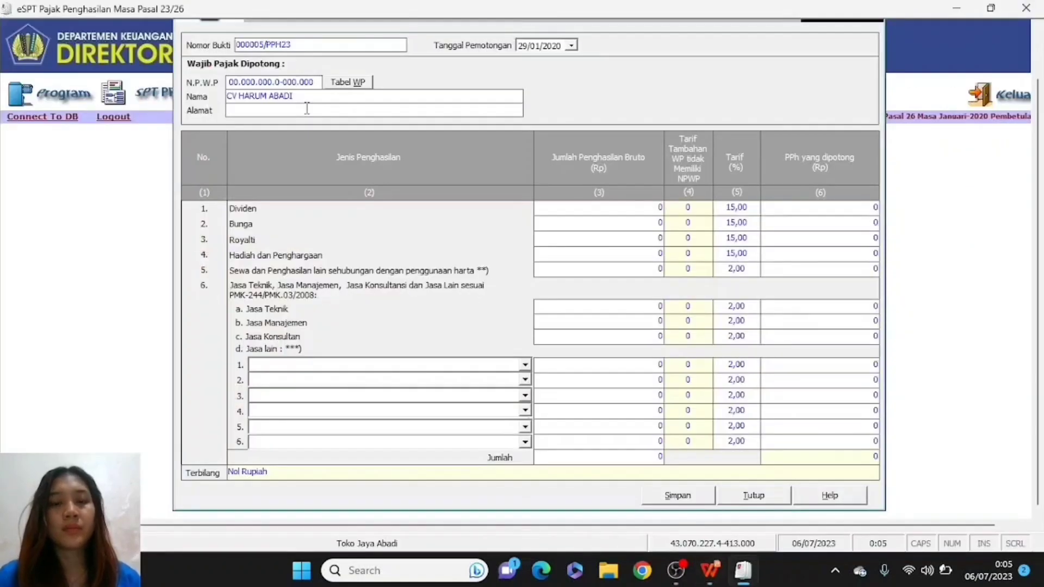
pyautogui.click(307, 109)
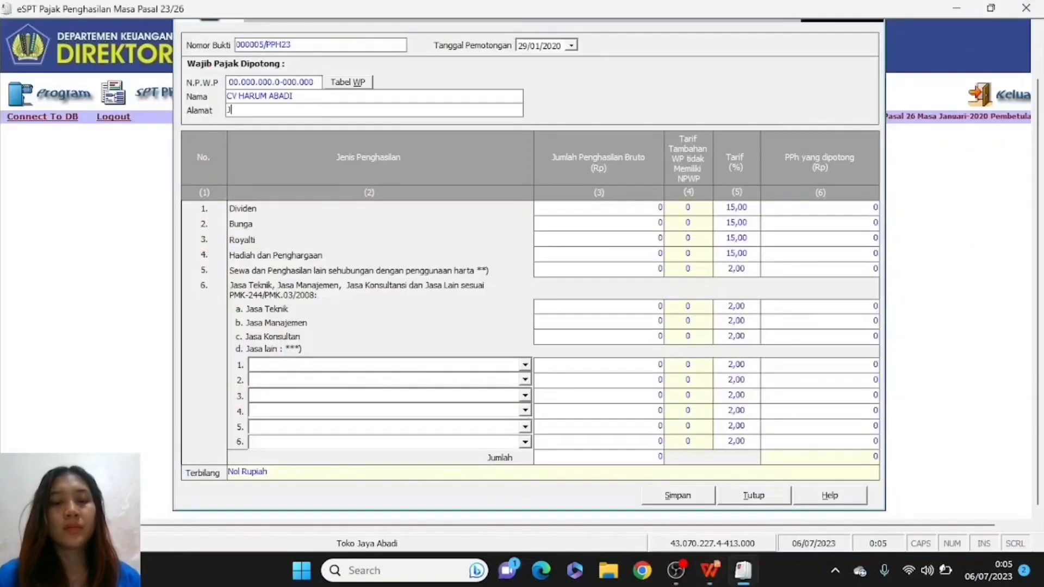
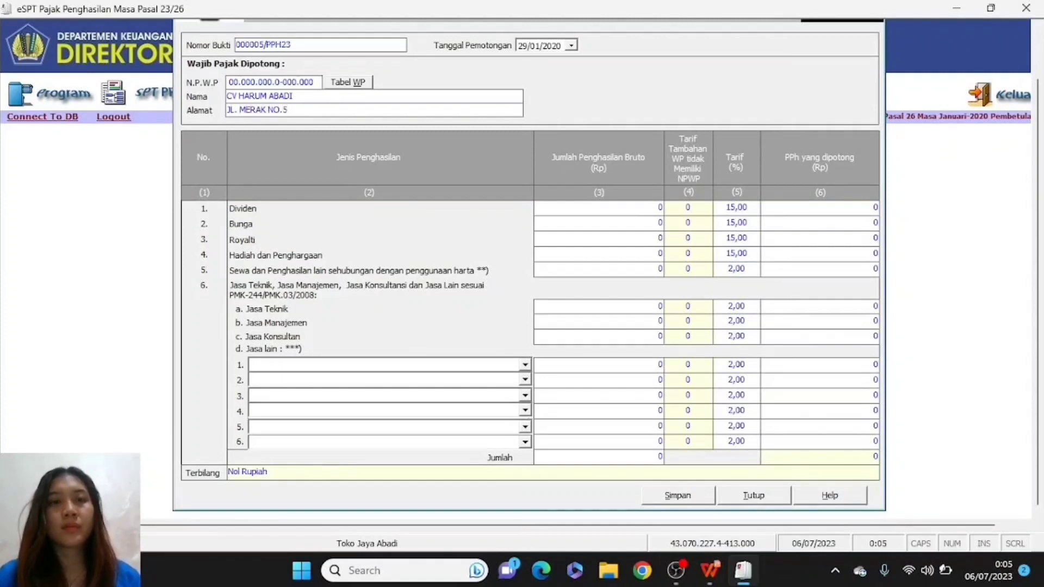
pyautogui.hotkey('alt', 'Tab')
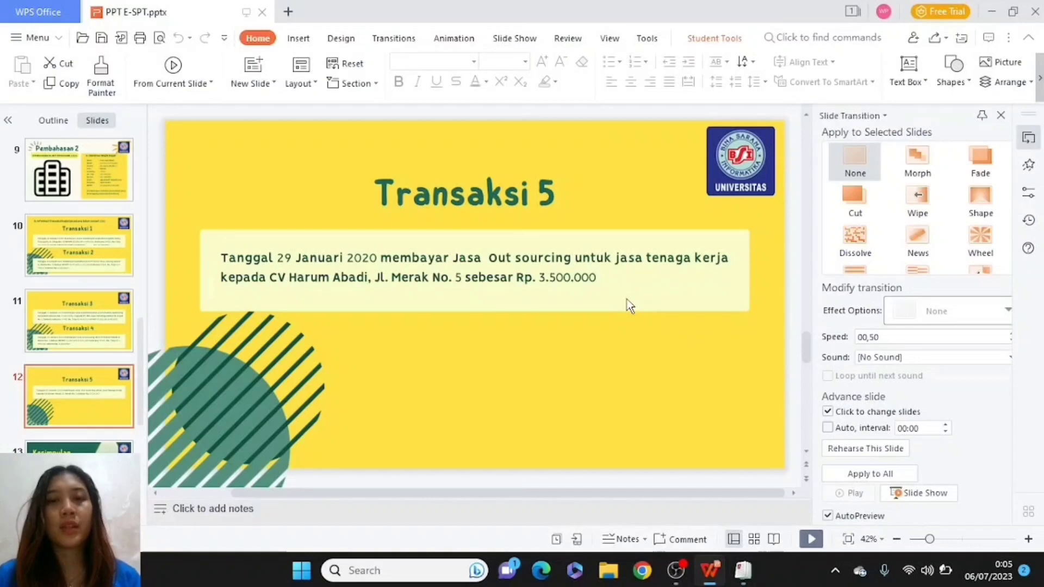
pyautogui.hotkey('alt', 'Tab')
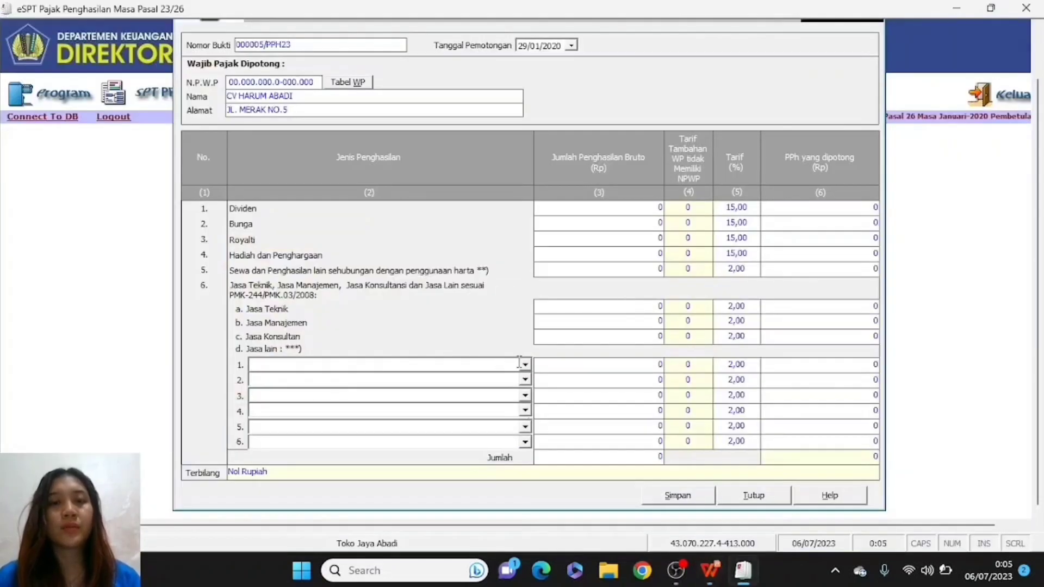
# - Choose Jasa Penyedia Tenaga Kerja in Jasa lain row 1 with bruto 3.500.000, yielding PPh 140.000
pyautogui.click(525, 365)
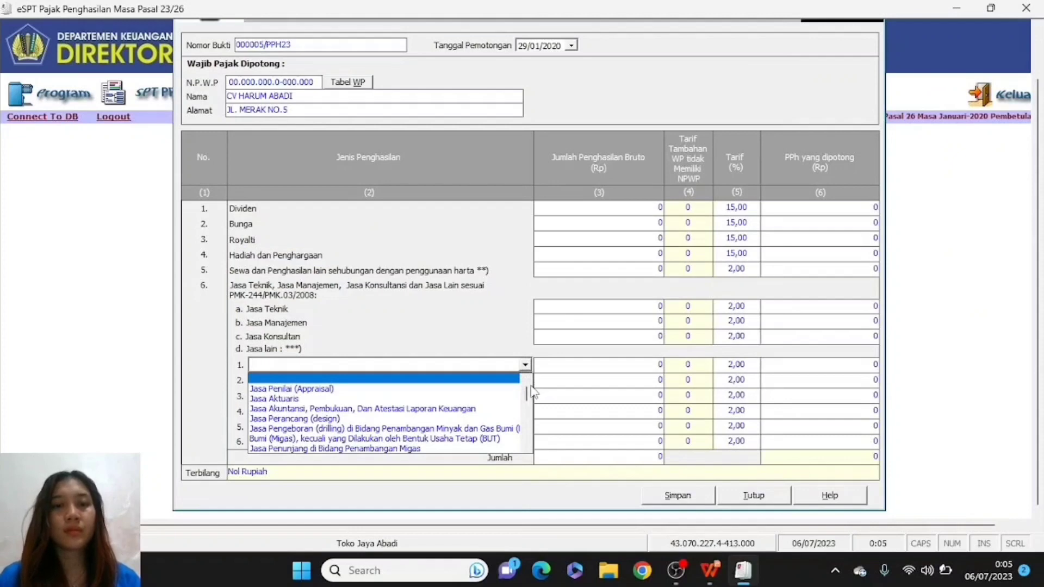
pyautogui.moveTo(528, 396); pyautogui.dragTo(527, 408)
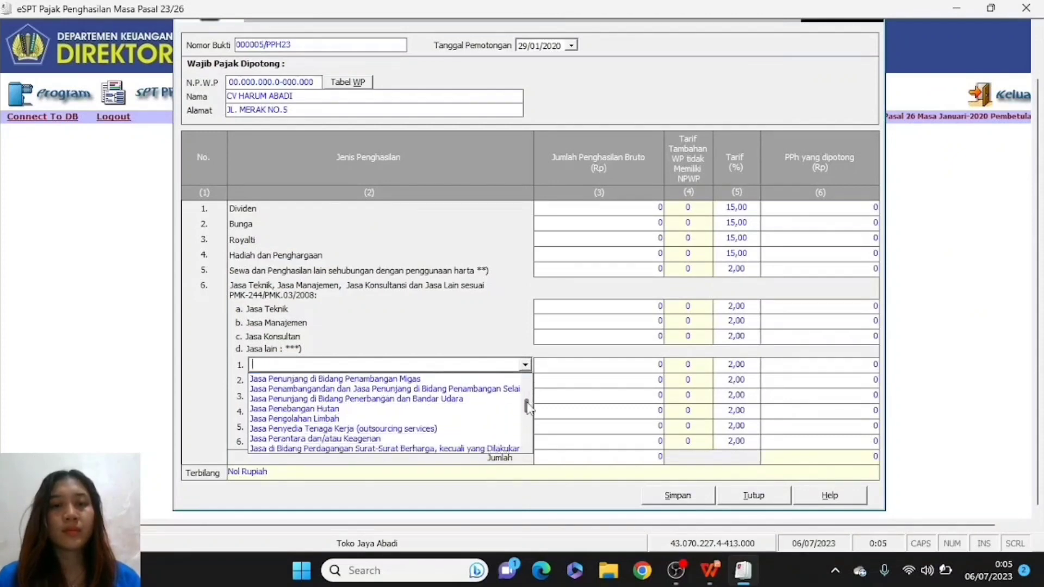
pyautogui.click(374, 428)
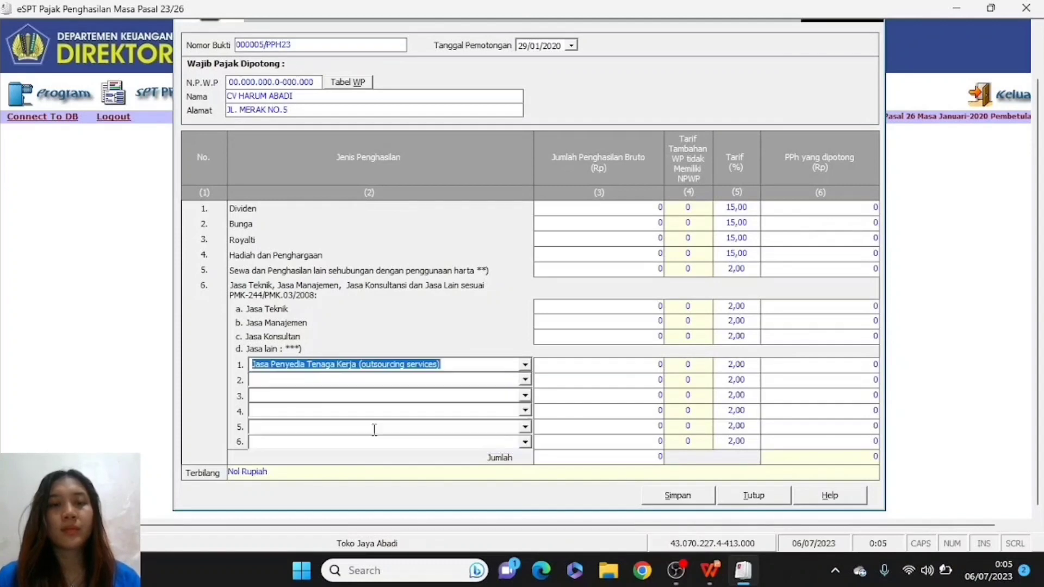
pyautogui.click(651, 364)
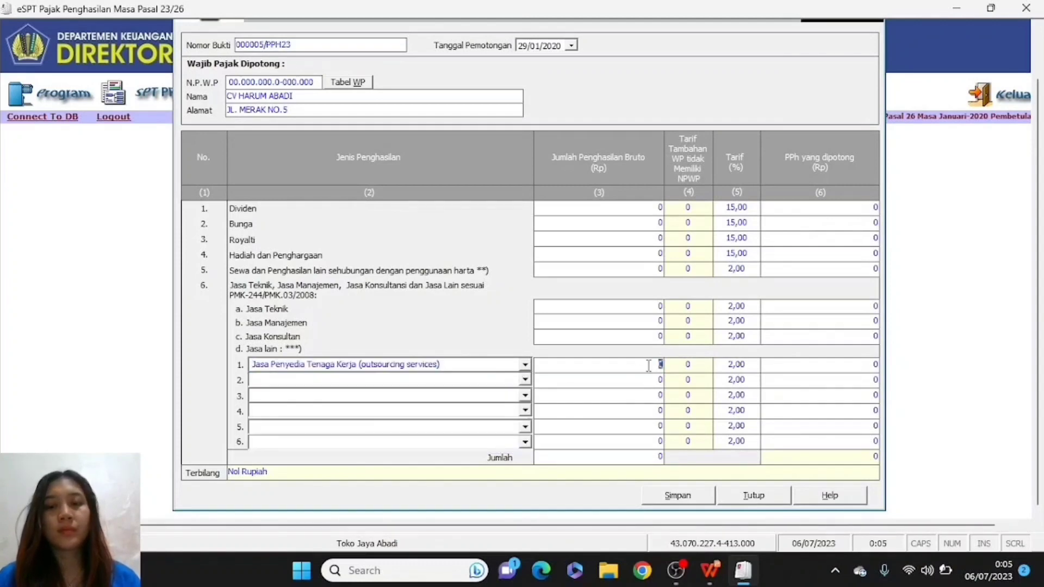
pyautogui.hotkey('alt', 'Tab')
pyautogui.hotkey('alt', 'Tab')
pyautogui.hotkey('alt', 'shift', 'Tab')
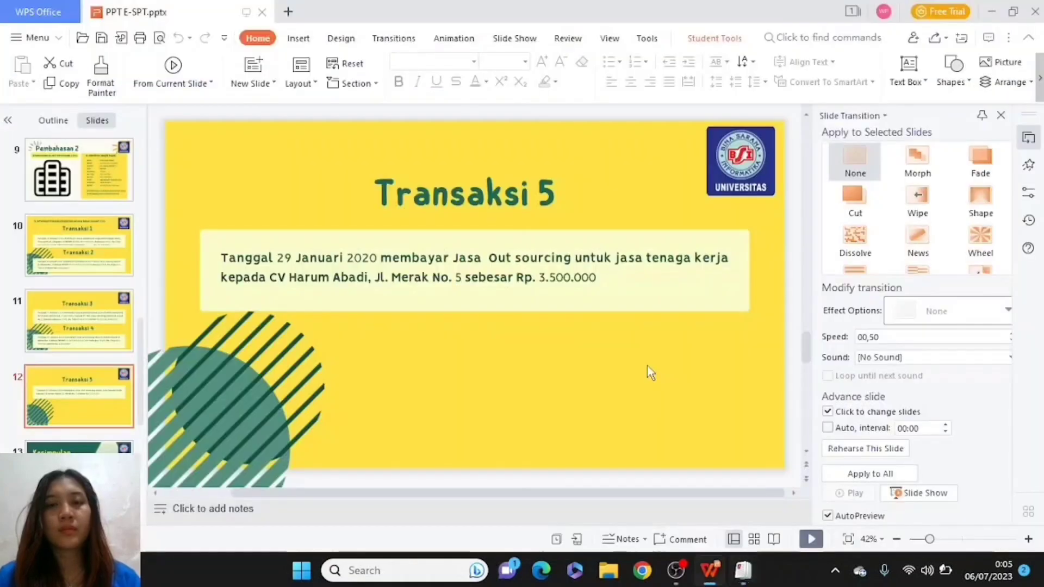
pyautogui.hotkey('alt', 'Tab')
pyautogui.hotkey('alt', 'Tab')
pyautogui.hotkey('alt', 'Tab')
pyautogui.hotkey('alt', 'Tab')
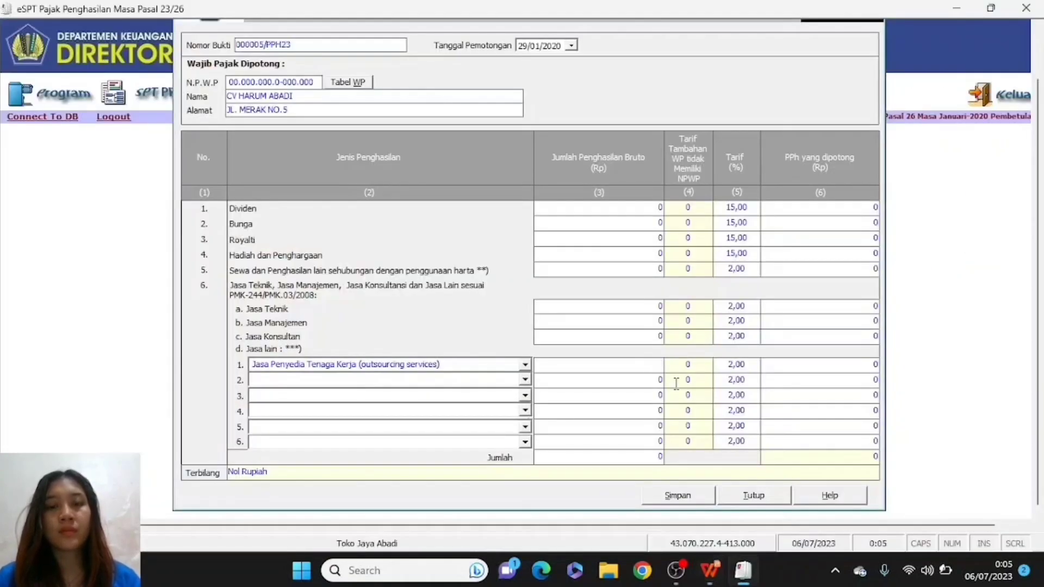
pyautogui.write('3500')
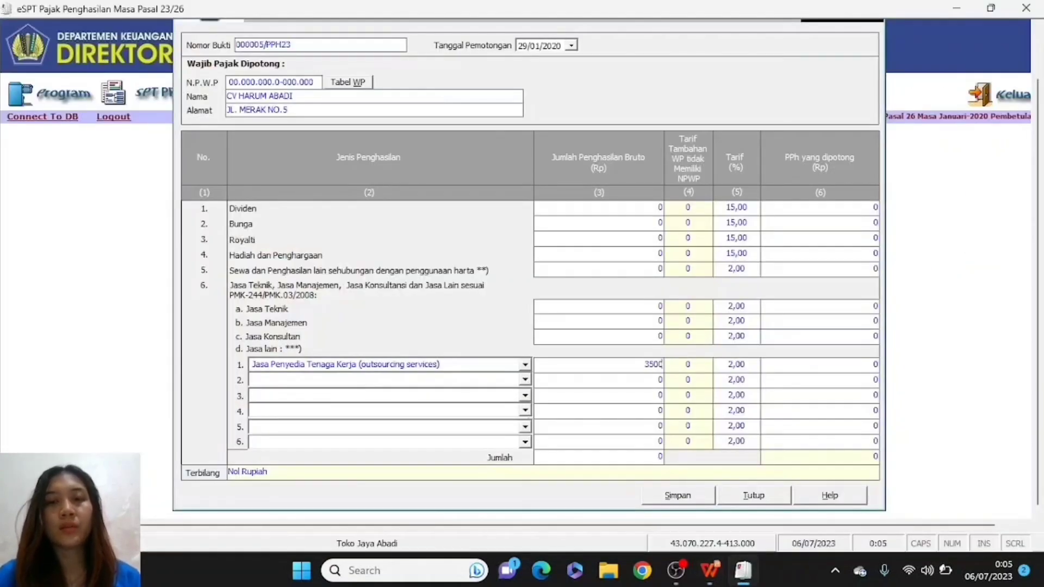
pyautogui.write('000')
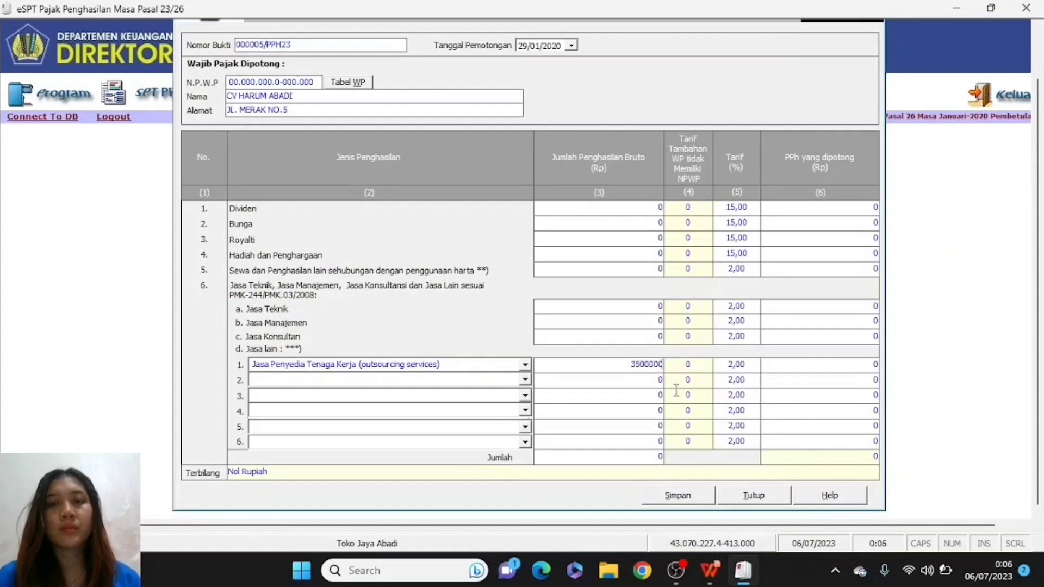
pyautogui.click(623, 442)
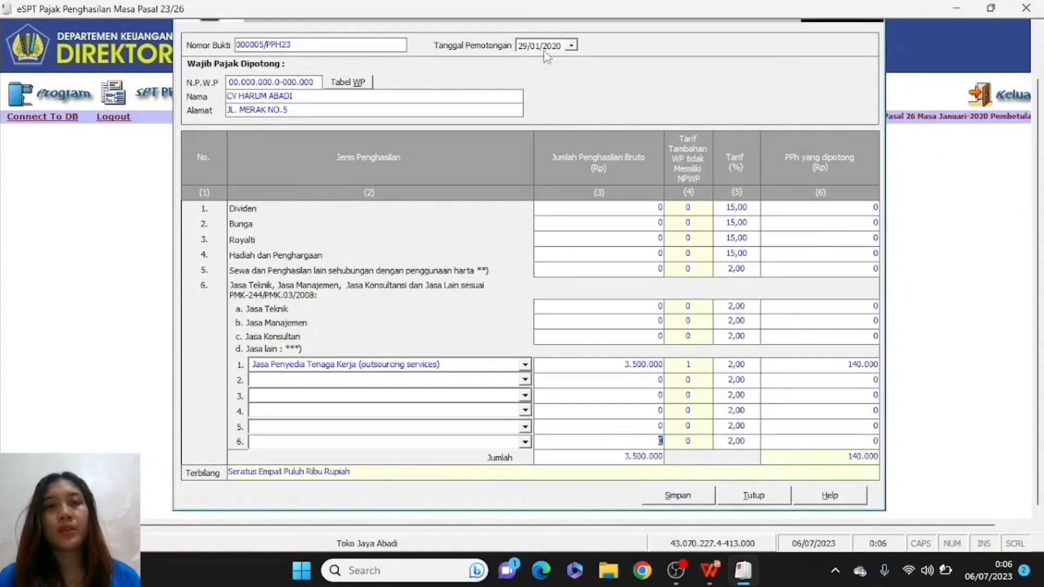
# - Save bukti potong 000005 and confirm the saved message
pyautogui.click(678, 496)
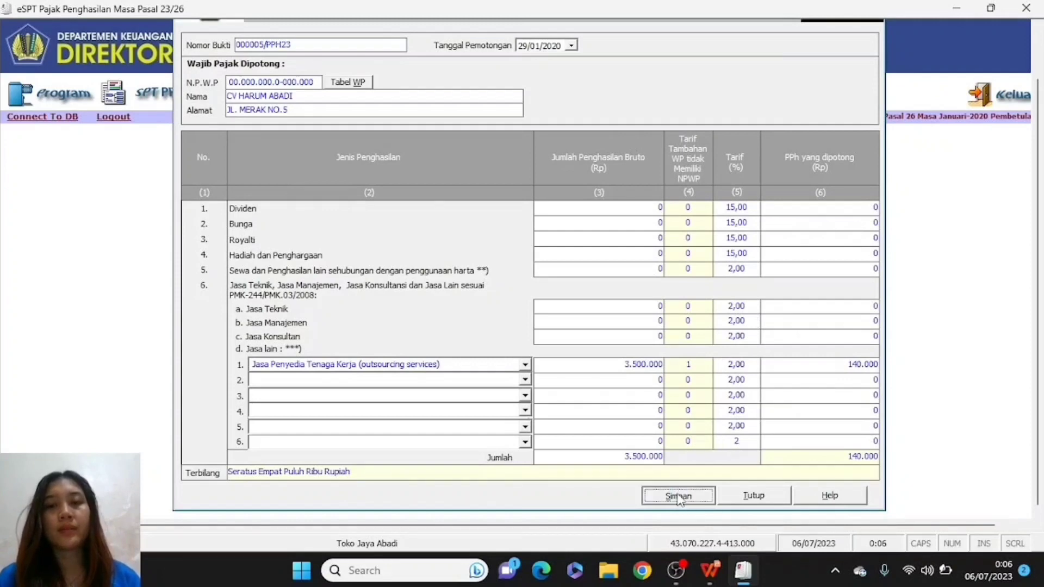
pyautogui.click(466, 334)
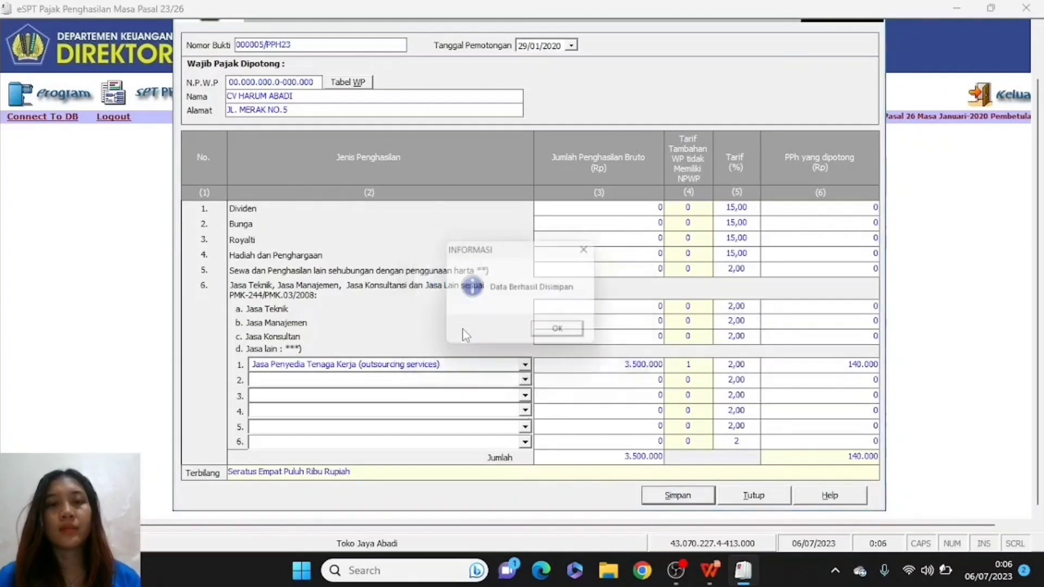
pyautogui.click(564, 334)
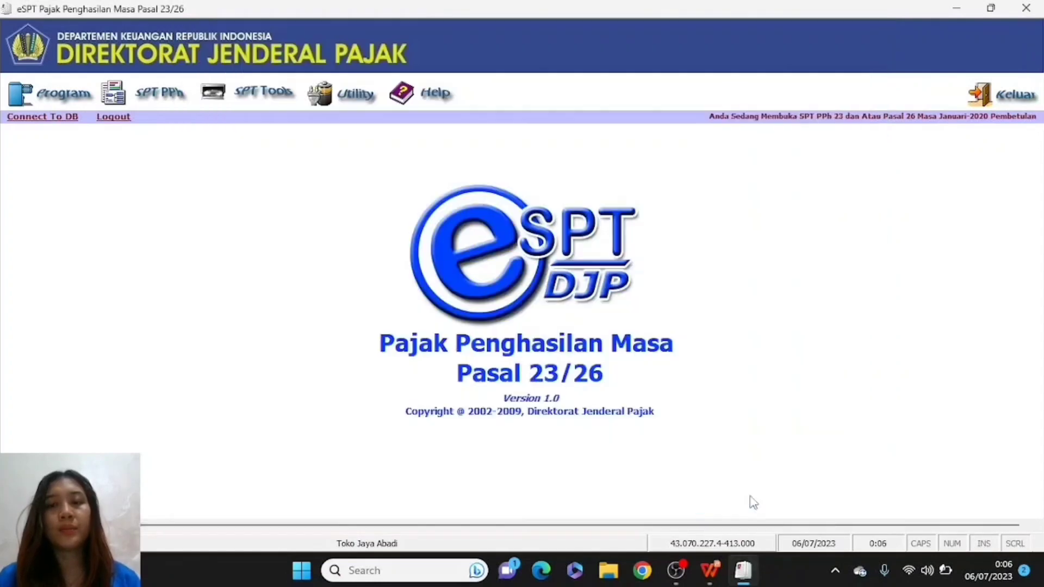
# - Close the entry form and review the list of saved PPh 23/26 bukti potong
pyautogui.click(751, 495)
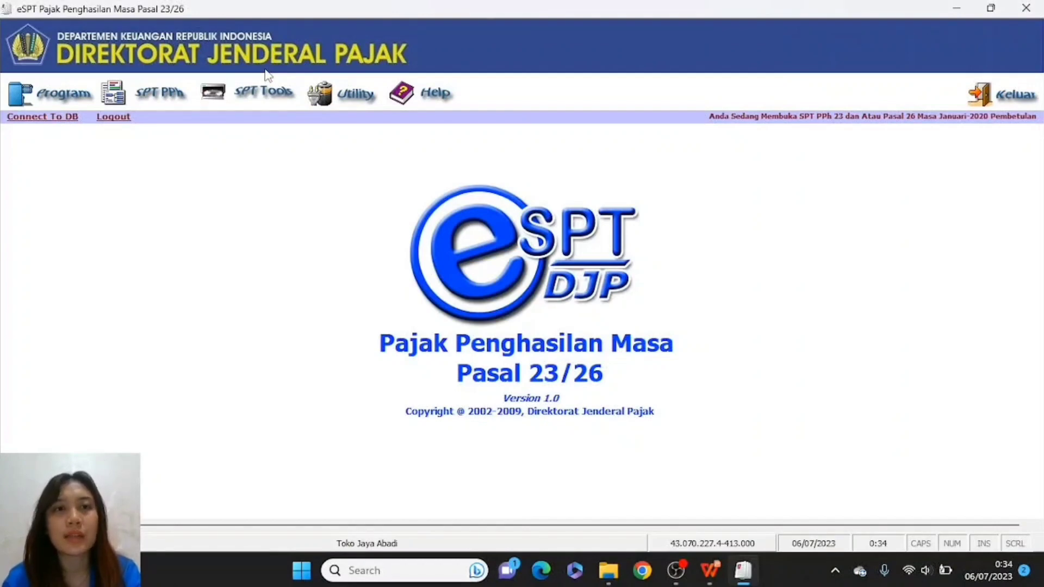
pyautogui.click(139, 102)
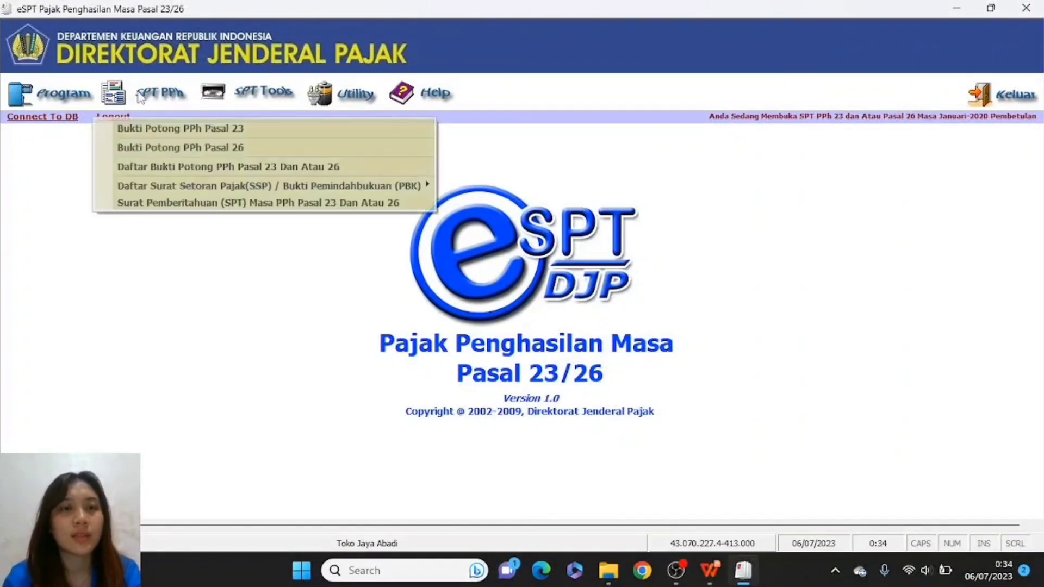
pyautogui.click(170, 165)
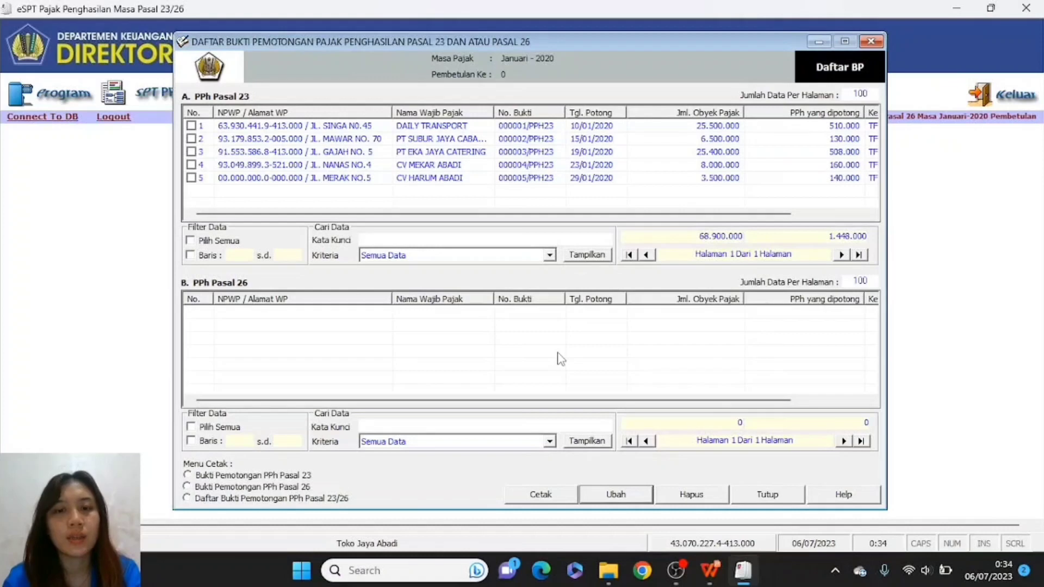
# - Close the slip list and bring up the SSP / PBK payment list choice
pyautogui.click(768, 495)
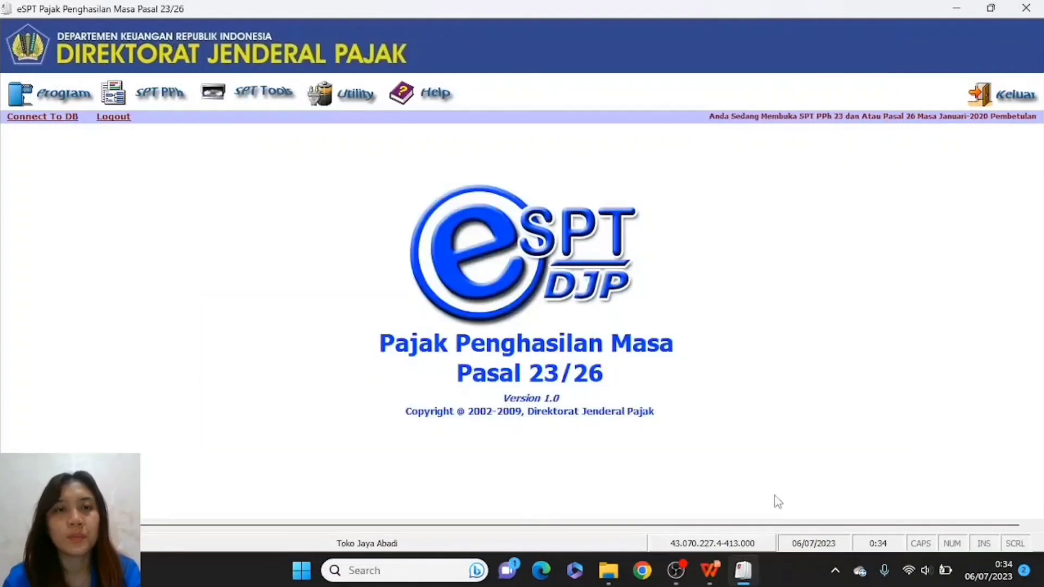
pyautogui.click(172, 98)
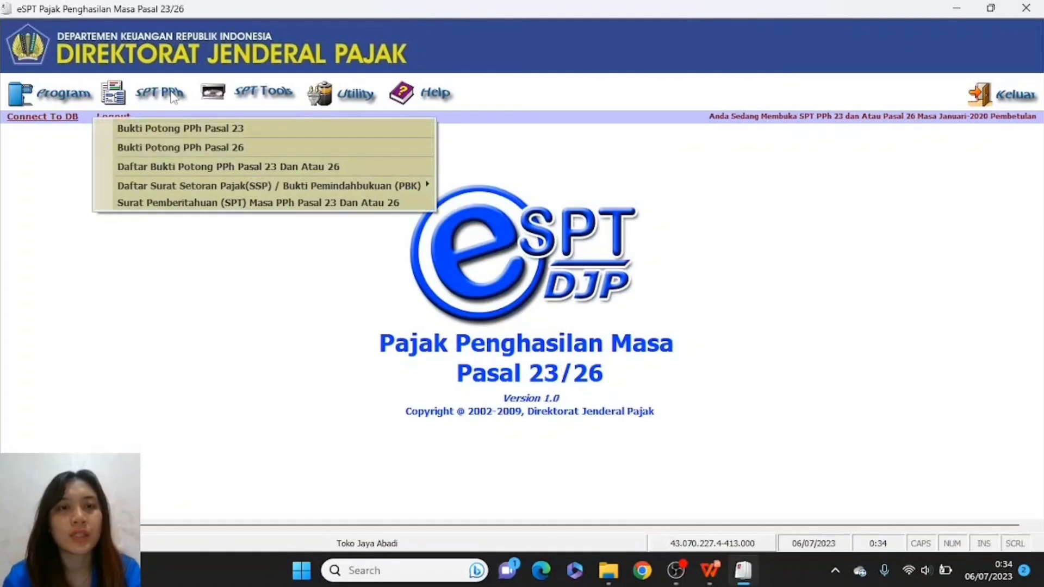
pyautogui.moveTo(213, 196)
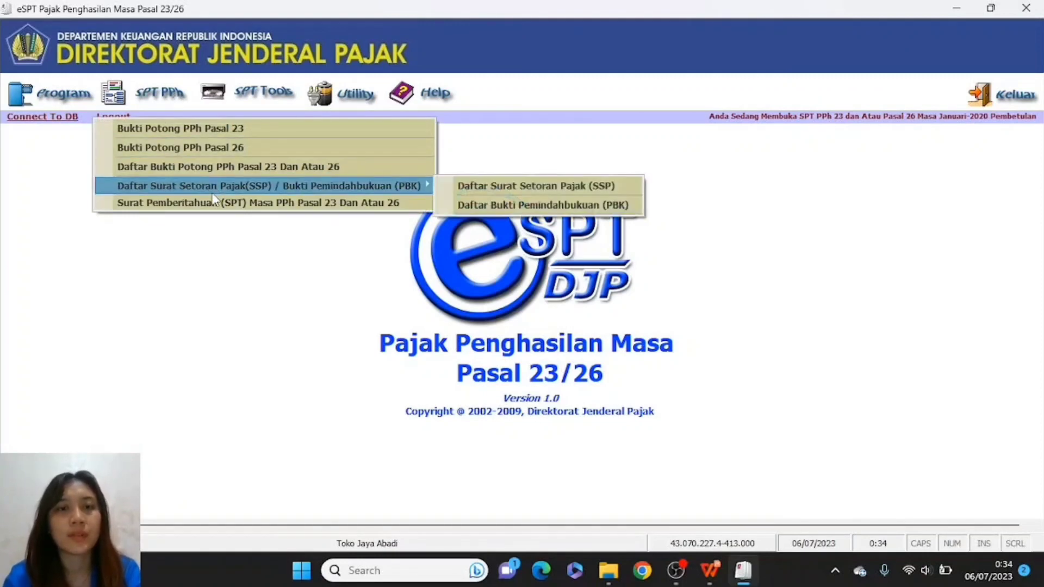
# - Start a new SSP record in Daftar SSP with deposit type code 100
pyautogui.click(490, 188)
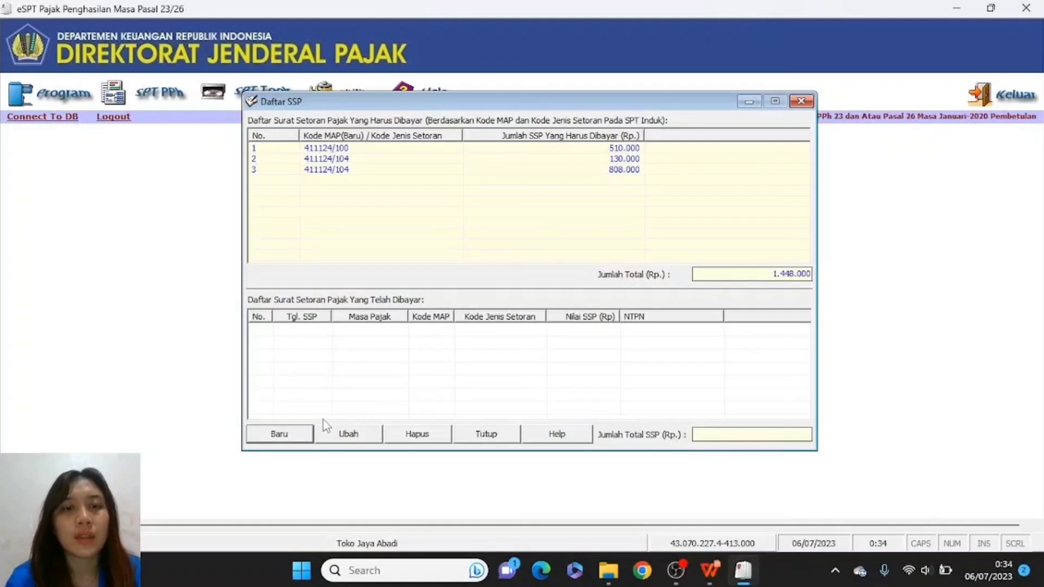
pyautogui.click(297, 434)
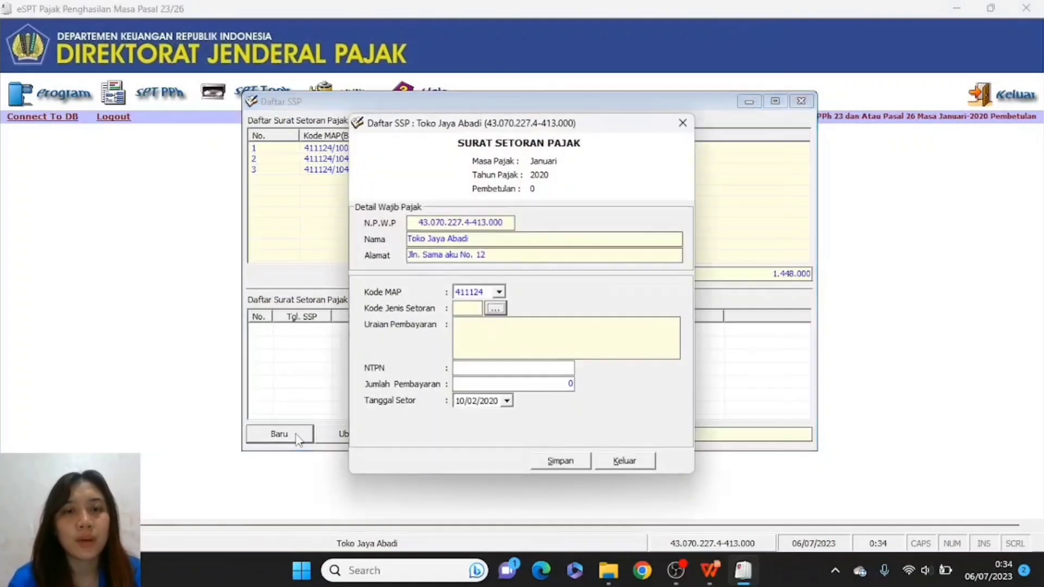
pyautogui.click(495, 309)
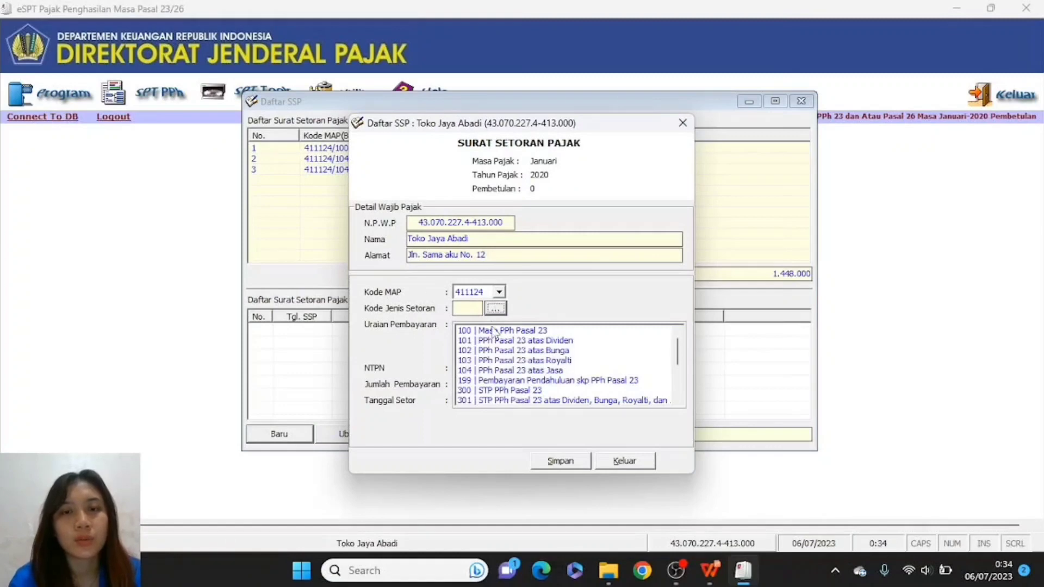
pyautogui.click(494, 331)
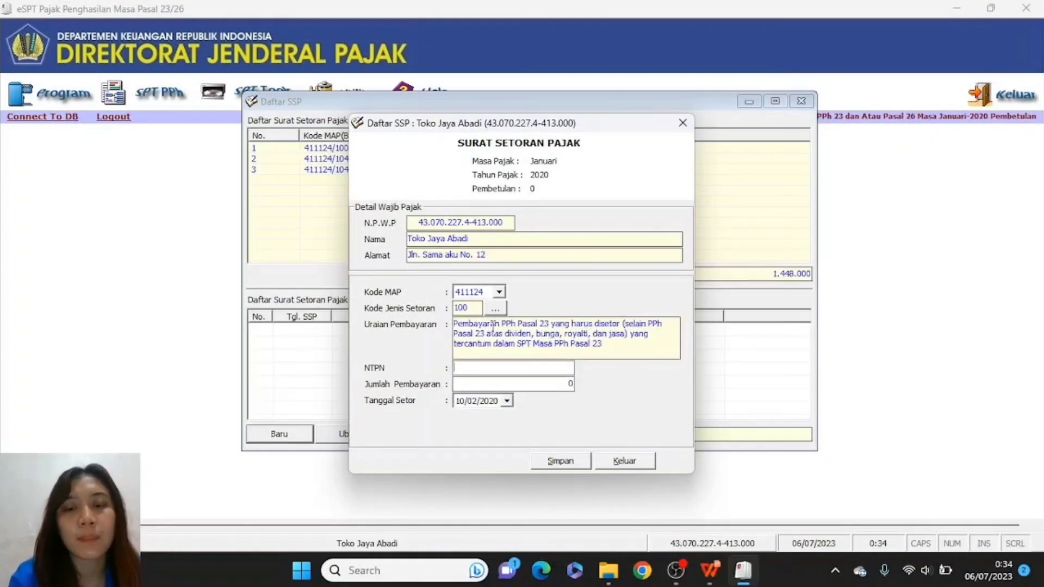
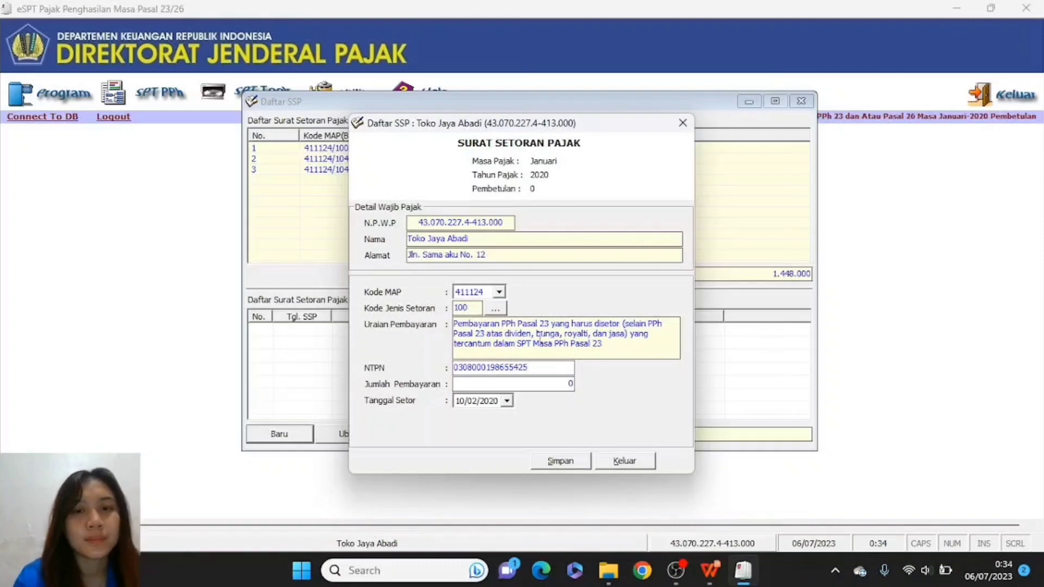
# - Enter the NTPN, 510.000 paid on 10/01/2020, save, and begin another record
pyautogui.click(546, 387)
pyautogui.write('51000')
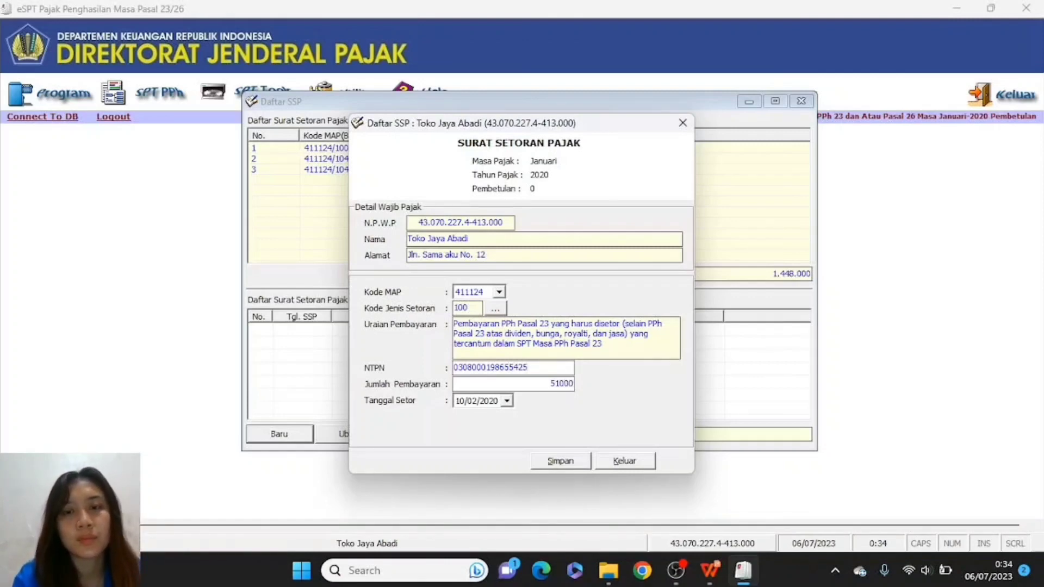
pyautogui.write('0')
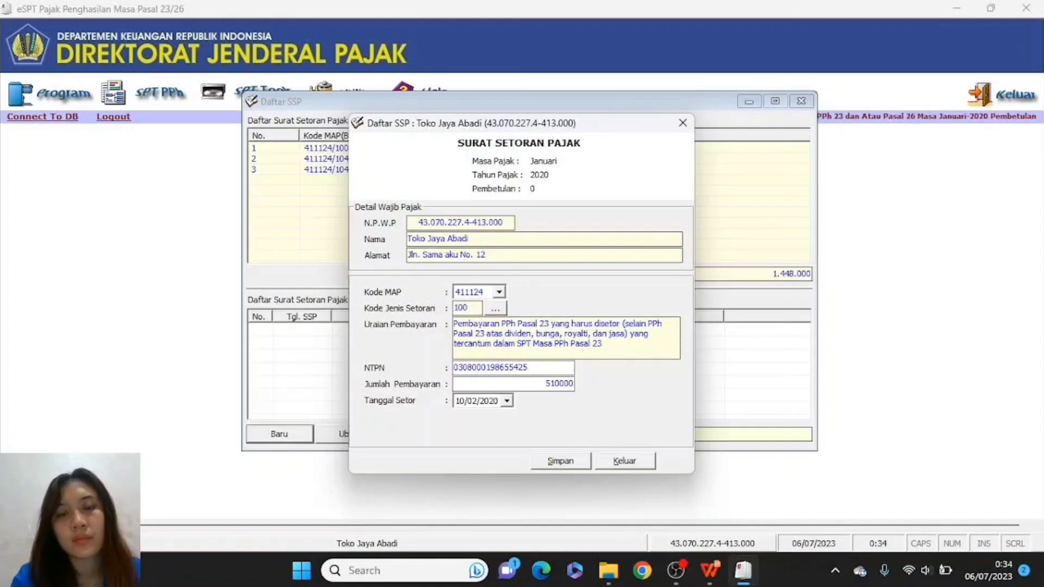
pyautogui.click(462, 402)
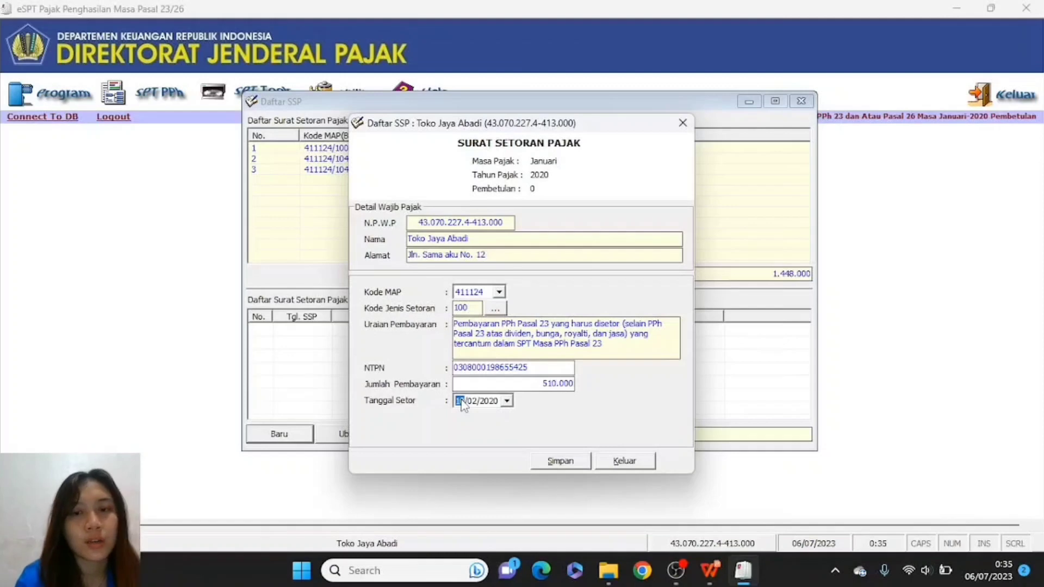
pyautogui.write('10')
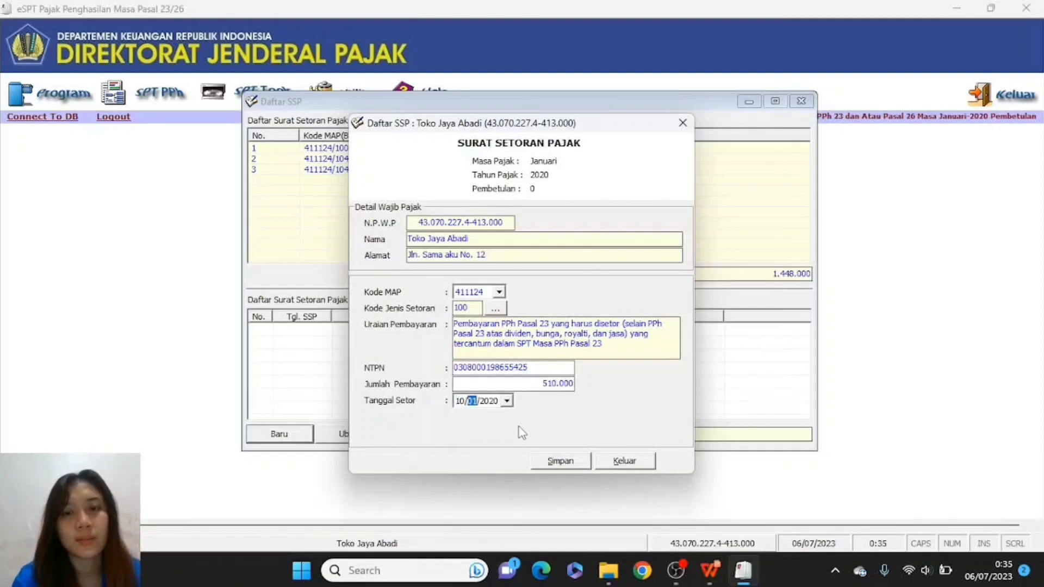
pyautogui.click(559, 463)
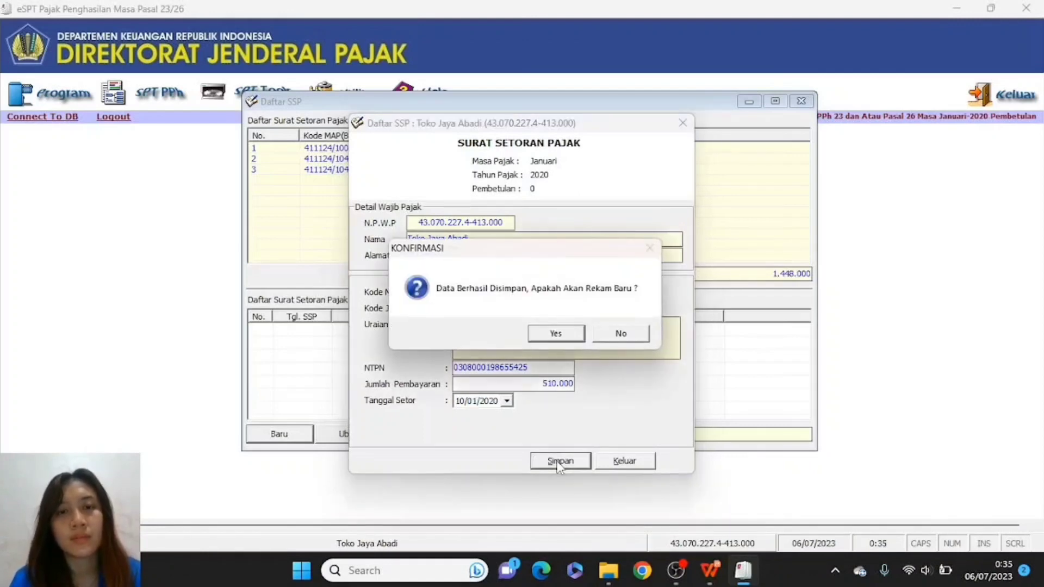
pyautogui.click(557, 332)
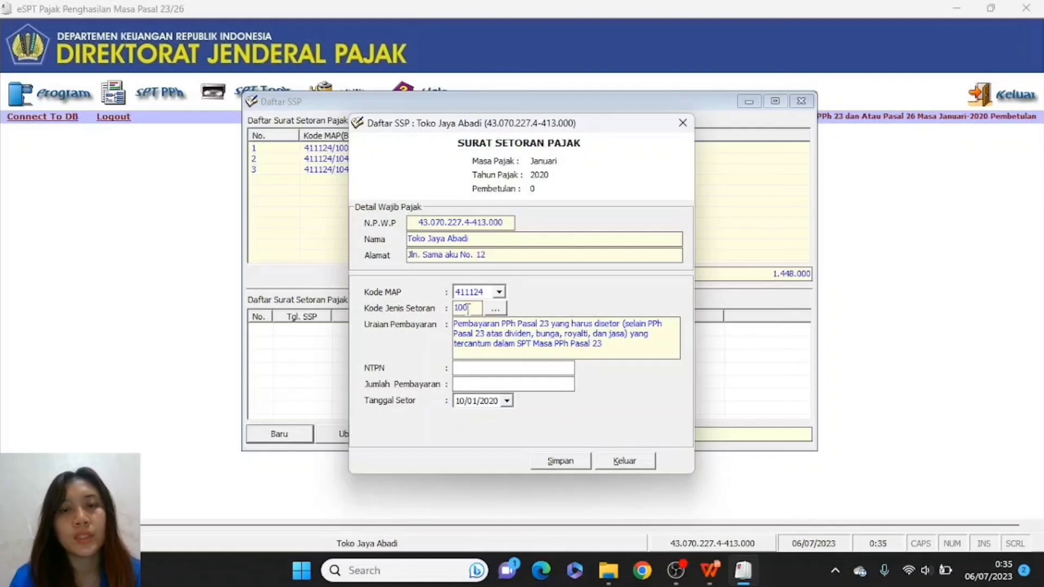
# - Save an SSP with code 104, its NTPN, 938.000 paid on 31/01/2020, adding no more
pyautogui.click(495, 308)
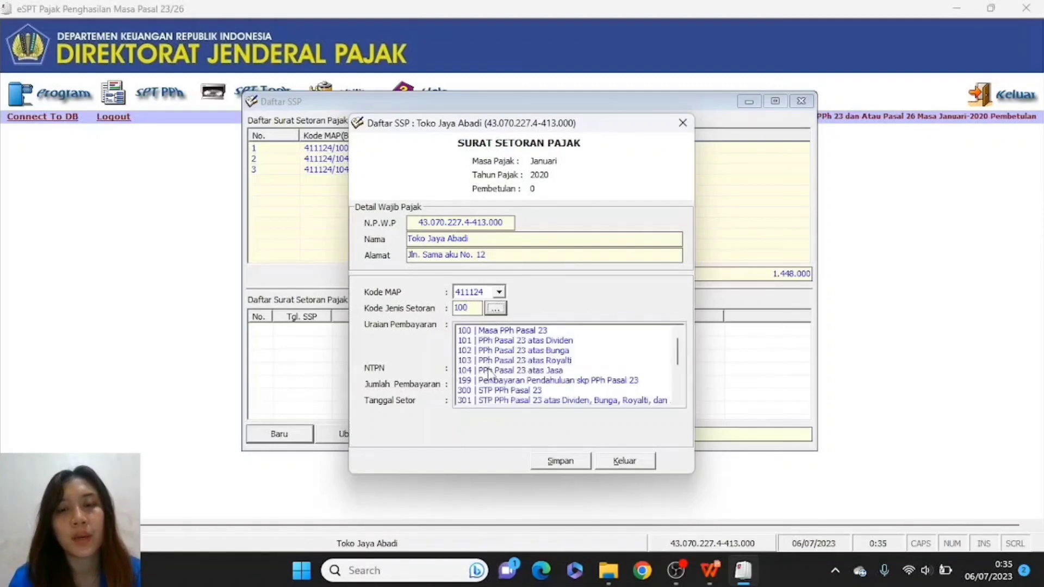
pyautogui.click(489, 370)
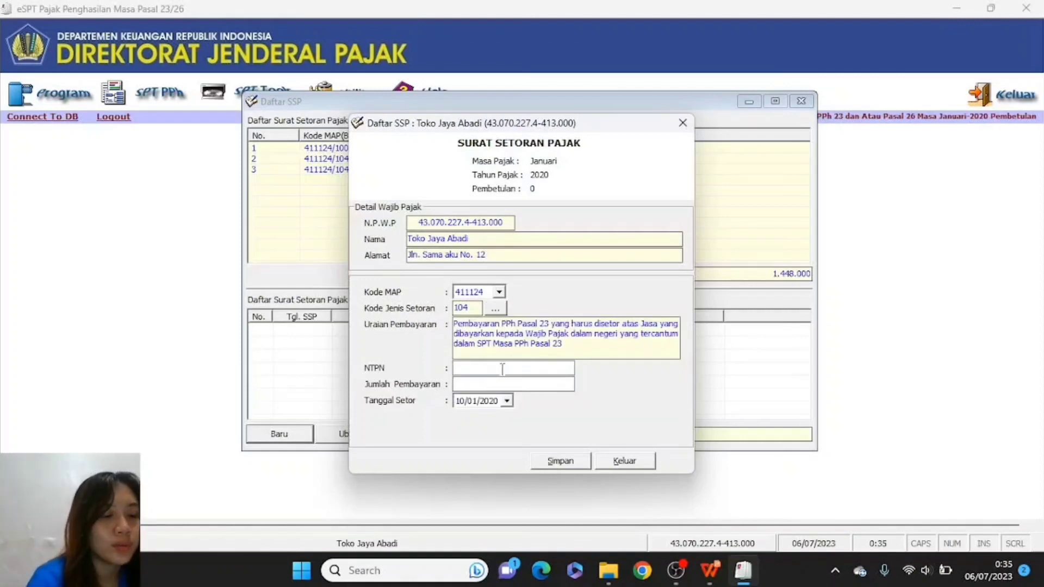
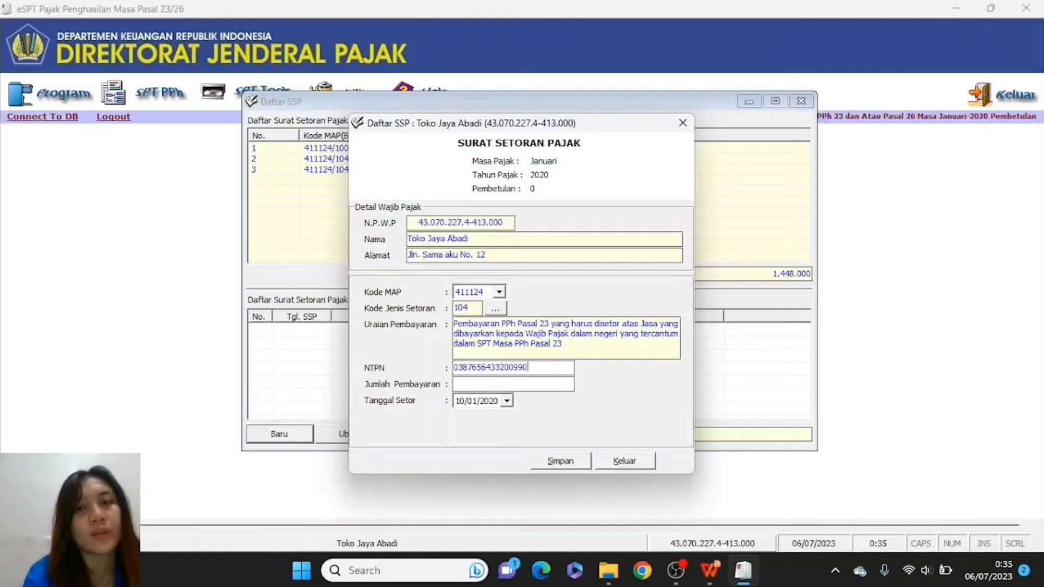
pyautogui.click(500, 383)
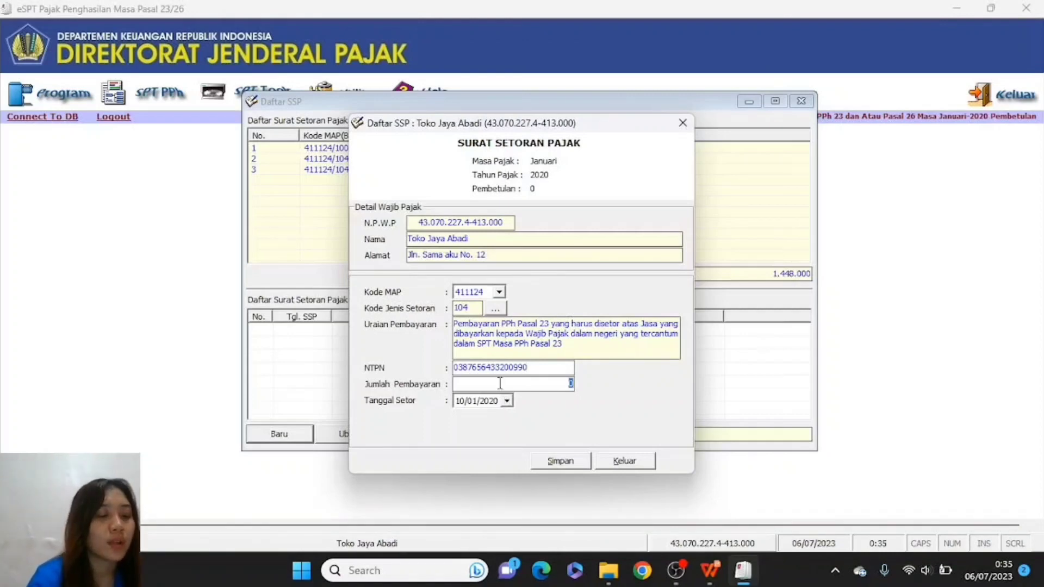
pyautogui.write('93')
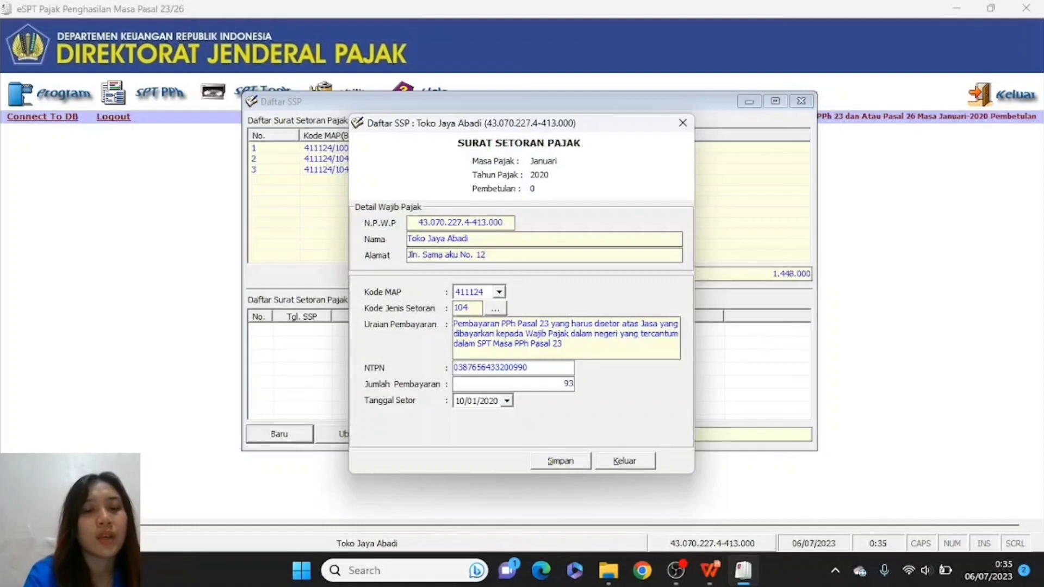
pyautogui.write('8000')
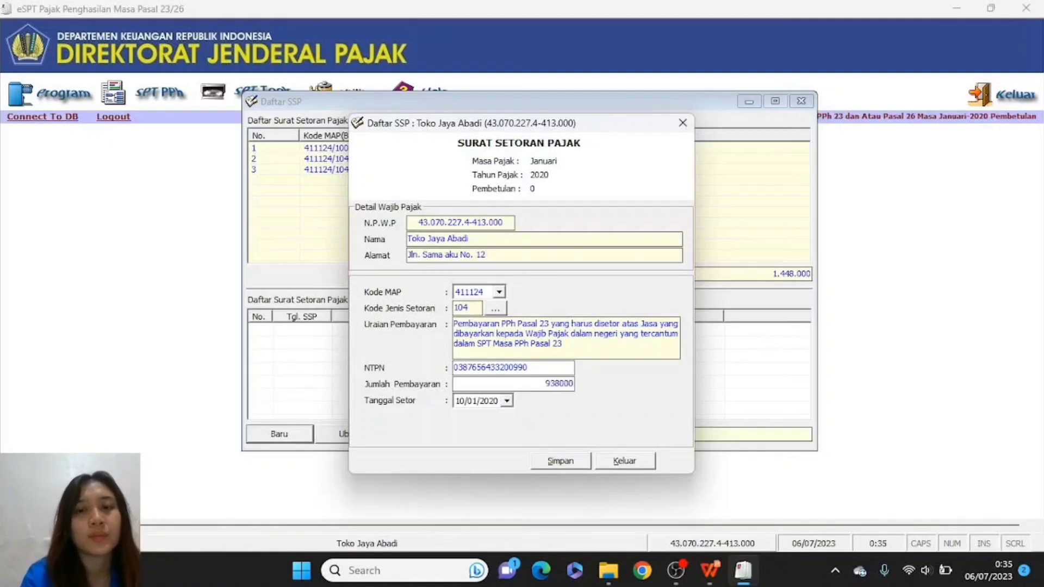
pyautogui.click(458, 403)
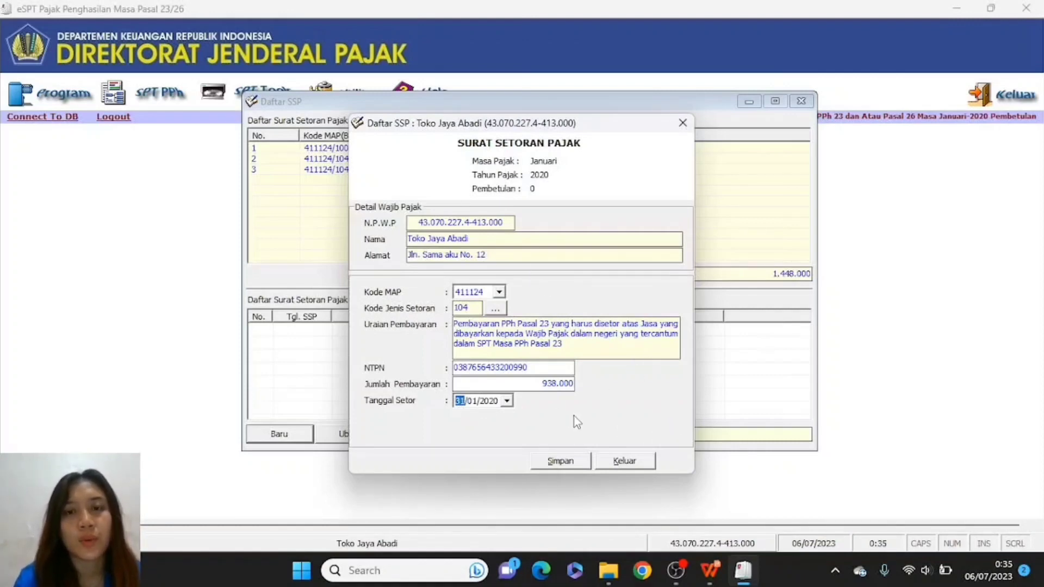
pyautogui.click(570, 463)
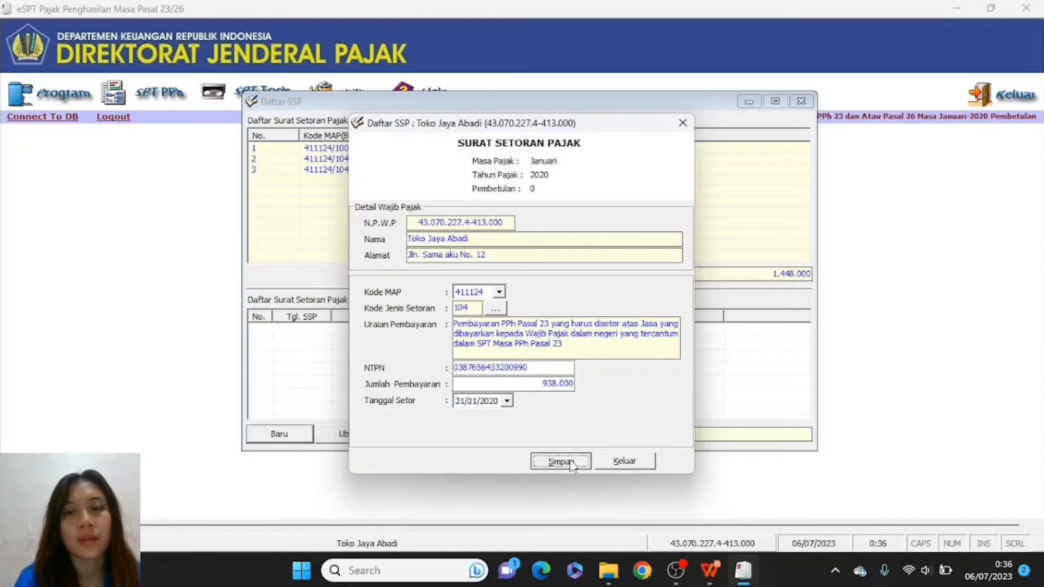
pyautogui.click(621, 333)
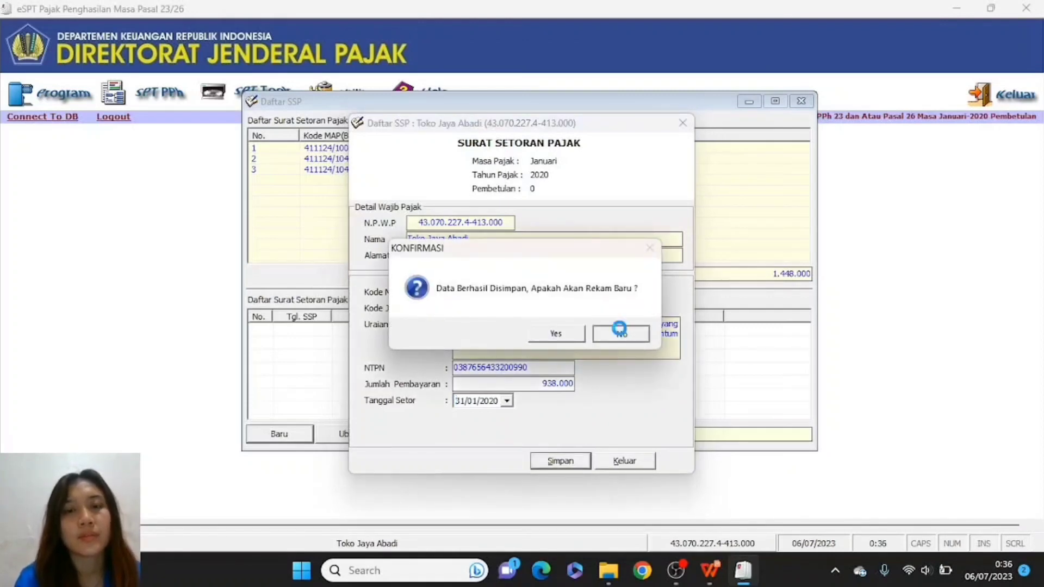
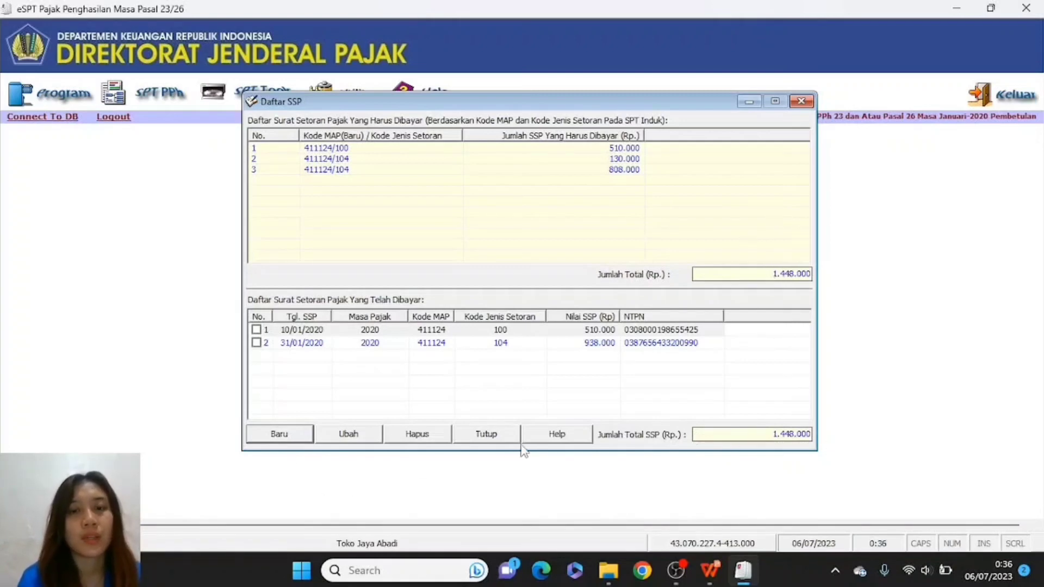
# - Close the Daftar SSP dialog and return to the main e-SPT screen
pyautogui.click(493, 437)
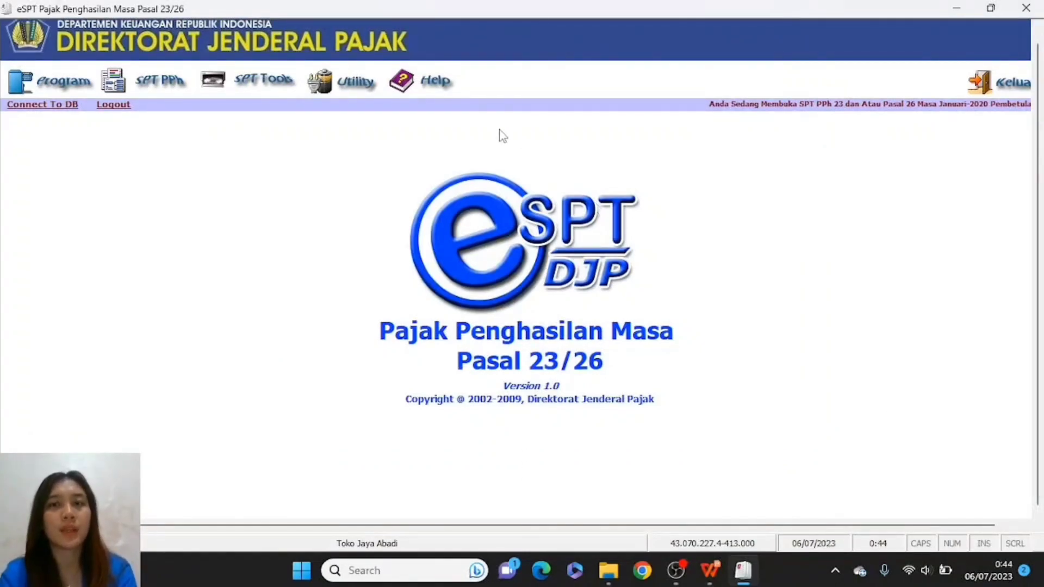
# - Open Lapor Data SPT Ke KPP from SPT Tools and set the file location to drive D
pyautogui.click(275, 81)
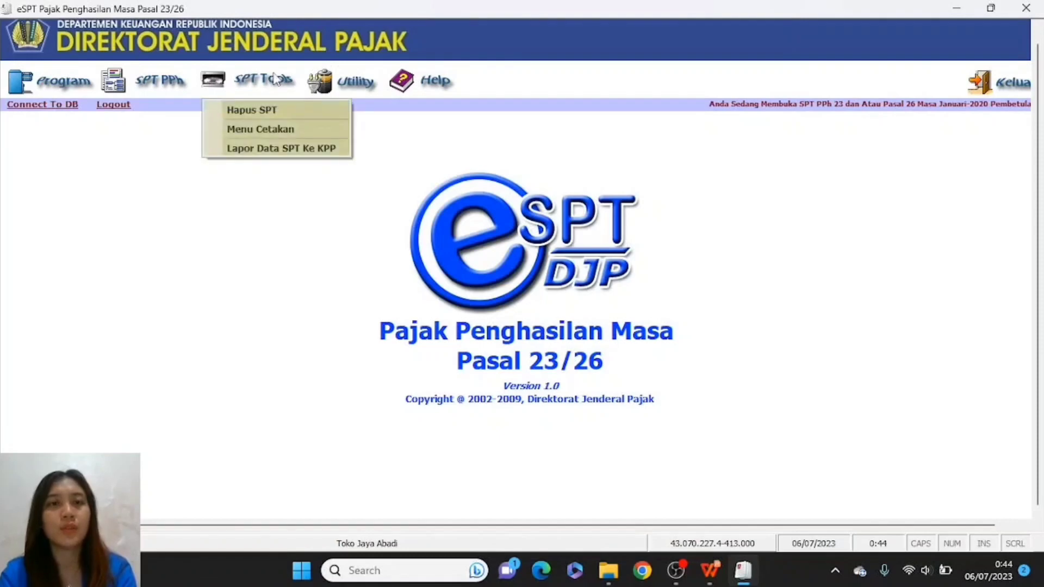
pyautogui.click(284, 150)
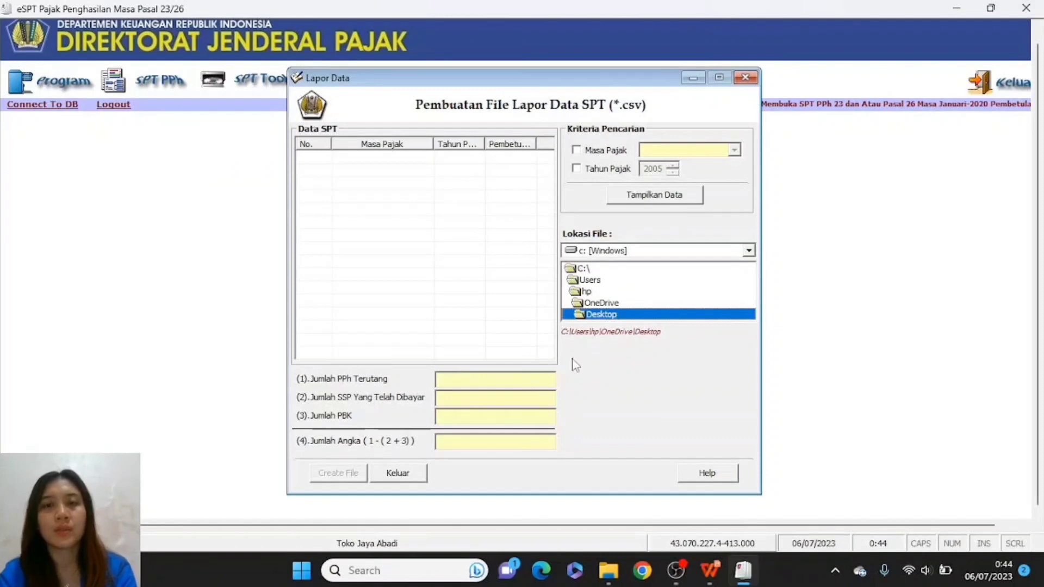
pyautogui.click(592, 270)
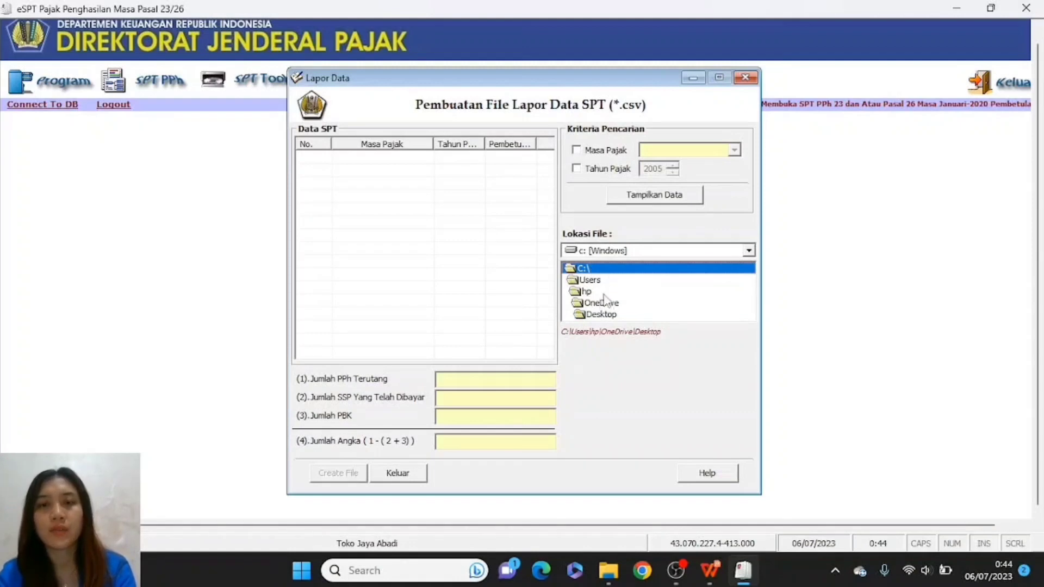
pyautogui.click(603, 255)
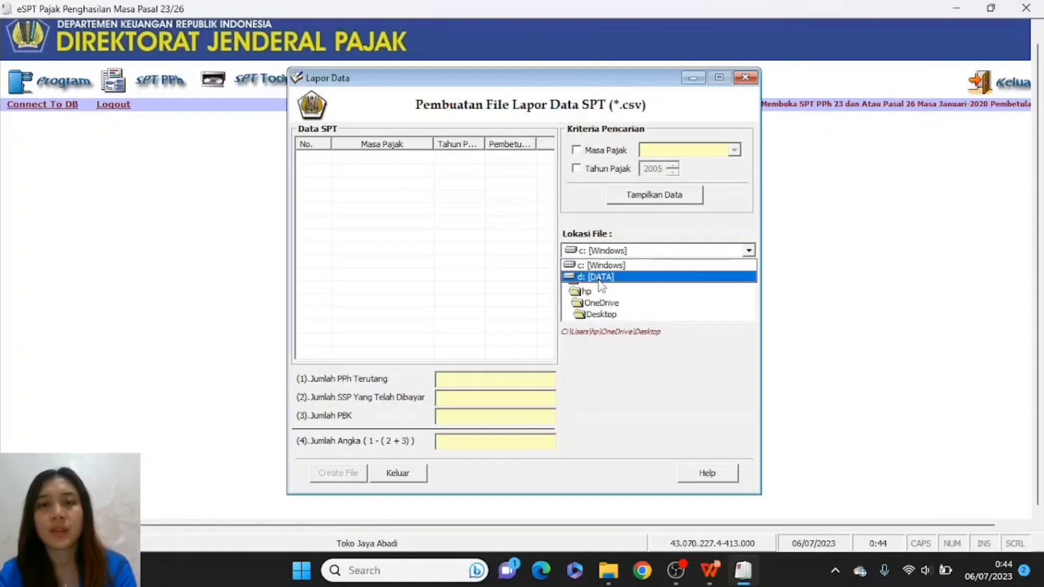
pyautogui.click(599, 280)
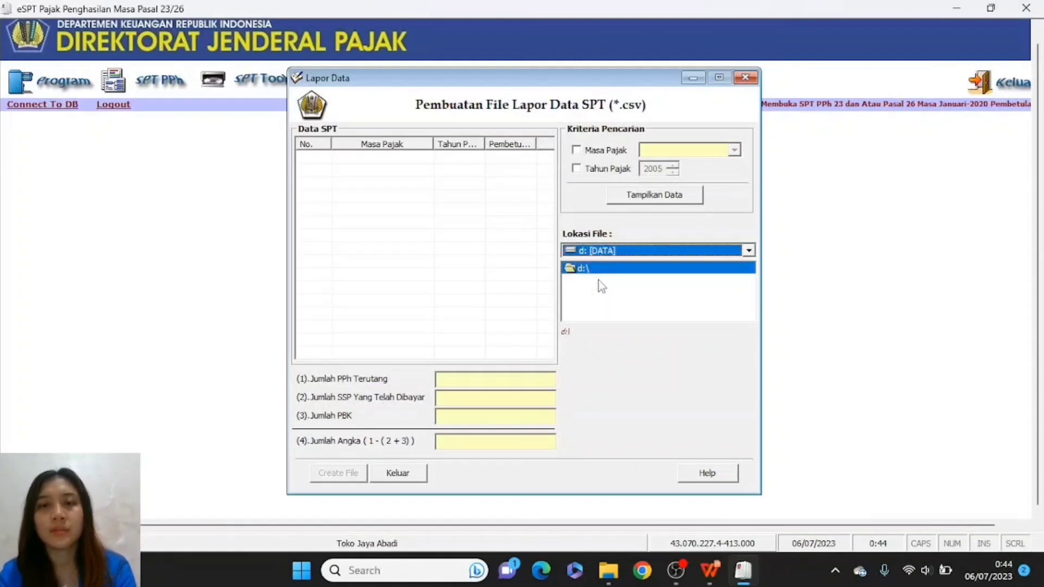
# - Enter 1.448.000 as both Jumlah PPh Terutang and Jumlah SSP Yang Telah Dibayar
pyautogui.click(451, 381)
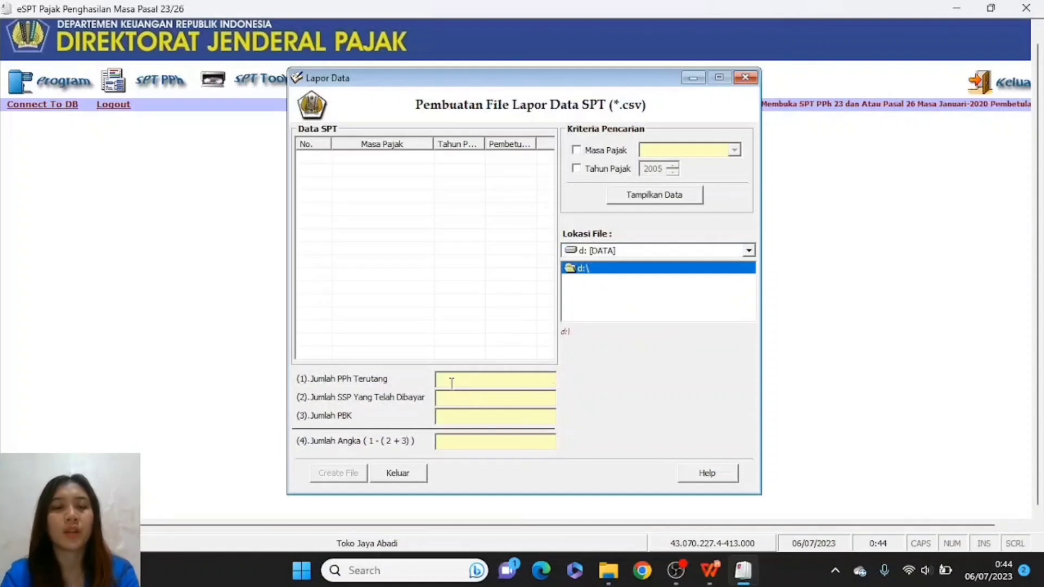
pyautogui.write('1.44')
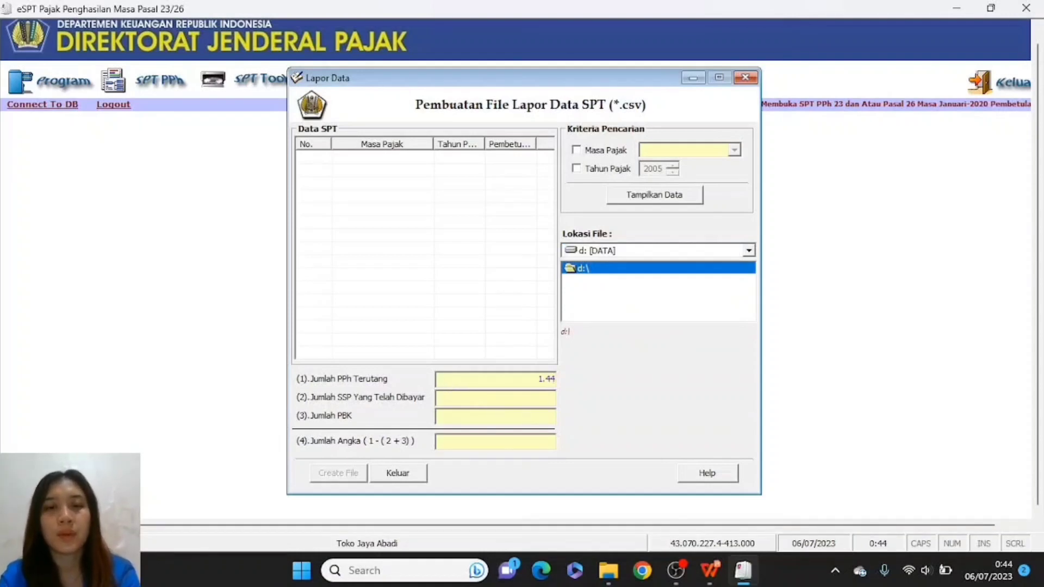
pyautogui.press('BackSpace')
pyautogui.press('BackSpace')
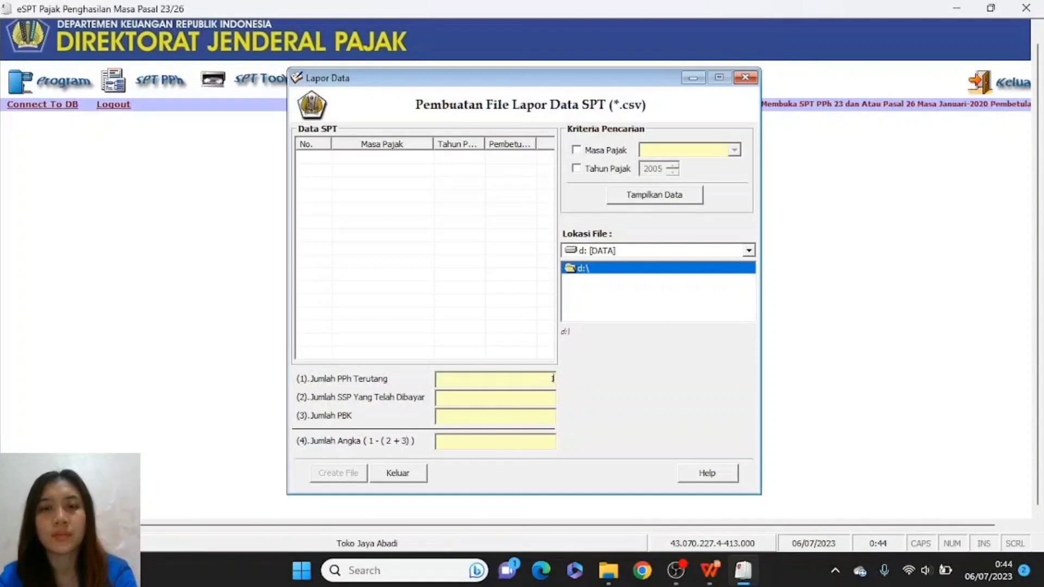
pyautogui.write('44')
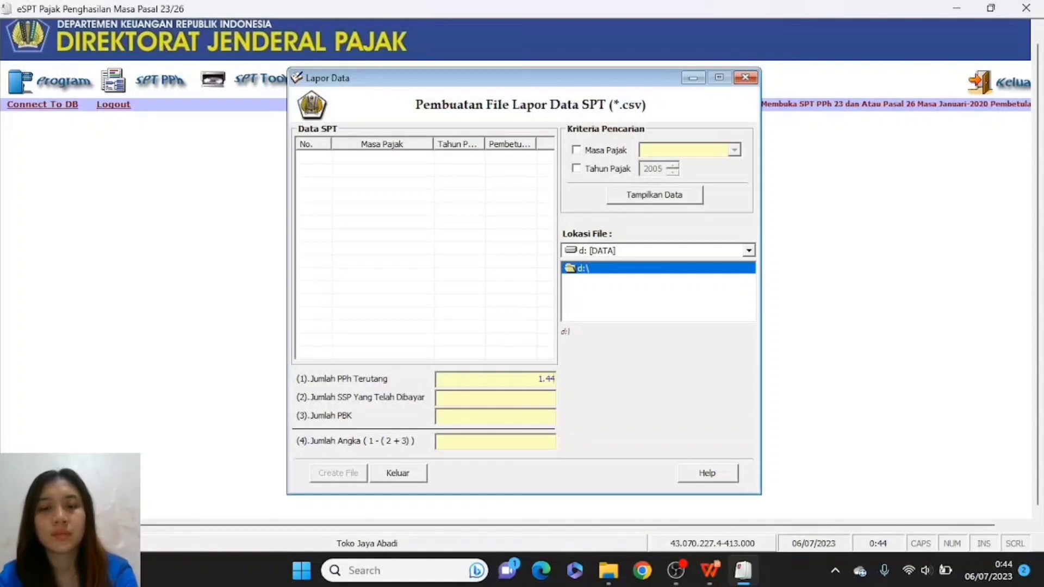
pyautogui.write('8.000')
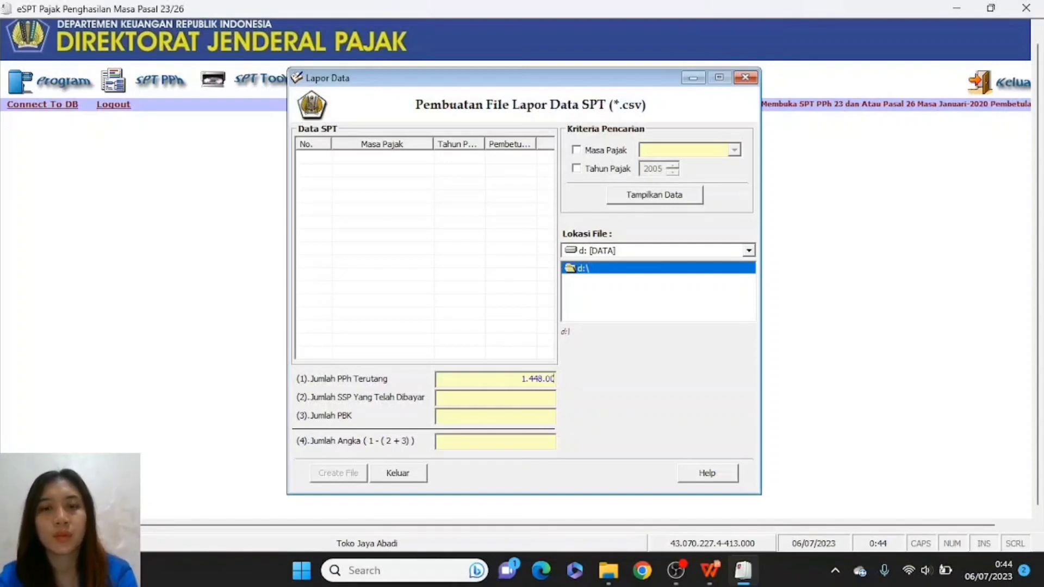
pyautogui.click(552, 397)
pyautogui.write('1.448.000')
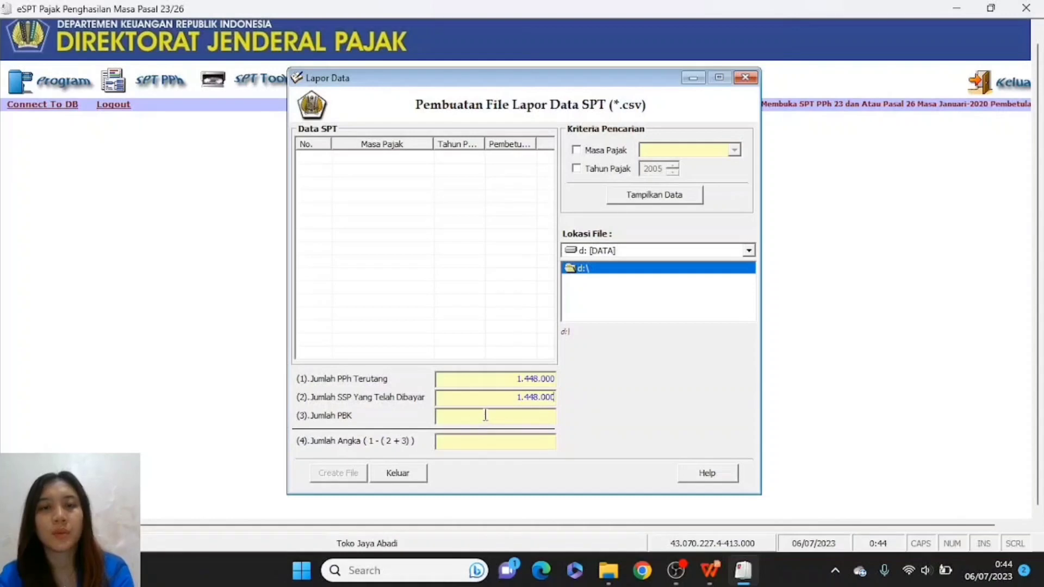
pyautogui.write('0')
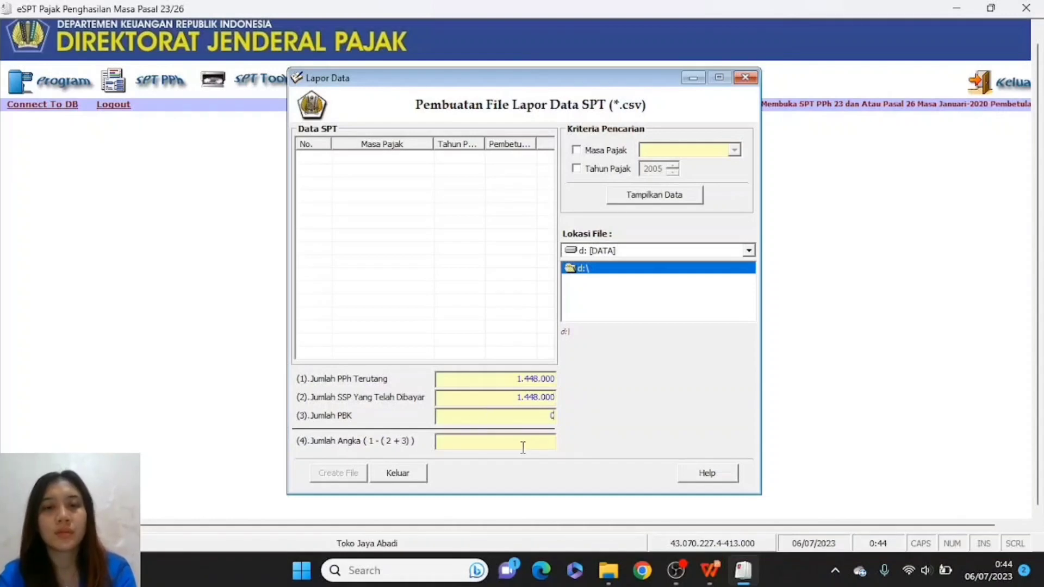
pyautogui.write('0')
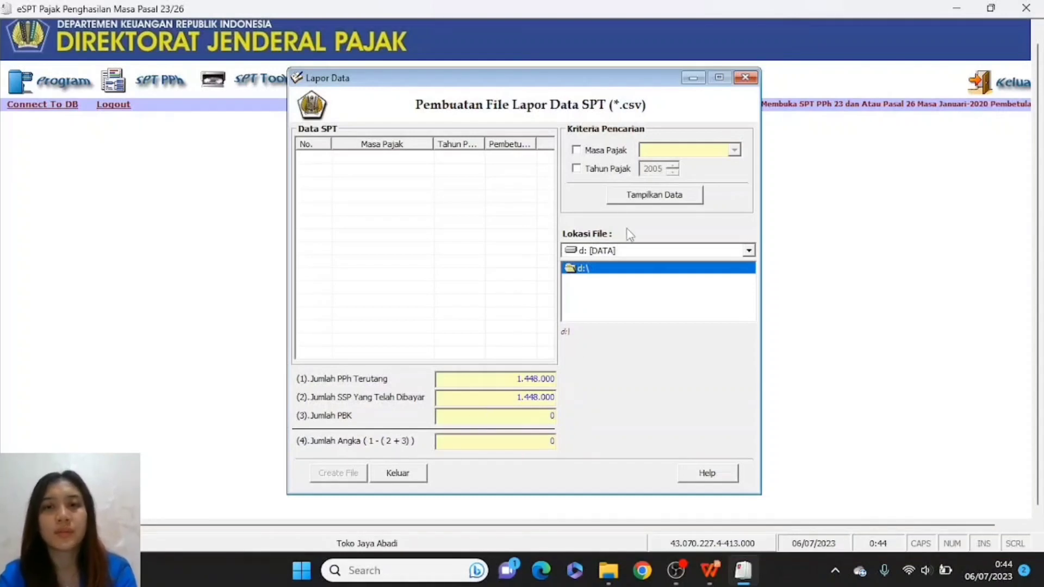
# - Filter the SPT data to January 2020 and select that SPT row for export
pyautogui.click(689, 195)
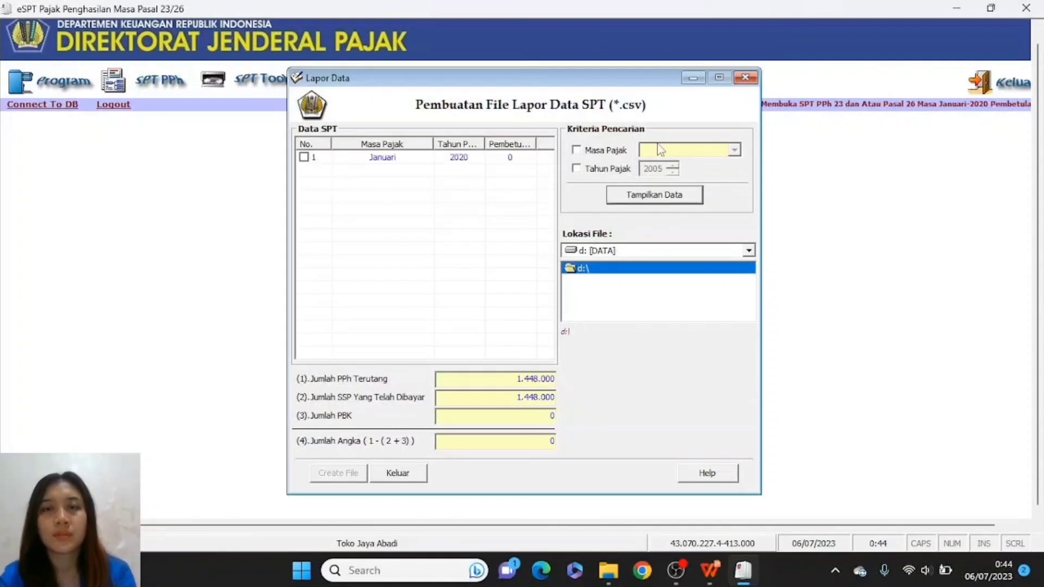
pyautogui.click(577, 151)
pyautogui.click(577, 169)
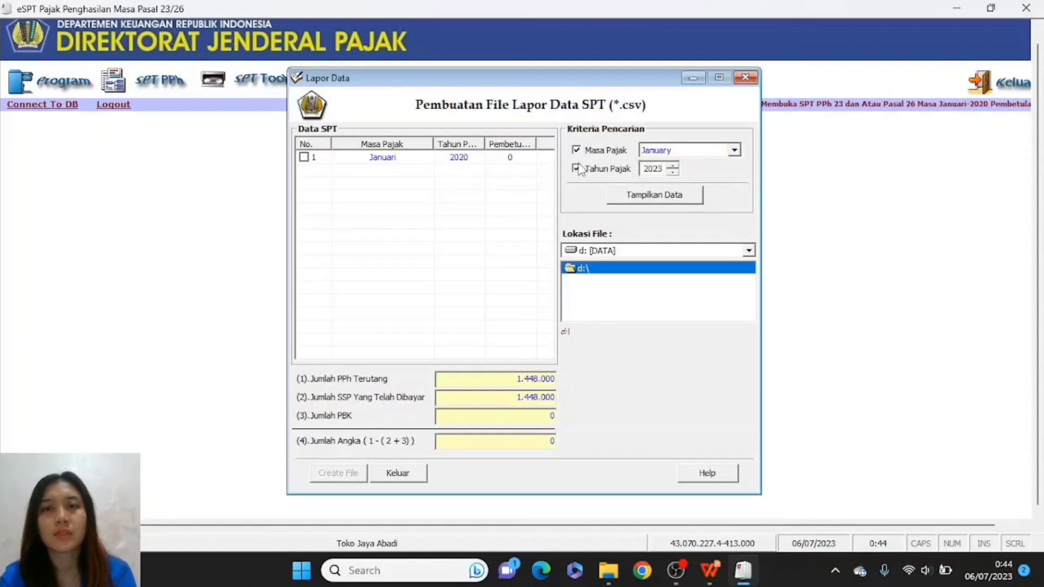
pyautogui.click(673, 173)
pyautogui.click(672, 172)
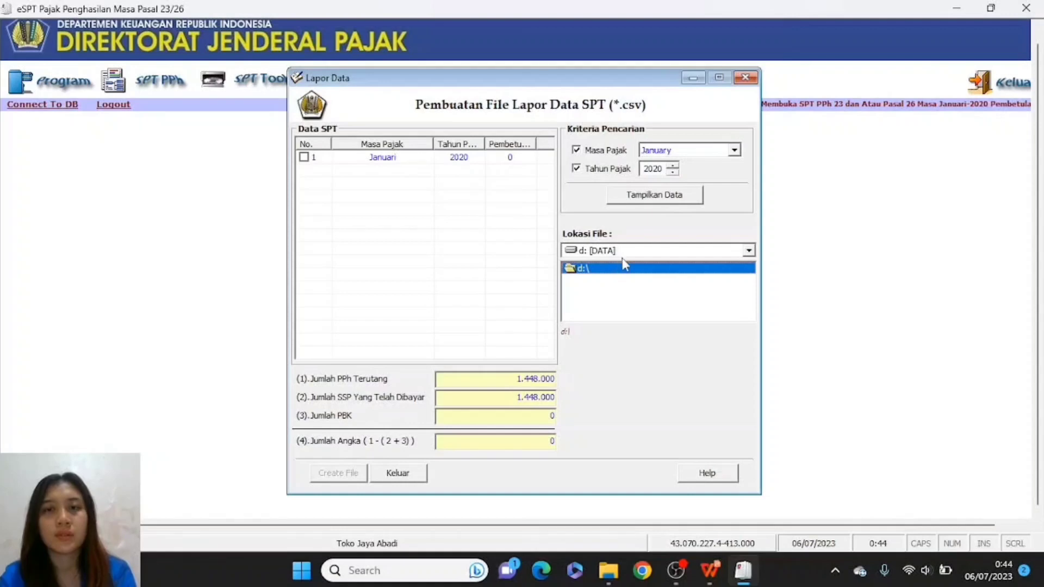
pyautogui.click(638, 196)
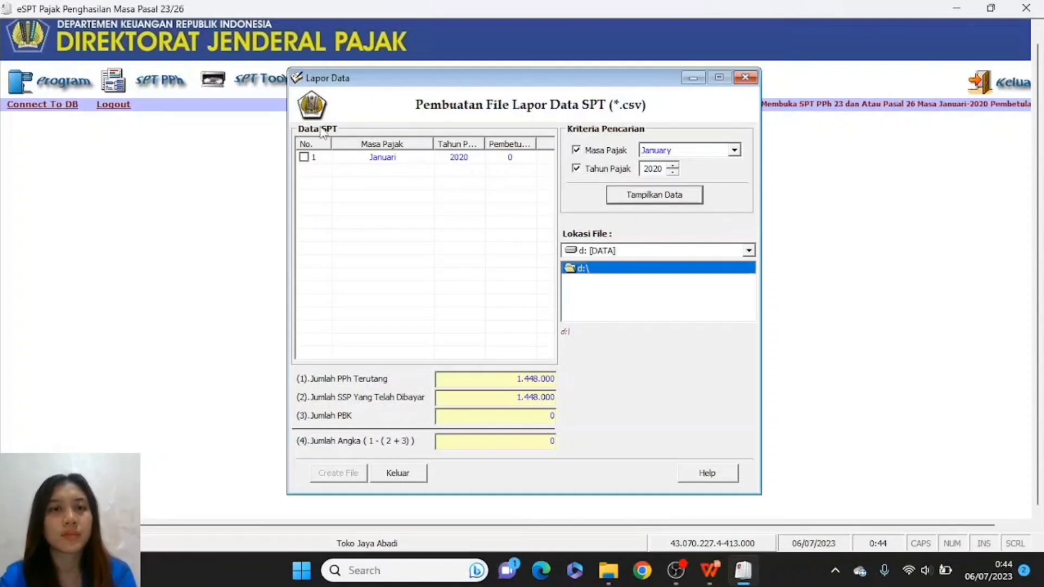
pyautogui.click(304, 157)
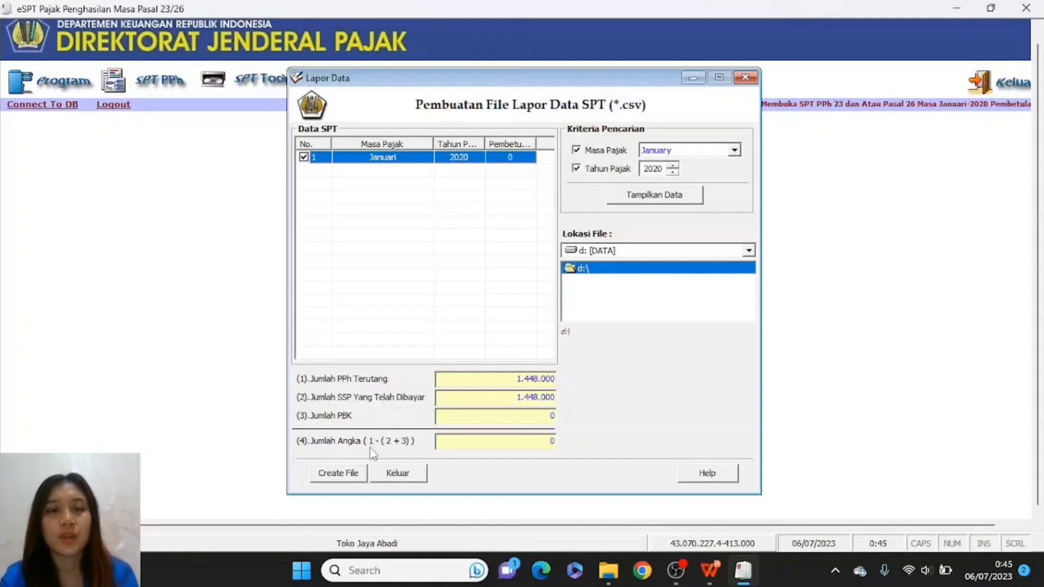
# - Create the CSV report file, confirm the saved message, and close the window
pyautogui.click(339, 473)
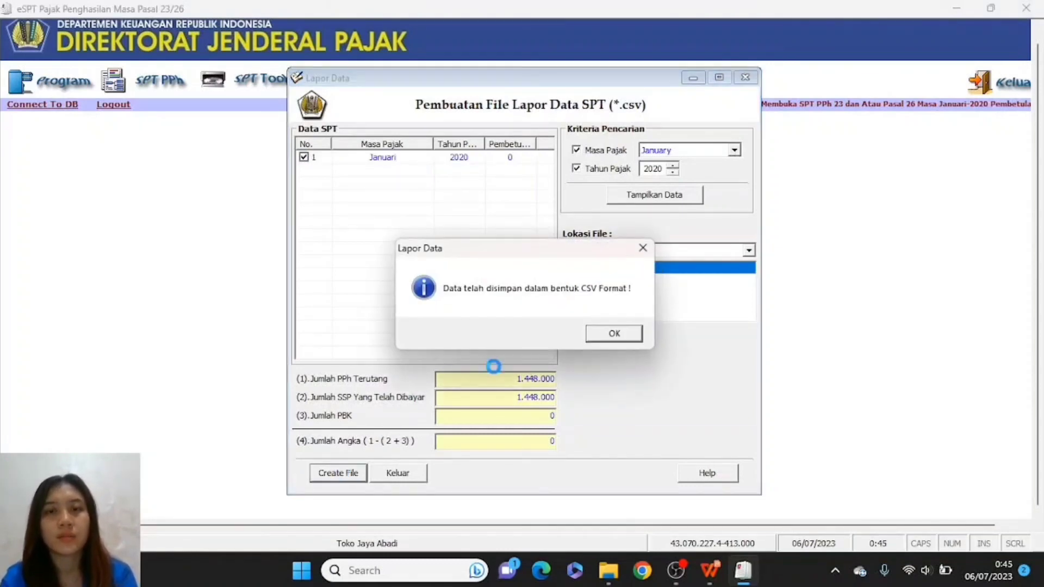
pyautogui.click(614, 334)
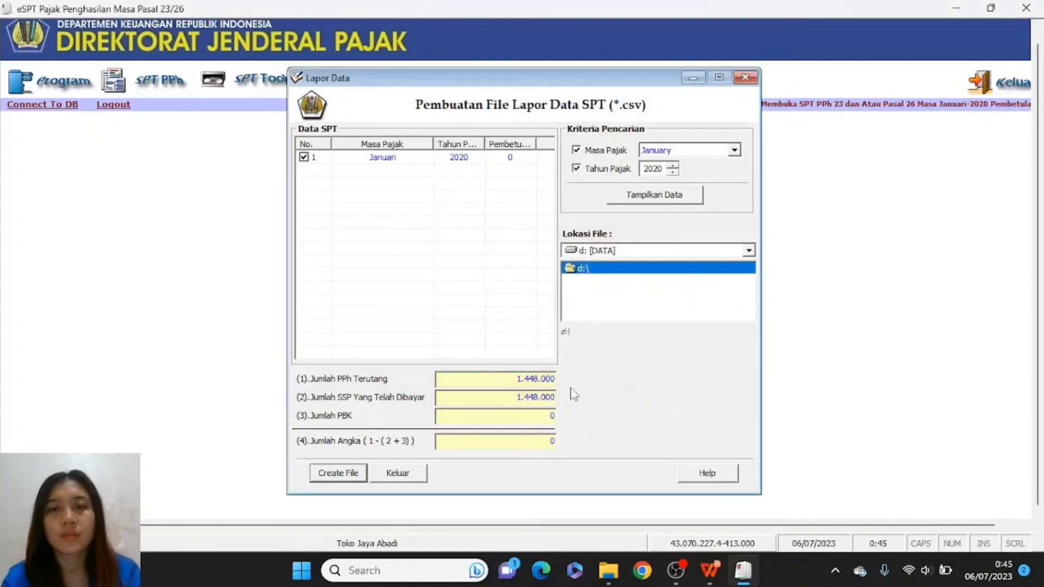
pyautogui.click(401, 479)
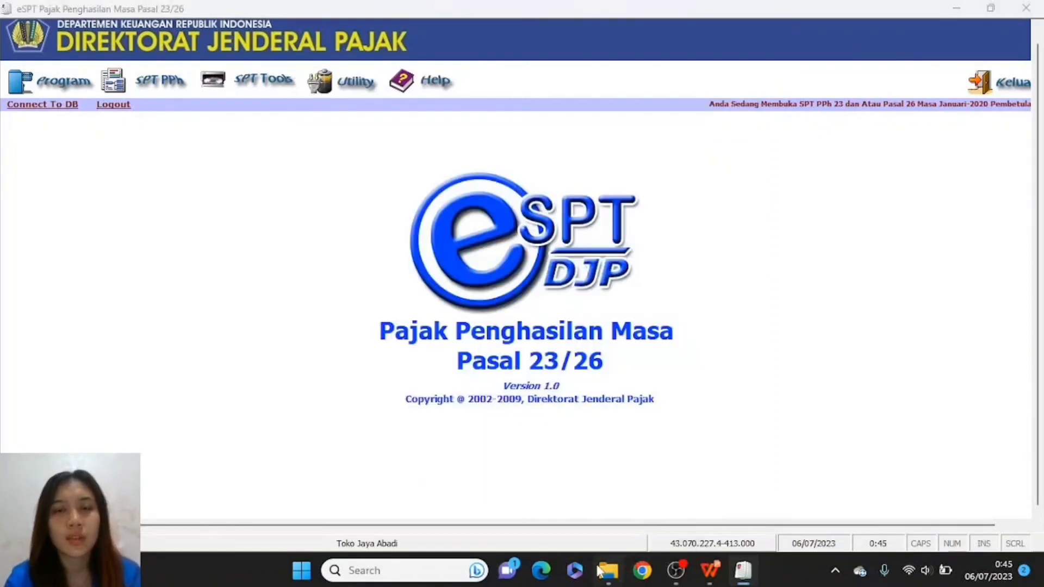
# - Browse in File Explorer from Documents to drive D to check the file
pyautogui.click(604, 570)
pyautogui.click(81, 251)
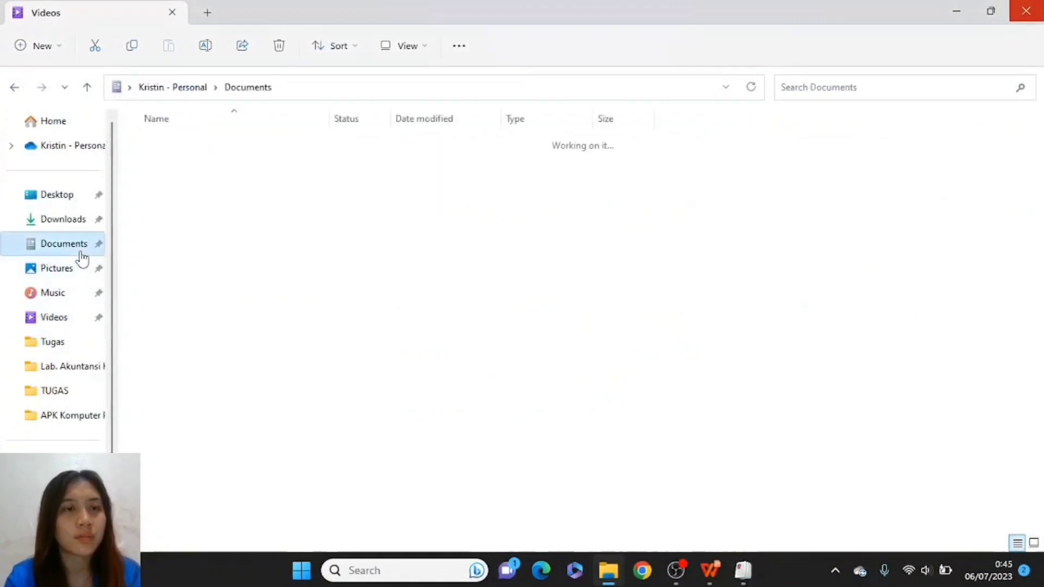
pyautogui.click(65, 513)
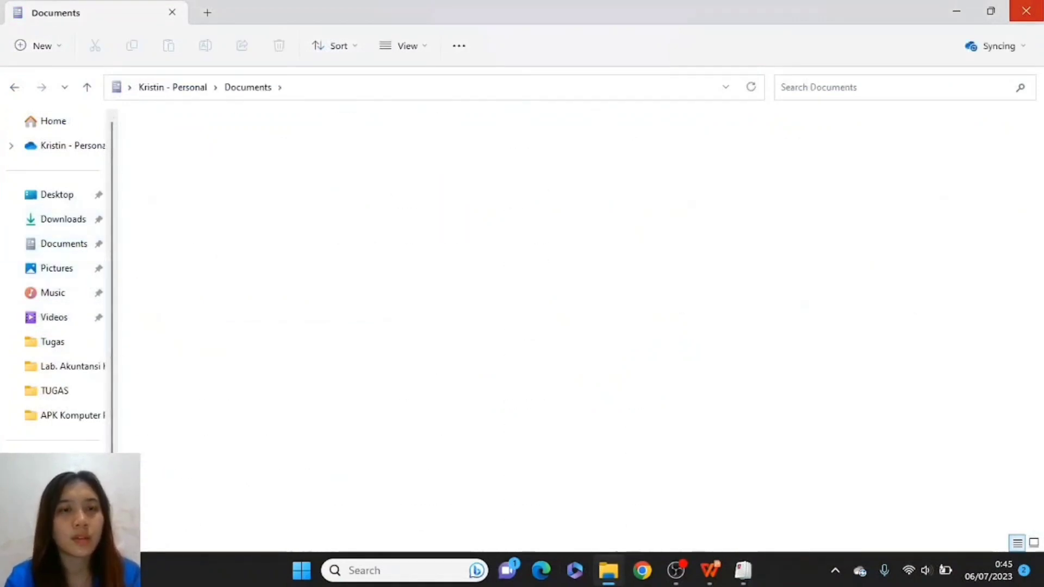